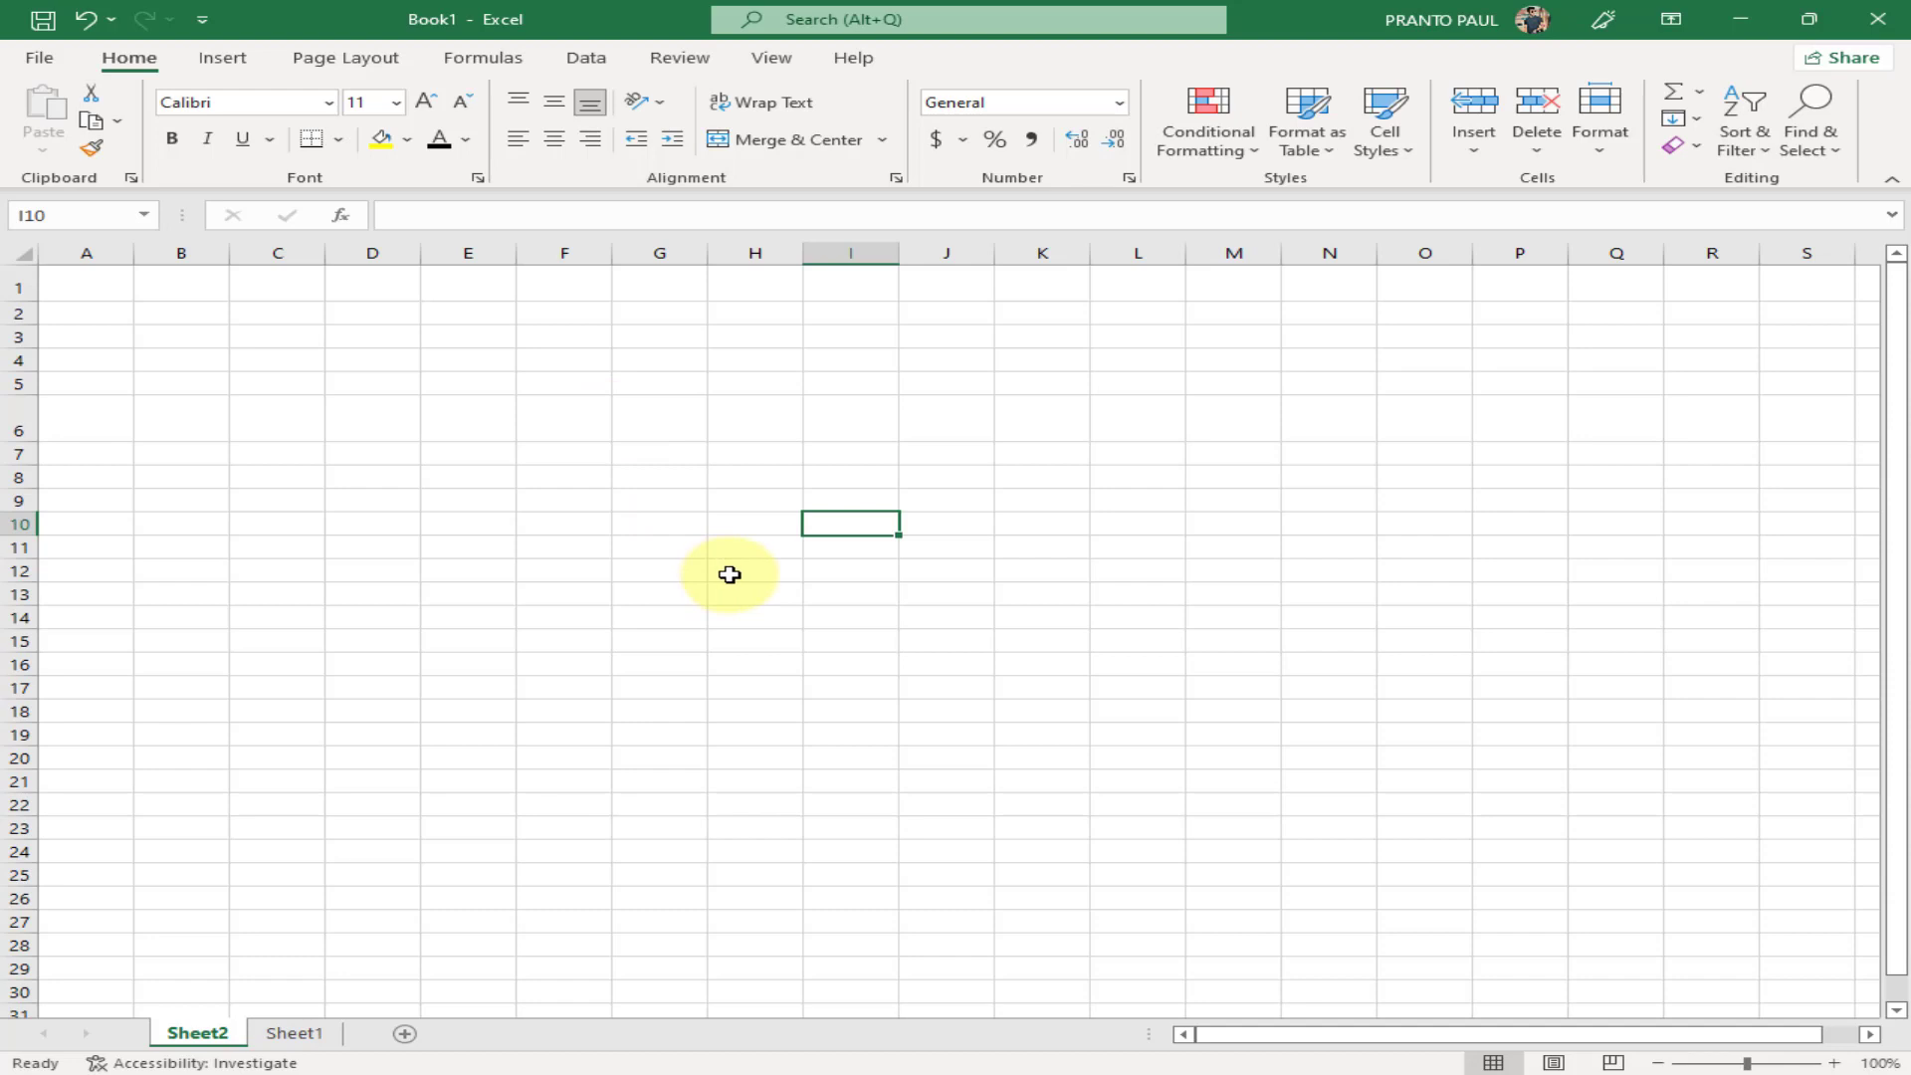
{"action": "left_click", "coordinate": [499, 480]}
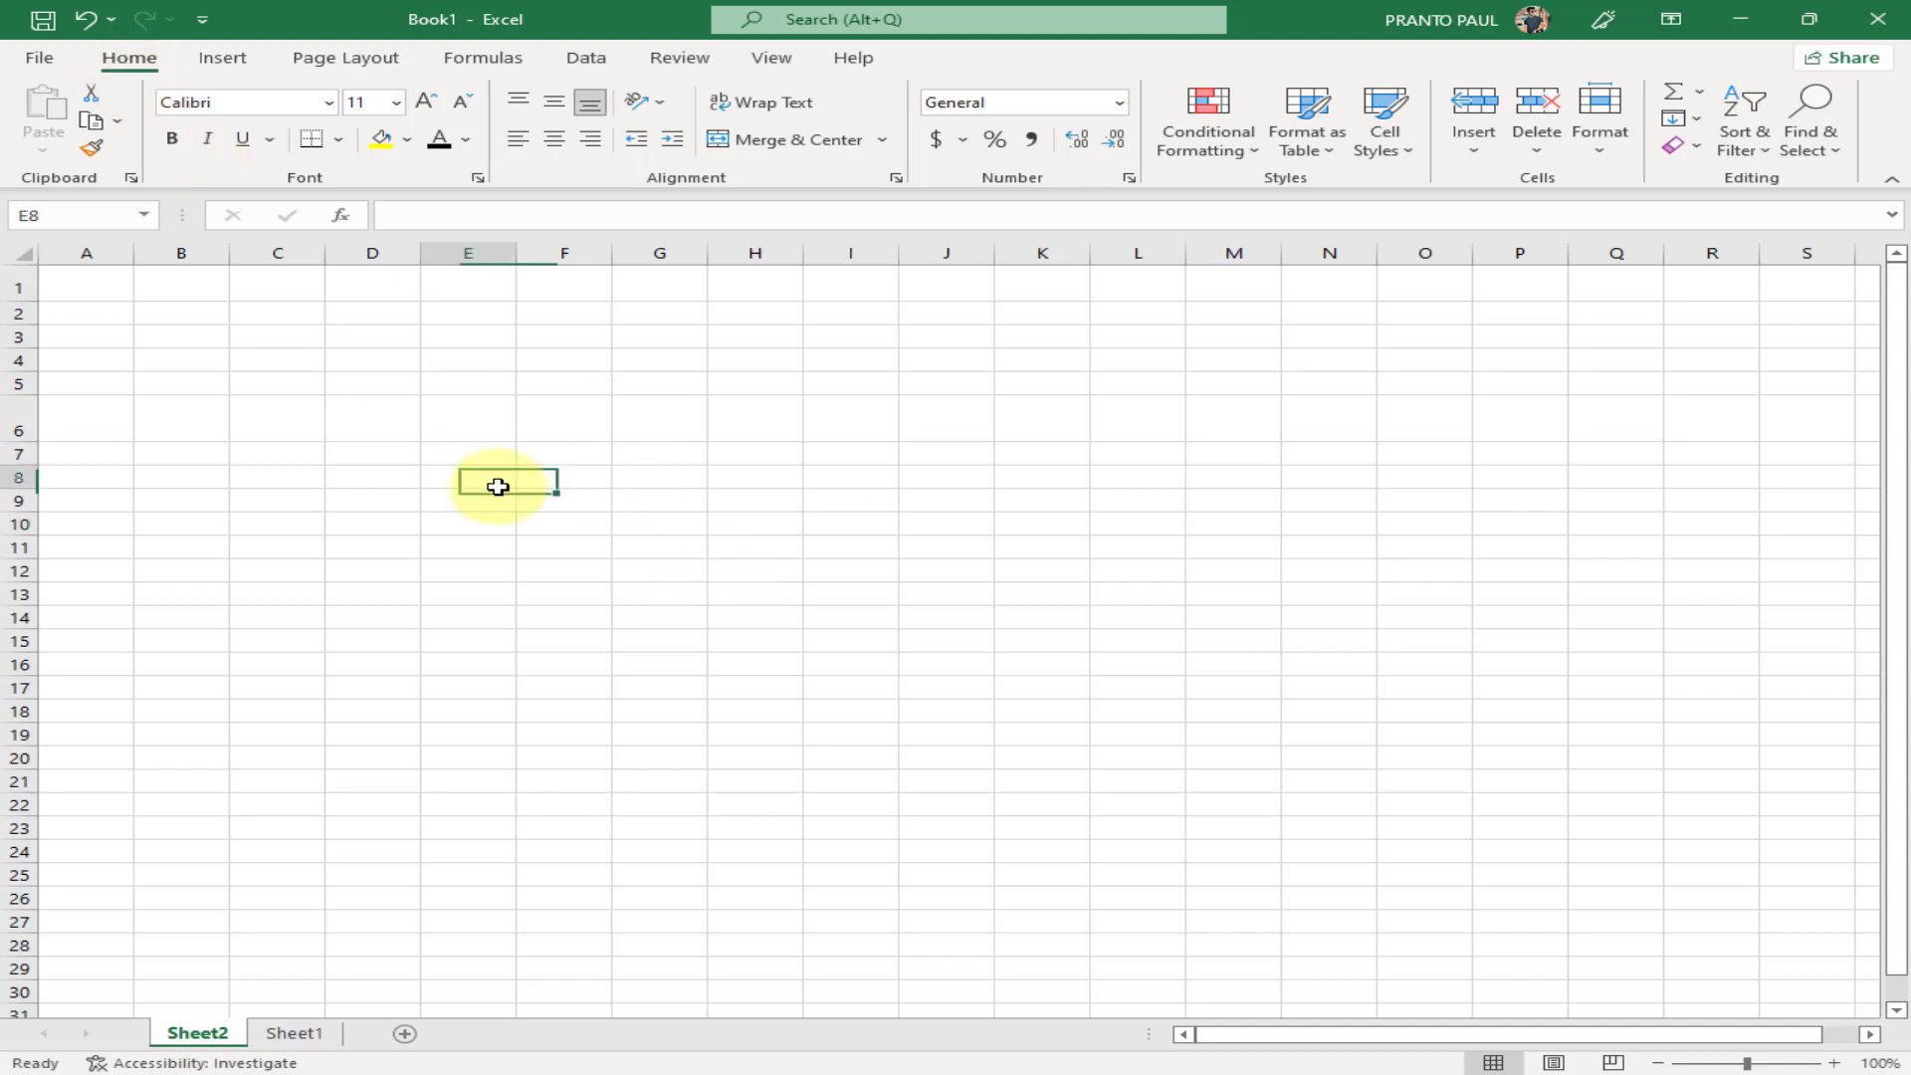
{"action": "left_click", "coordinate": [561, 518]}
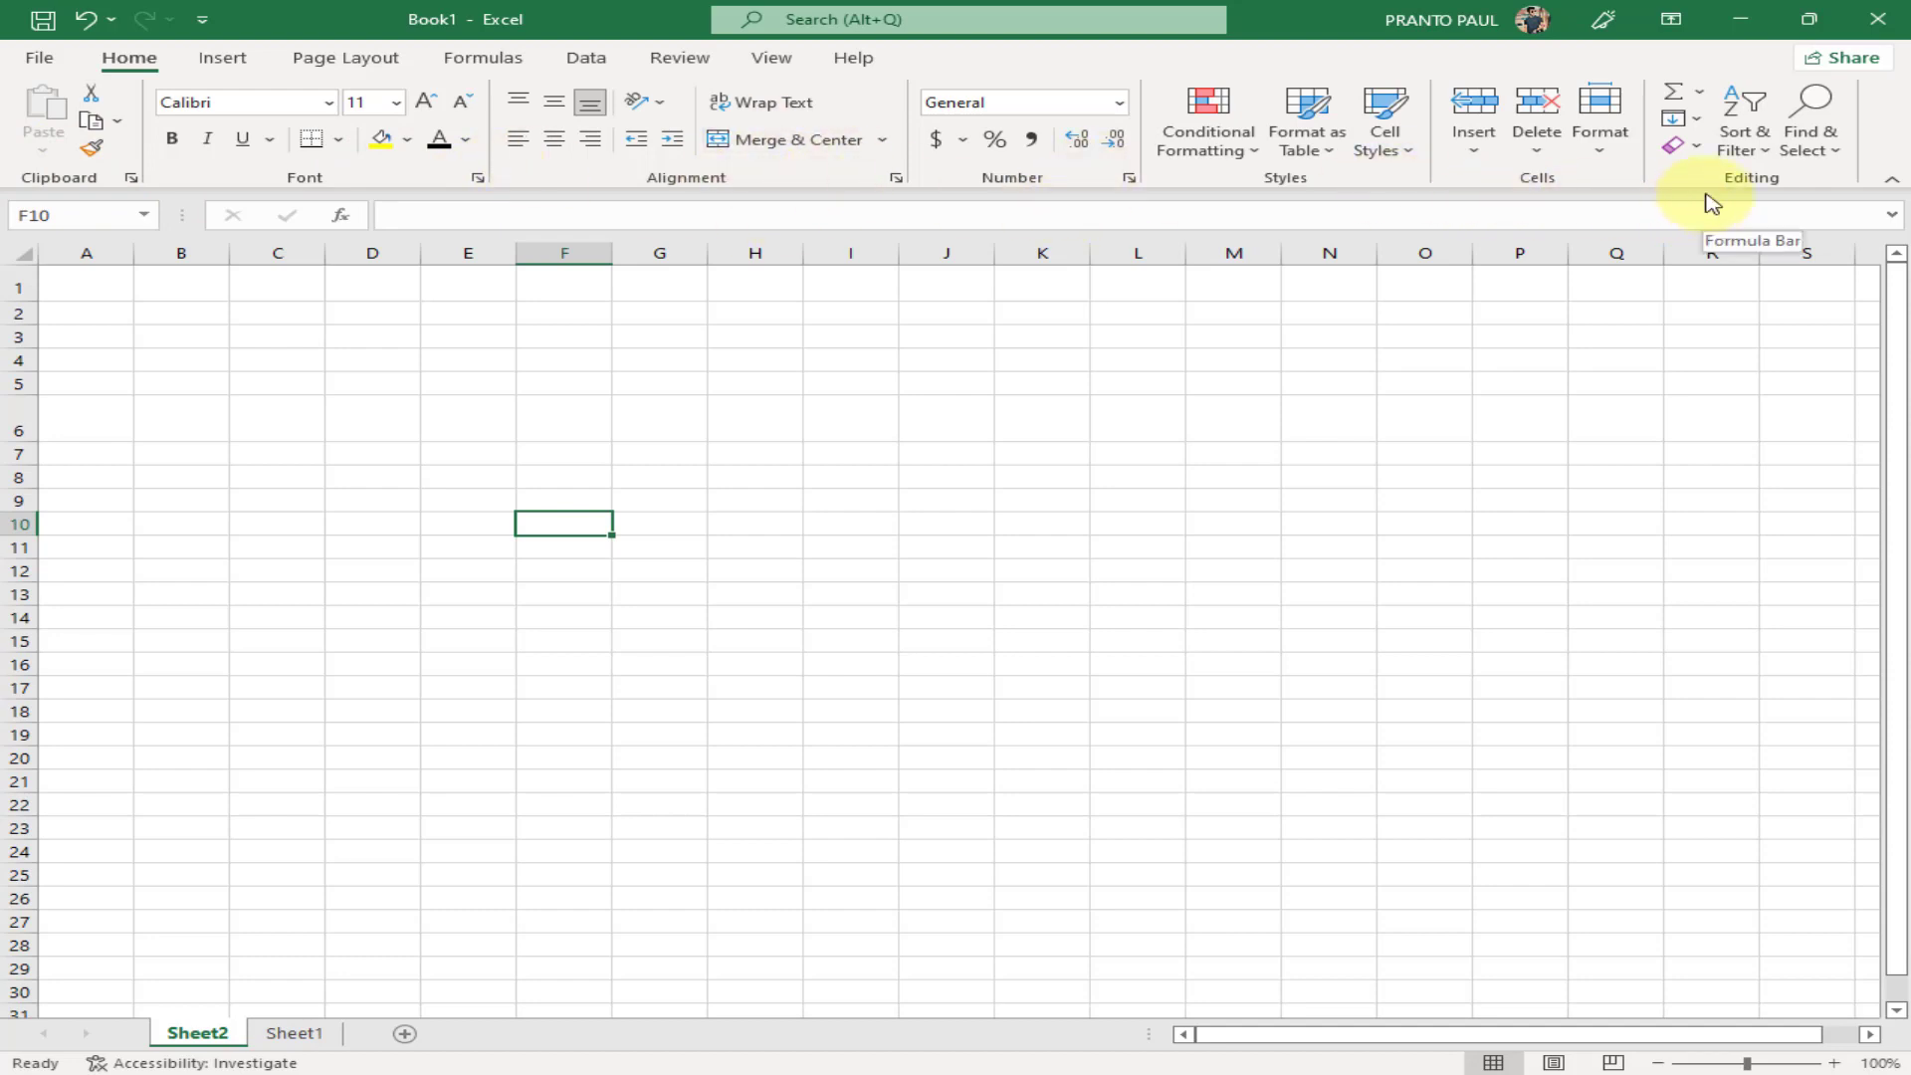
{"action": "left_click", "coordinate": [621, 545]}
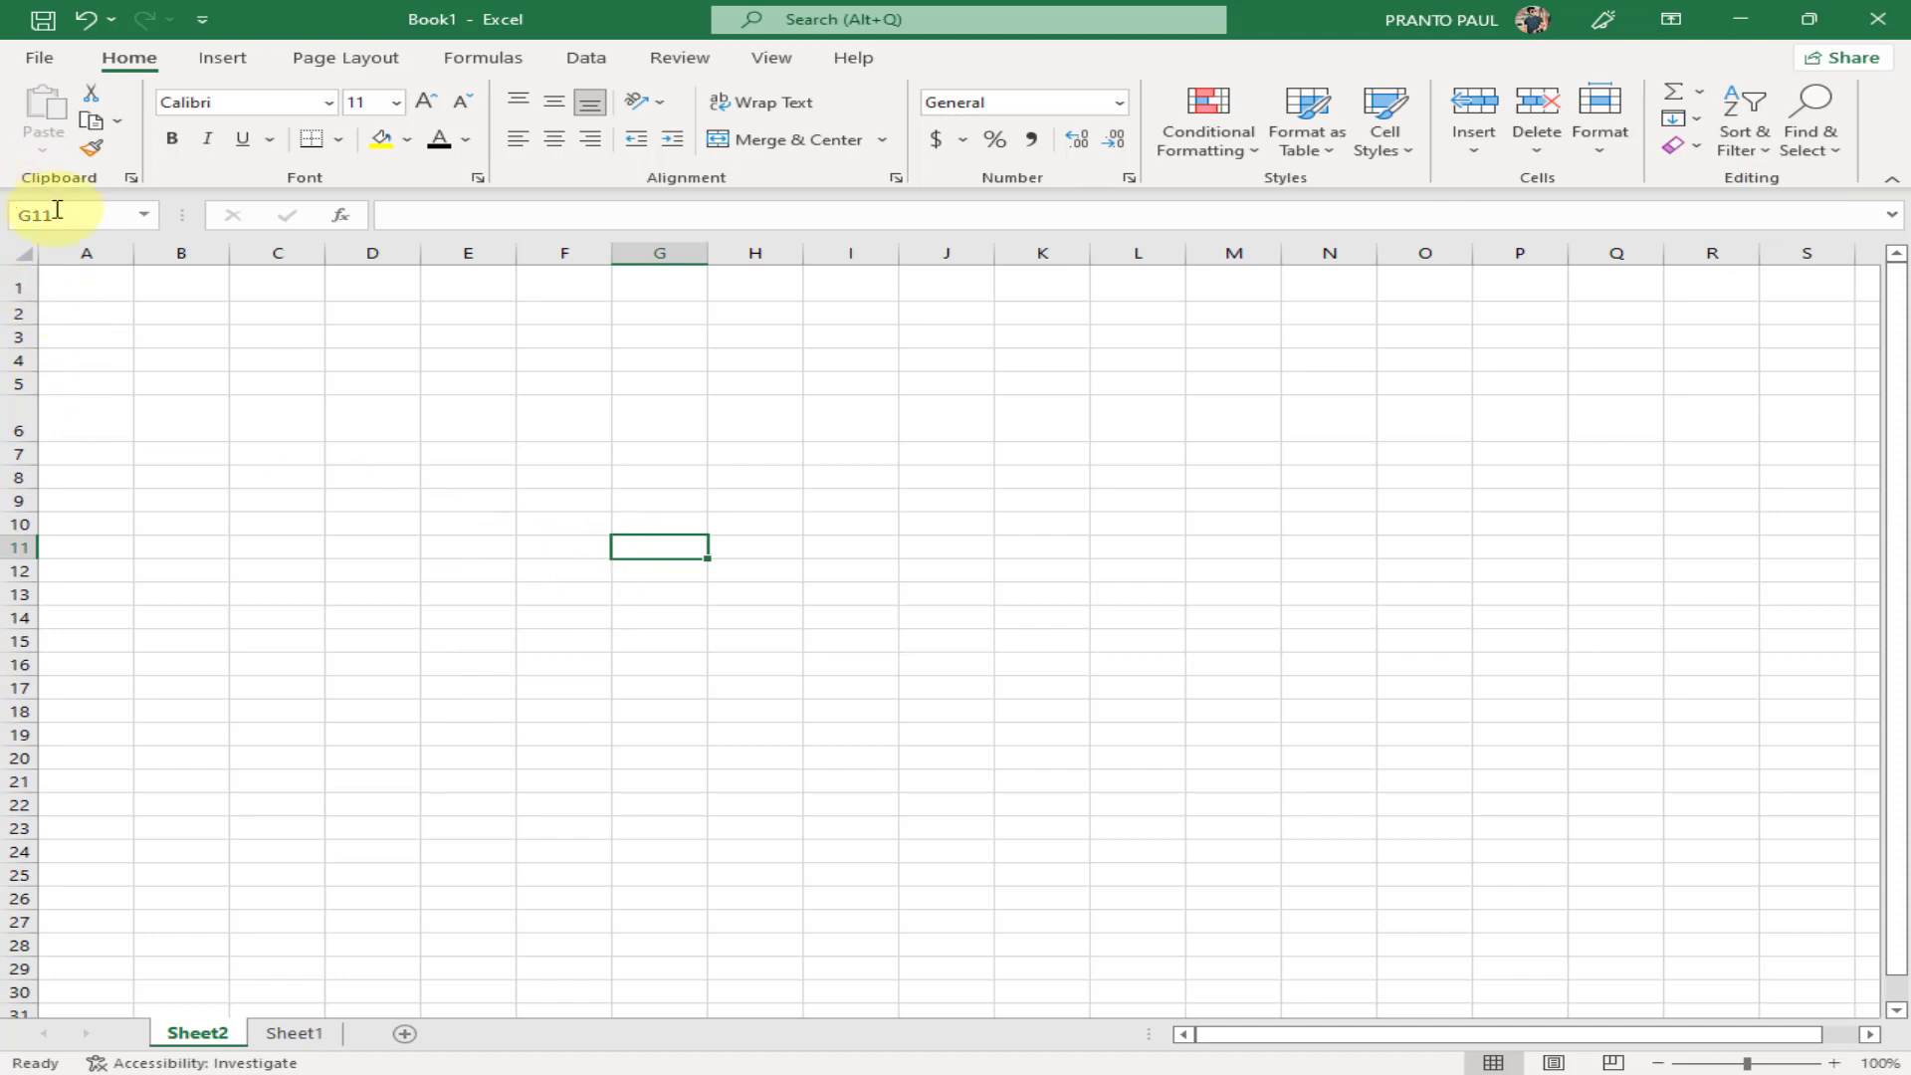
Enter "office zone" in cell F8 and widen column F to fit the text
{"action": "left_click", "coordinate": [577, 477]}
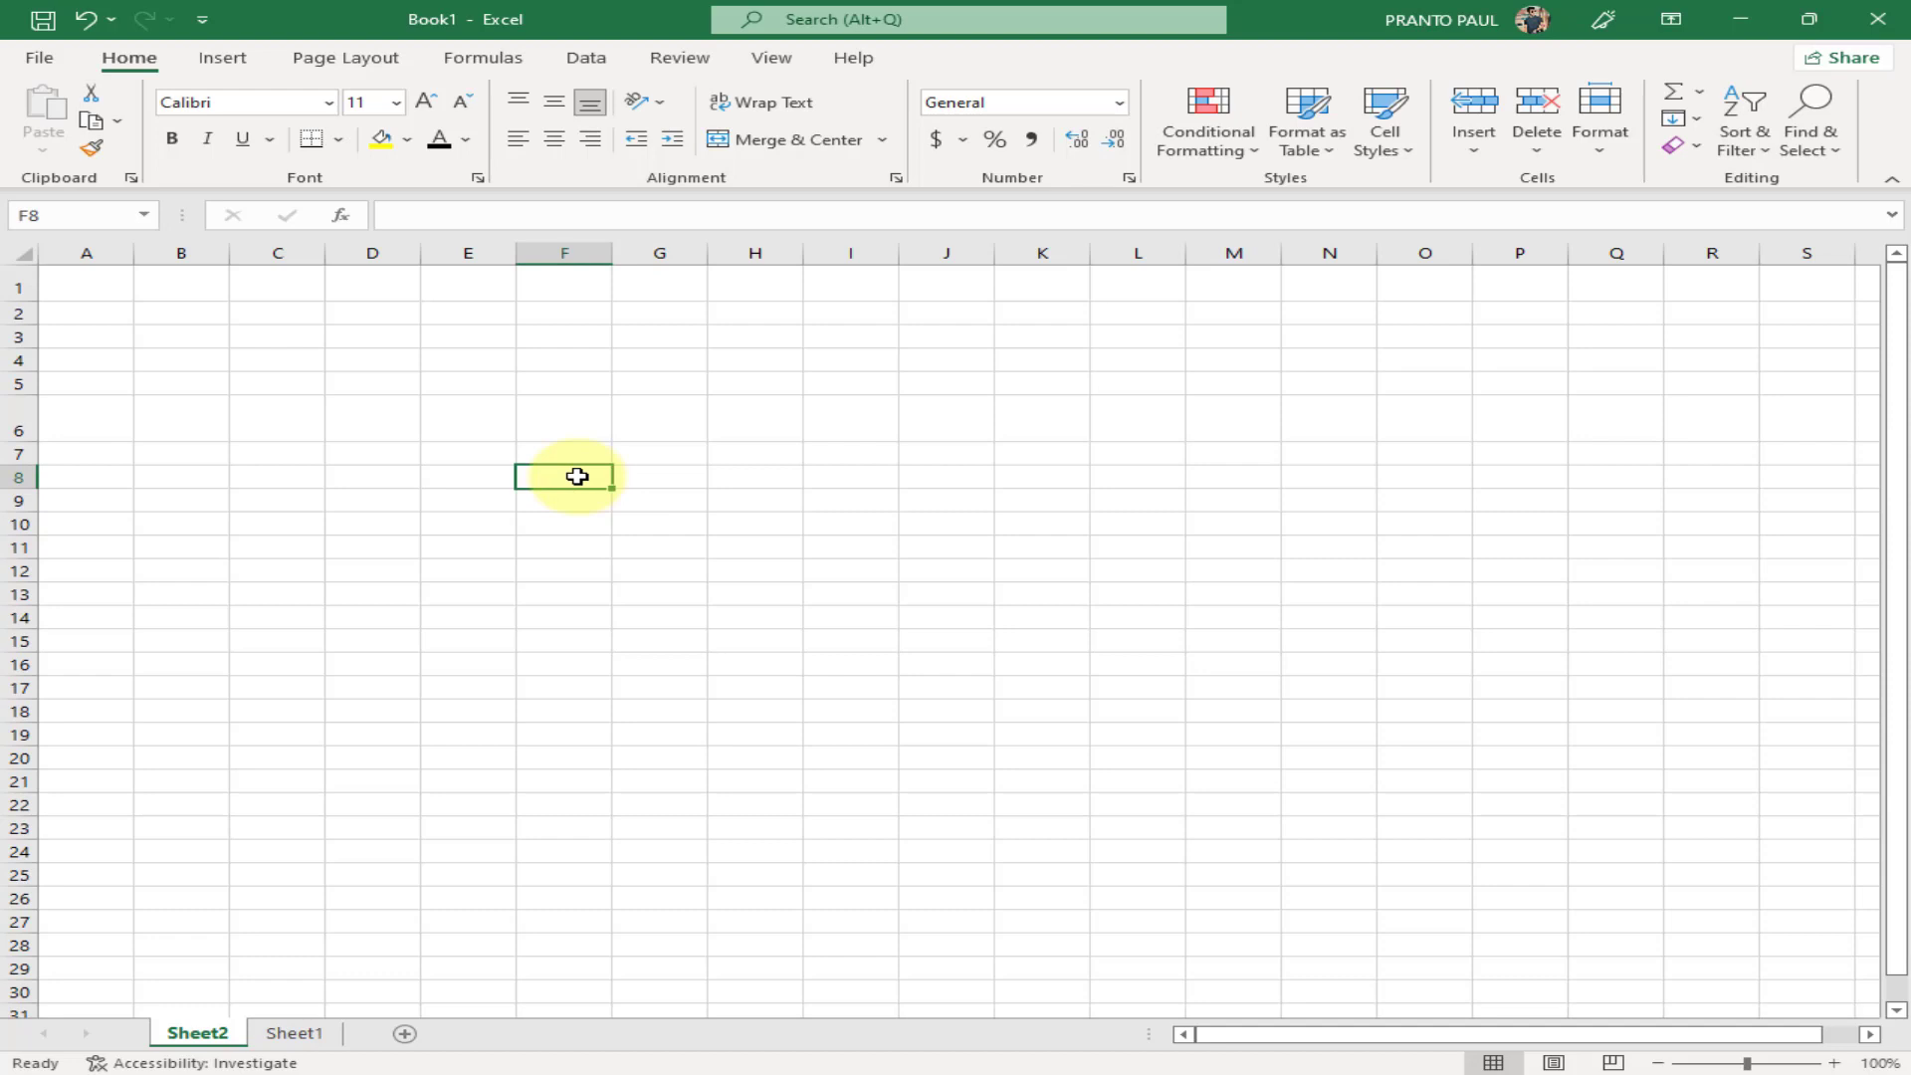
{"action": "type", "text": "office z"}
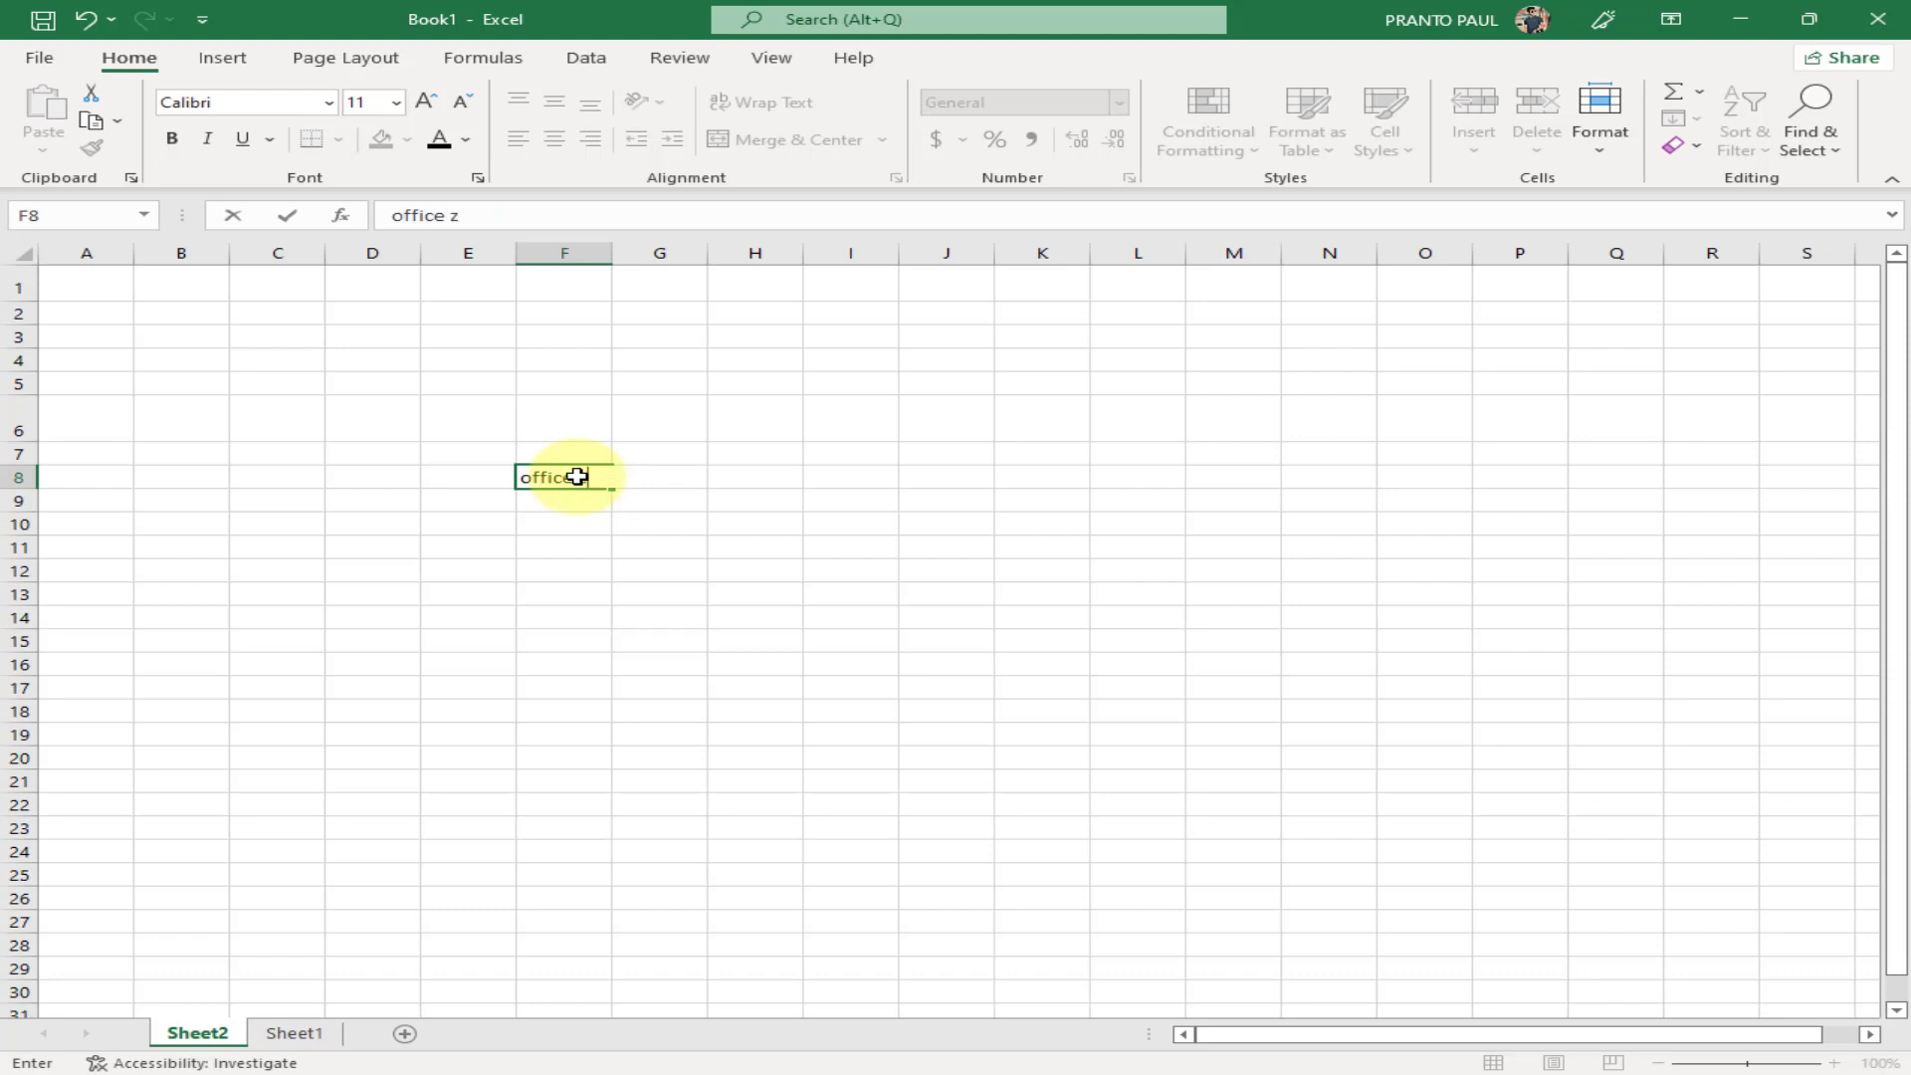
{"action": "type", "text": "one"}
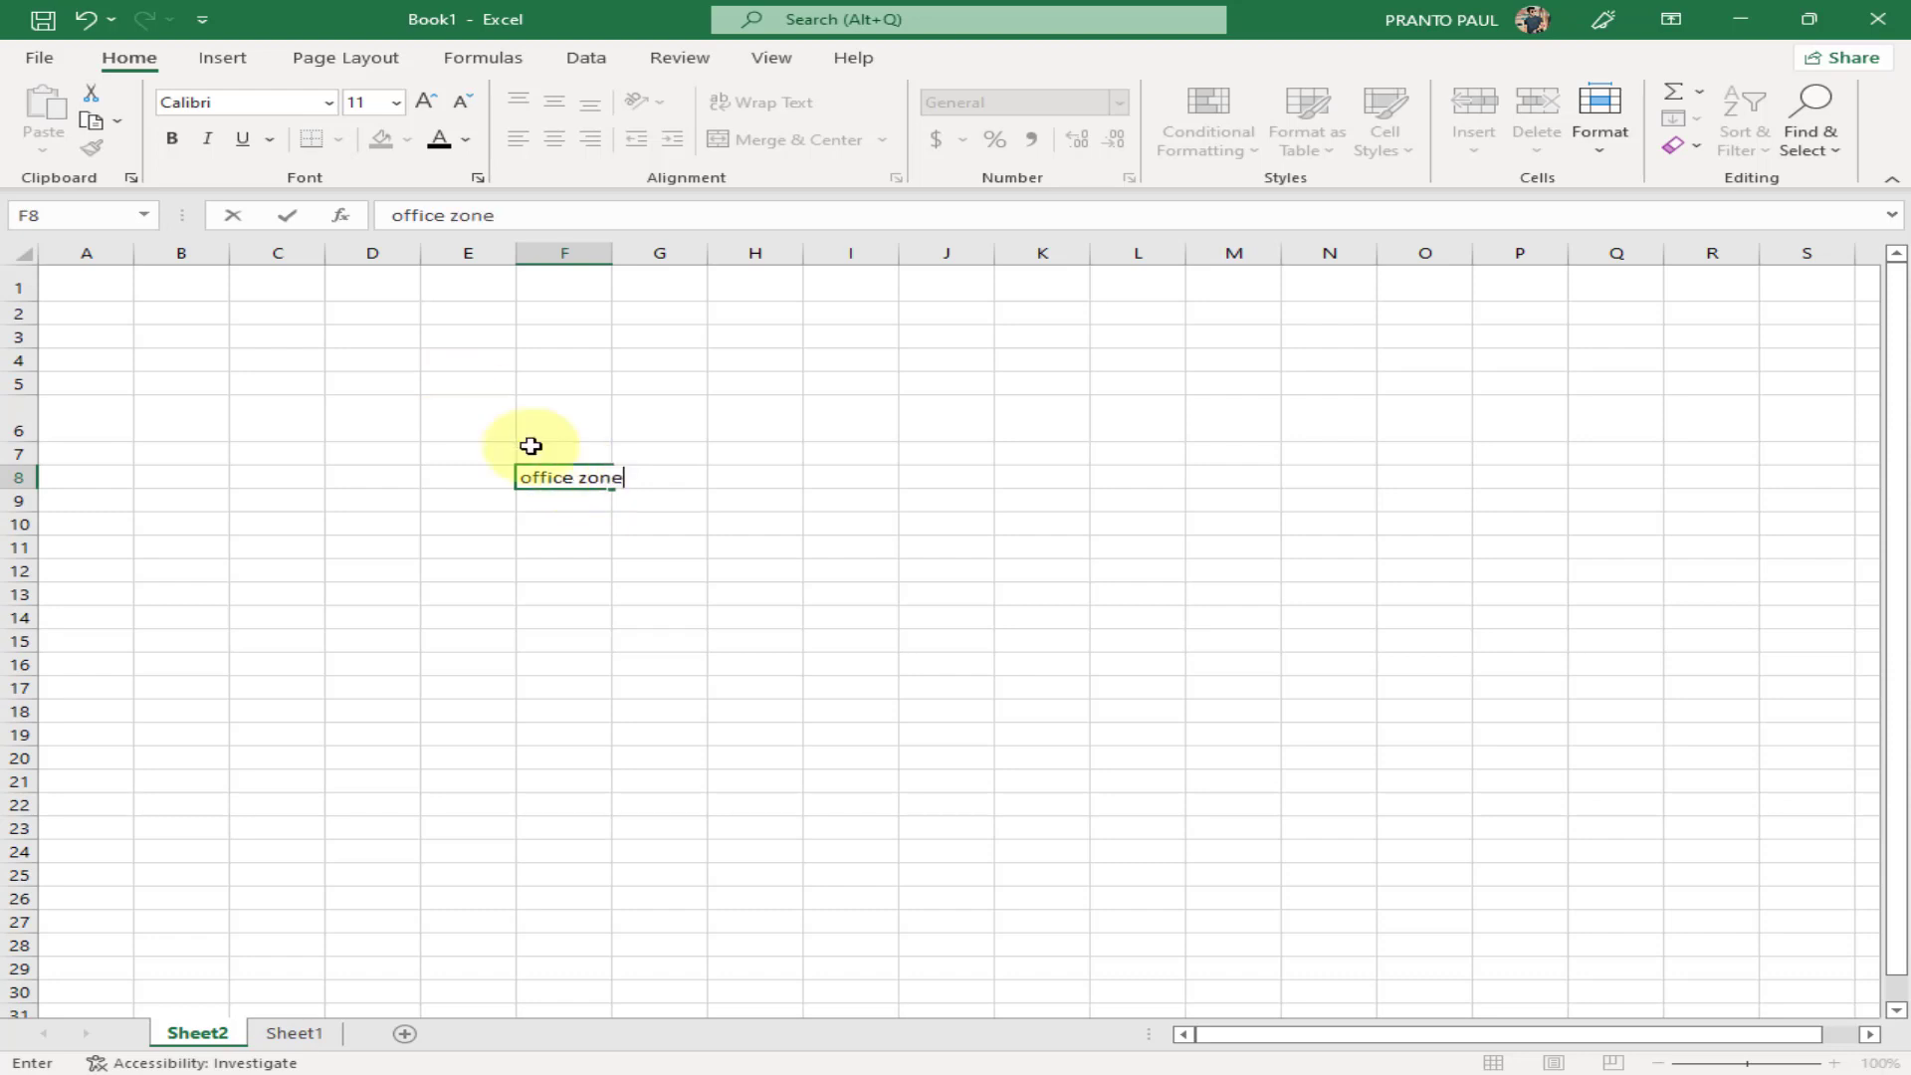
{"action": "left_click_drag", "start_coordinate": [649, 527], "coordinate": [653, 543]}
{"action": "left_click_drag", "start_coordinate": [620, 253], "coordinate": [639, 253]}
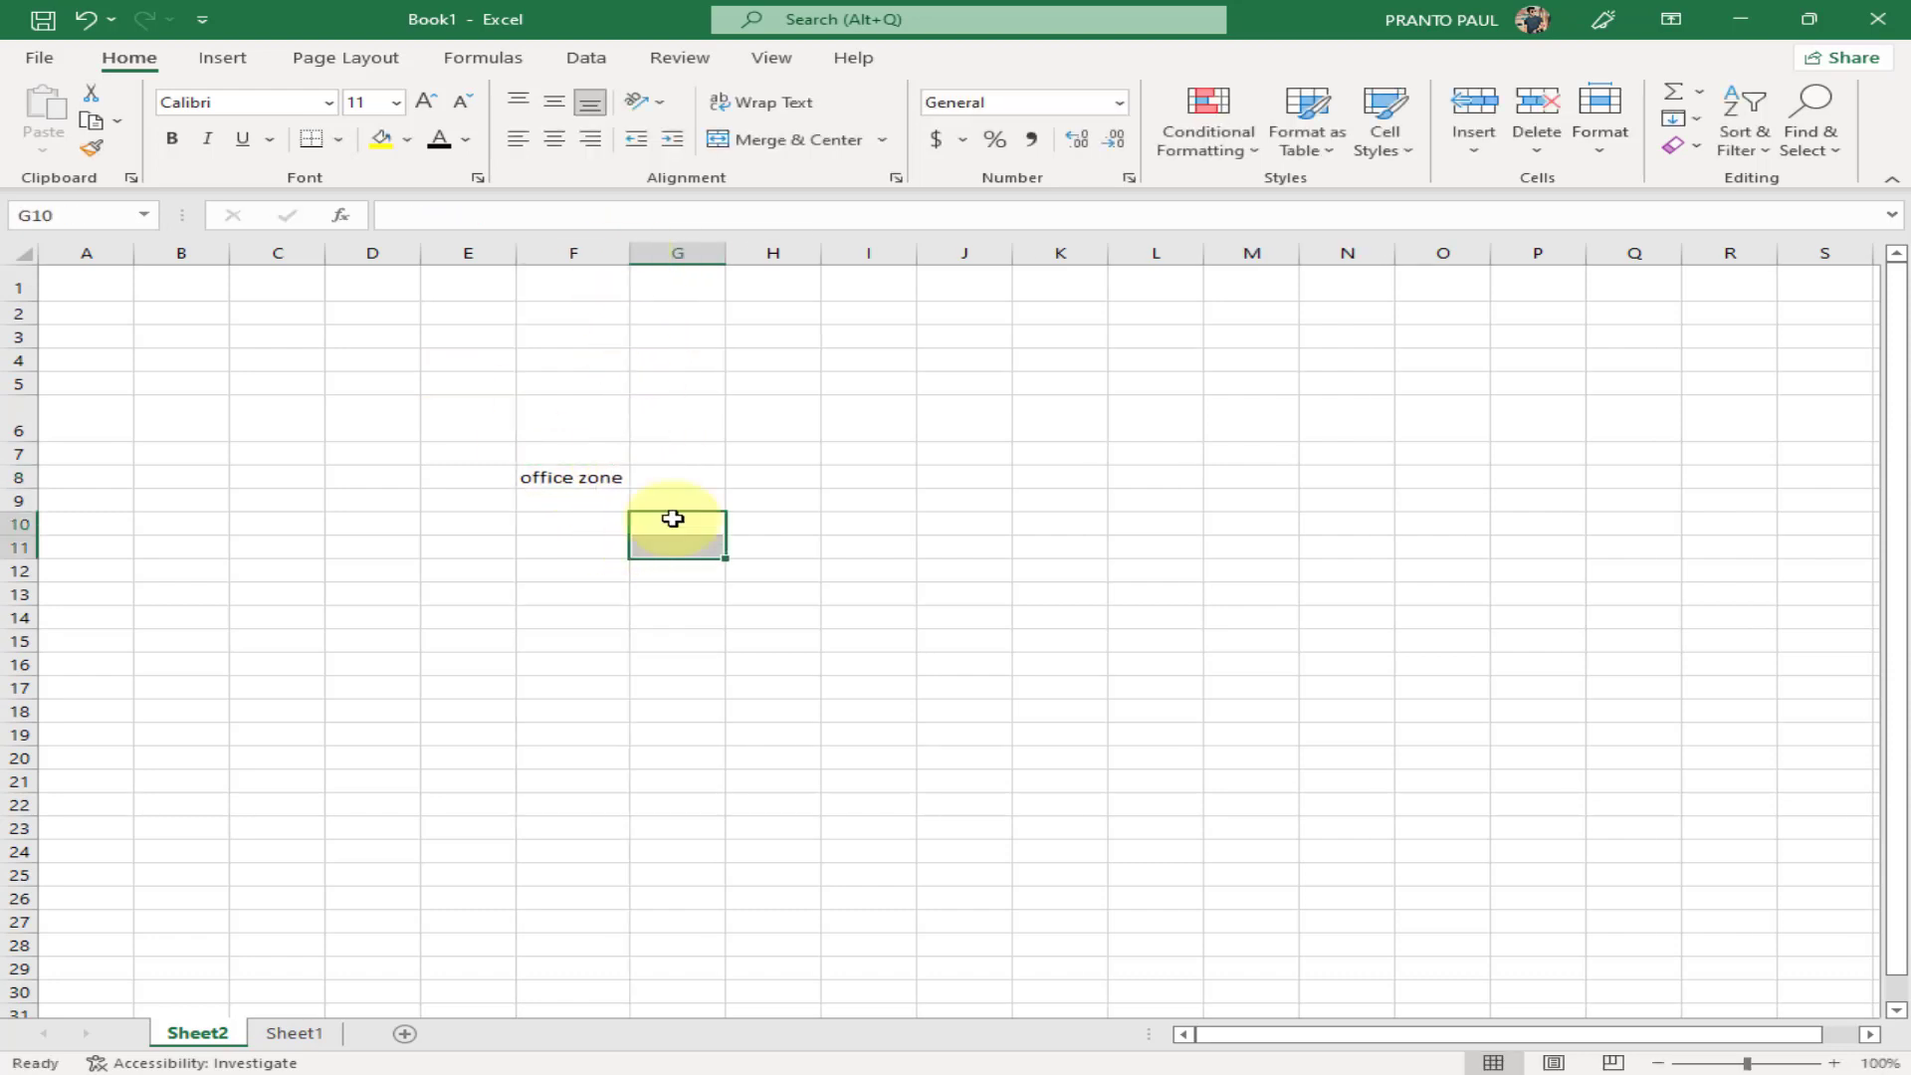
{"action": "left_click", "coordinate": [904, 522]}
Copy the text in F8 into cell H8 and autofit column H
{"action": "left_click", "coordinate": [576, 477]}
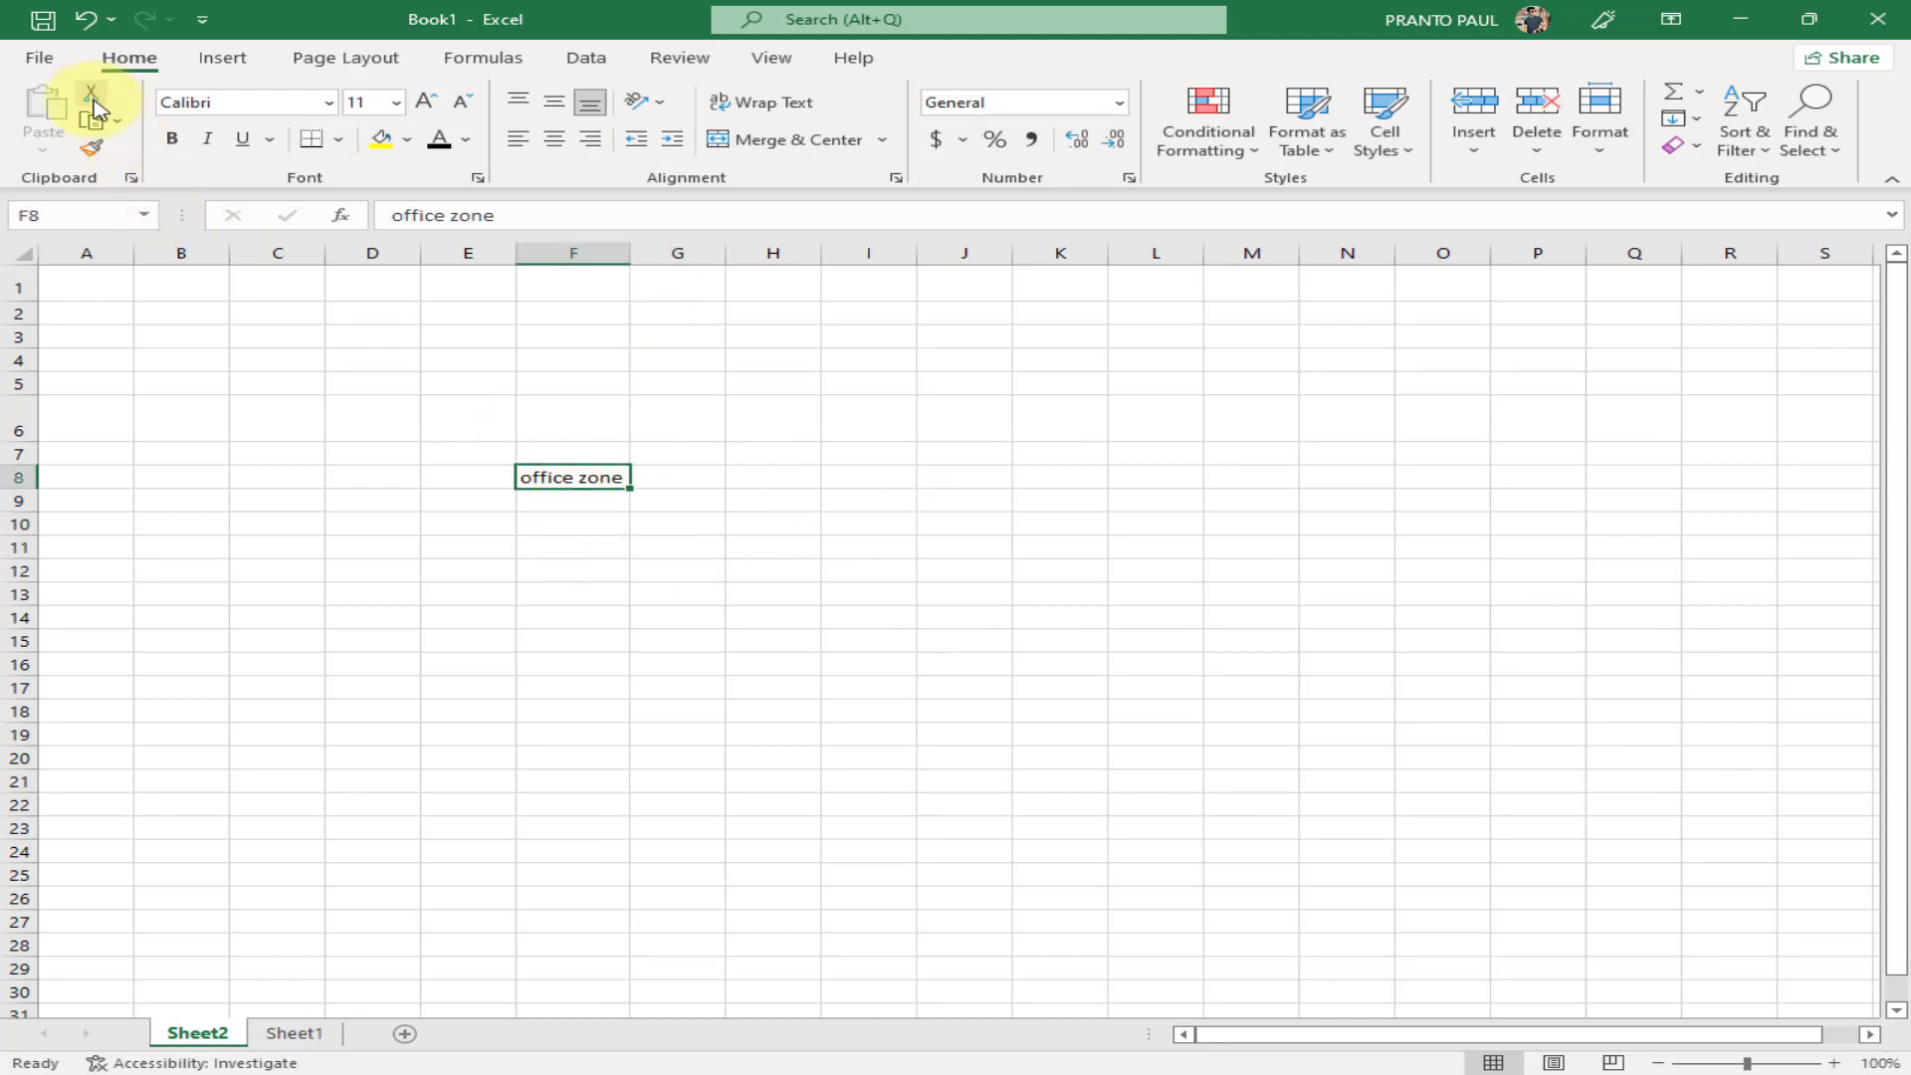
{"action": "left_click", "coordinate": [100, 132]}
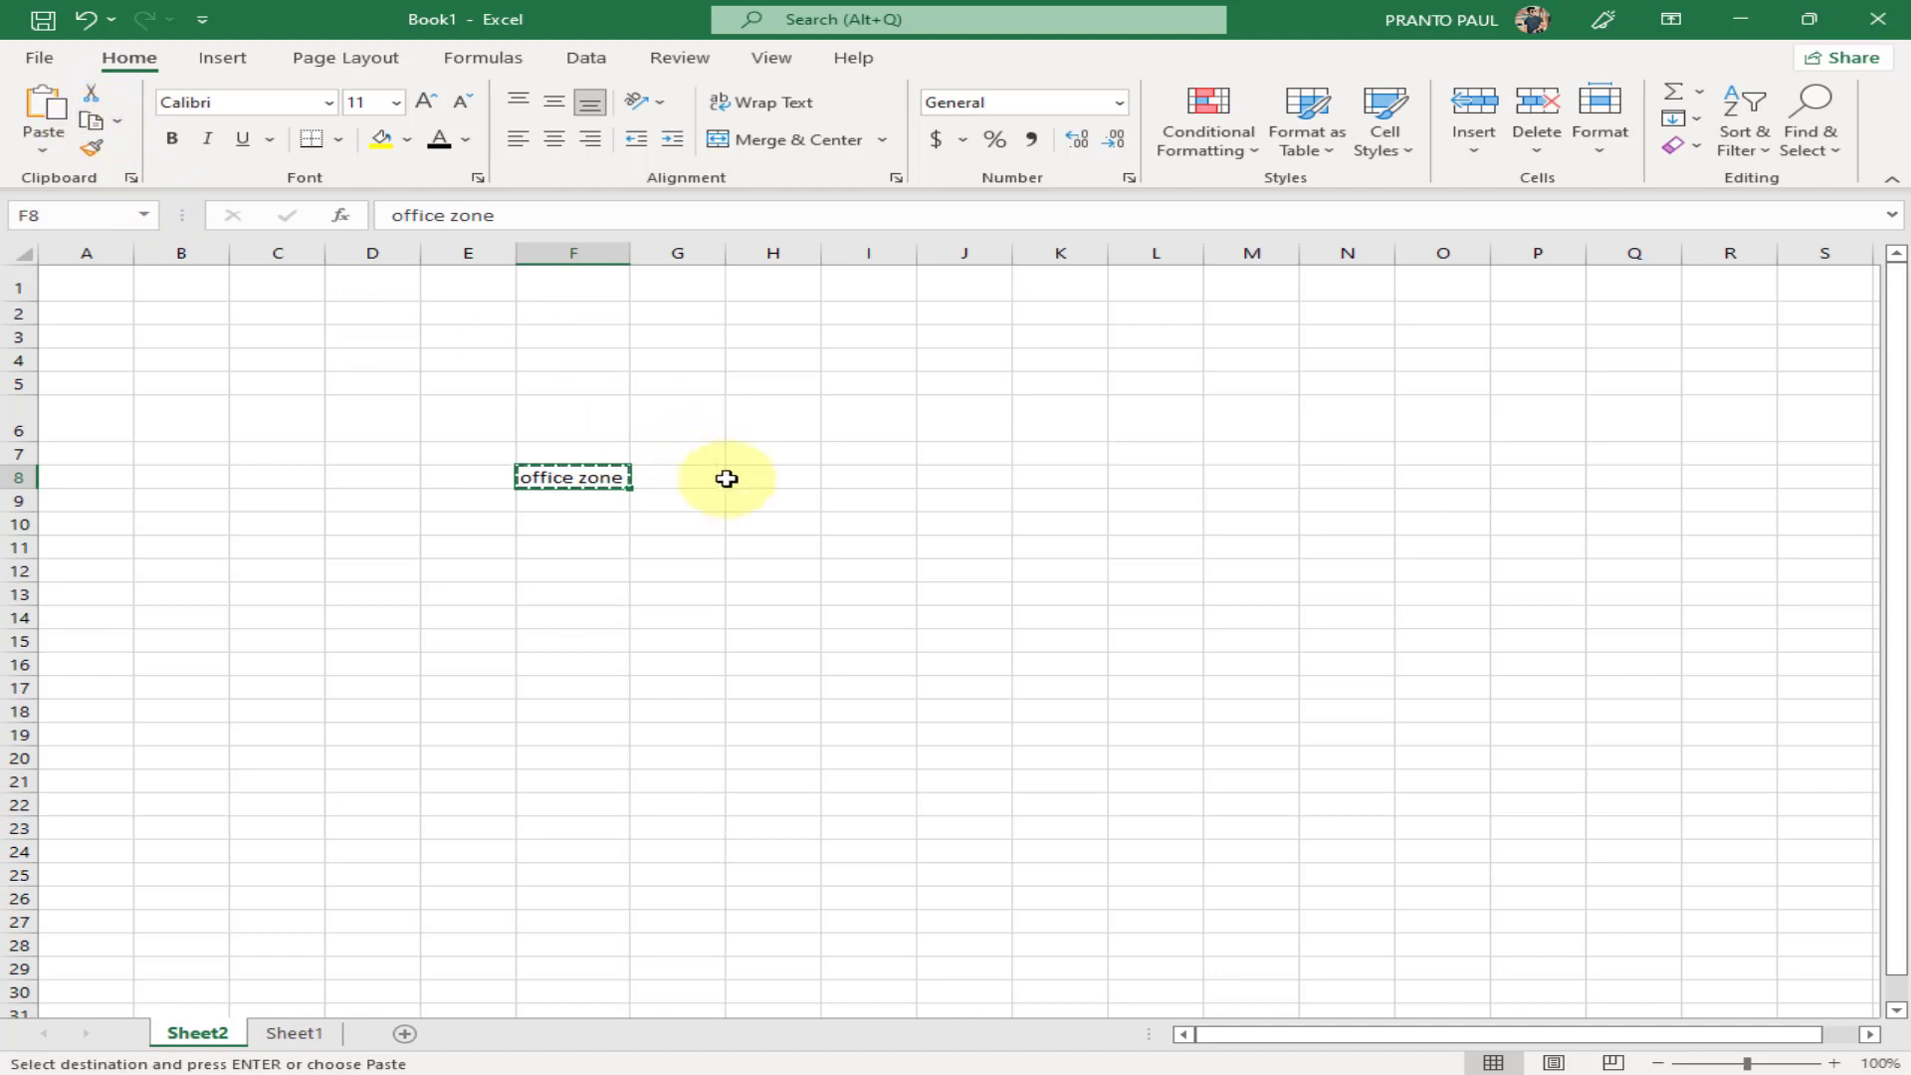
{"action": "left_click", "coordinate": [760, 478]}
{"action": "left_click", "coordinate": [43, 124]}
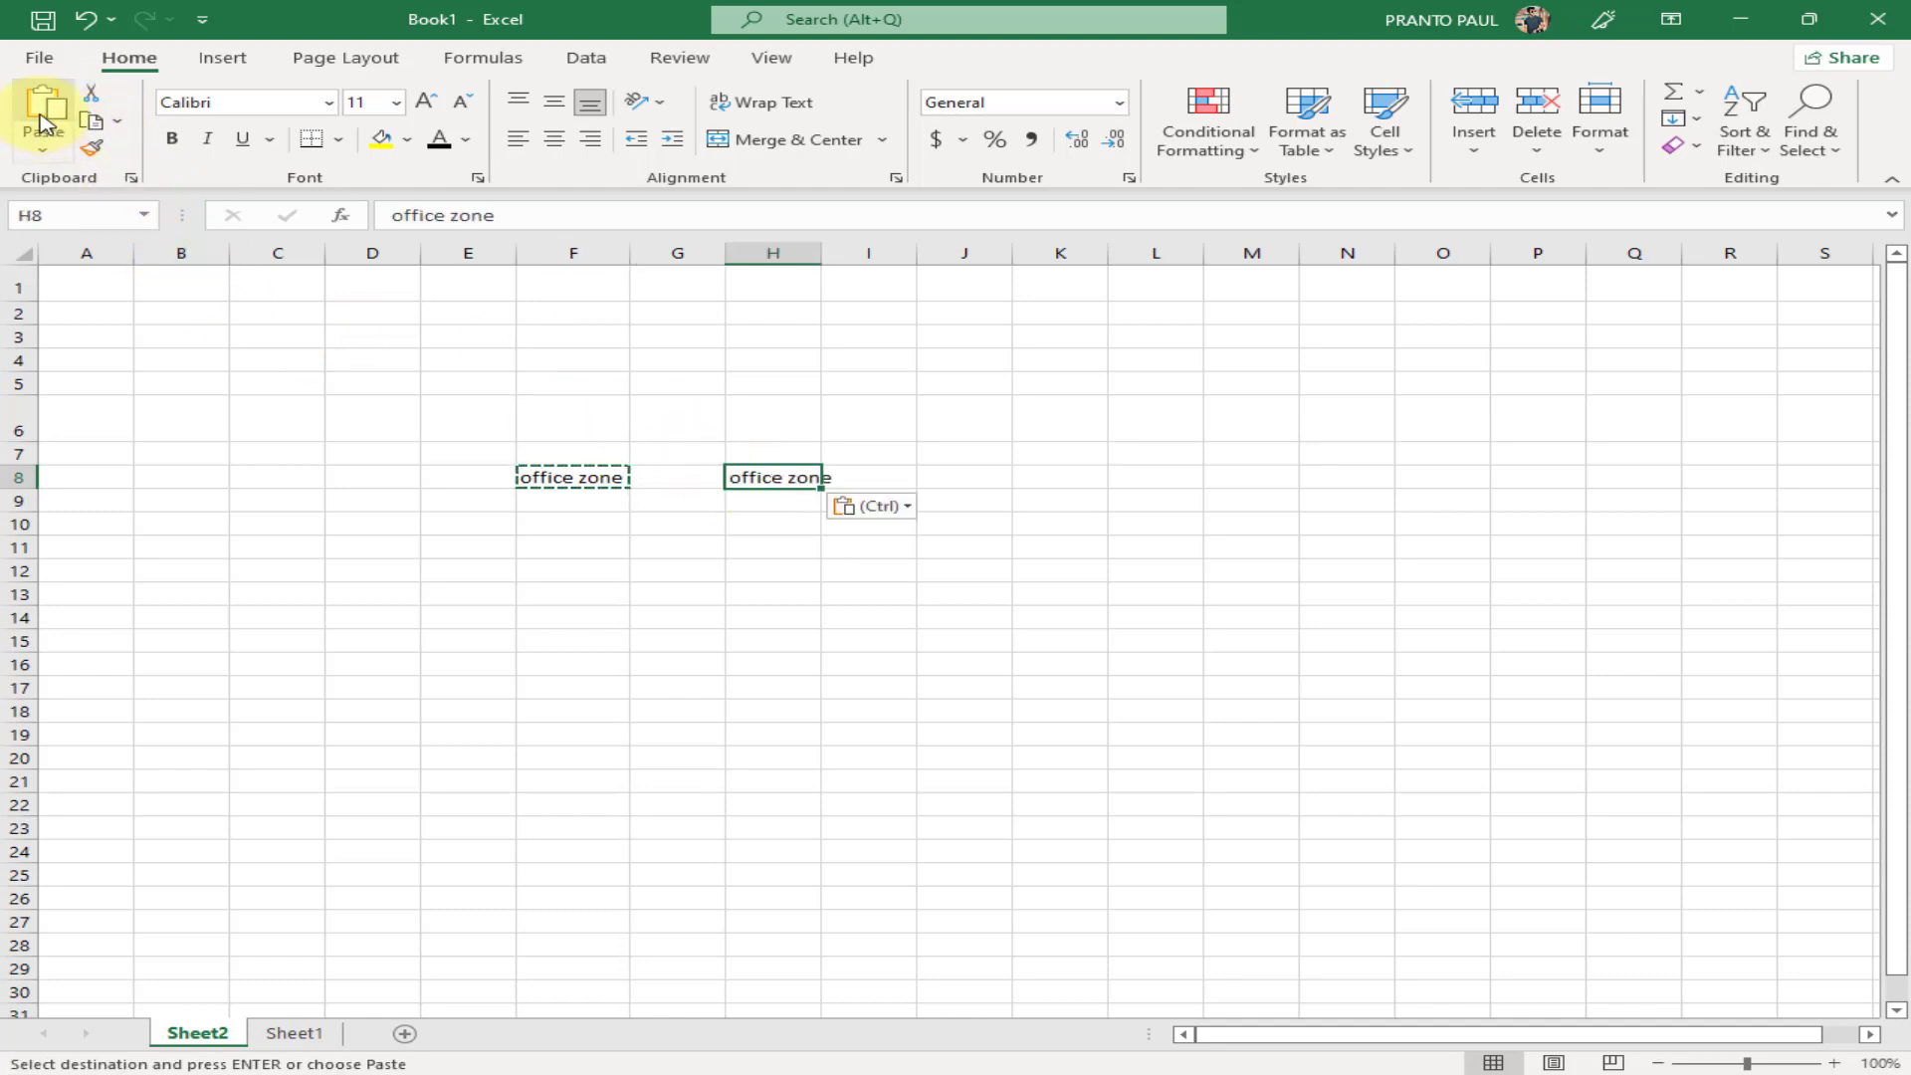
{"action": "double_click", "coordinate": [823, 256]}
{"action": "left_click", "coordinate": [694, 662]}
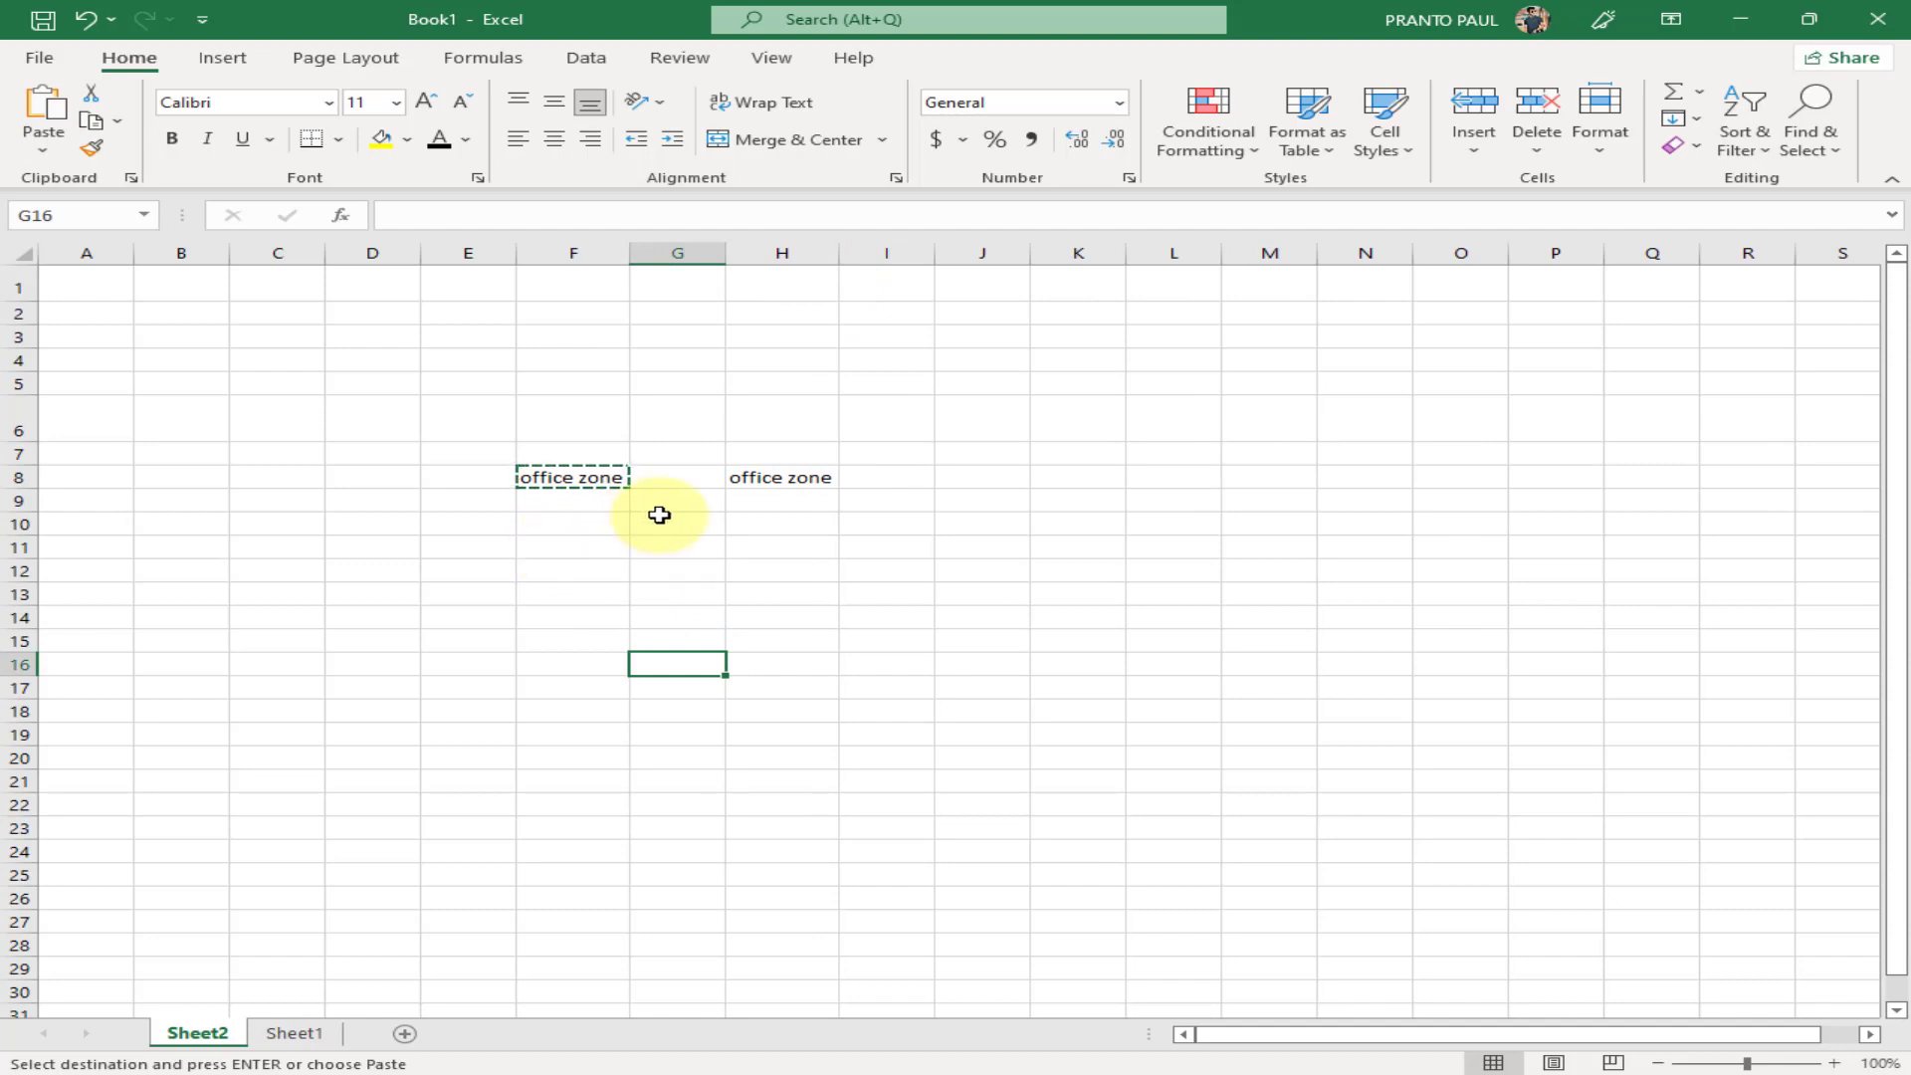
Undo the paste into H8 and the width changes to columns H and F, and cancel the copy selection
{"action": "key", "text": "ctrl+z"}
{"action": "key", "text": "ctrl+z"}
{"action": "key", "text": "ctrl+z"}
{"action": "left_click", "coordinate": [780, 589]}
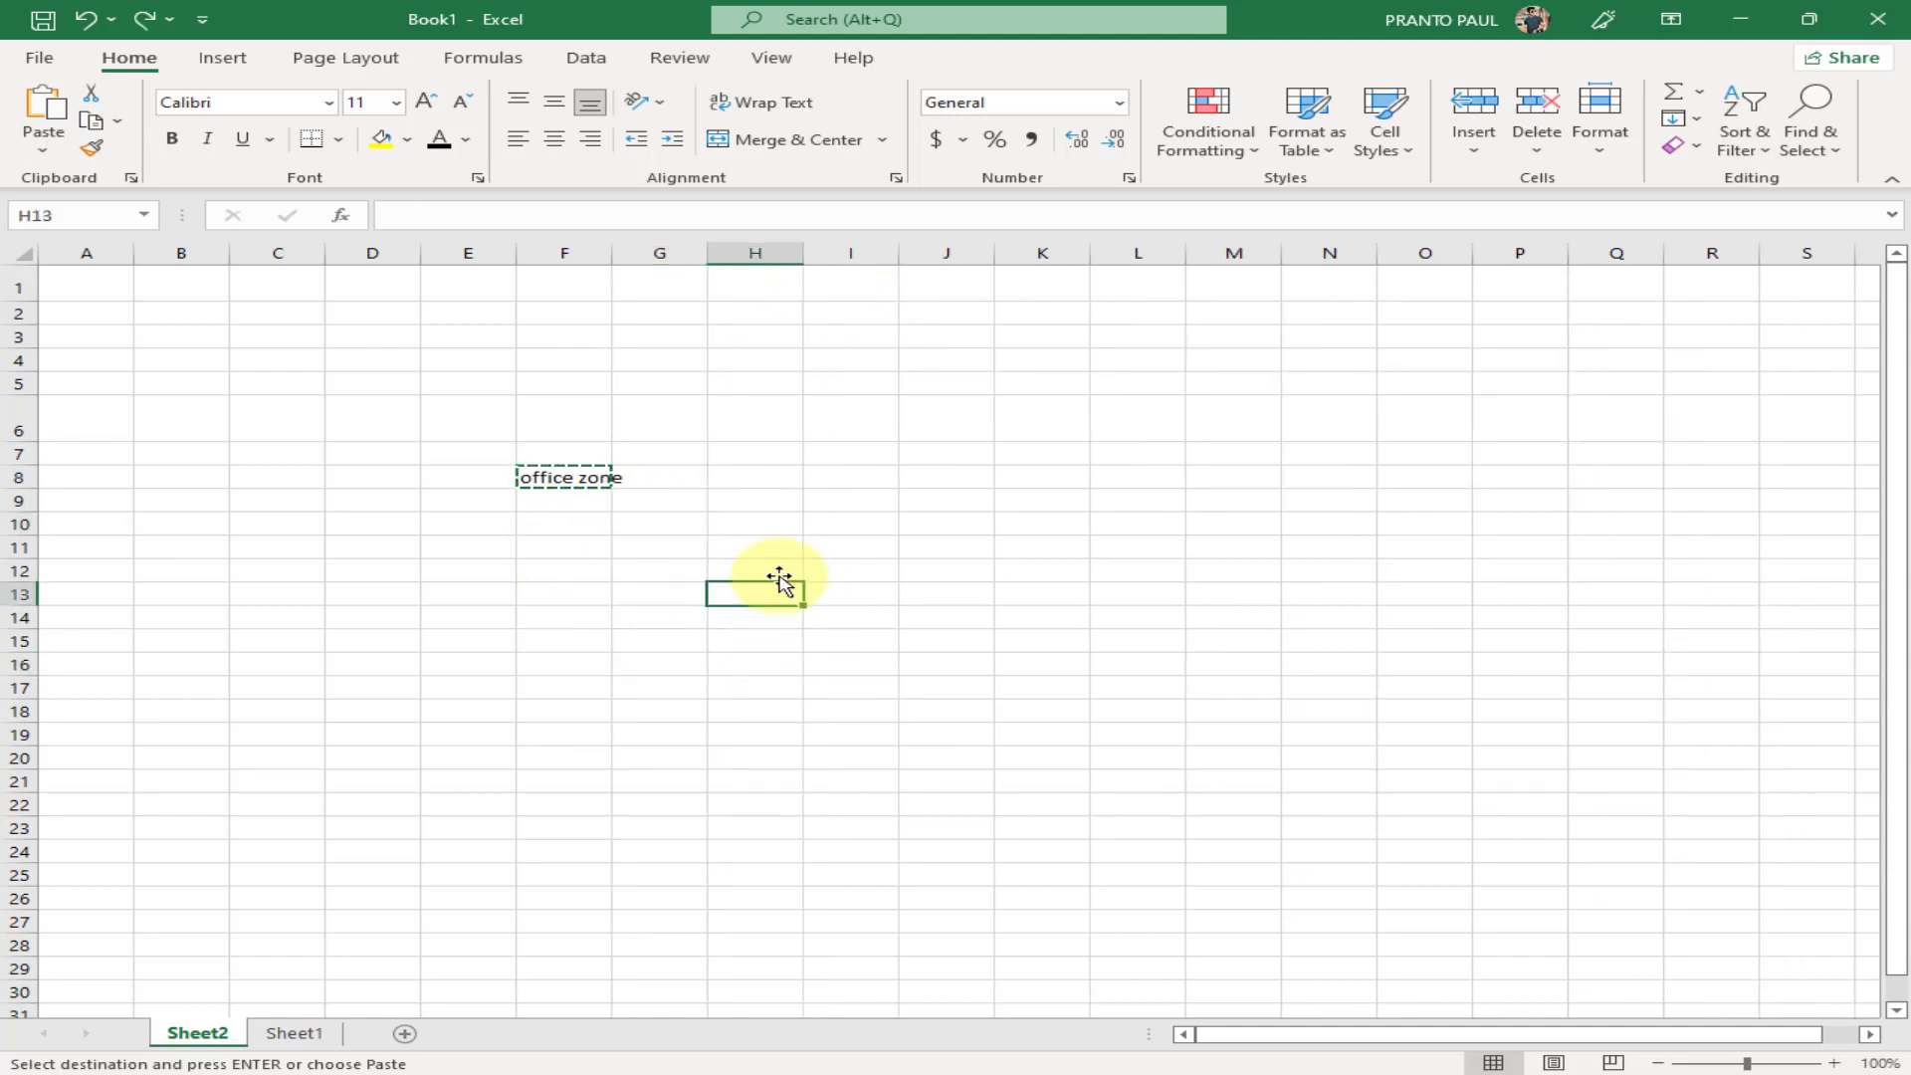
{"action": "key", "text": "Escape"}
{"action": "left_click", "coordinate": [692, 464]}
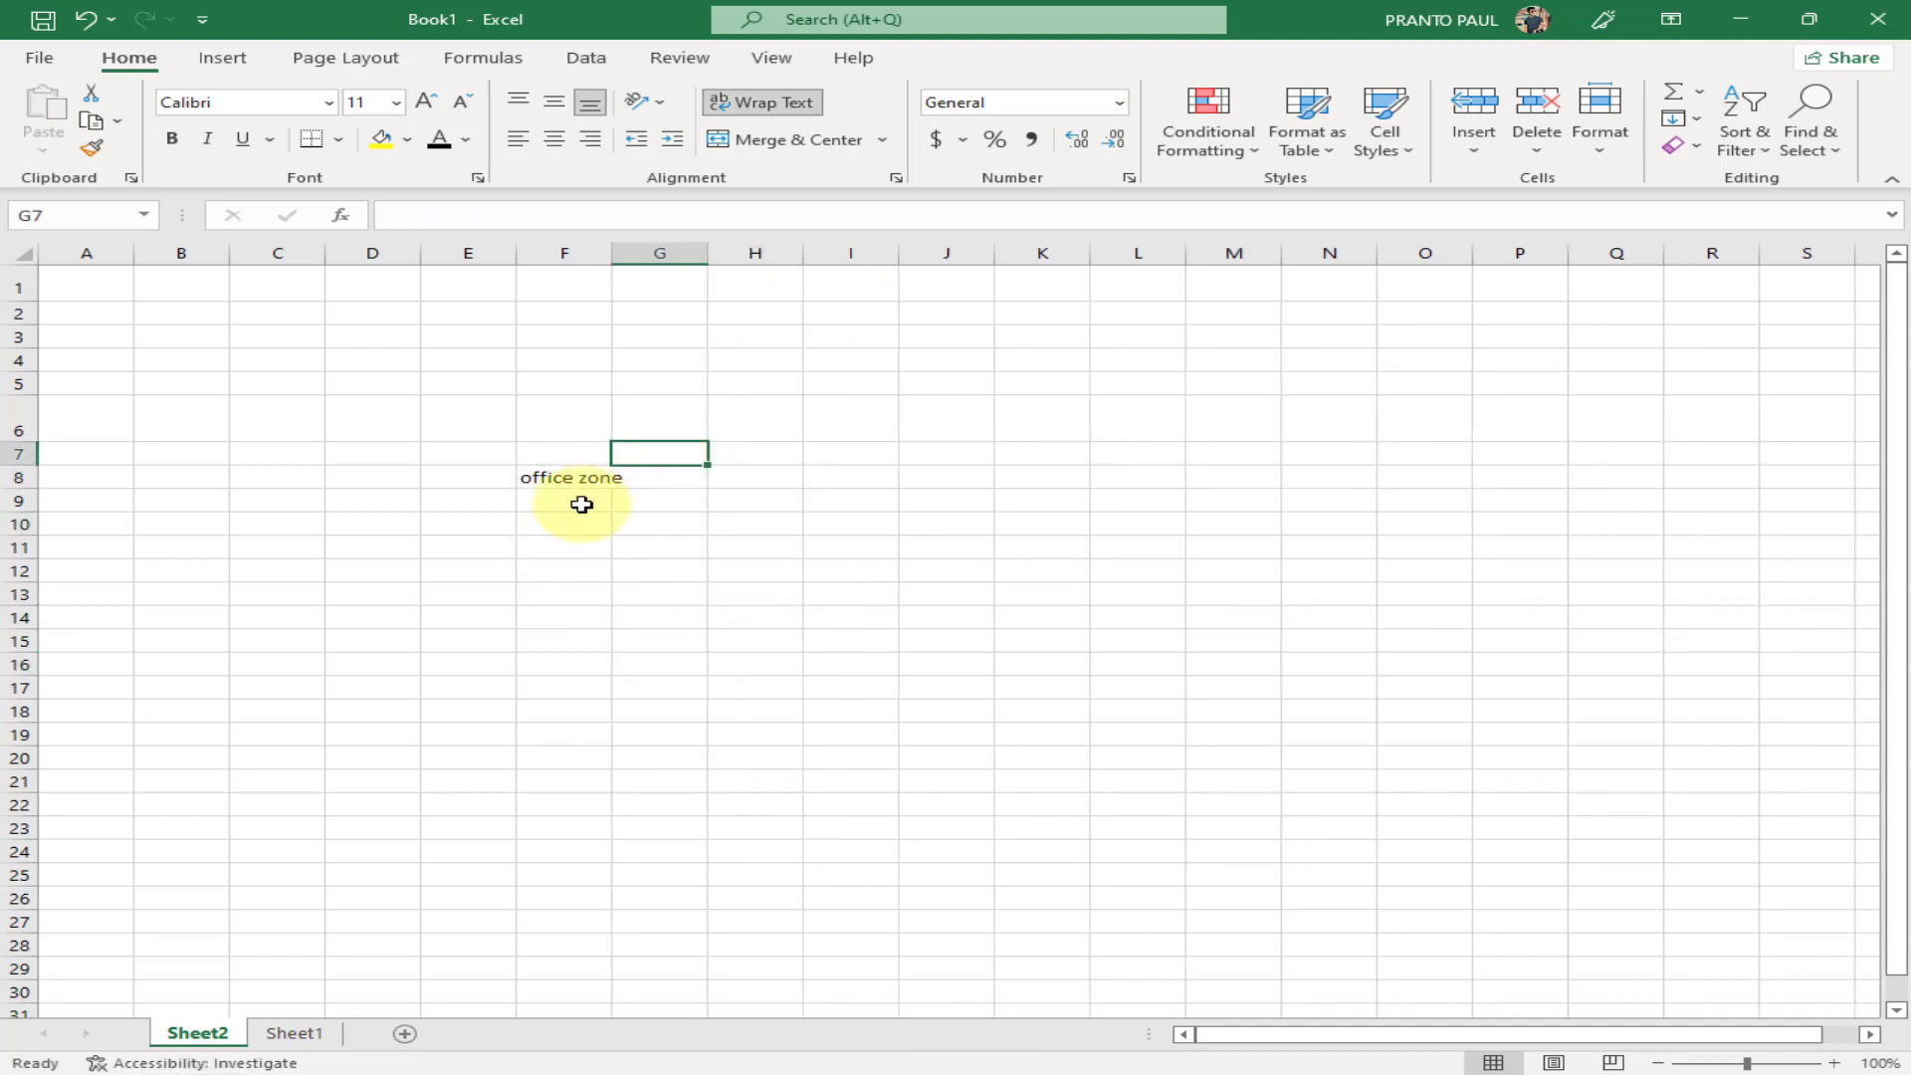
Autofit column F and move "office zone" from F8 to J8 by cutting and pasting
{"action": "double_click", "coordinate": [605, 254]}
{"action": "left_click", "coordinate": [559, 477]}
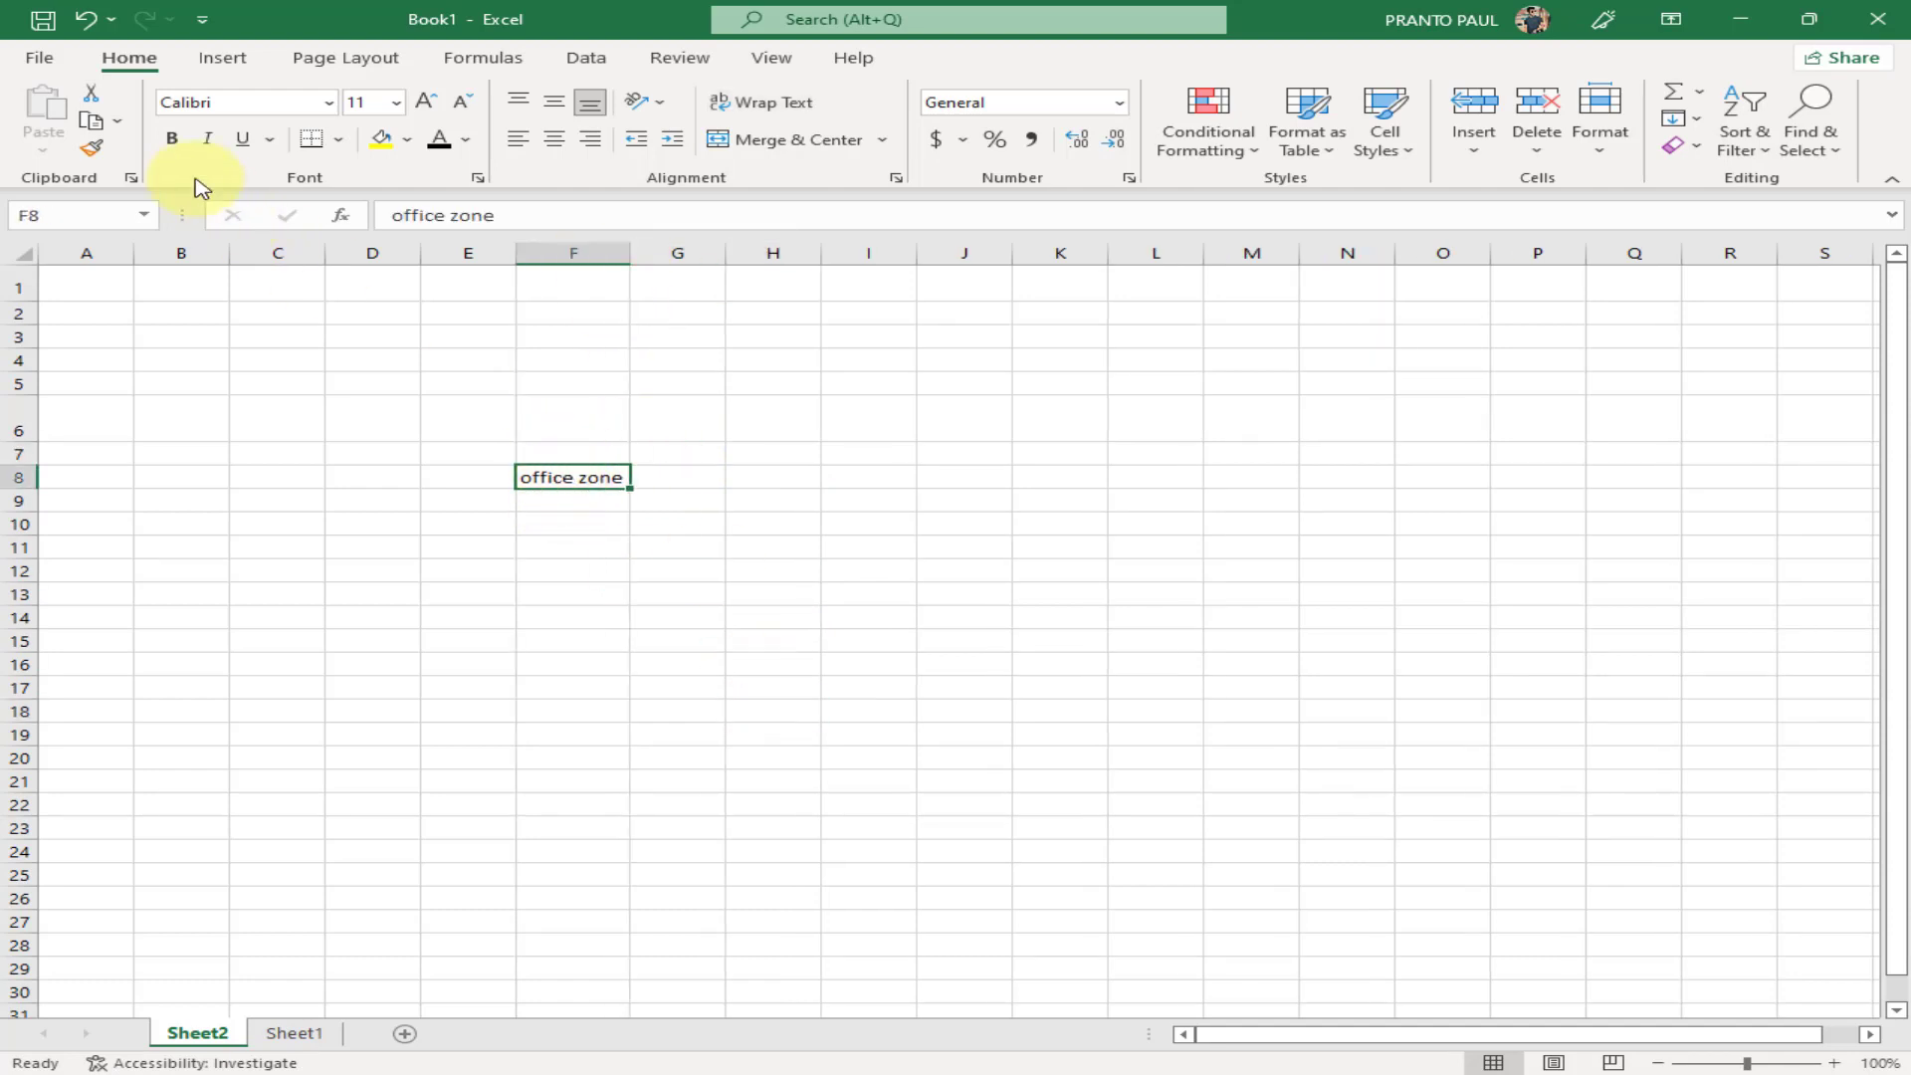
{"action": "left_click", "coordinate": [90, 103]}
{"action": "left_click", "coordinate": [966, 477]}
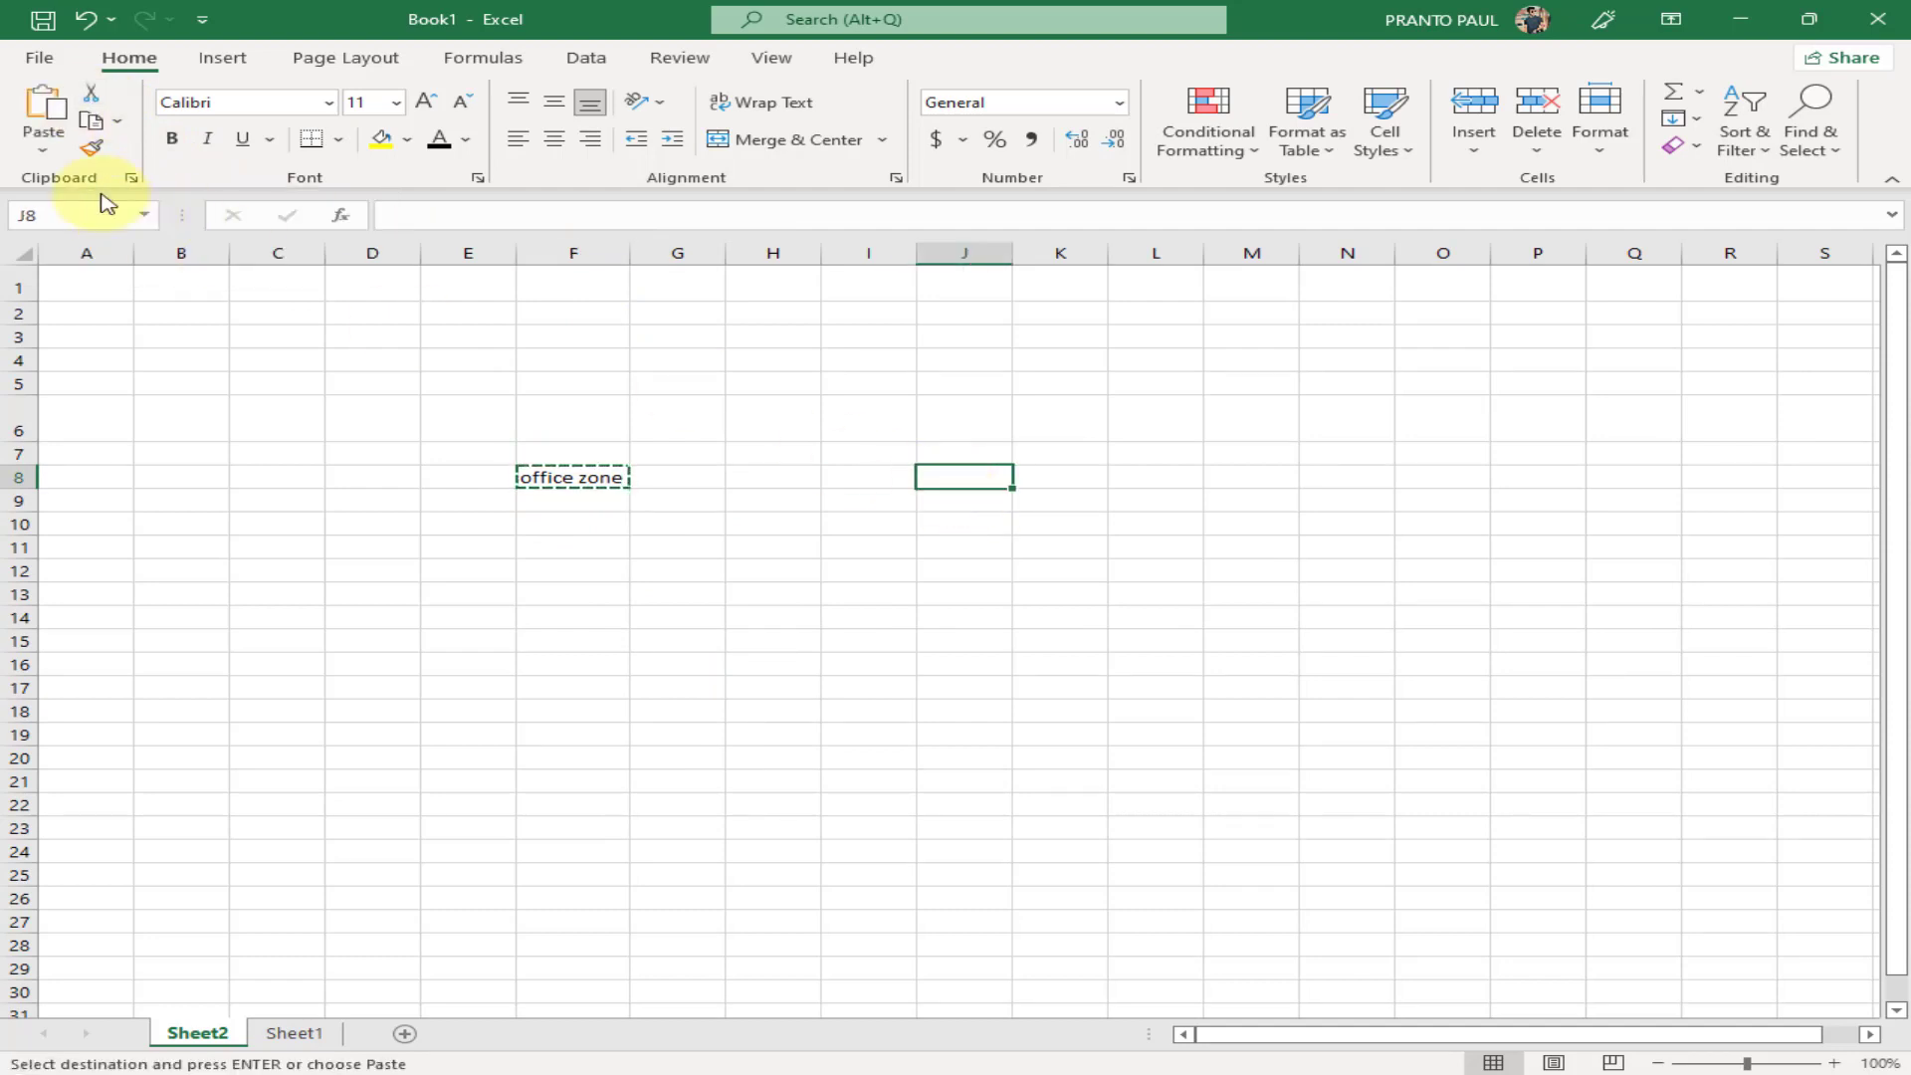
{"action": "left_click", "coordinate": [44, 109]}
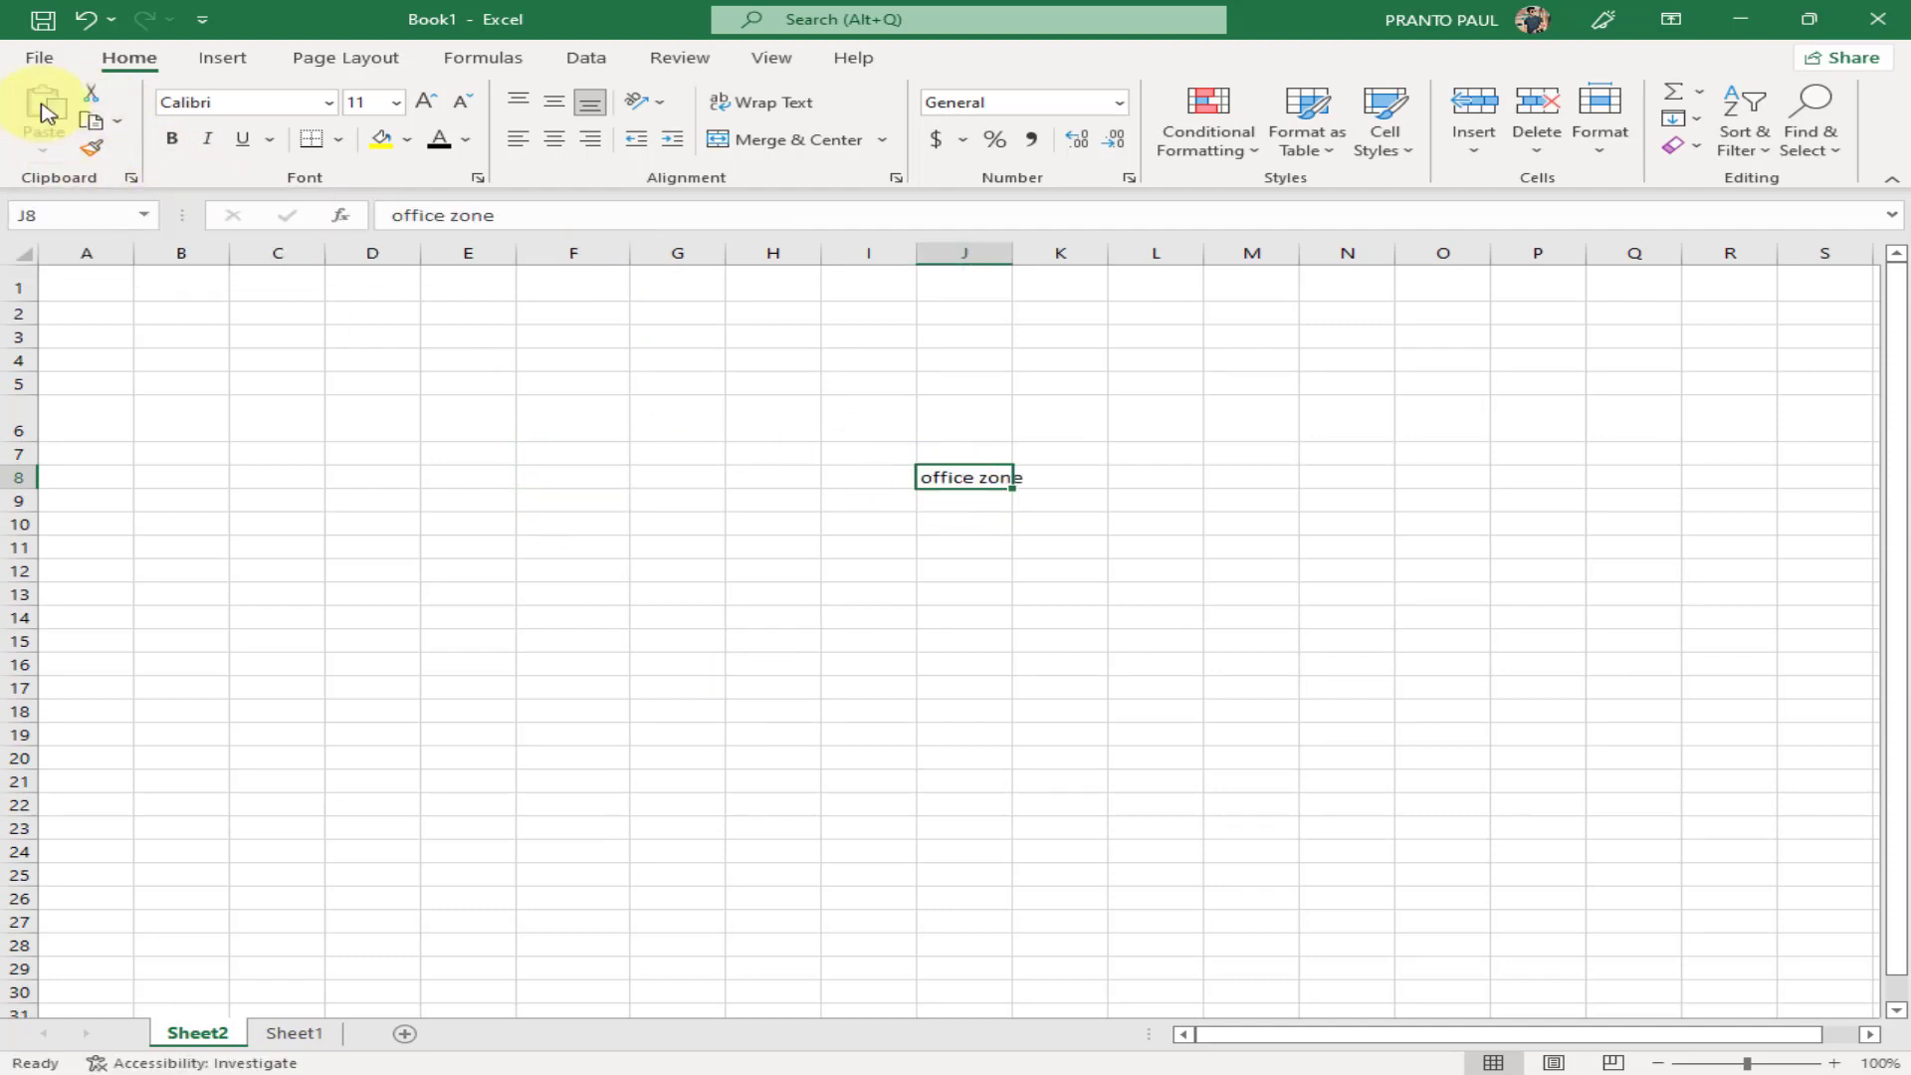
Widen column J so the moved text fits
{"action": "left_click", "coordinate": [697, 498]}
{"action": "left_click_drag", "start_coordinate": [1008, 258], "coordinate": [1027, 258]}
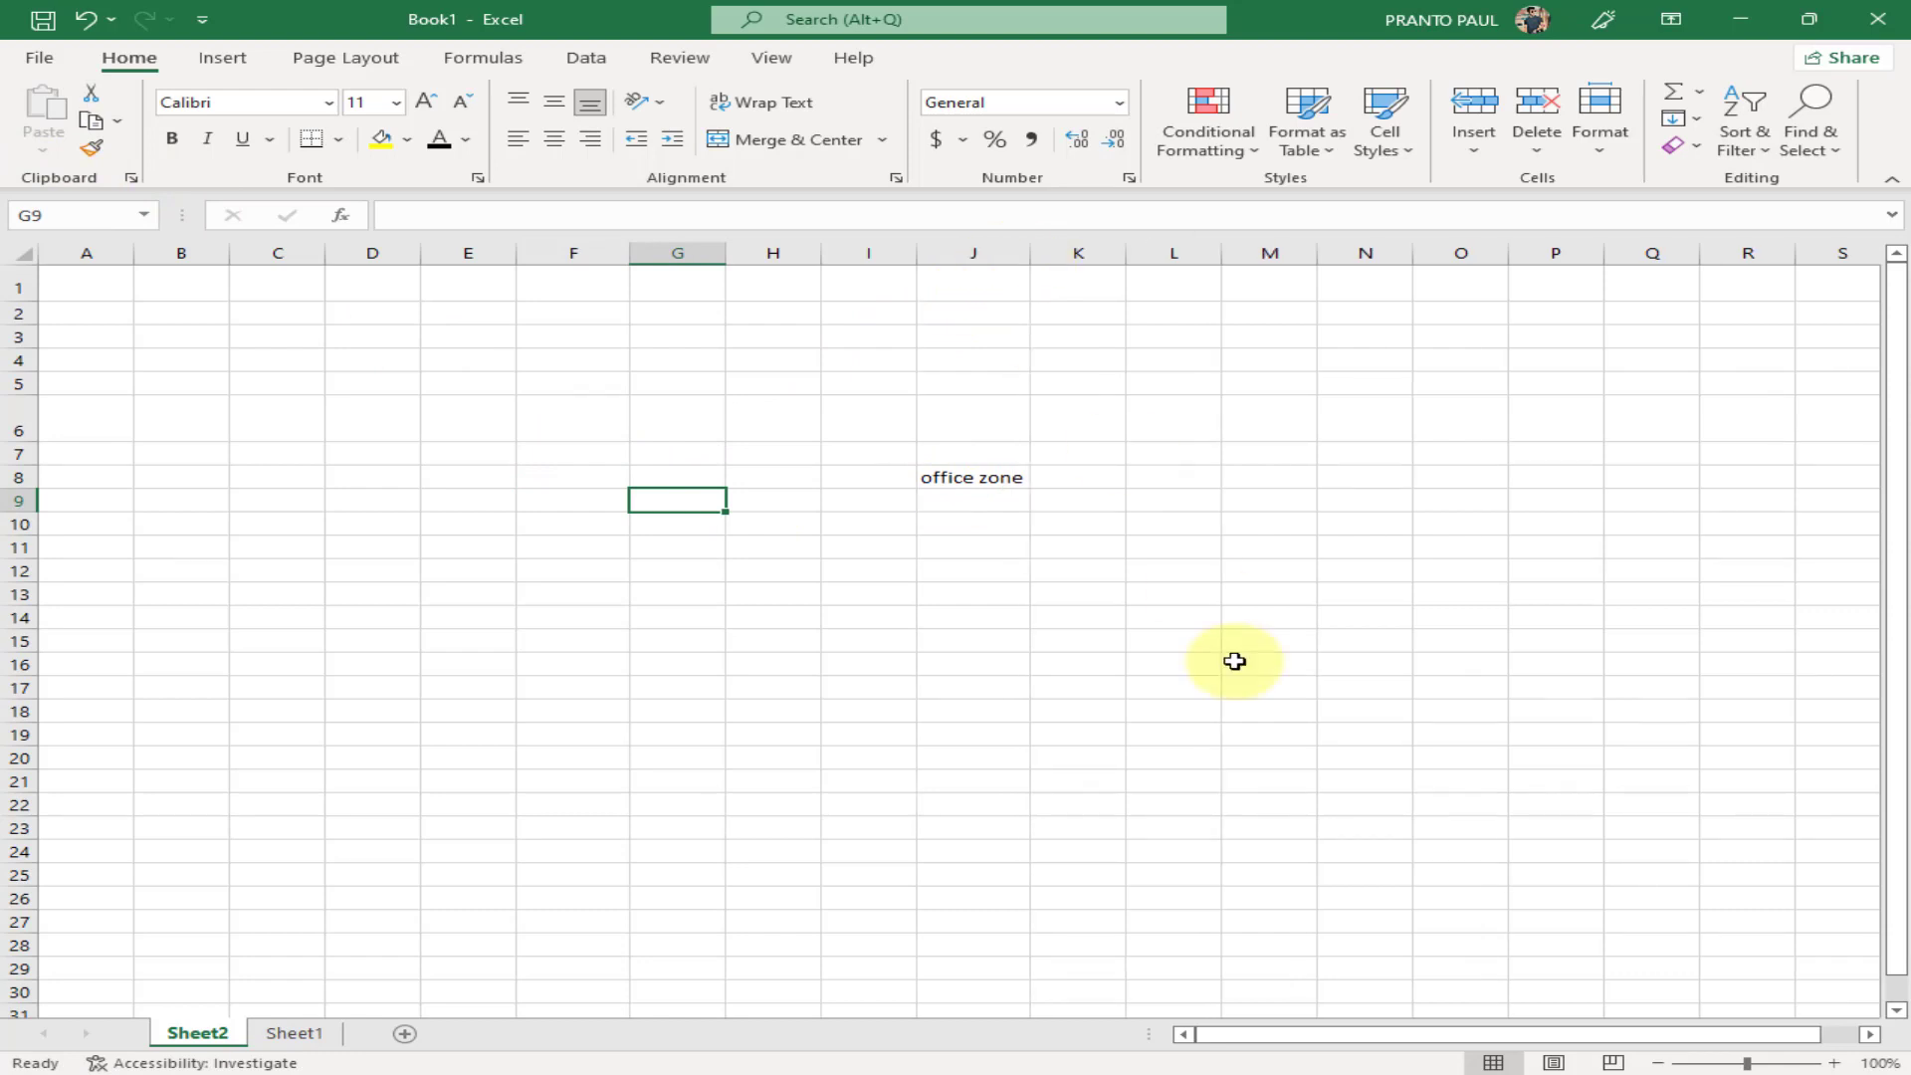
{"action": "left_click", "coordinate": [1234, 663]}
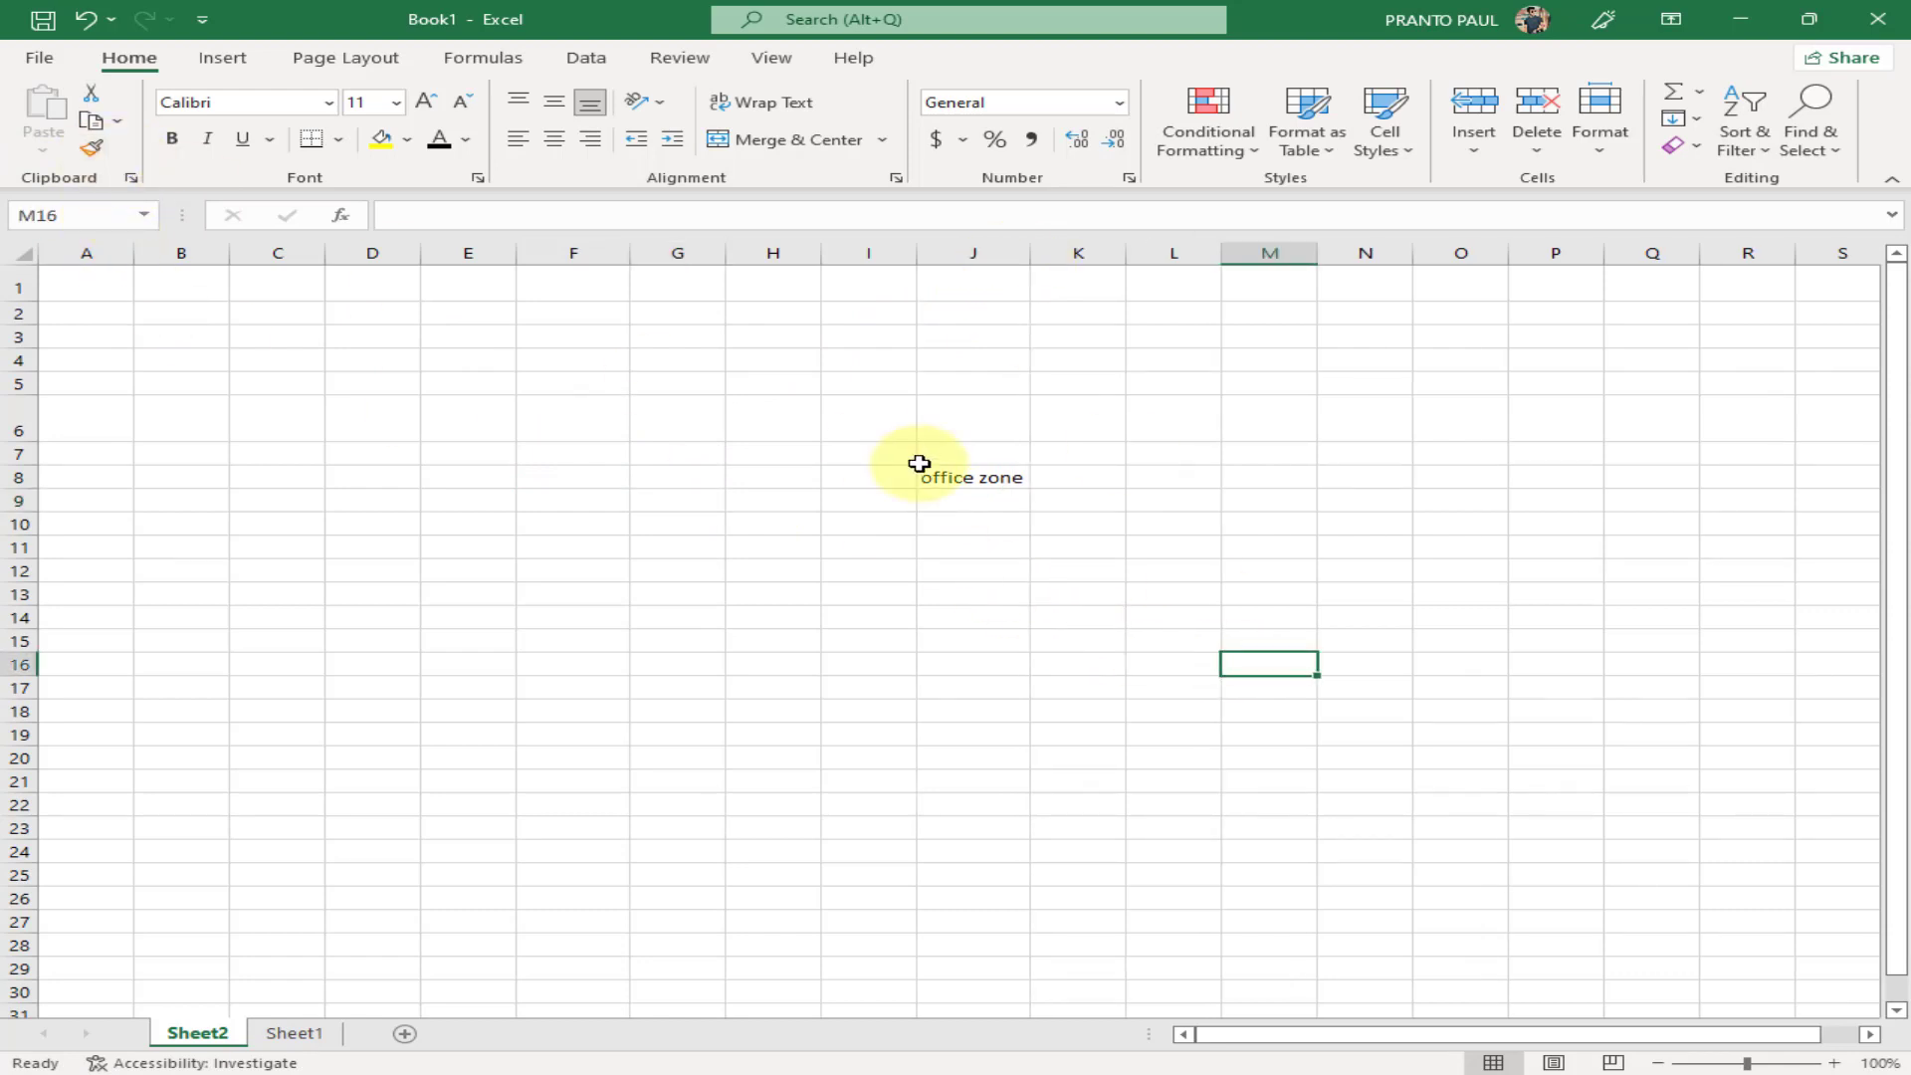
Fill the text in J8 down into J9 with AutoFill
{"action": "left_click", "coordinate": [974, 504]}
{"action": "left_click", "coordinate": [985, 480]}
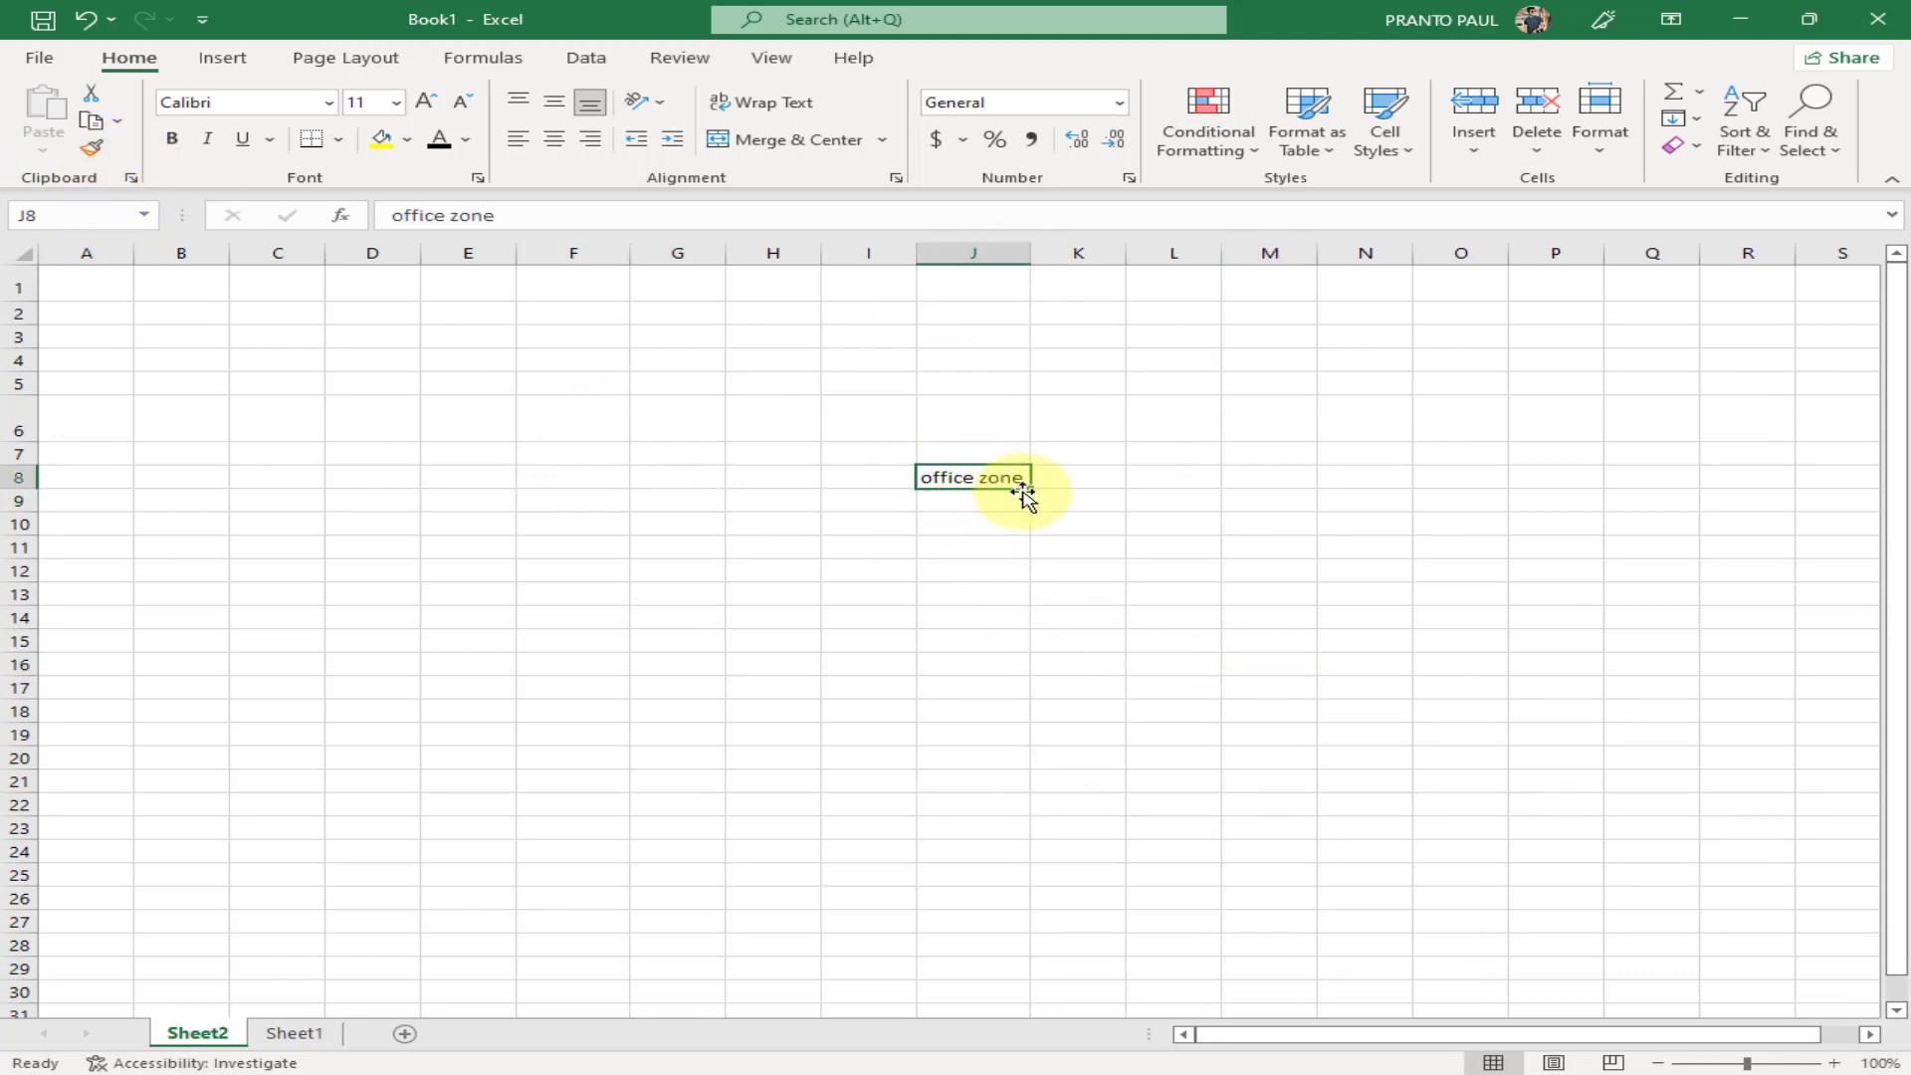
{"action": "left_click_drag", "start_coordinate": [1032, 489], "coordinate": [1032, 513]}
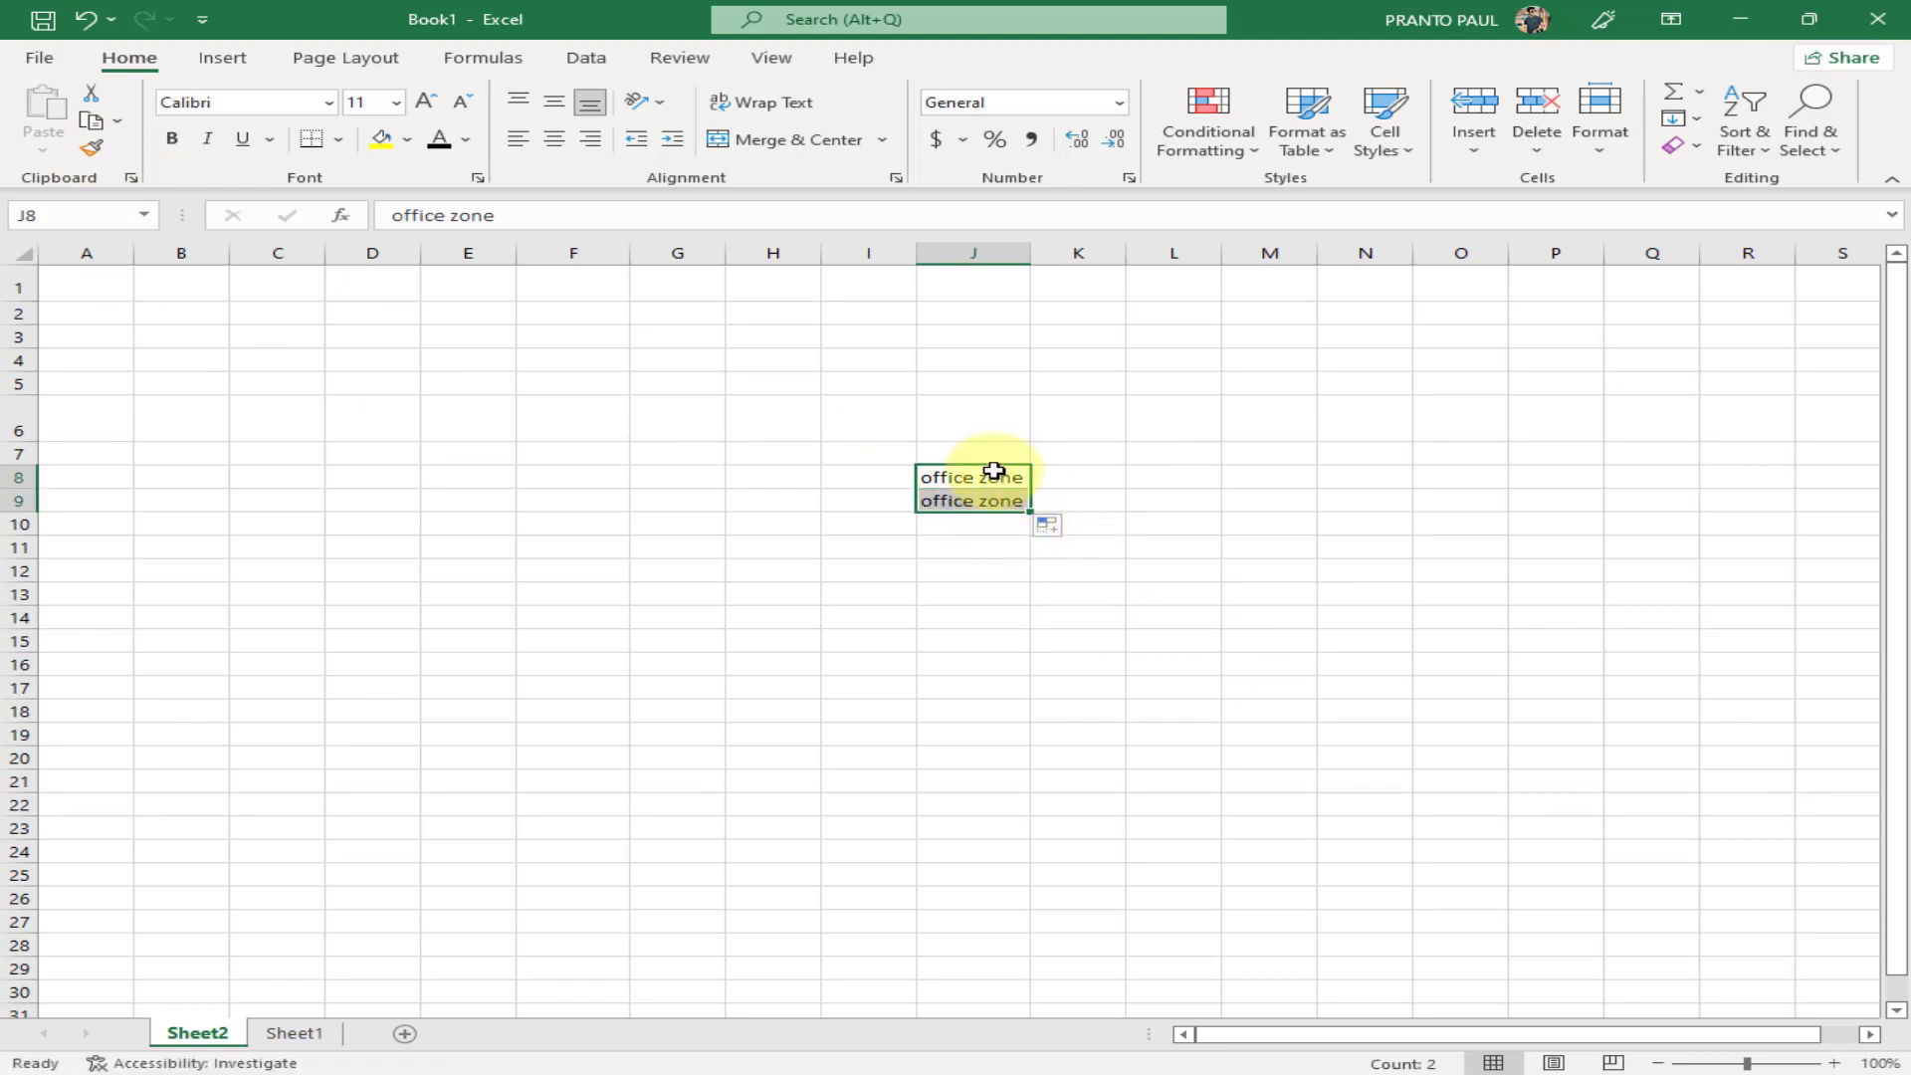
Apply a yellow fill to cell J8
{"action": "left_click", "coordinate": [990, 476]}
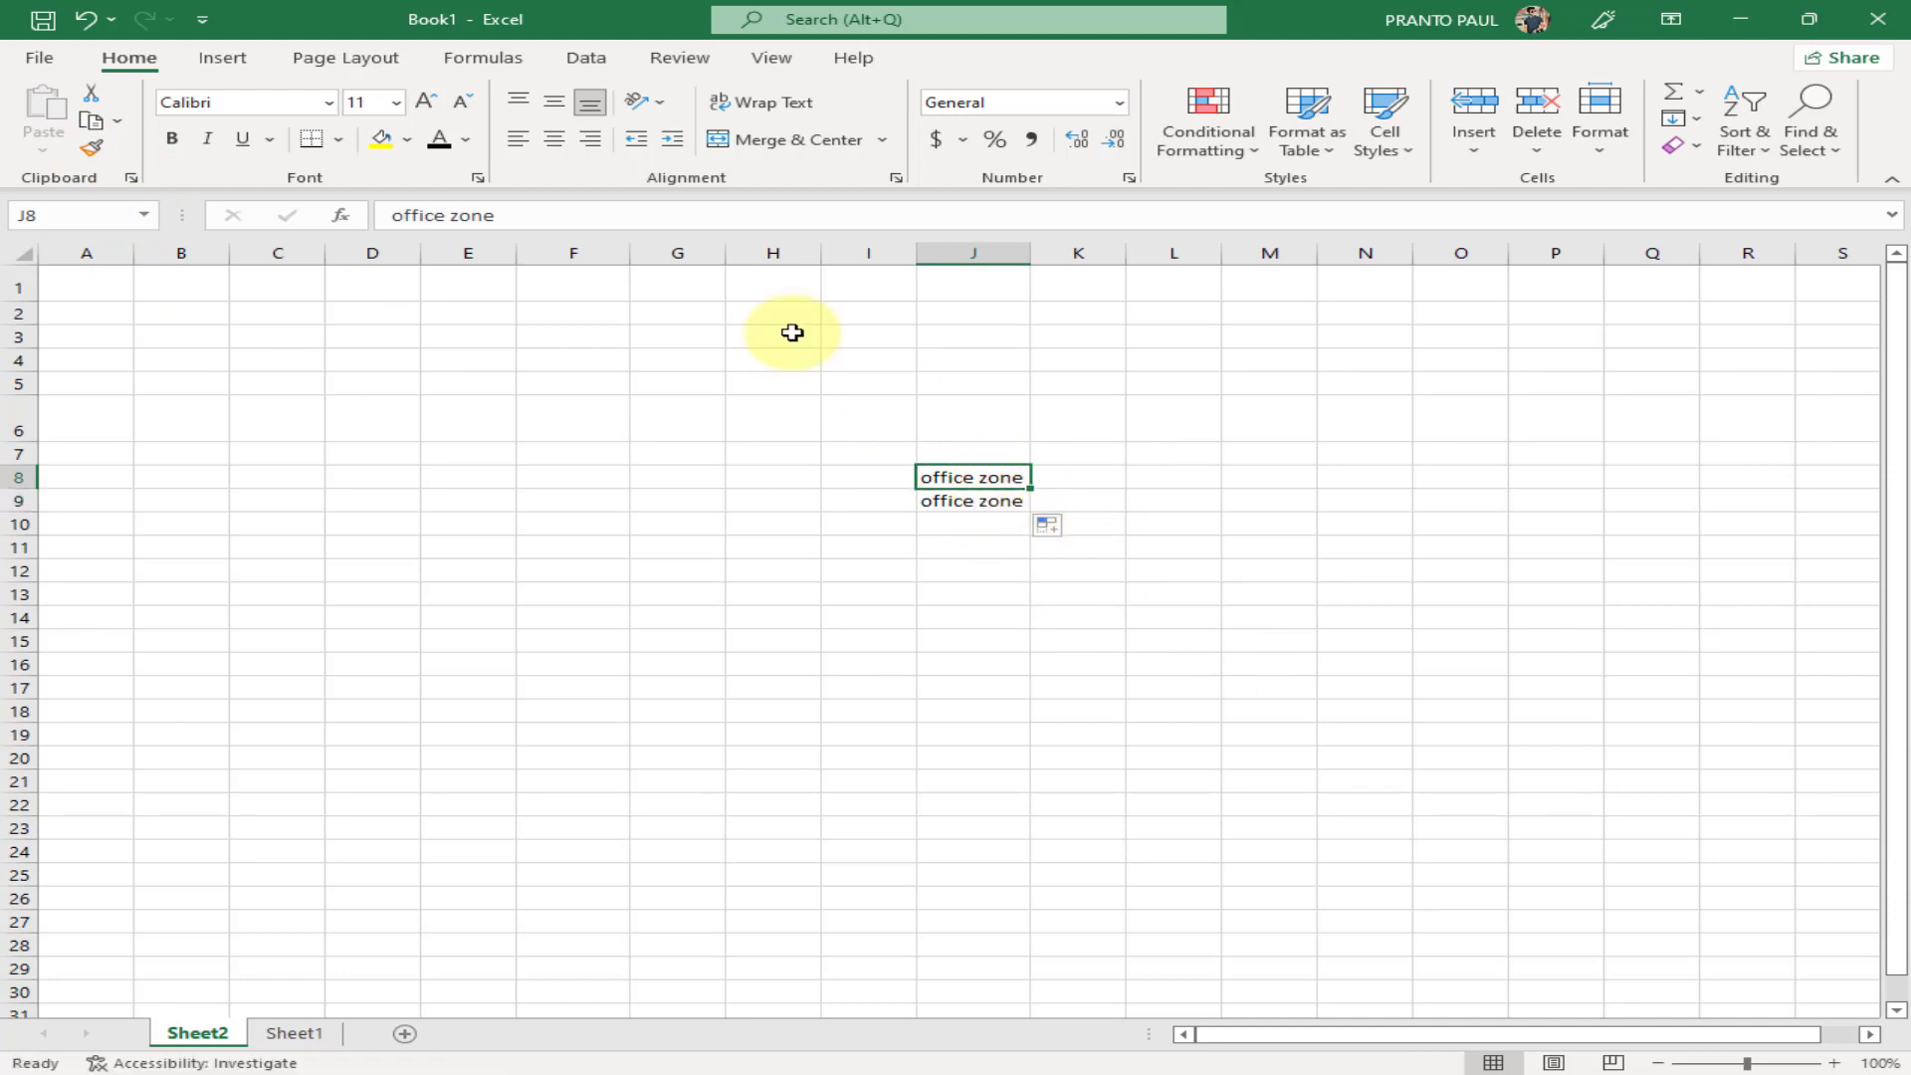
{"action": "left_click", "coordinate": [380, 140]}
{"action": "left_click", "coordinate": [1001, 639]}
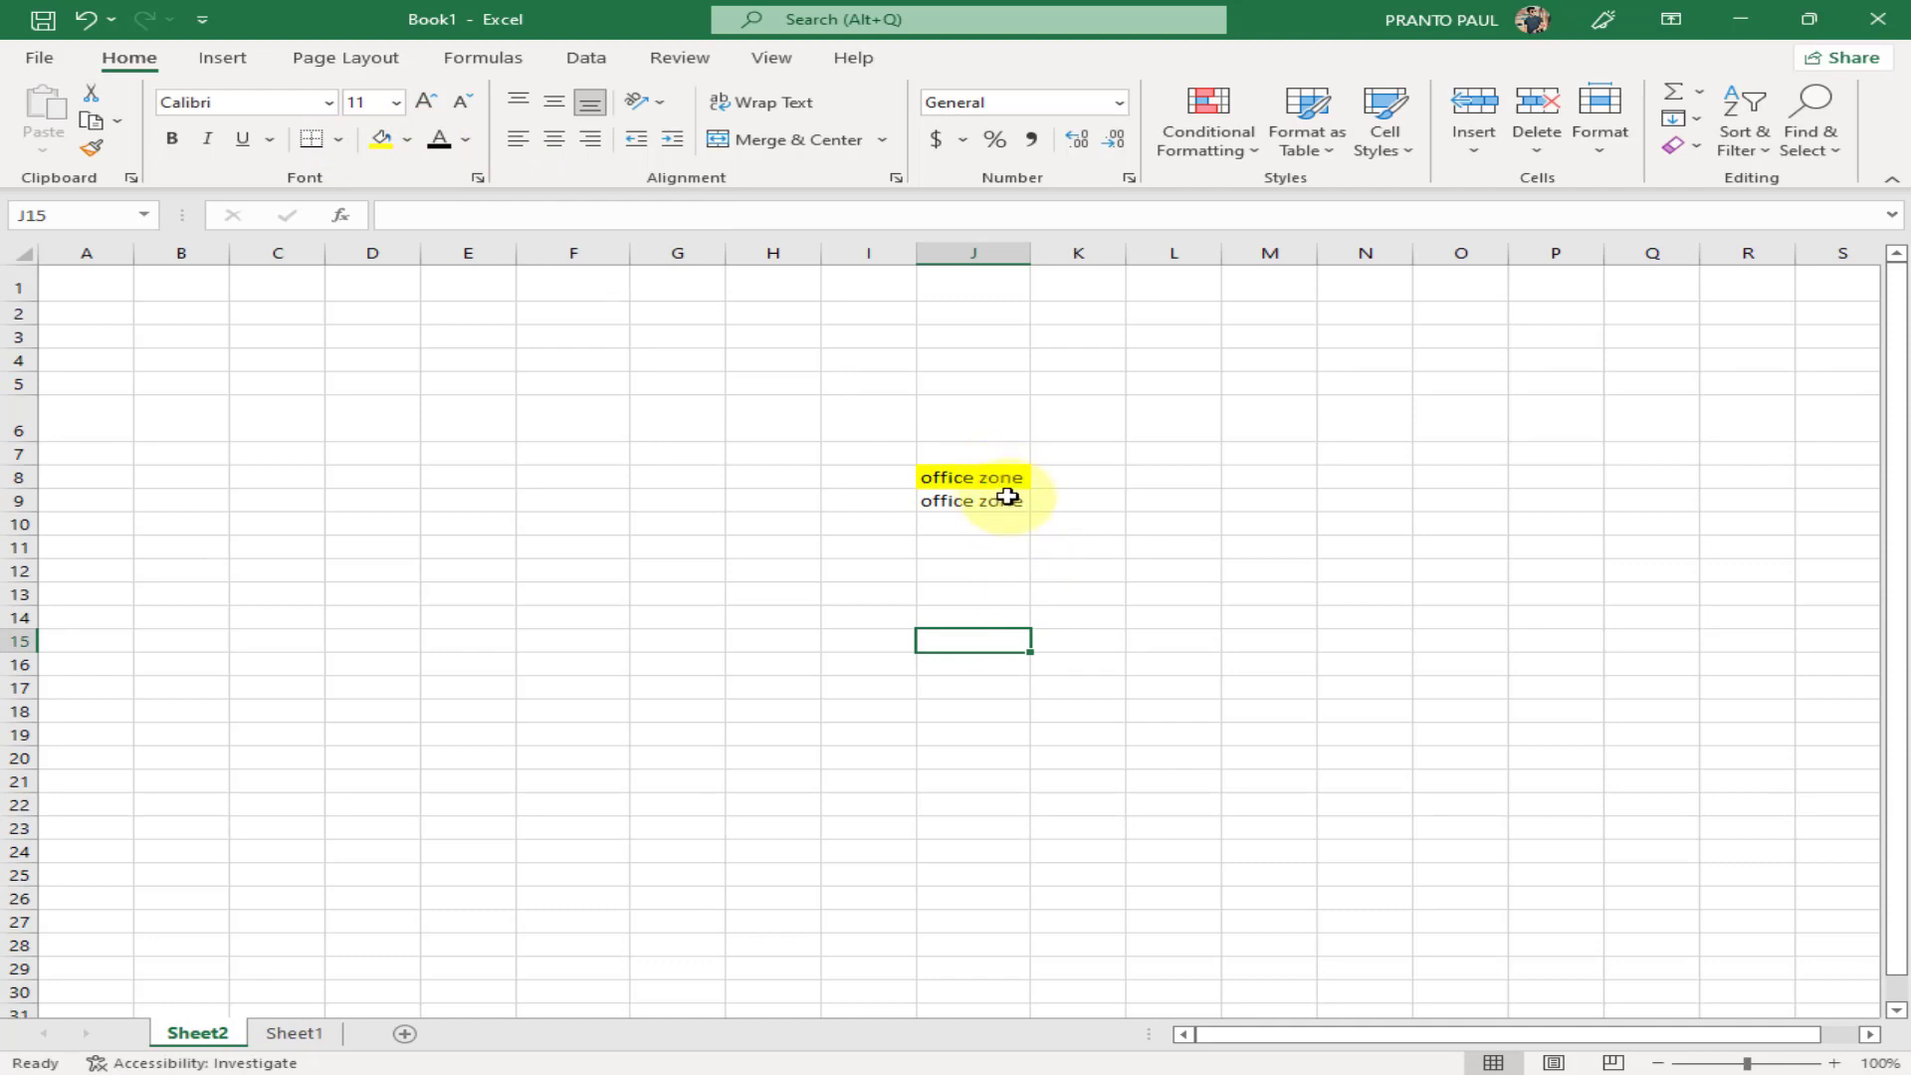
Copy the formatting of J8 onto J9 with Format Painter
{"action": "left_click", "coordinate": [994, 480]}
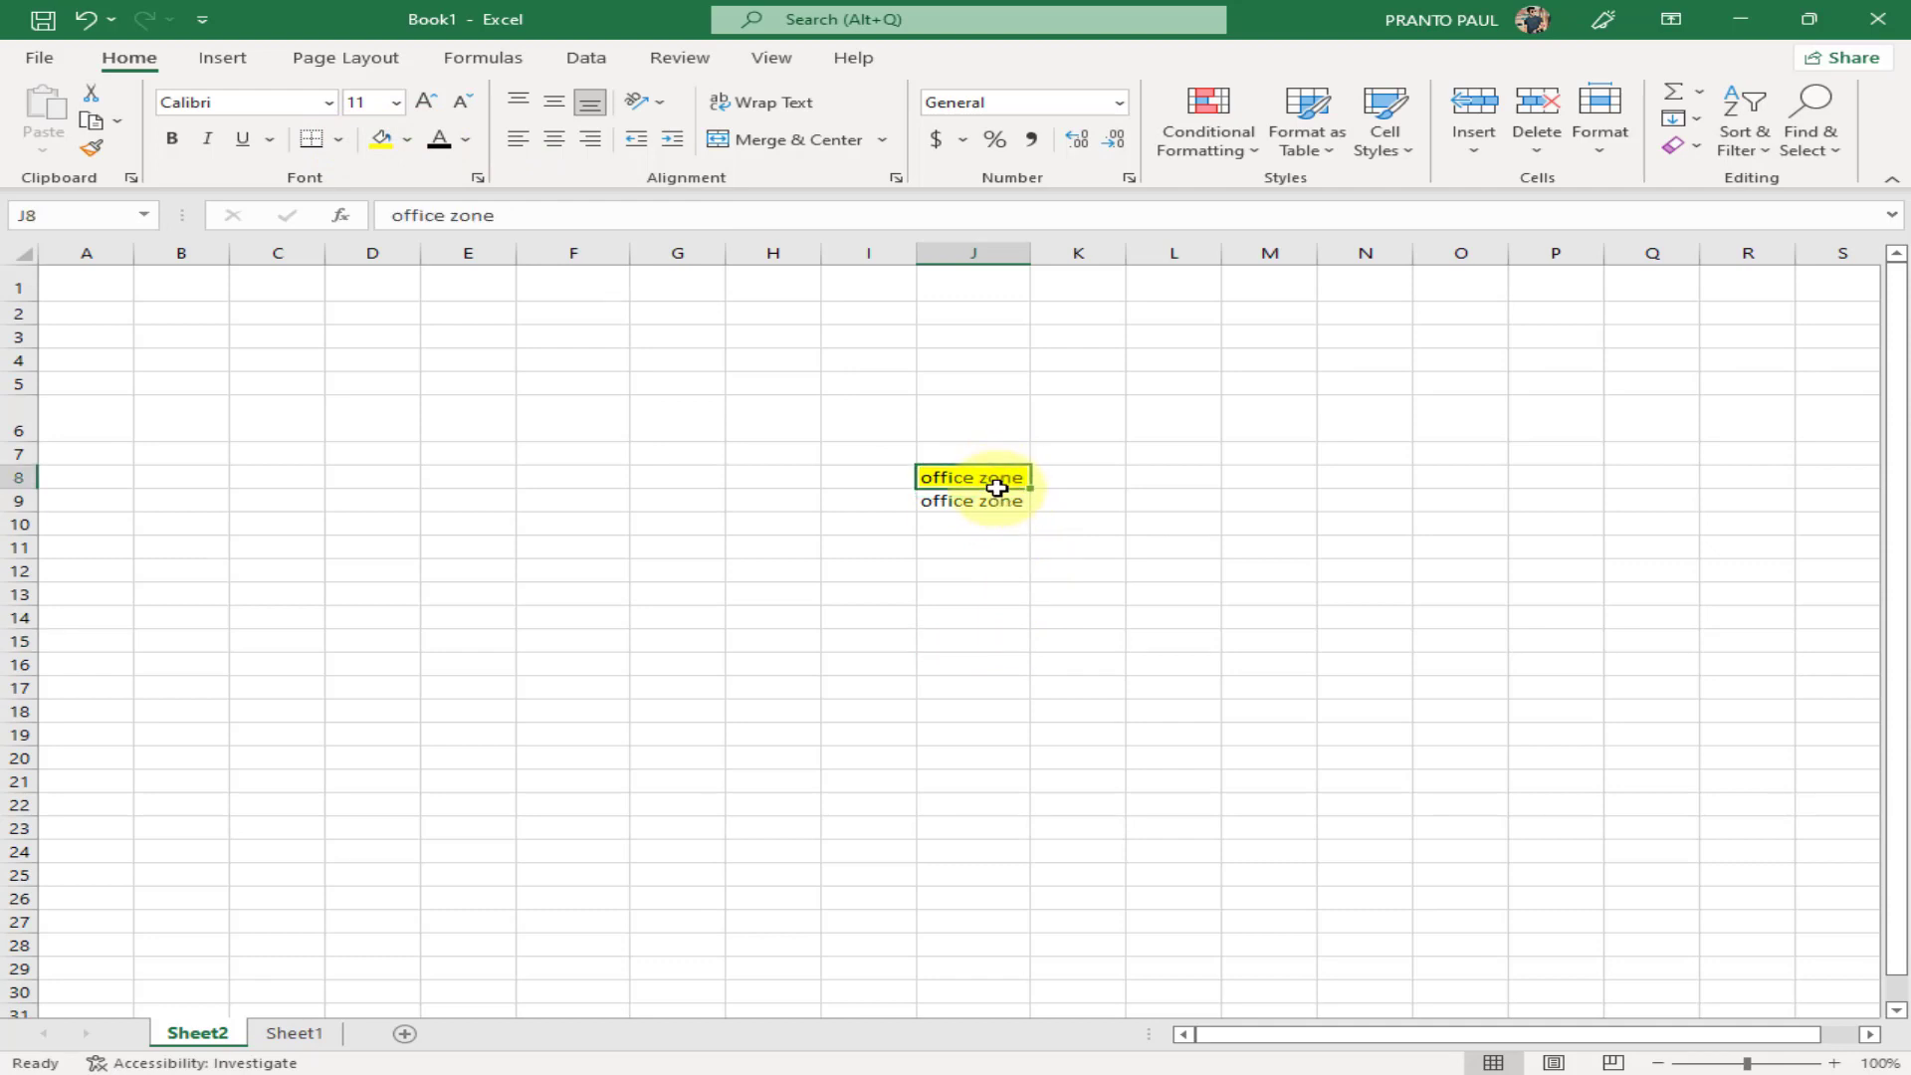
{"action": "left_click", "coordinate": [92, 149]}
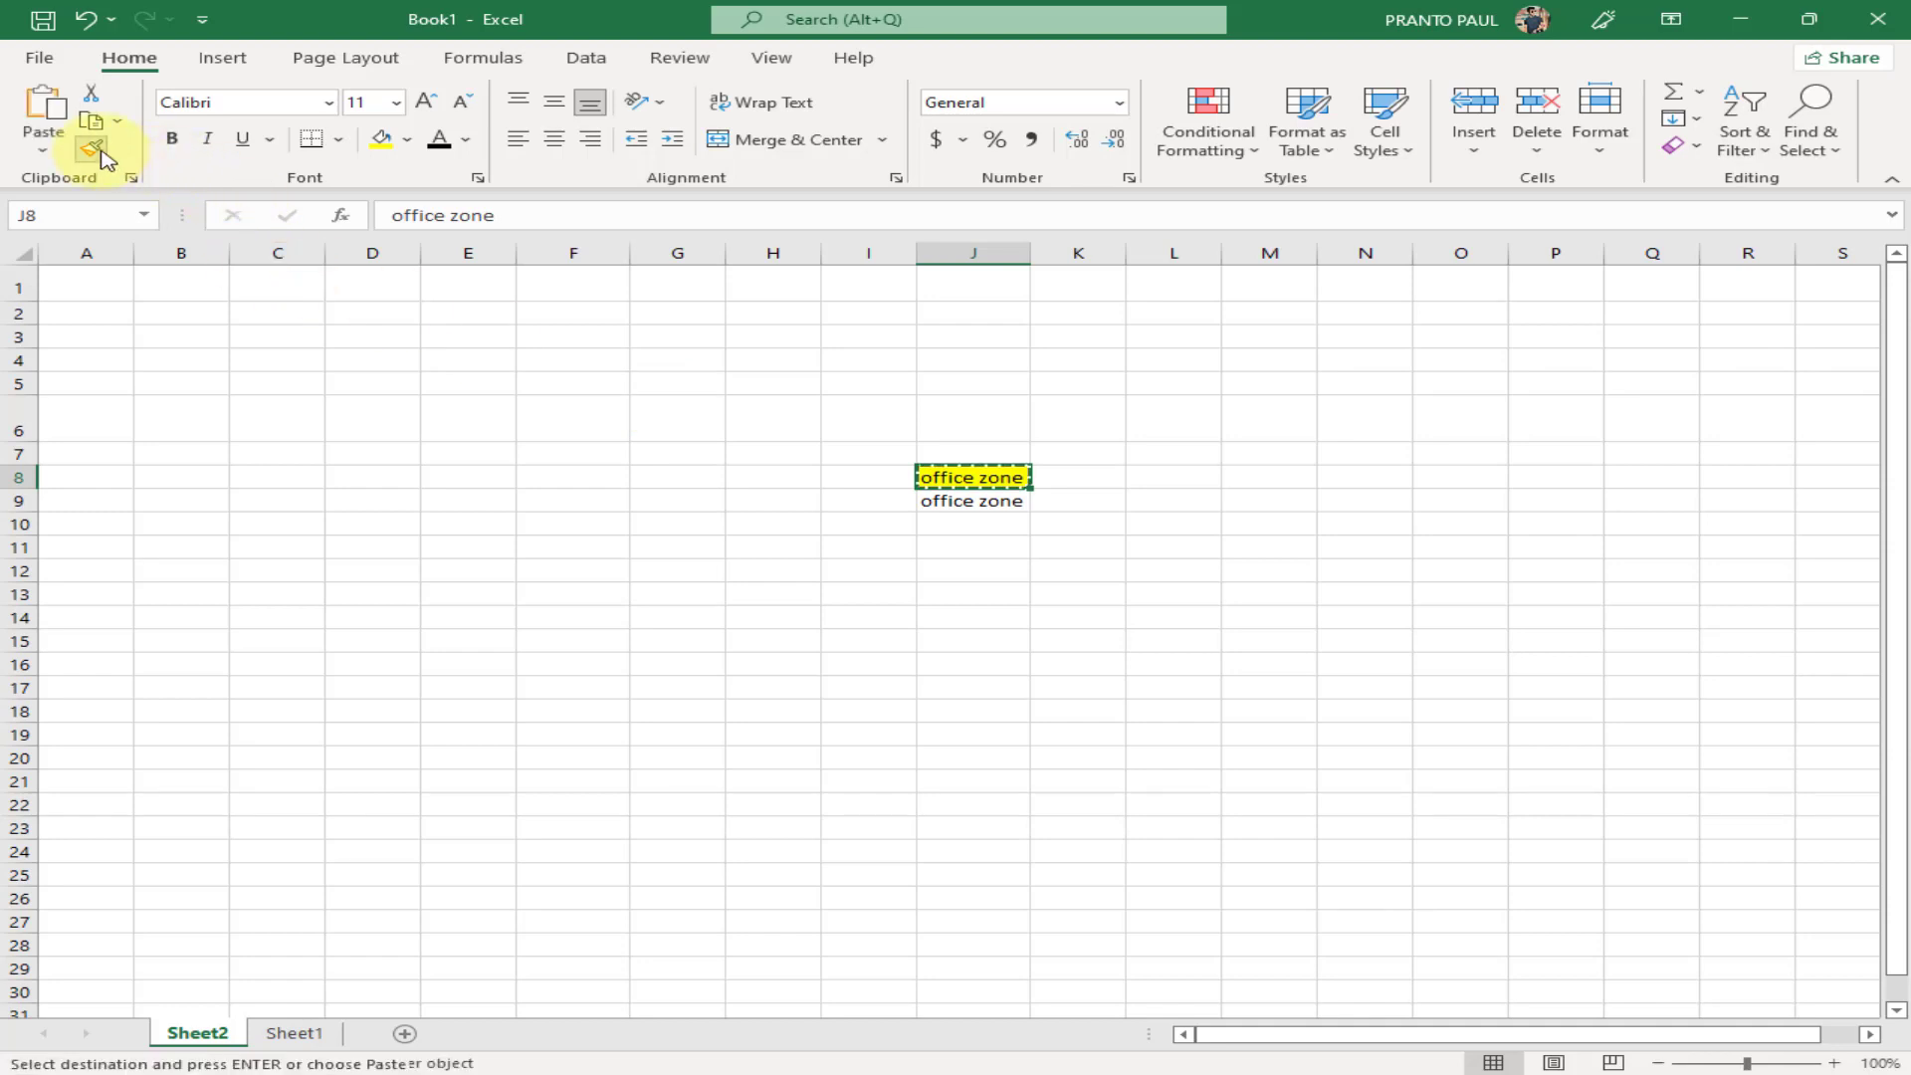
{"action": "left_click", "coordinate": [1009, 500]}
{"action": "left_click", "coordinate": [1078, 570]}
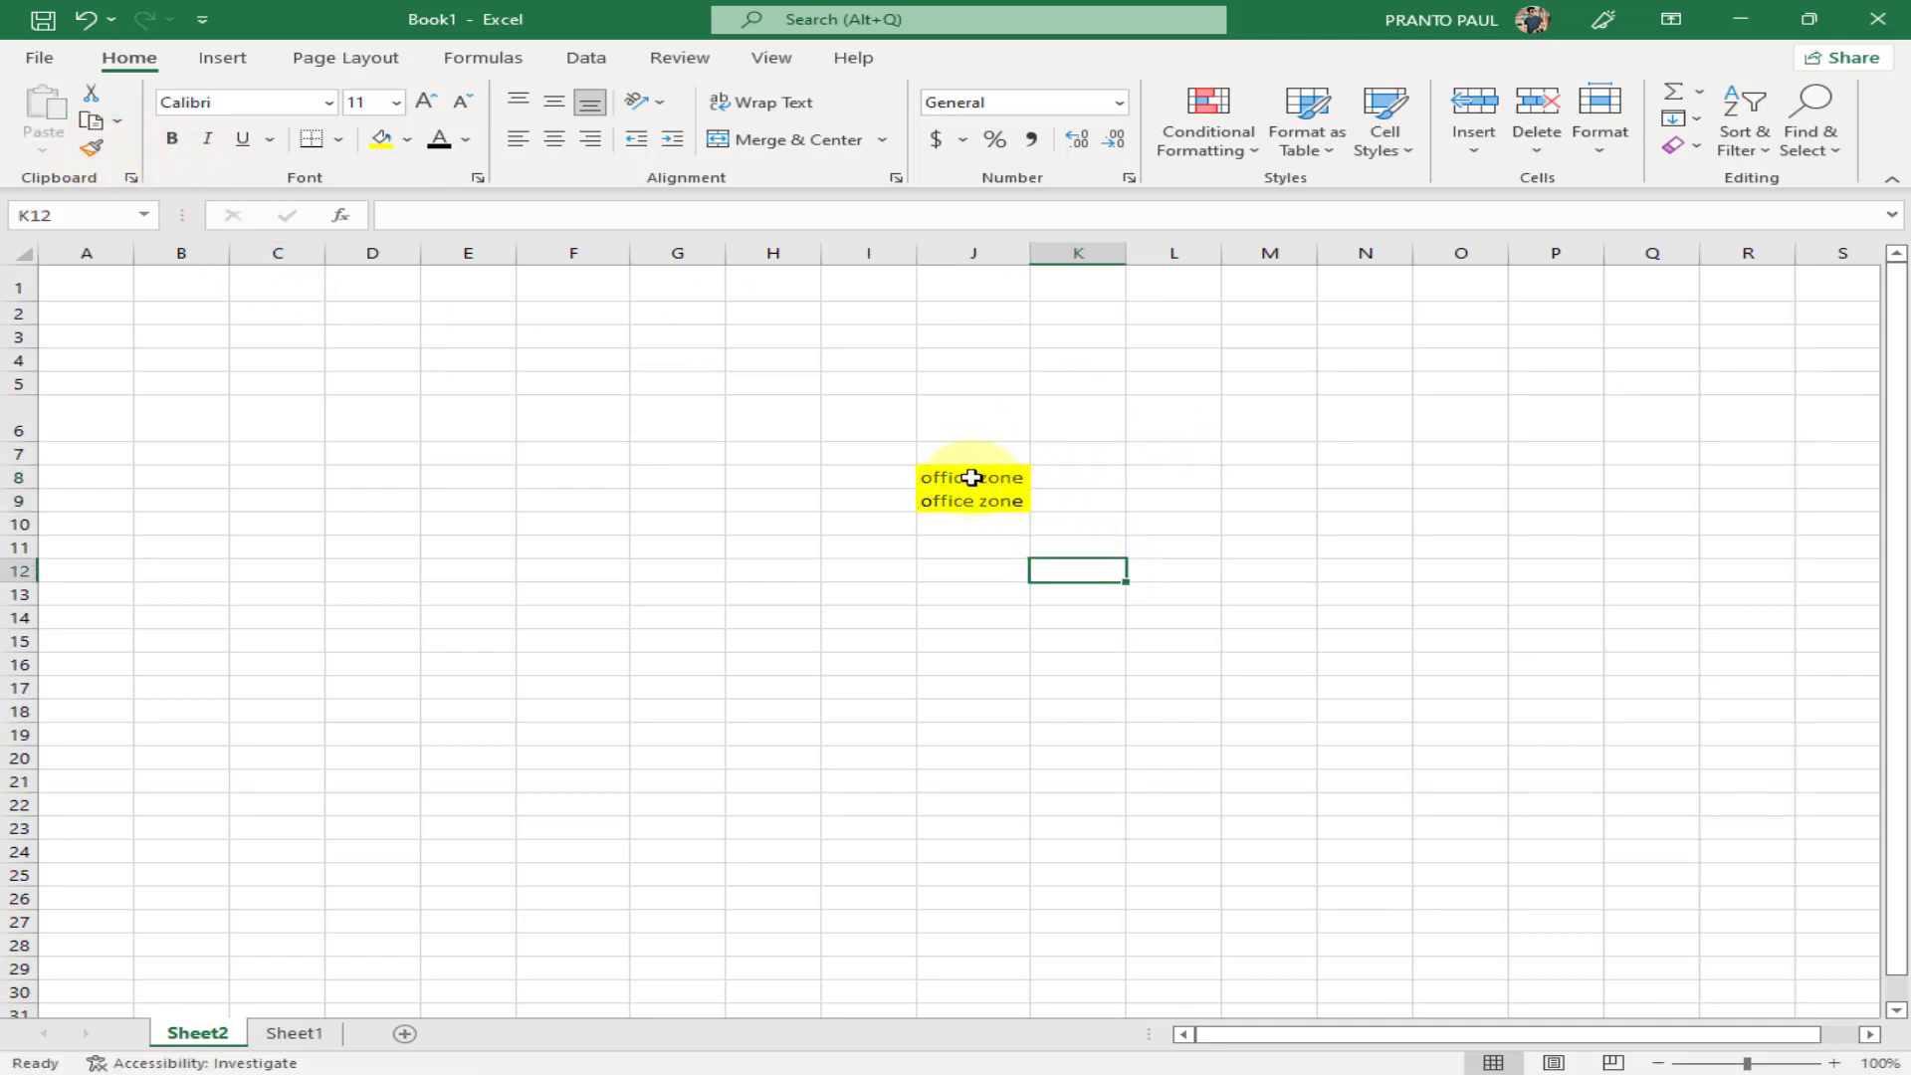
{"action": "left_click", "coordinate": [1080, 659]}
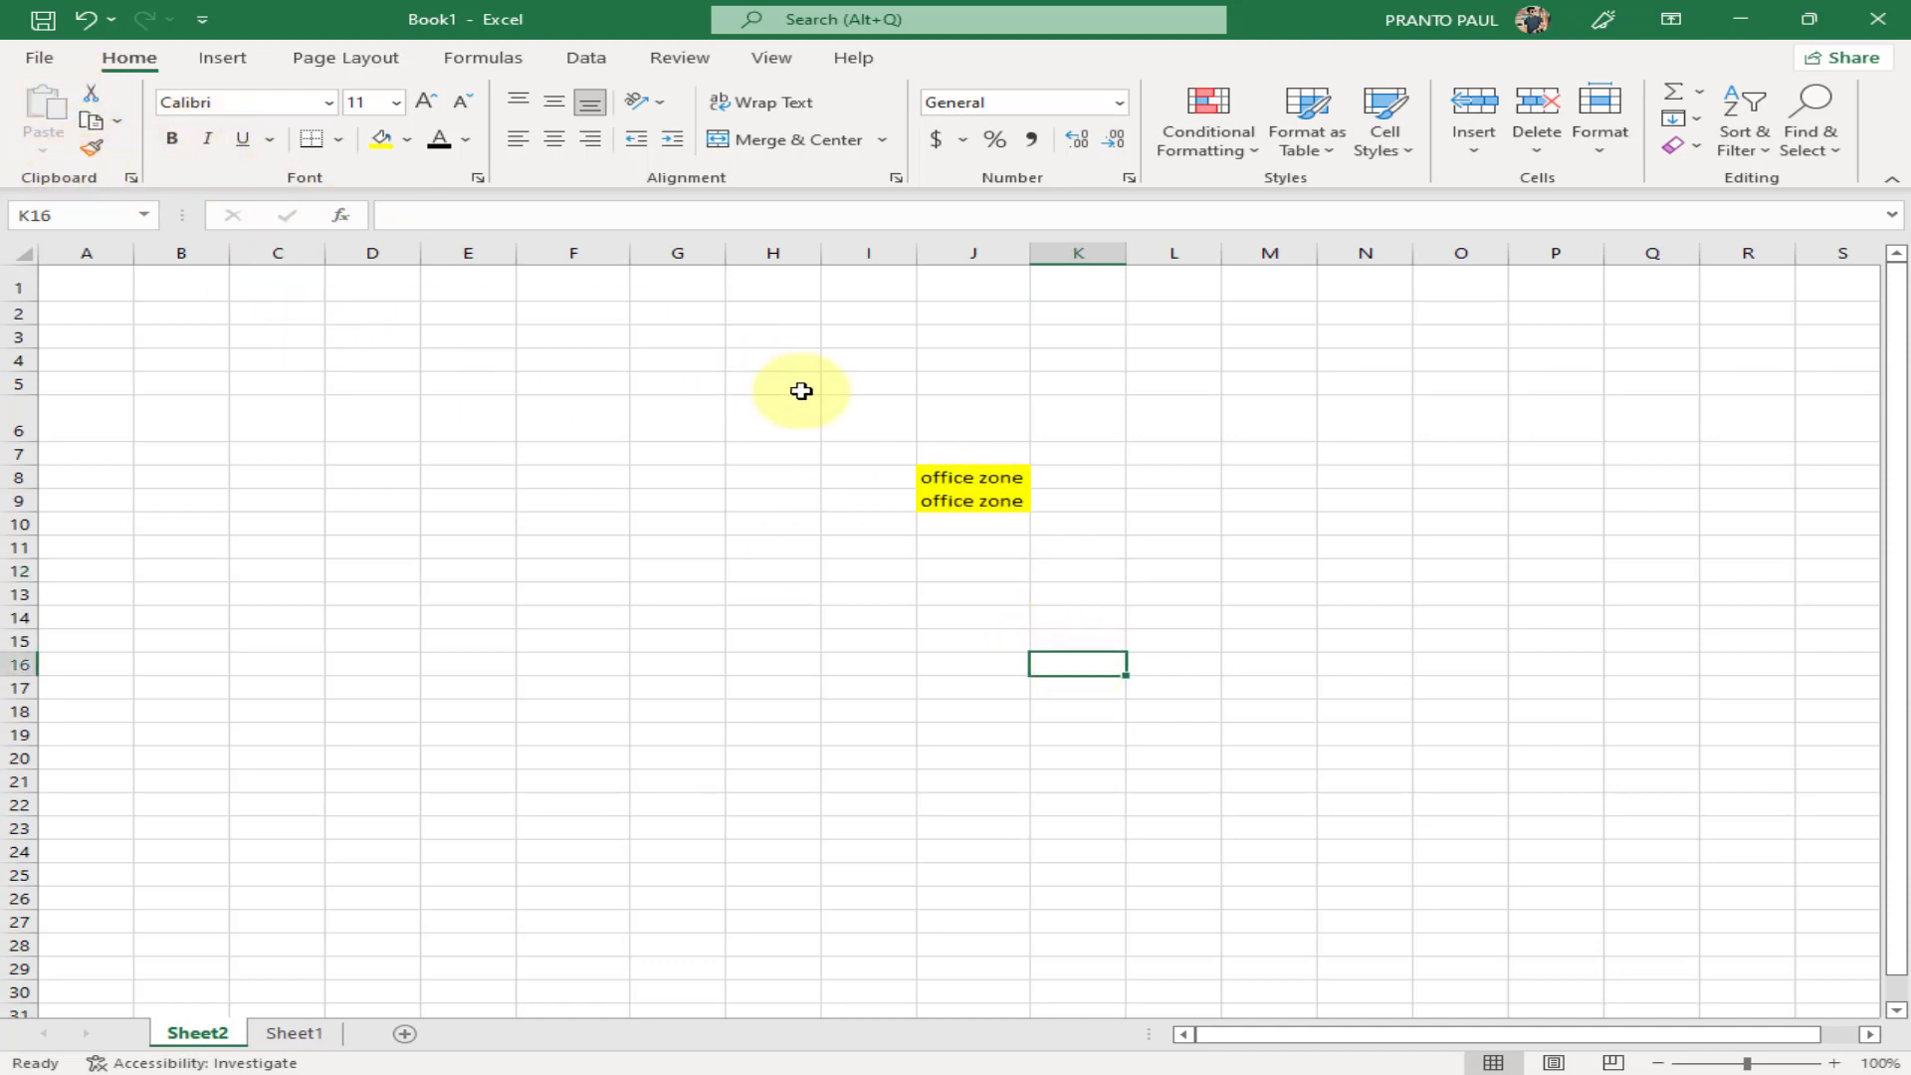
Undo the painted formatting, the yellow fill on J8 and the filled-down text in J9
{"action": "key", "text": "ctrl+z"}
{"action": "key", "text": "ctrl+z"}
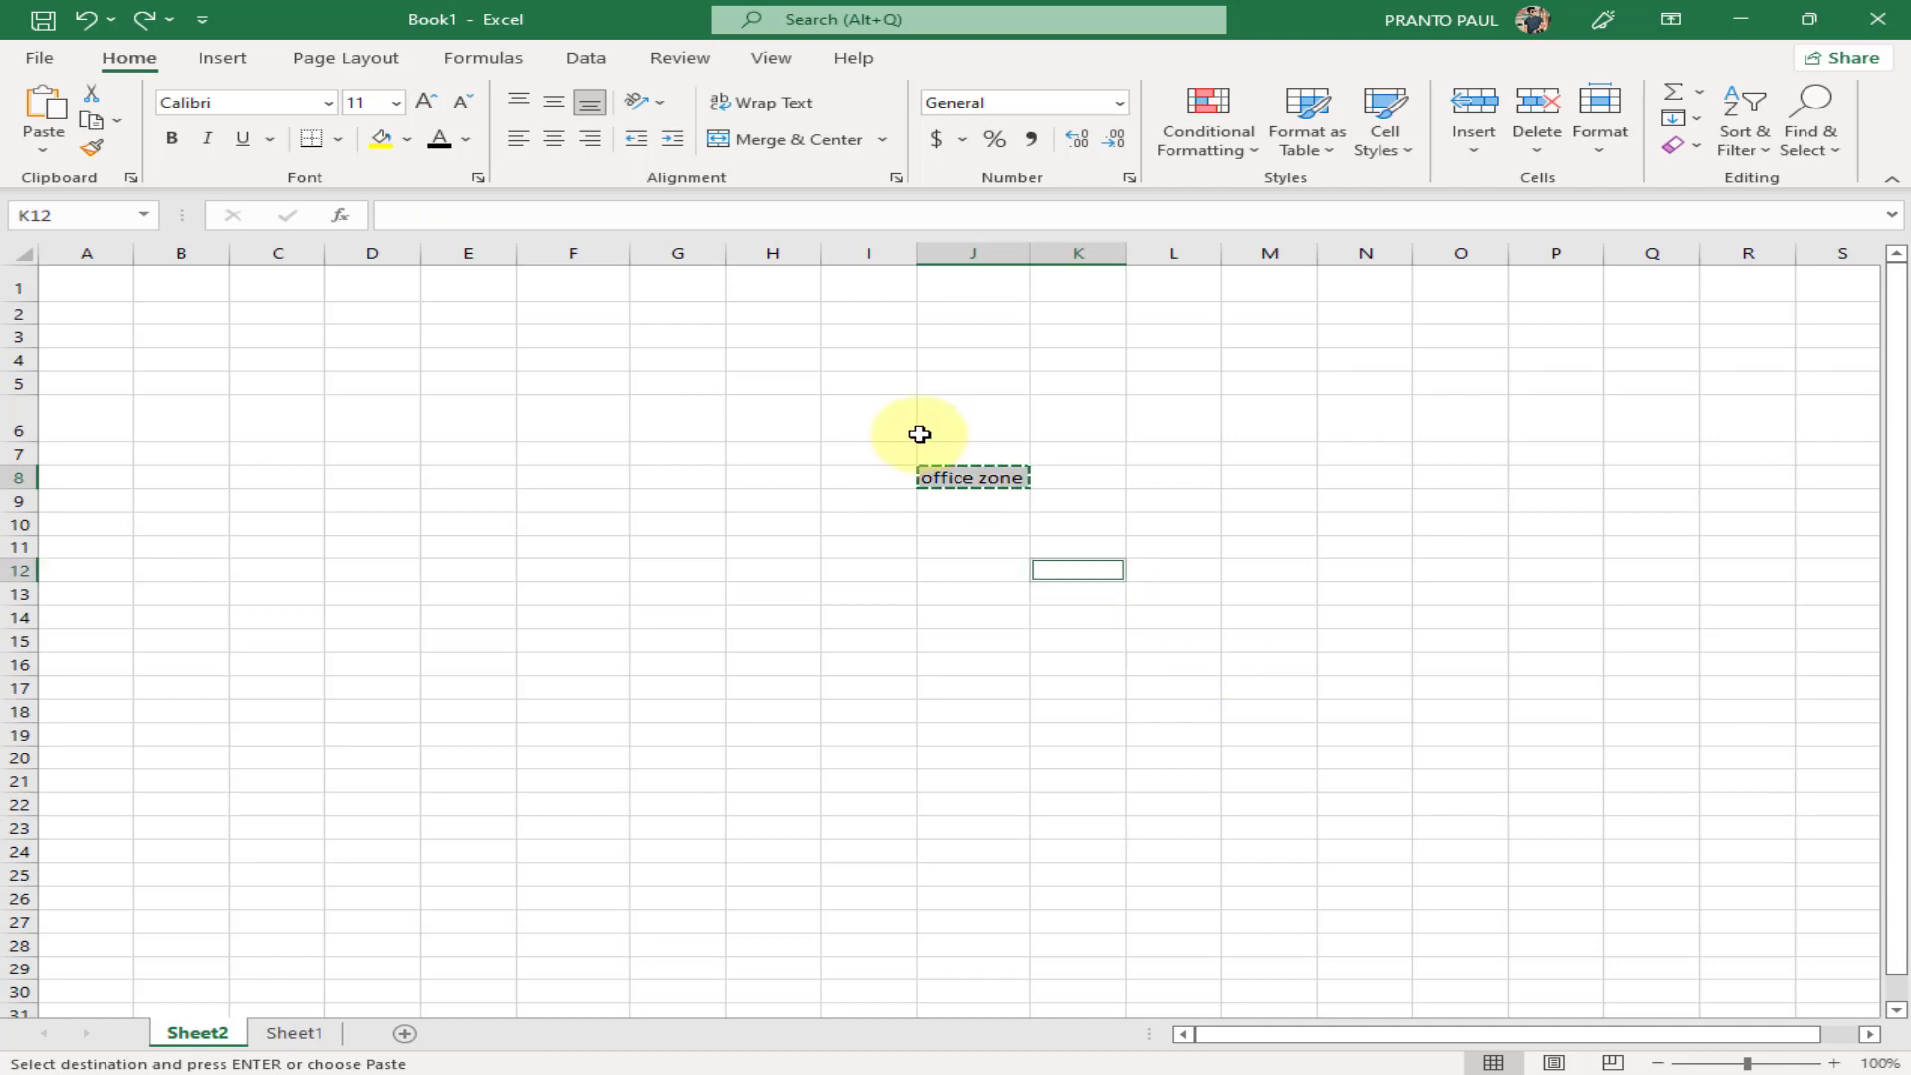
{"action": "type", "text": "+"}
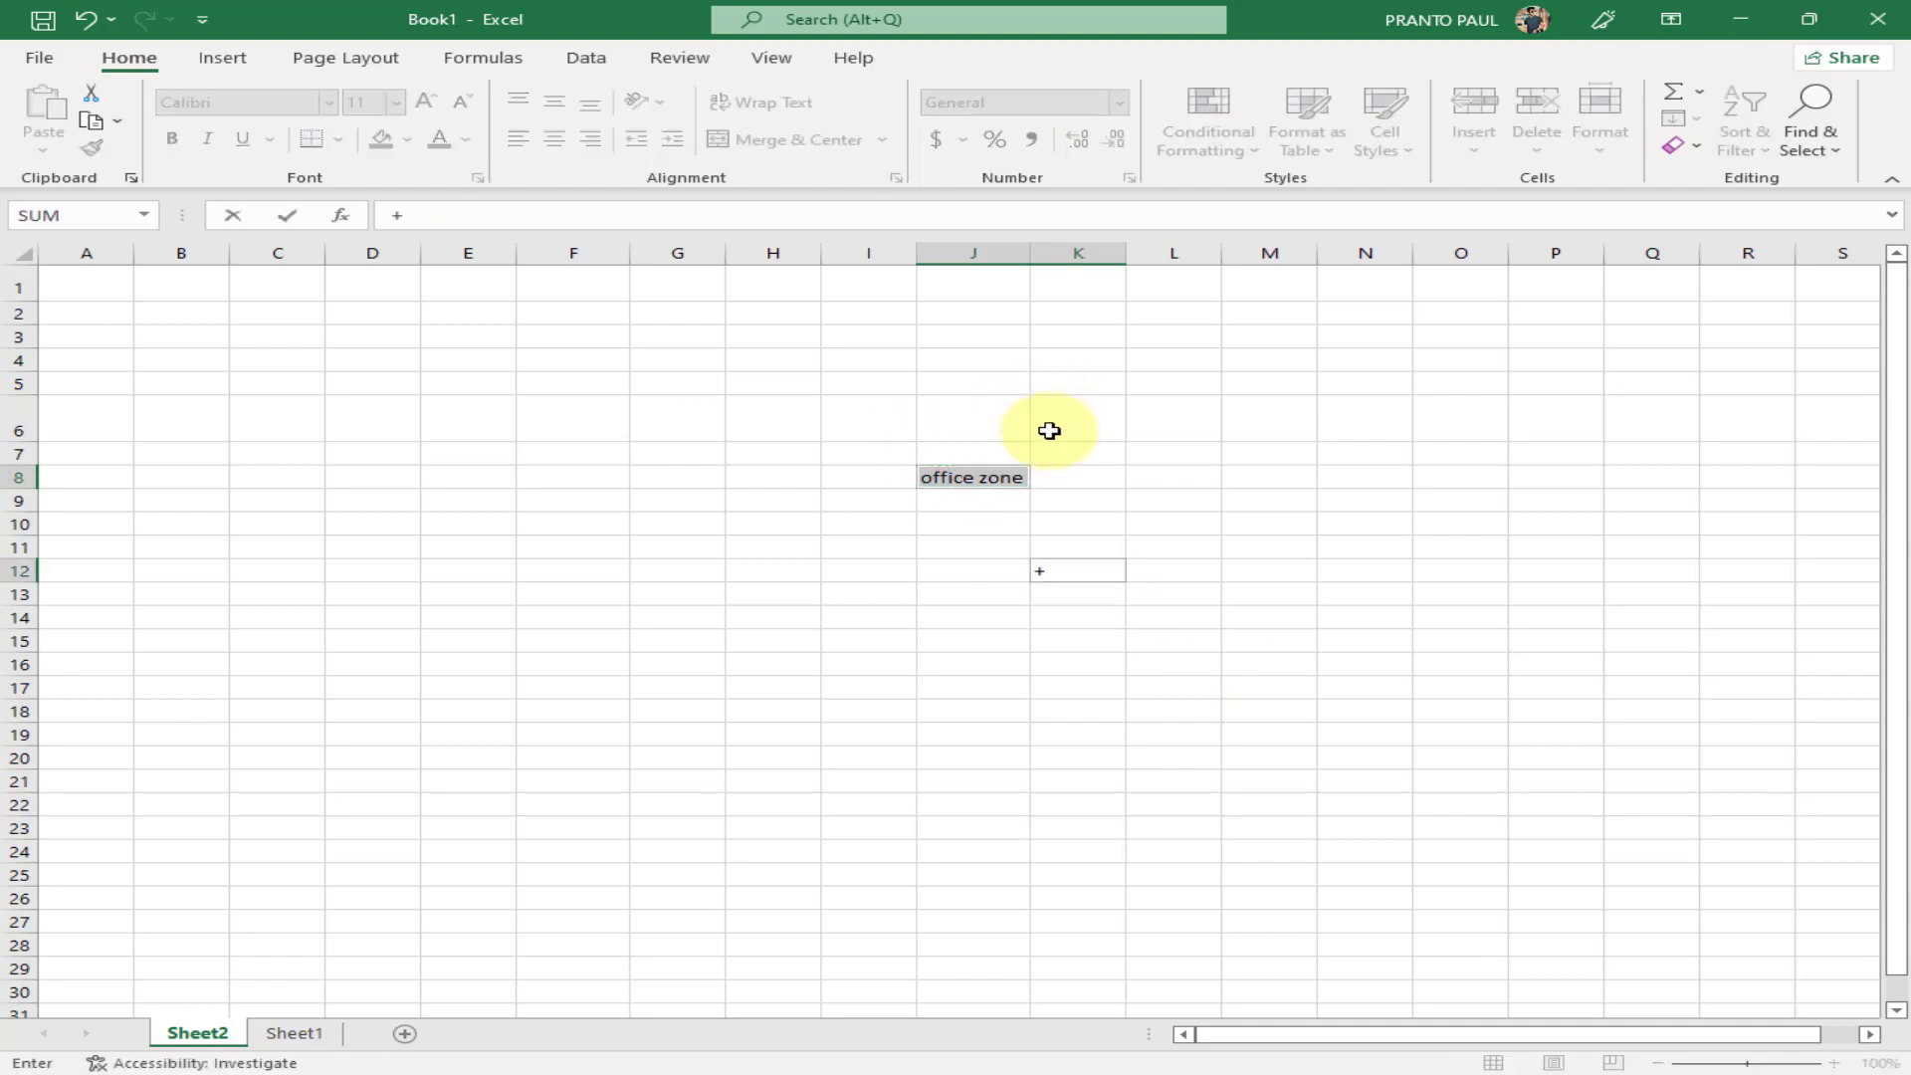
{"action": "left_click", "coordinate": [1049, 430]}
{"action": "key", "text": "Escape"}
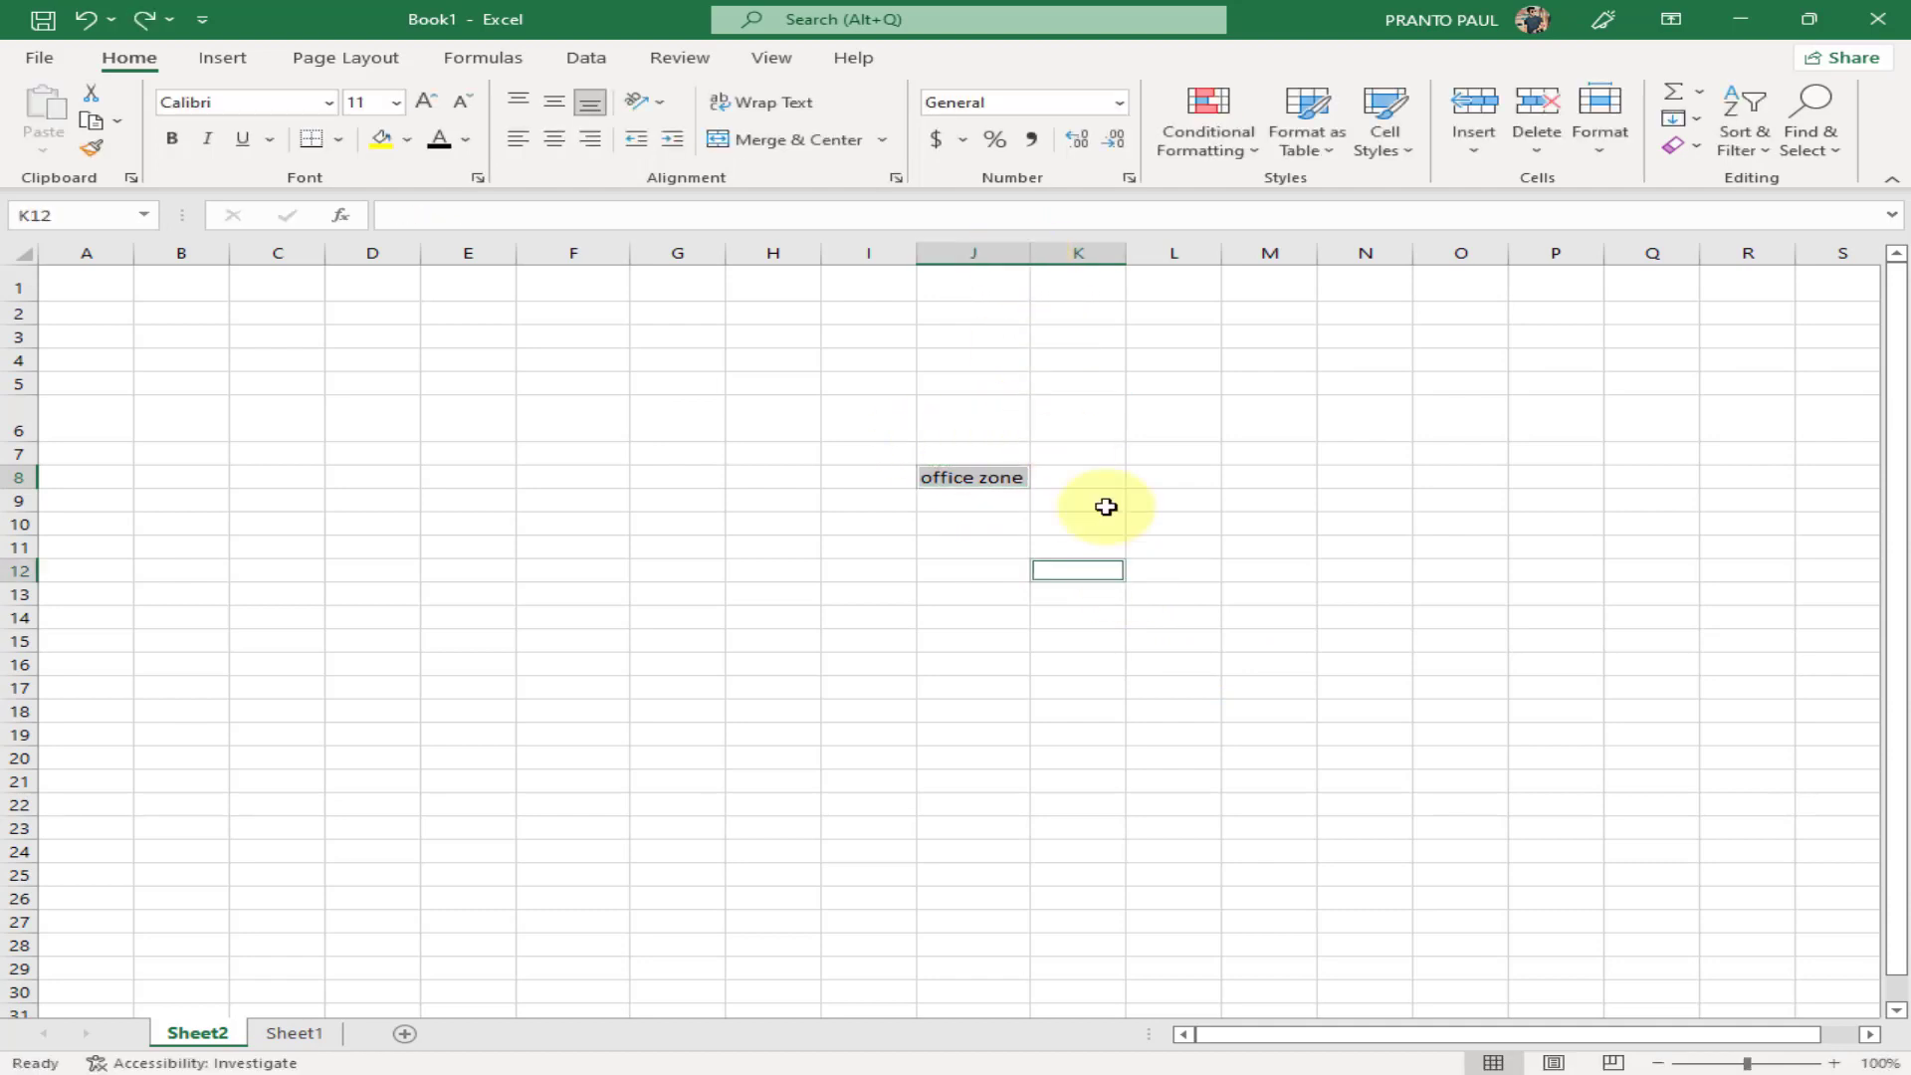
Change the font of cell J8 to Arial Black and autofit column J
{"action": "left_click", "coordinate": [1040, 456]}
{"action": "left_click", "coordinate": [998, 478]}
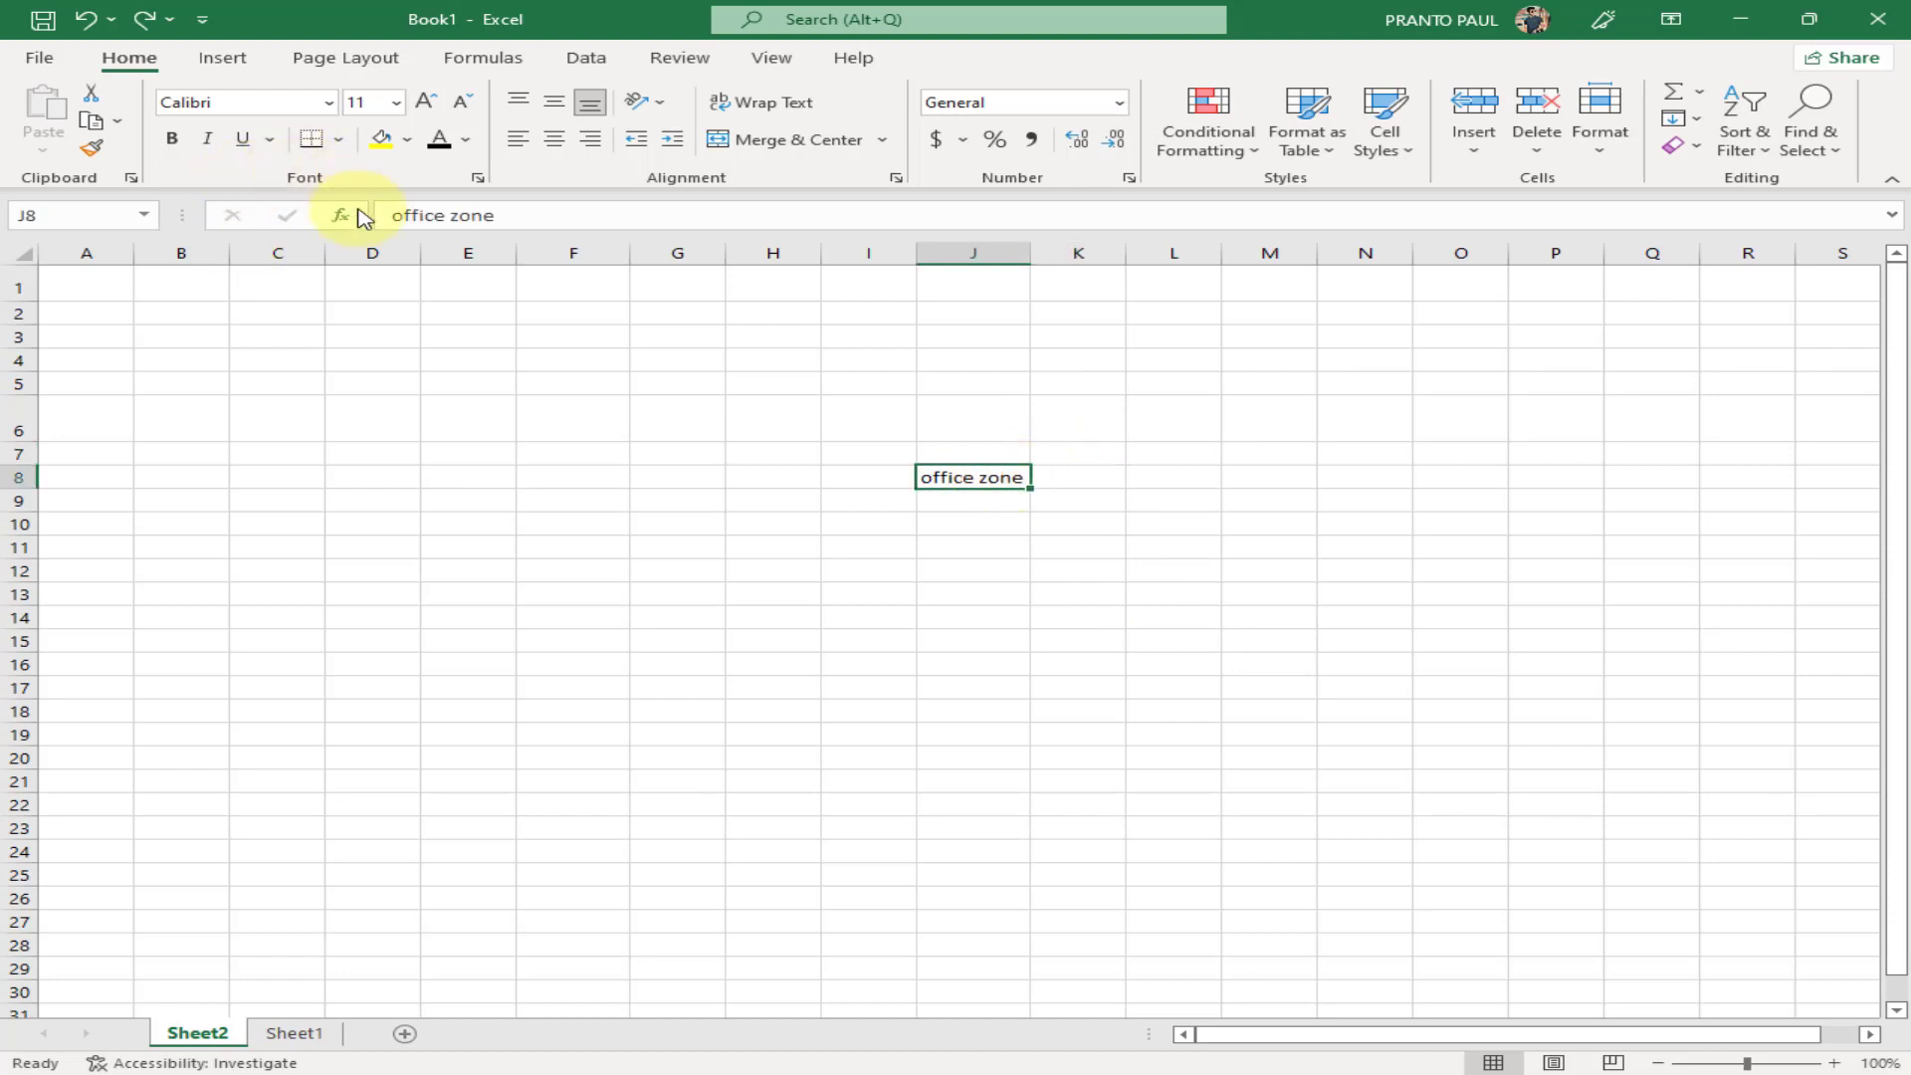
{"action": "left_click", "coordinate": [329, 102]}
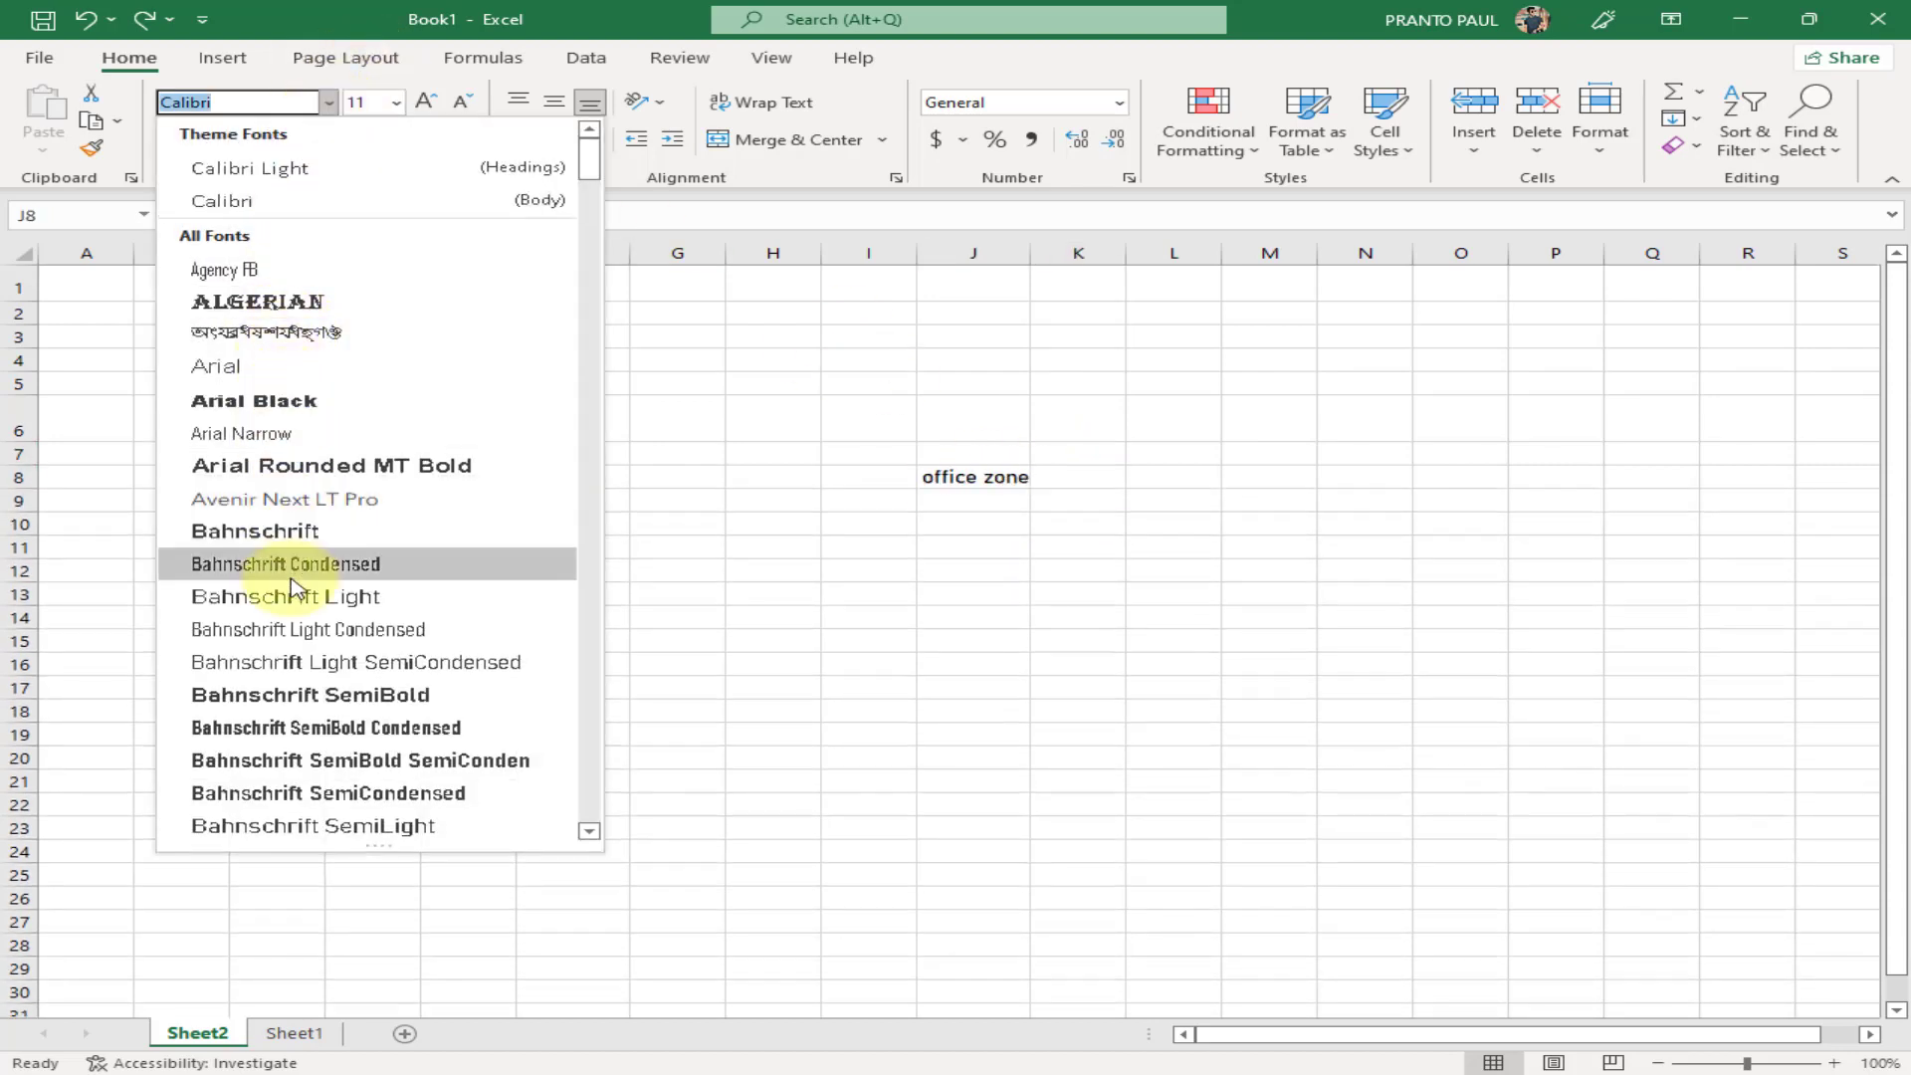
{"action": "left_click", "coordinate": [278, 401]}
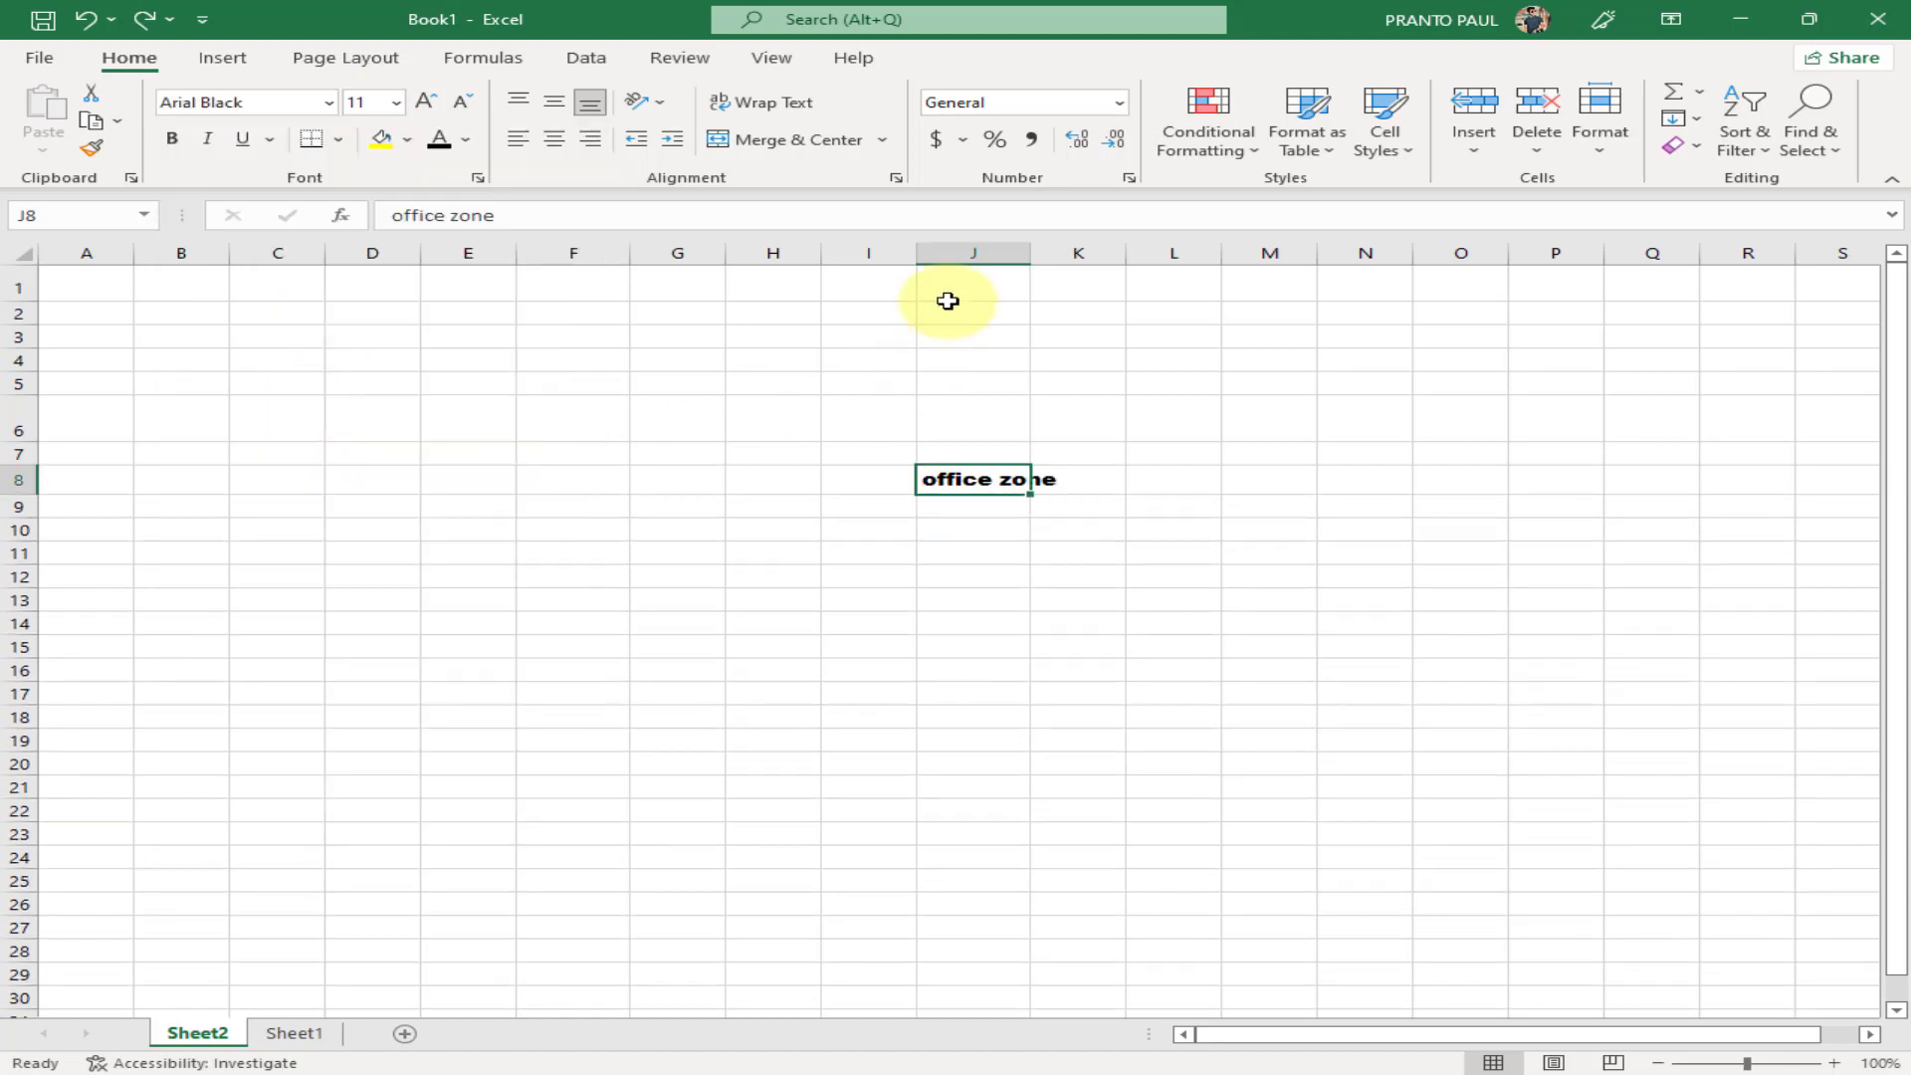
{"action": "double_click", "coordinate": [1028, 247]}
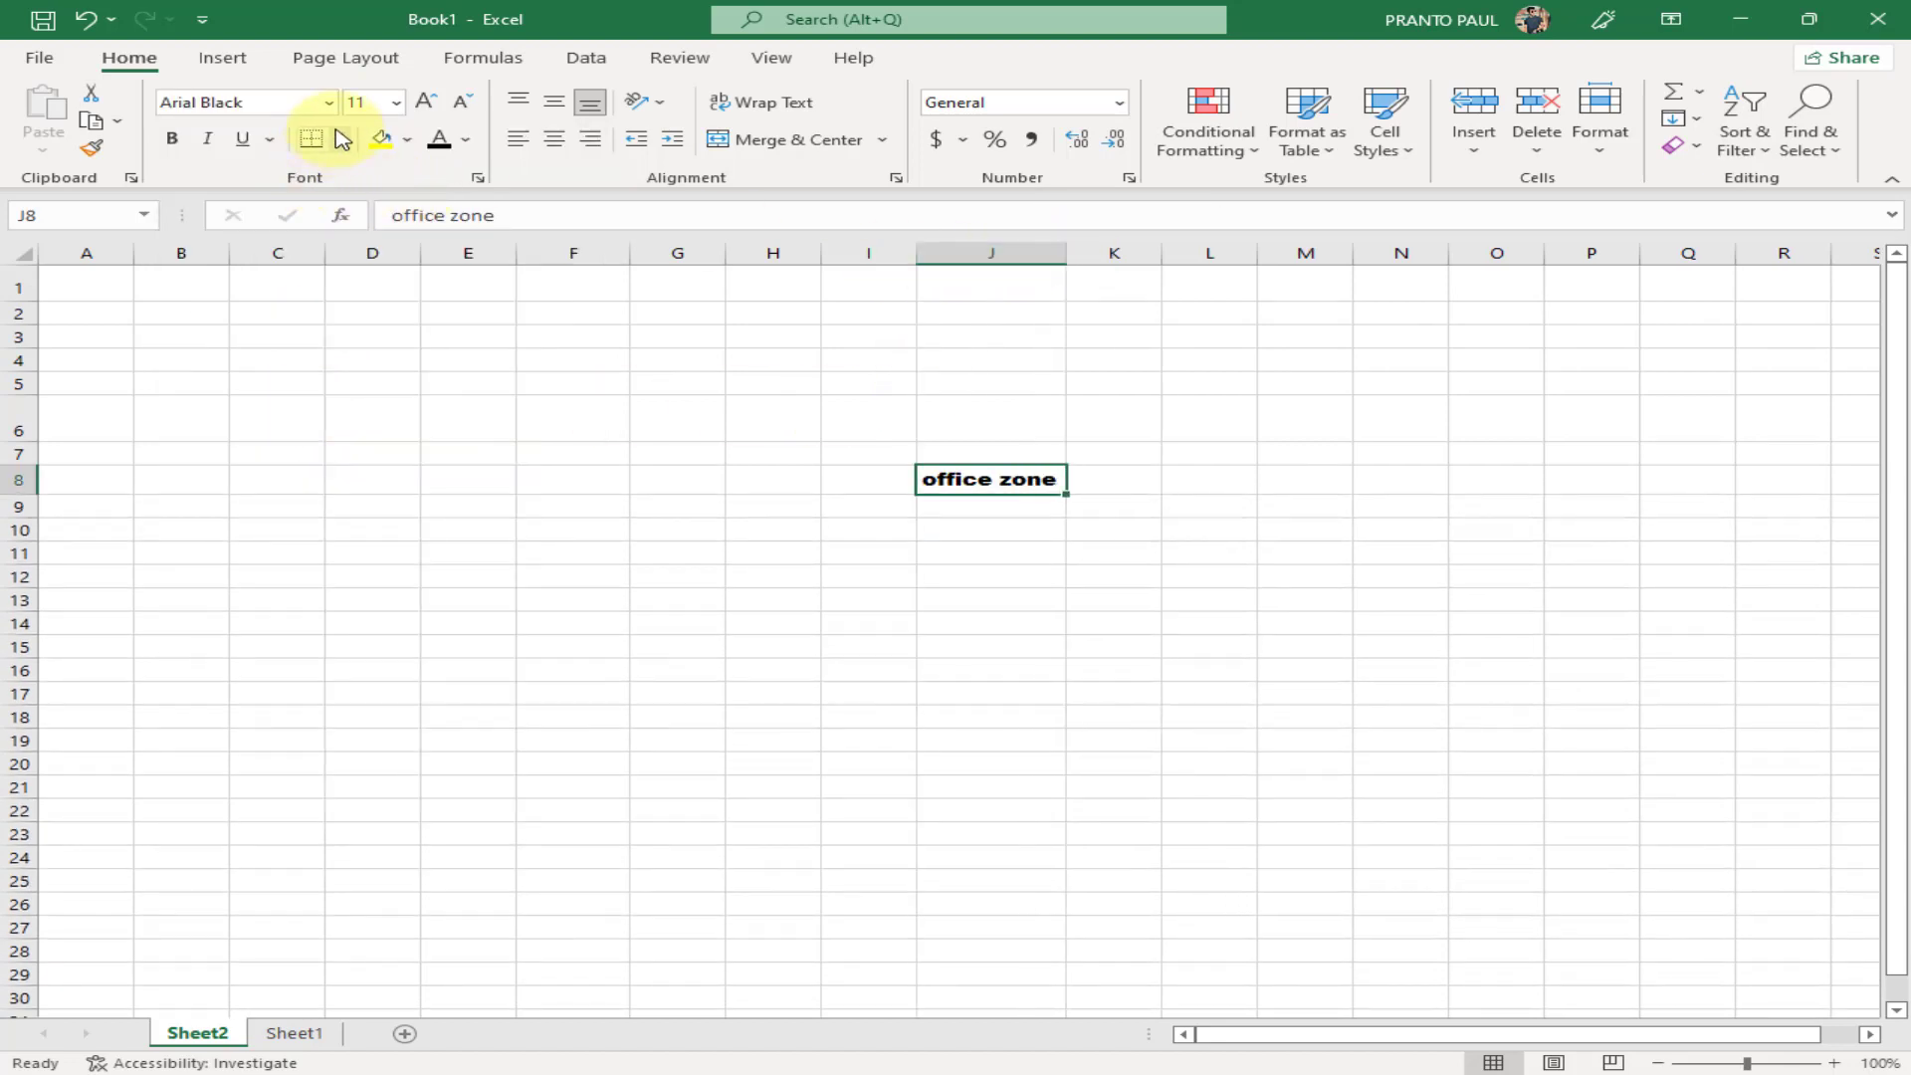
Grow and shrink the font of the text in J8, bringing it to size 14
{"action": "left_click", "coordinate": [398, 108]}
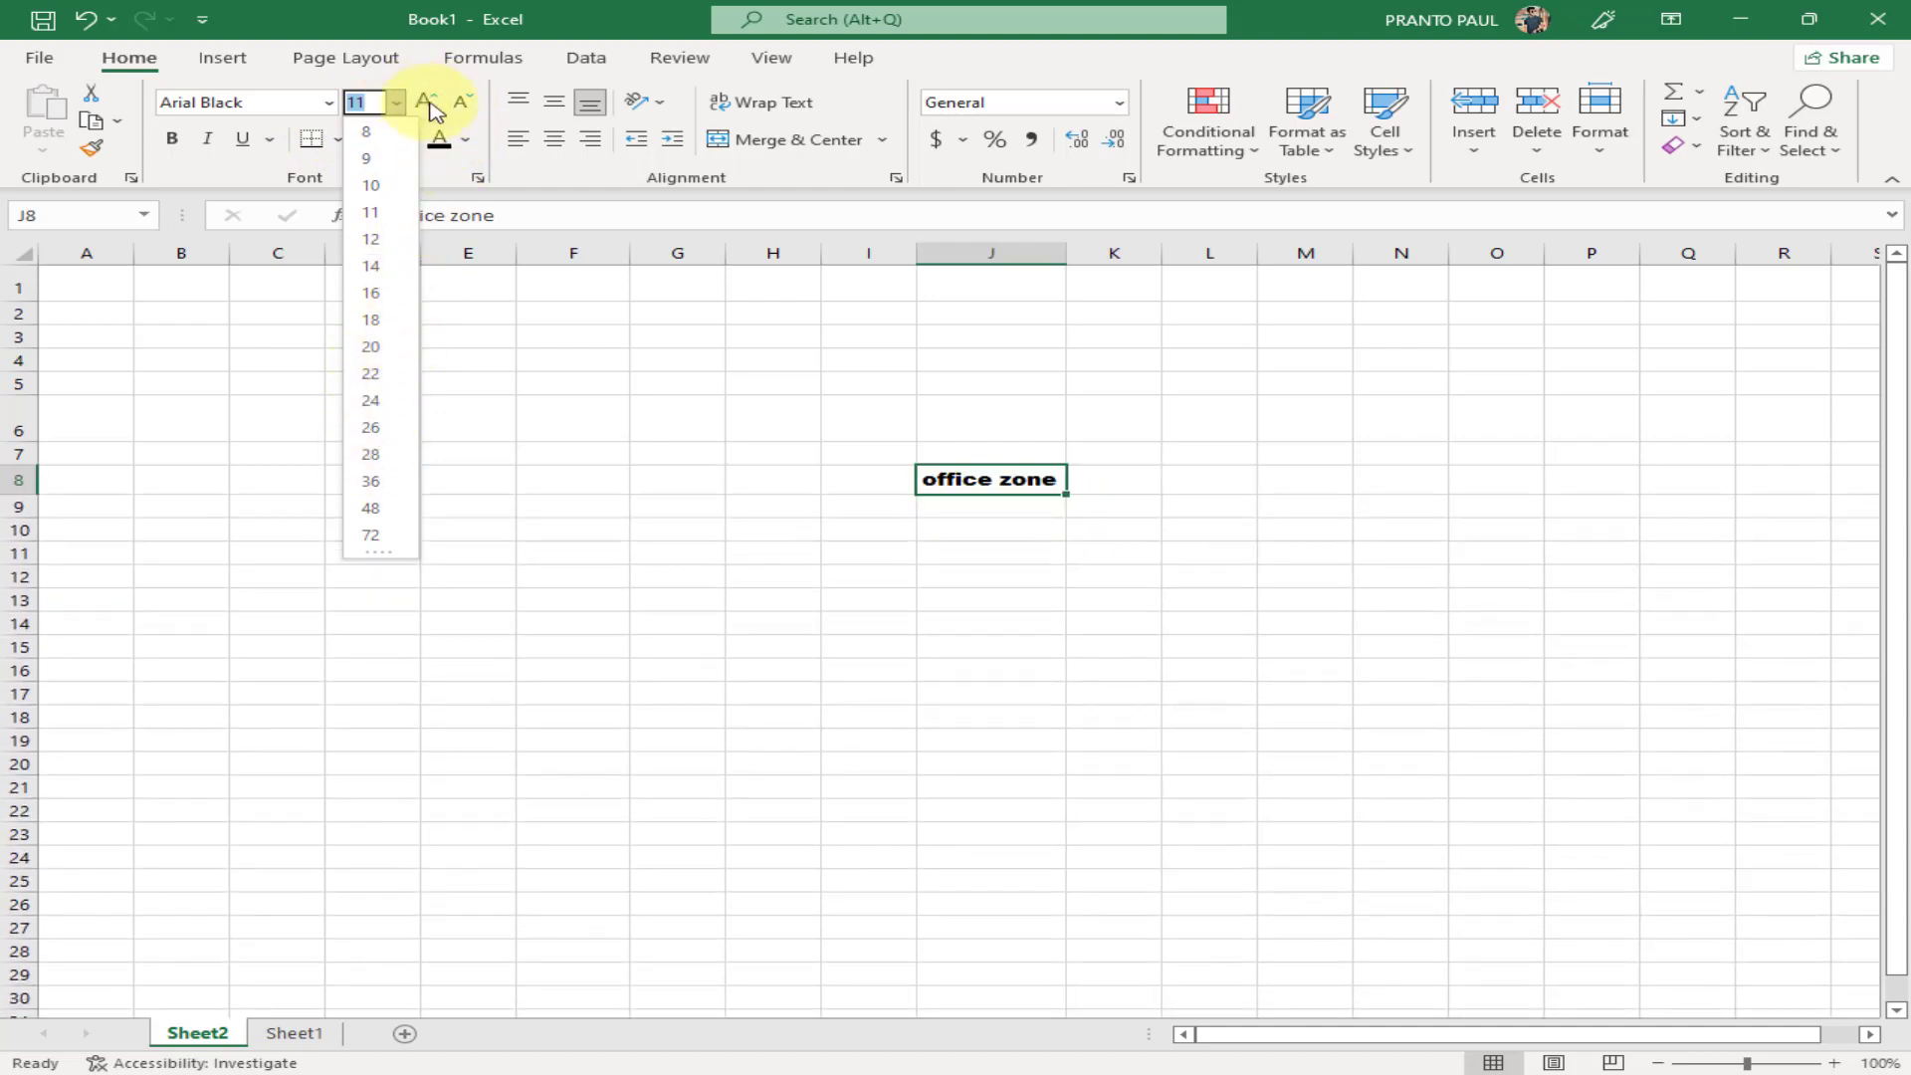
{"action": "left_click", "coordinate": [429, 104]}
{"action": "left_click", "coordinate": [464, 105]}
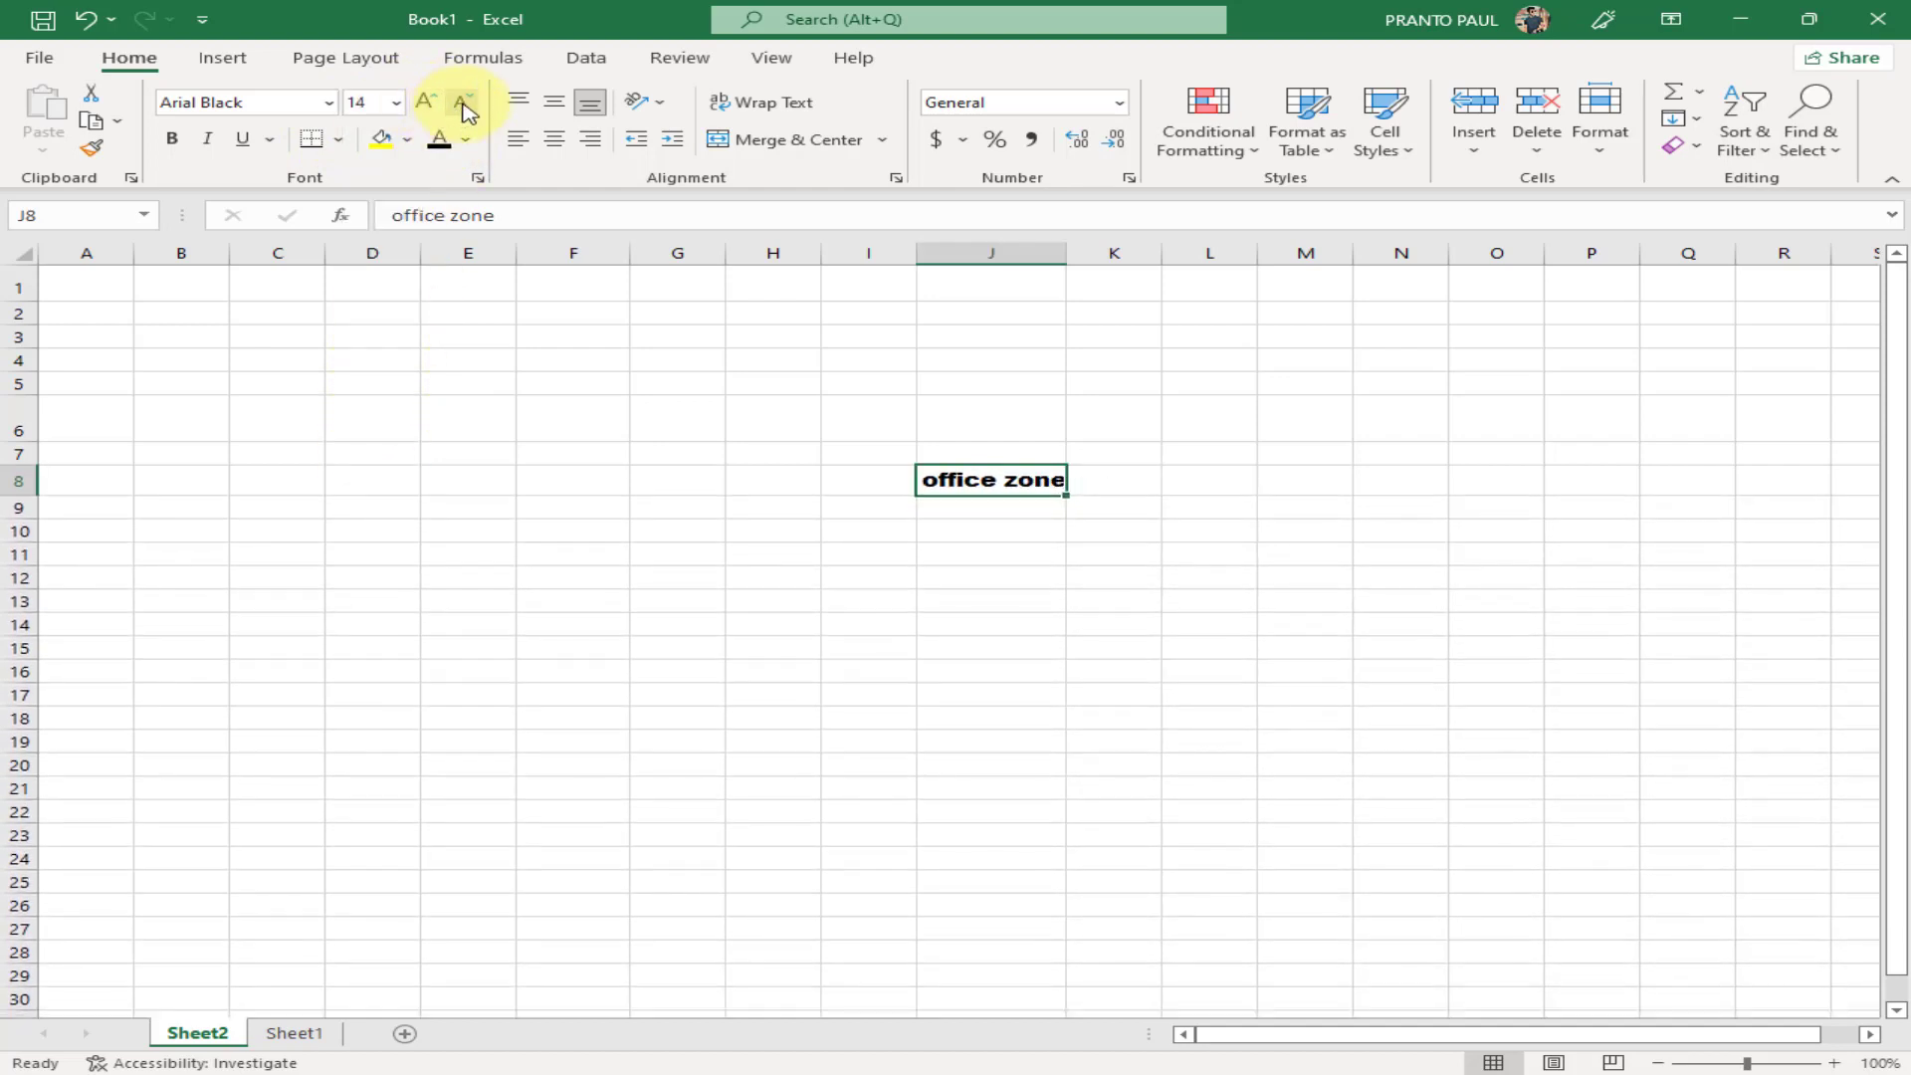
Set the text in J8 to bold at size 11, trying italic on and off
{"action": "left_click", "coordinate": [209, 148]}
{"action": "left_click", "coordinate": [209, 147]}
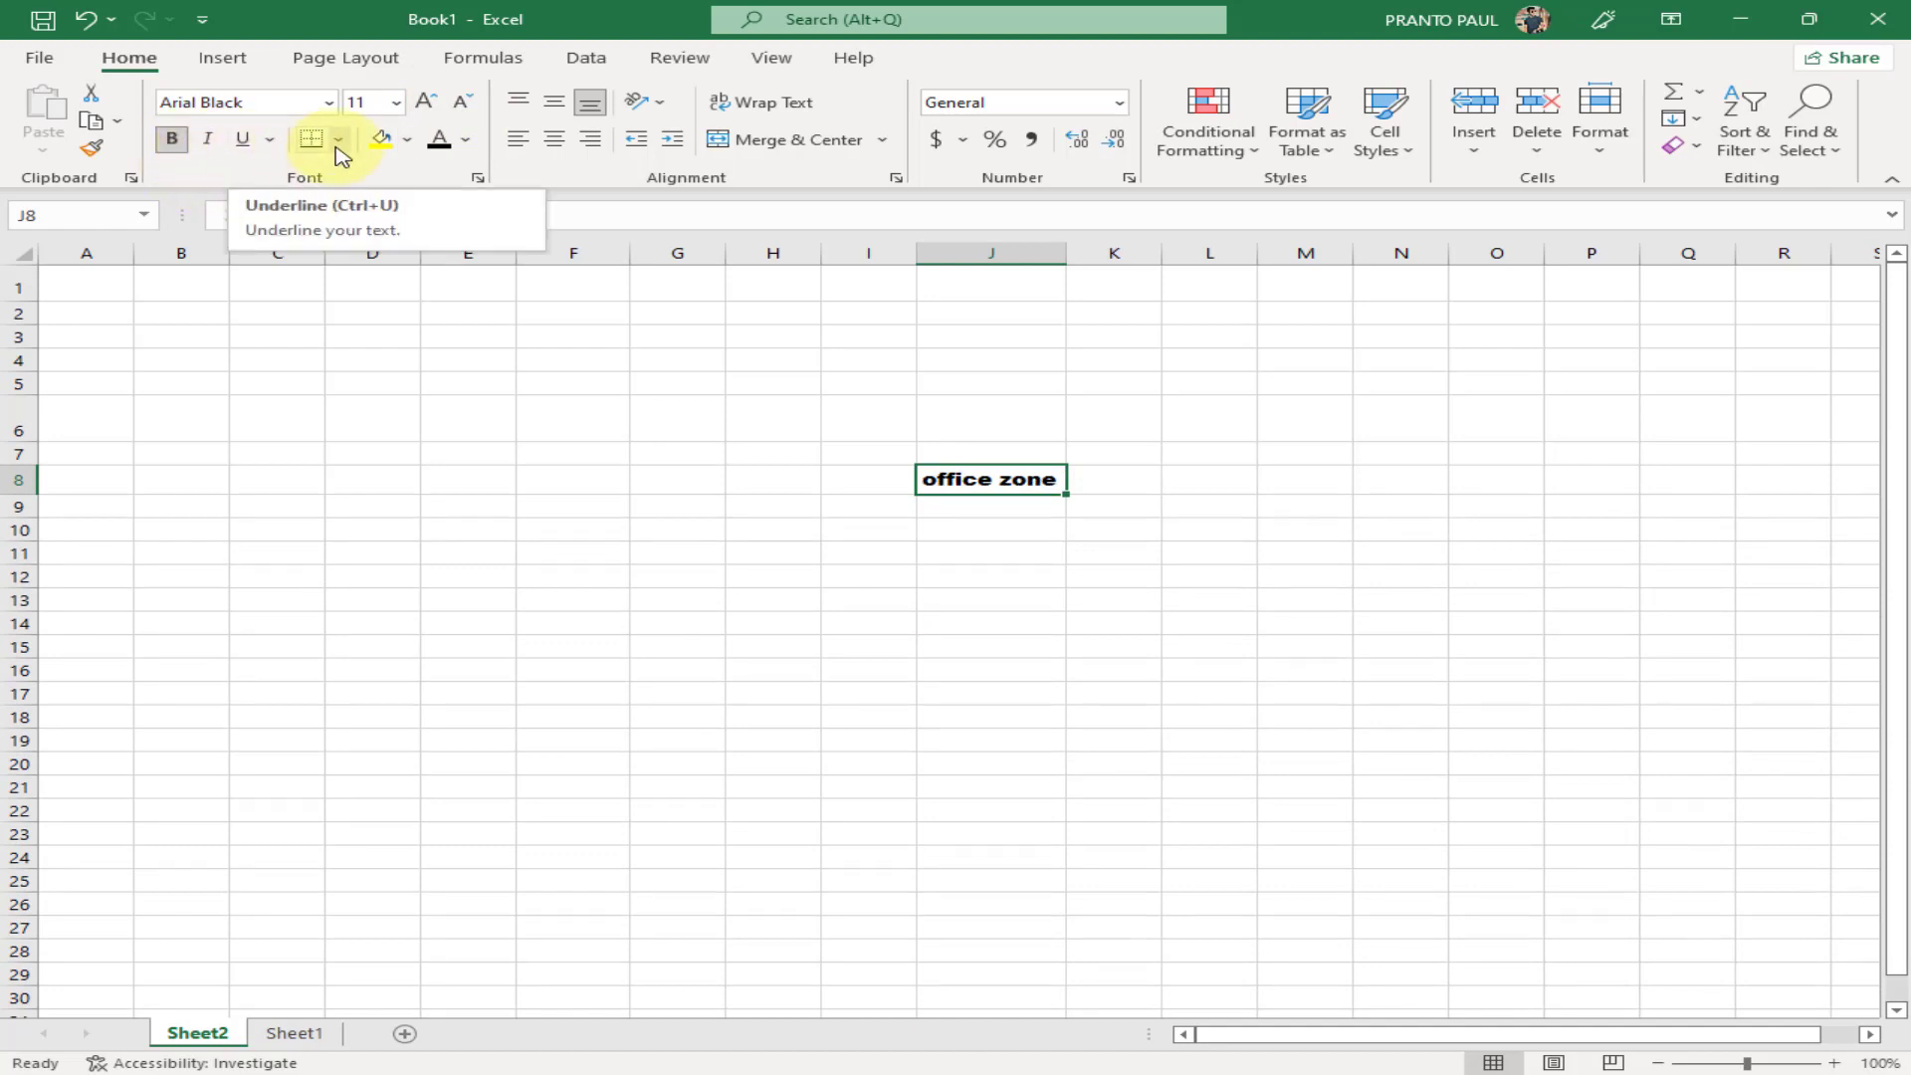
Apply all borders to the range E8:I25
{"action": "left_click_drag", "start_coordinate": [468, 479], "coordinate": [866, 870]}
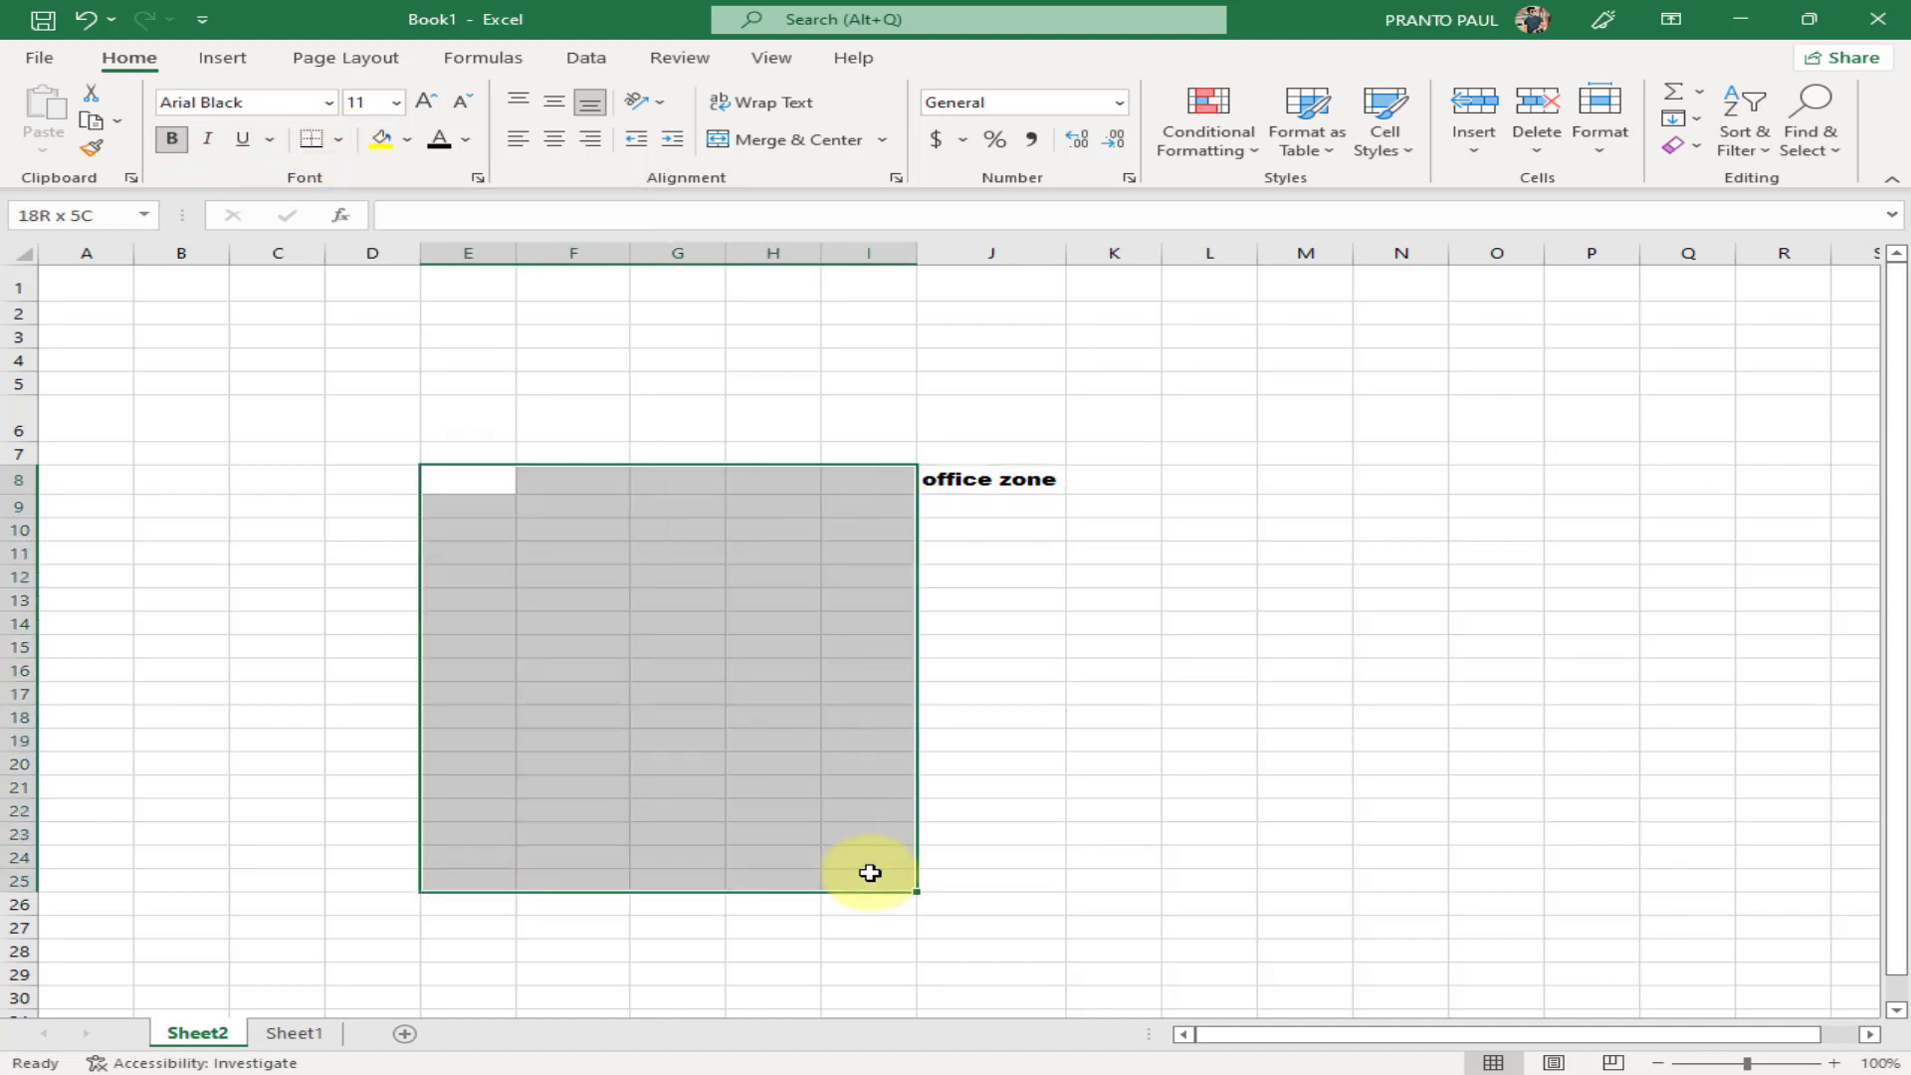
{"action": "left_click", "coordinate": [339, 140]}
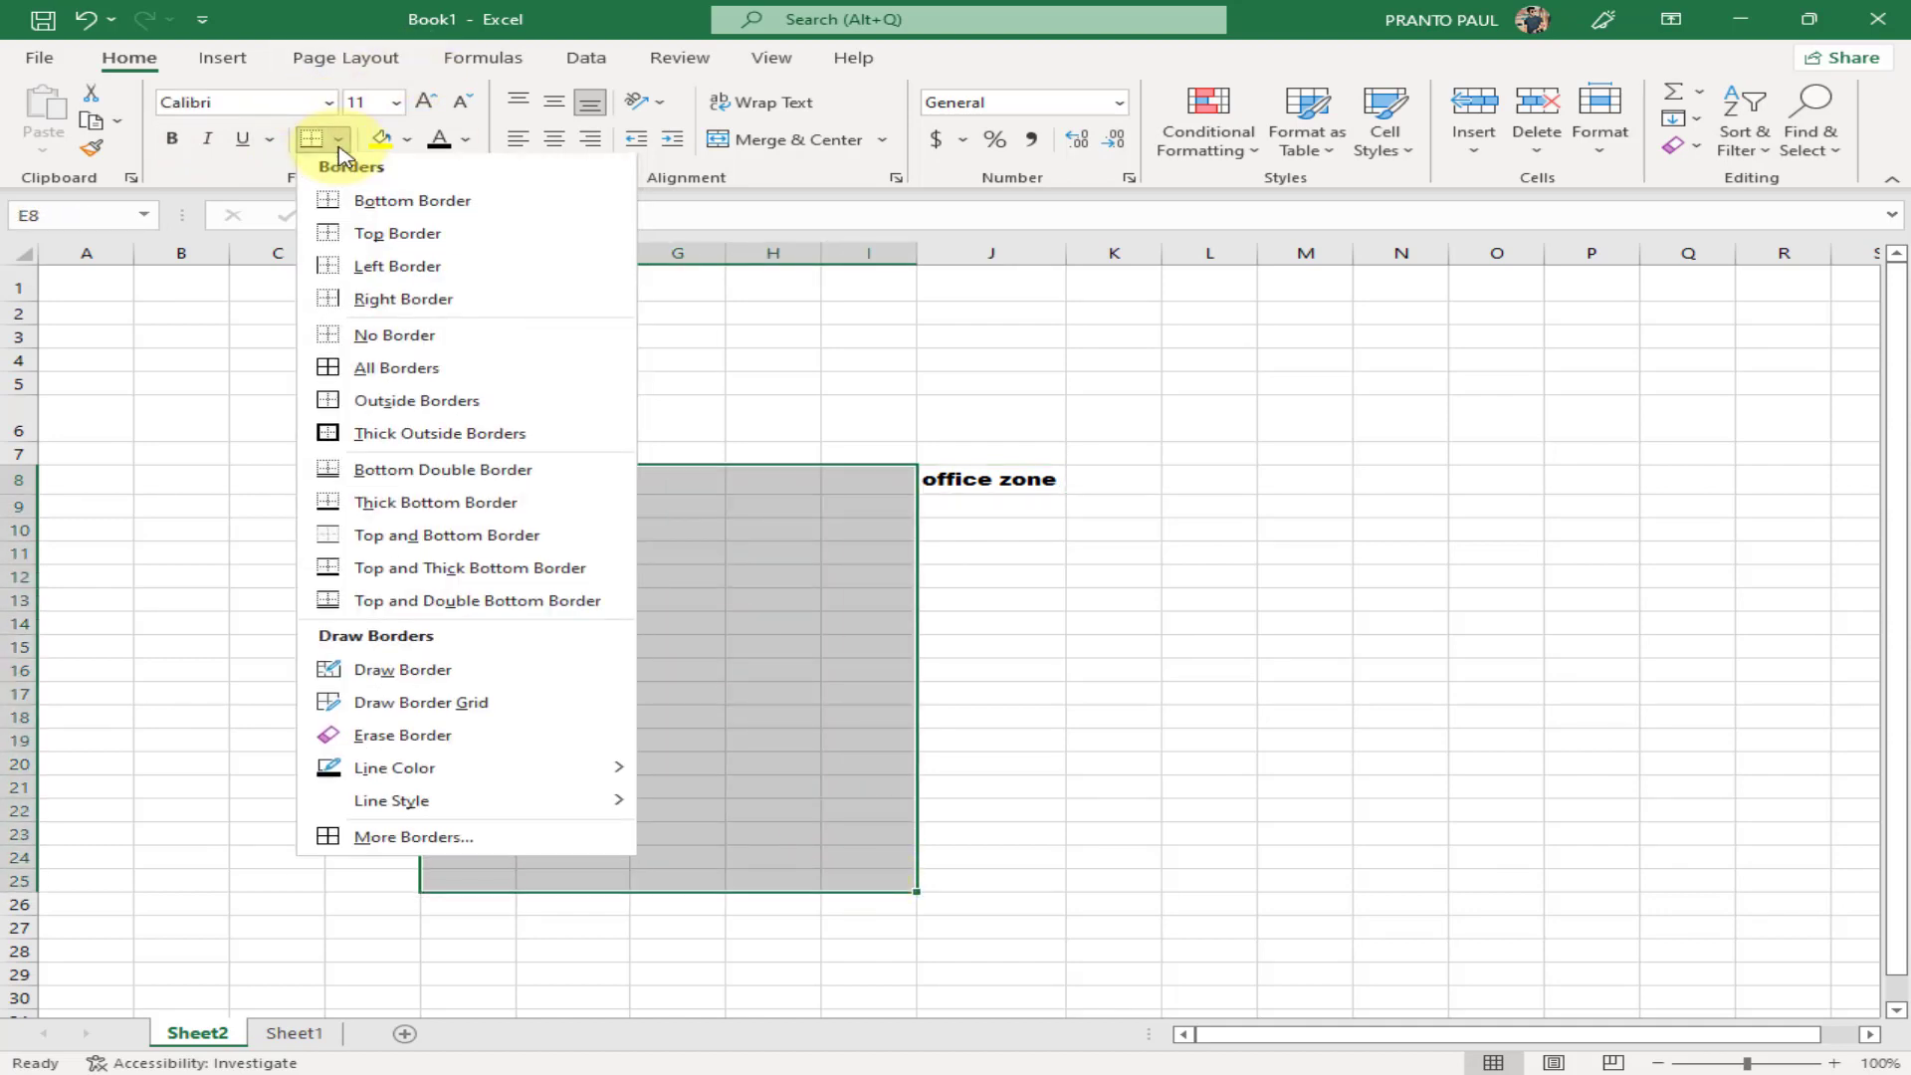
{"action": "left_click", "coordinate": [409, 374]}
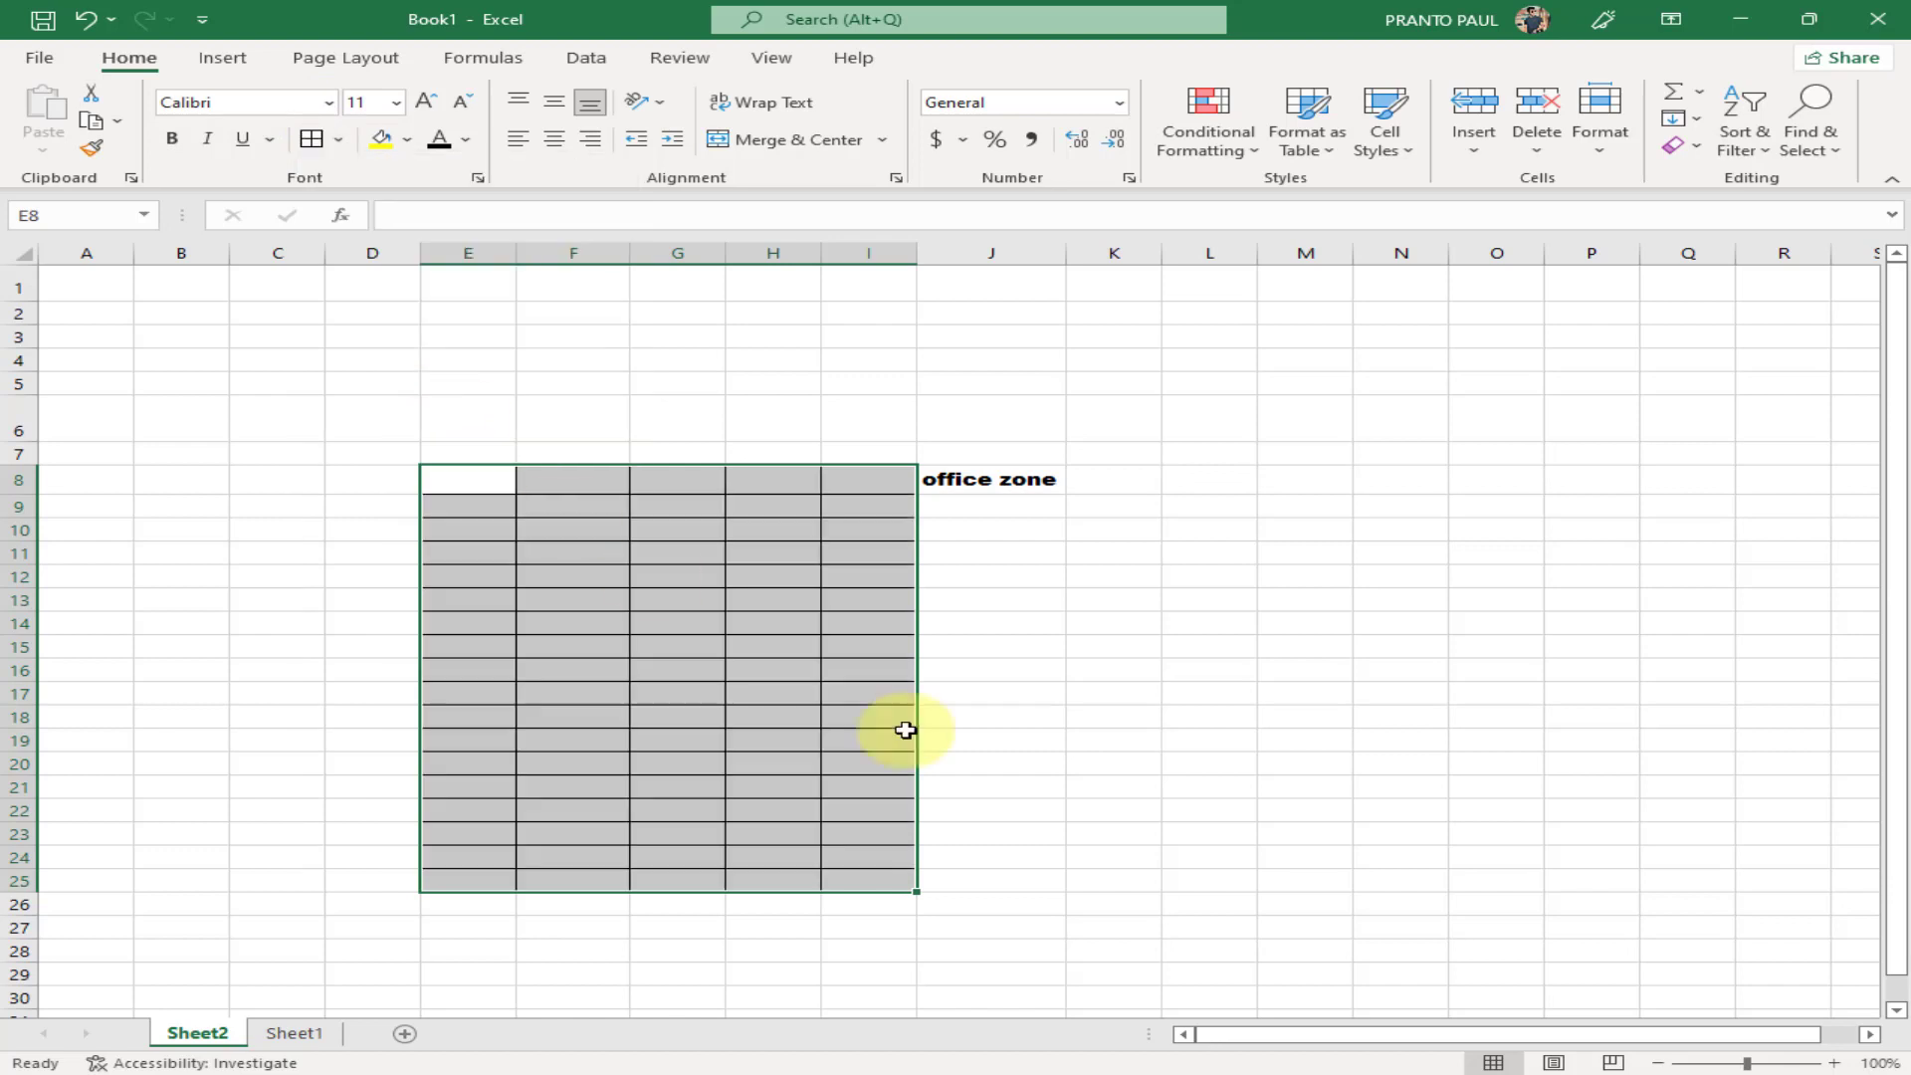
{"action": "left_click", "coordinate": [1047, 788]}
Remove all borders from the range E8:I25
{"action": "left_click_drag", "start_coordinate": [478, 479], "coordinate": [866, 881]}
{"action": "left_click", "coordinate": [339, 141]}
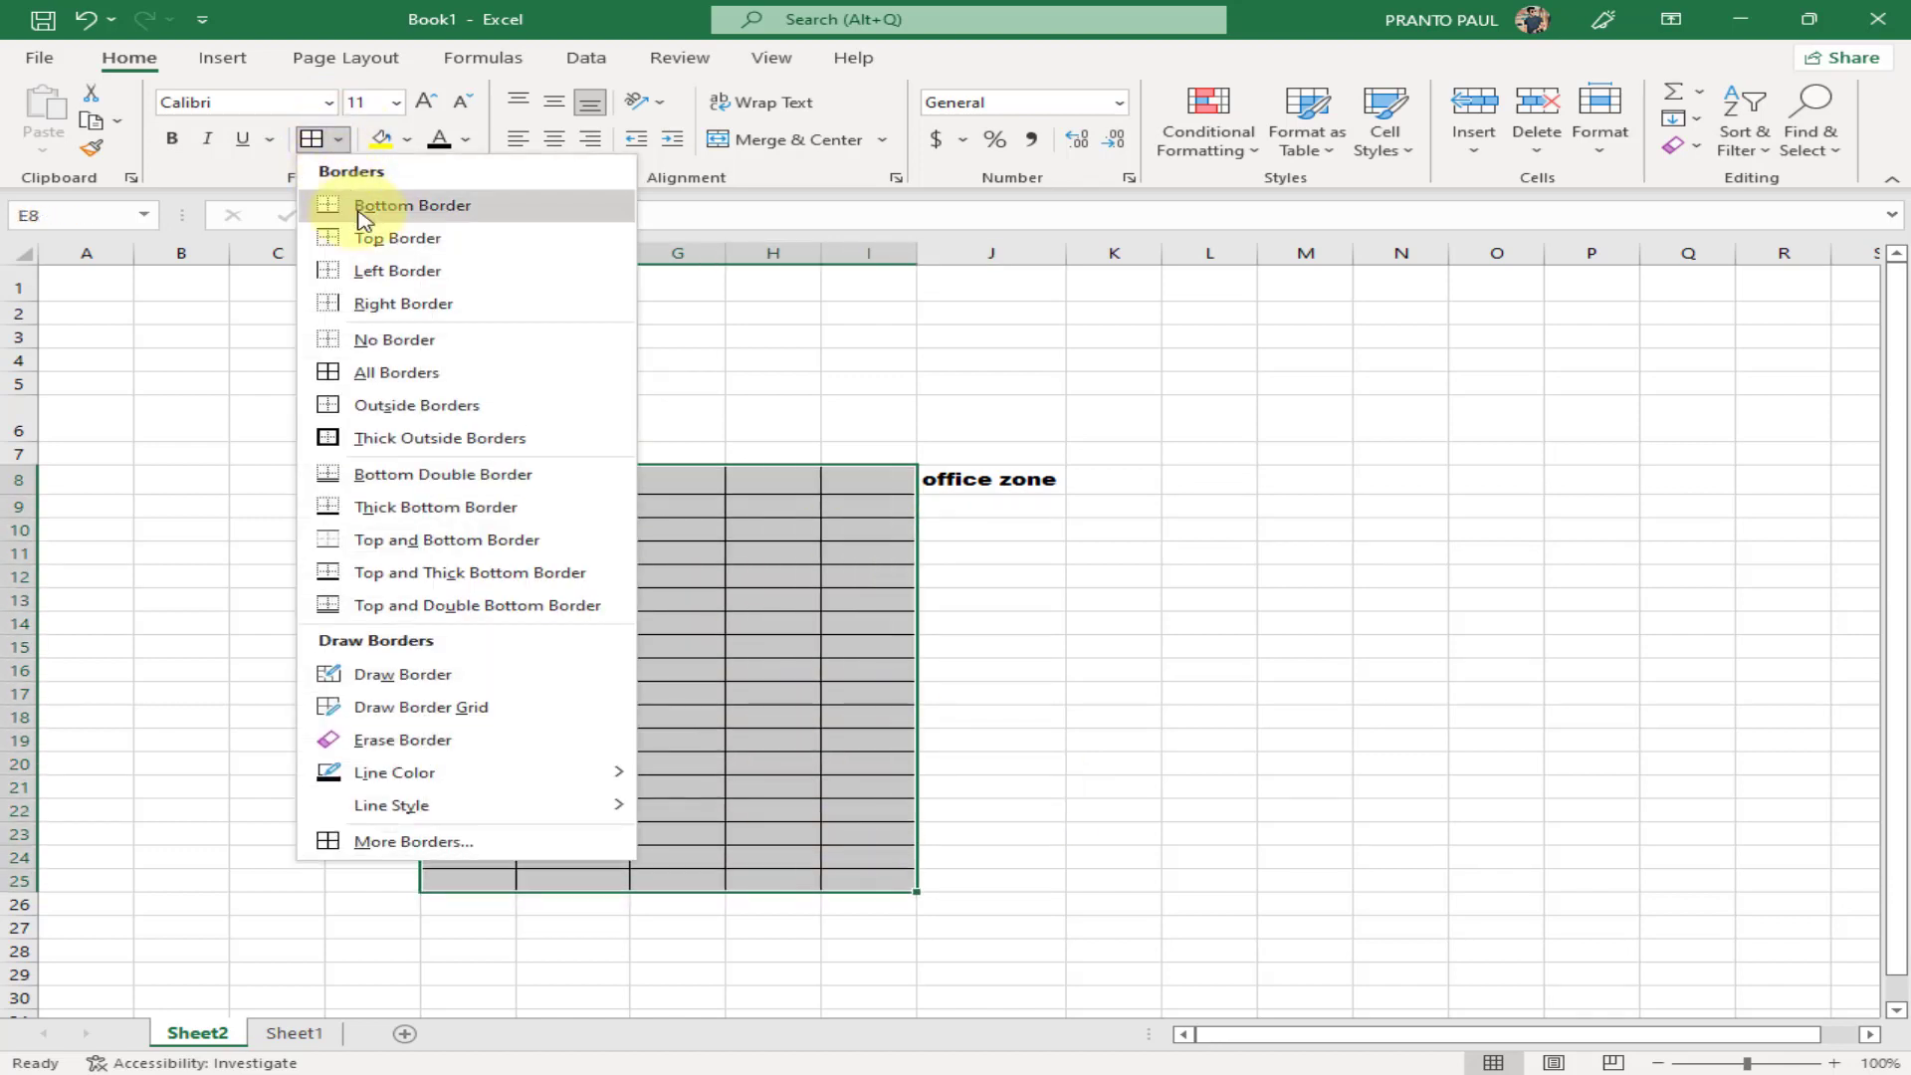
{"action": "left_click", "coordinate": [396, 341]}
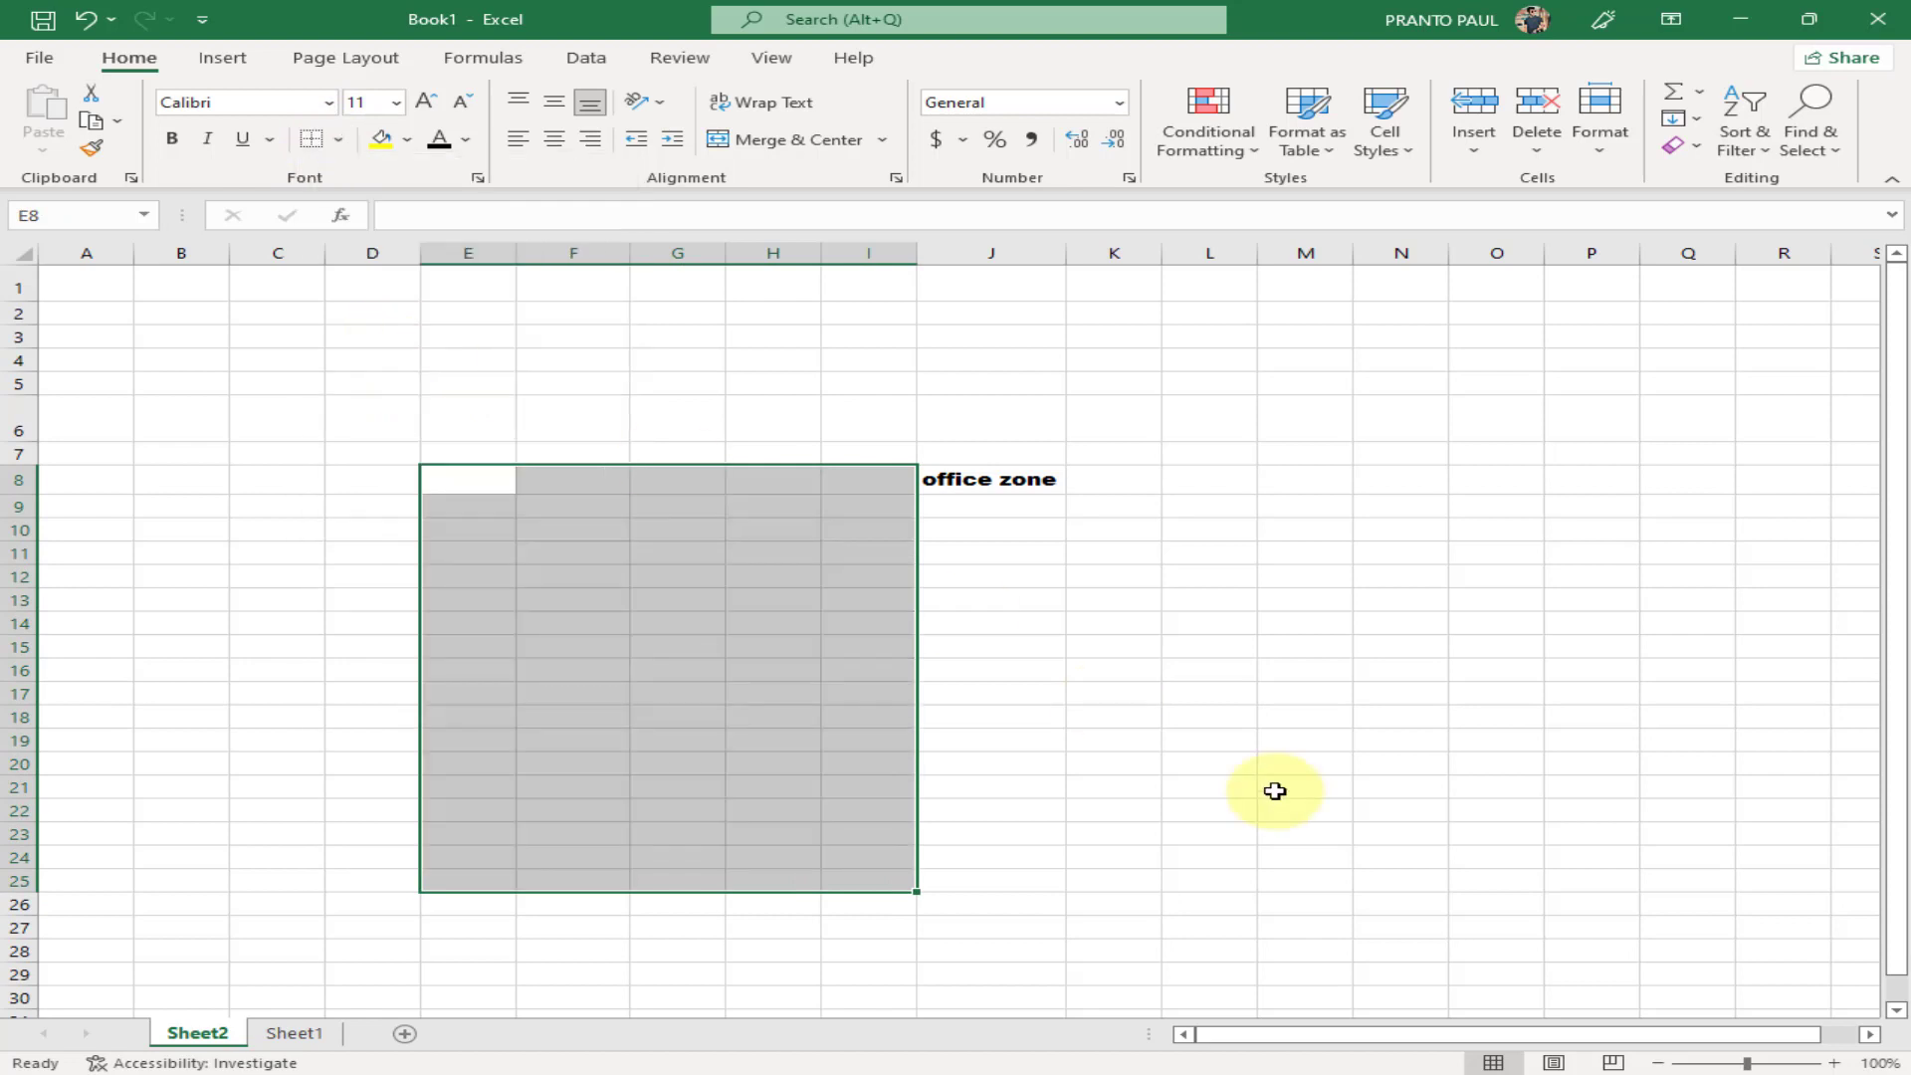
{"action": "left_click", "coordinate": [468, 278]}
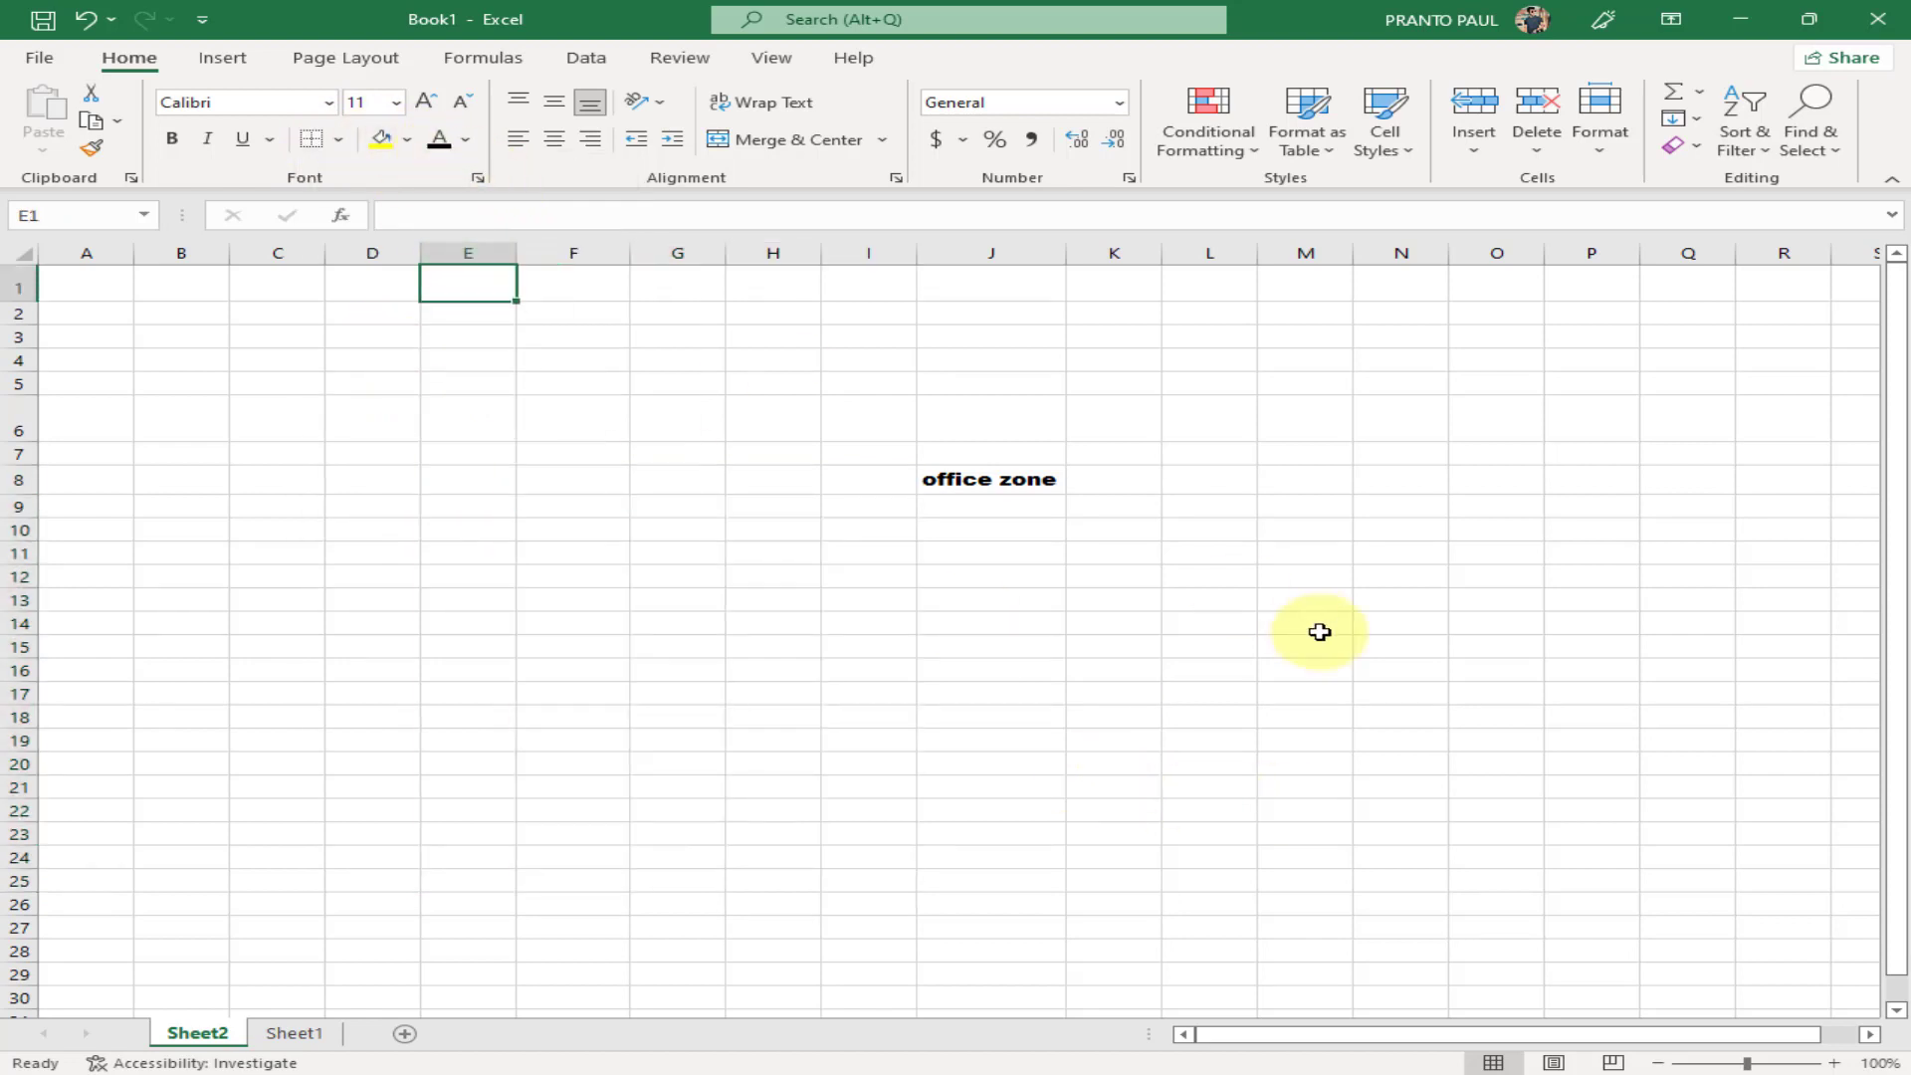
Fill the range F8:H15 with yellow, and undo the fill
{"action": "left_click_drag", "start_coordinate": [569, 492], "coordinate": [772, 633]}
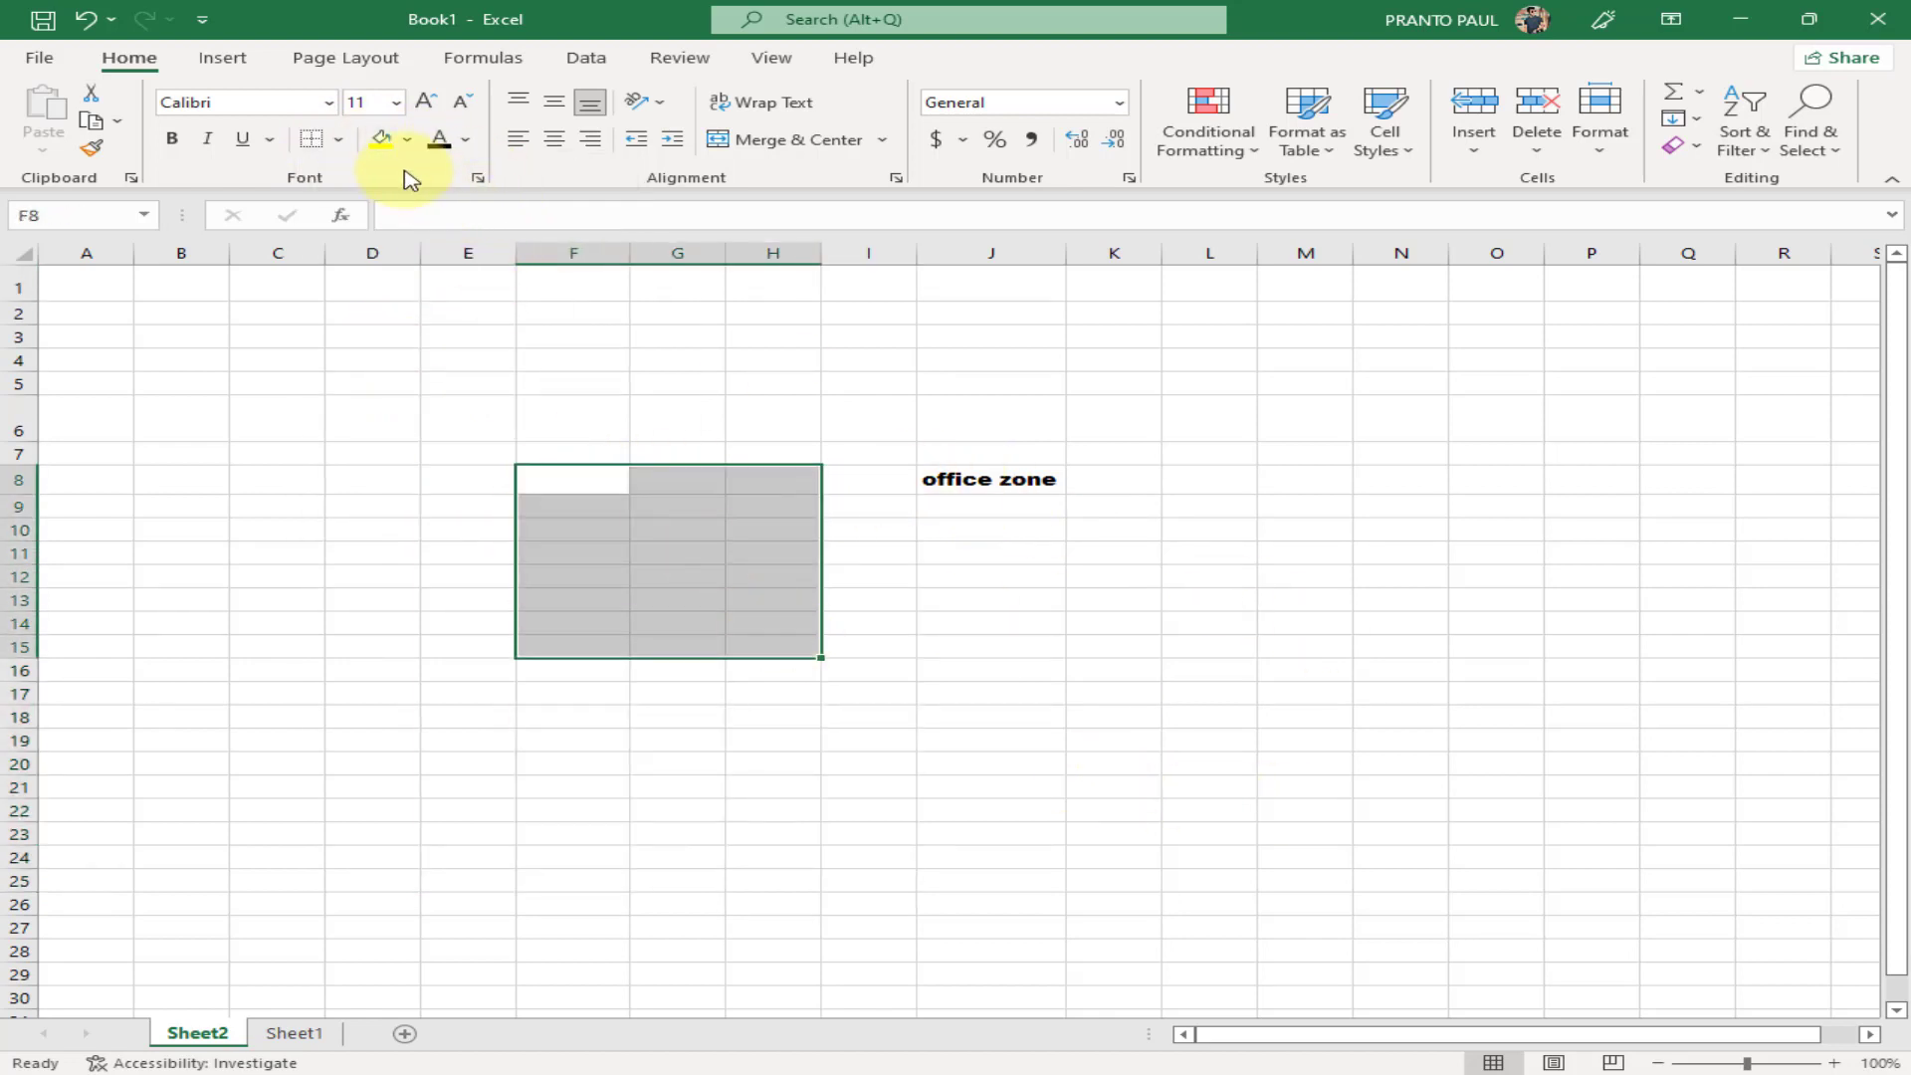
{"action": "left_click", "coordinate": [381, 139]}
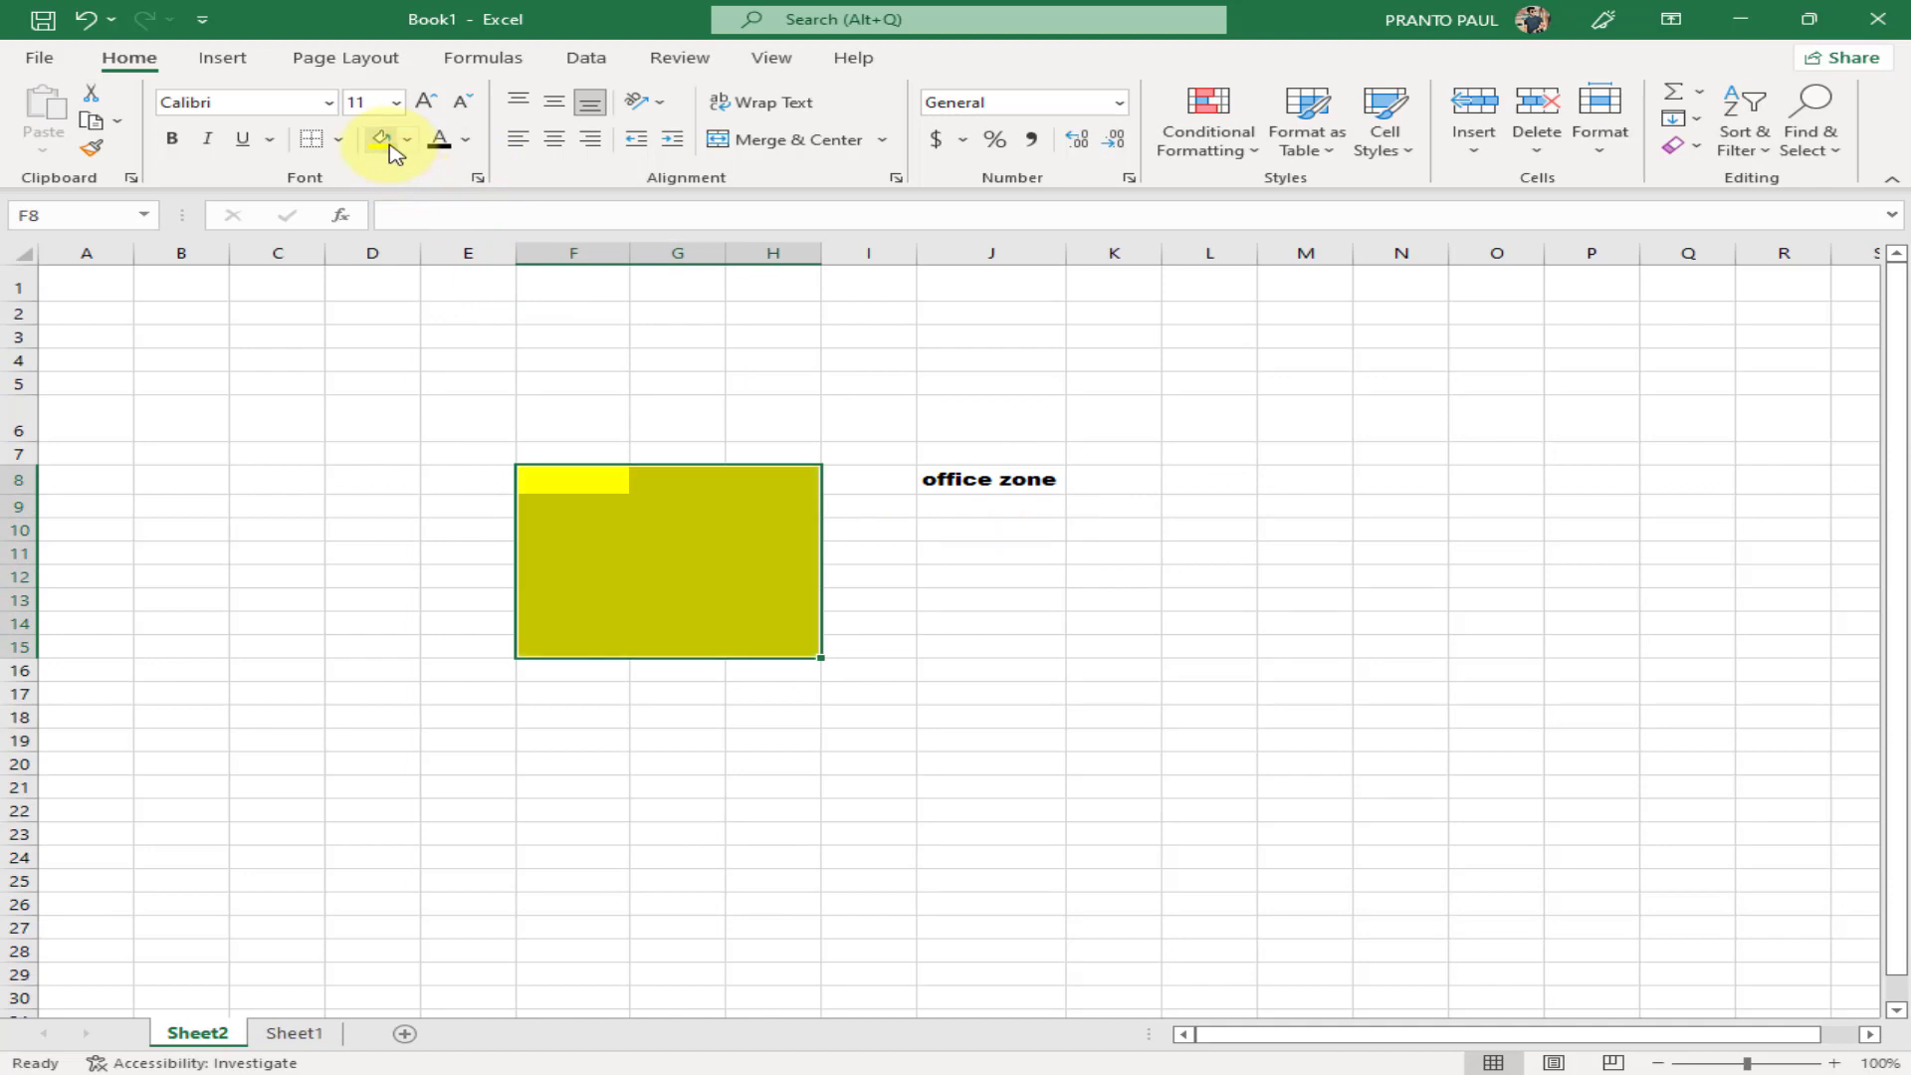
{"action": "left_click", "coordinate": [789, 410]}
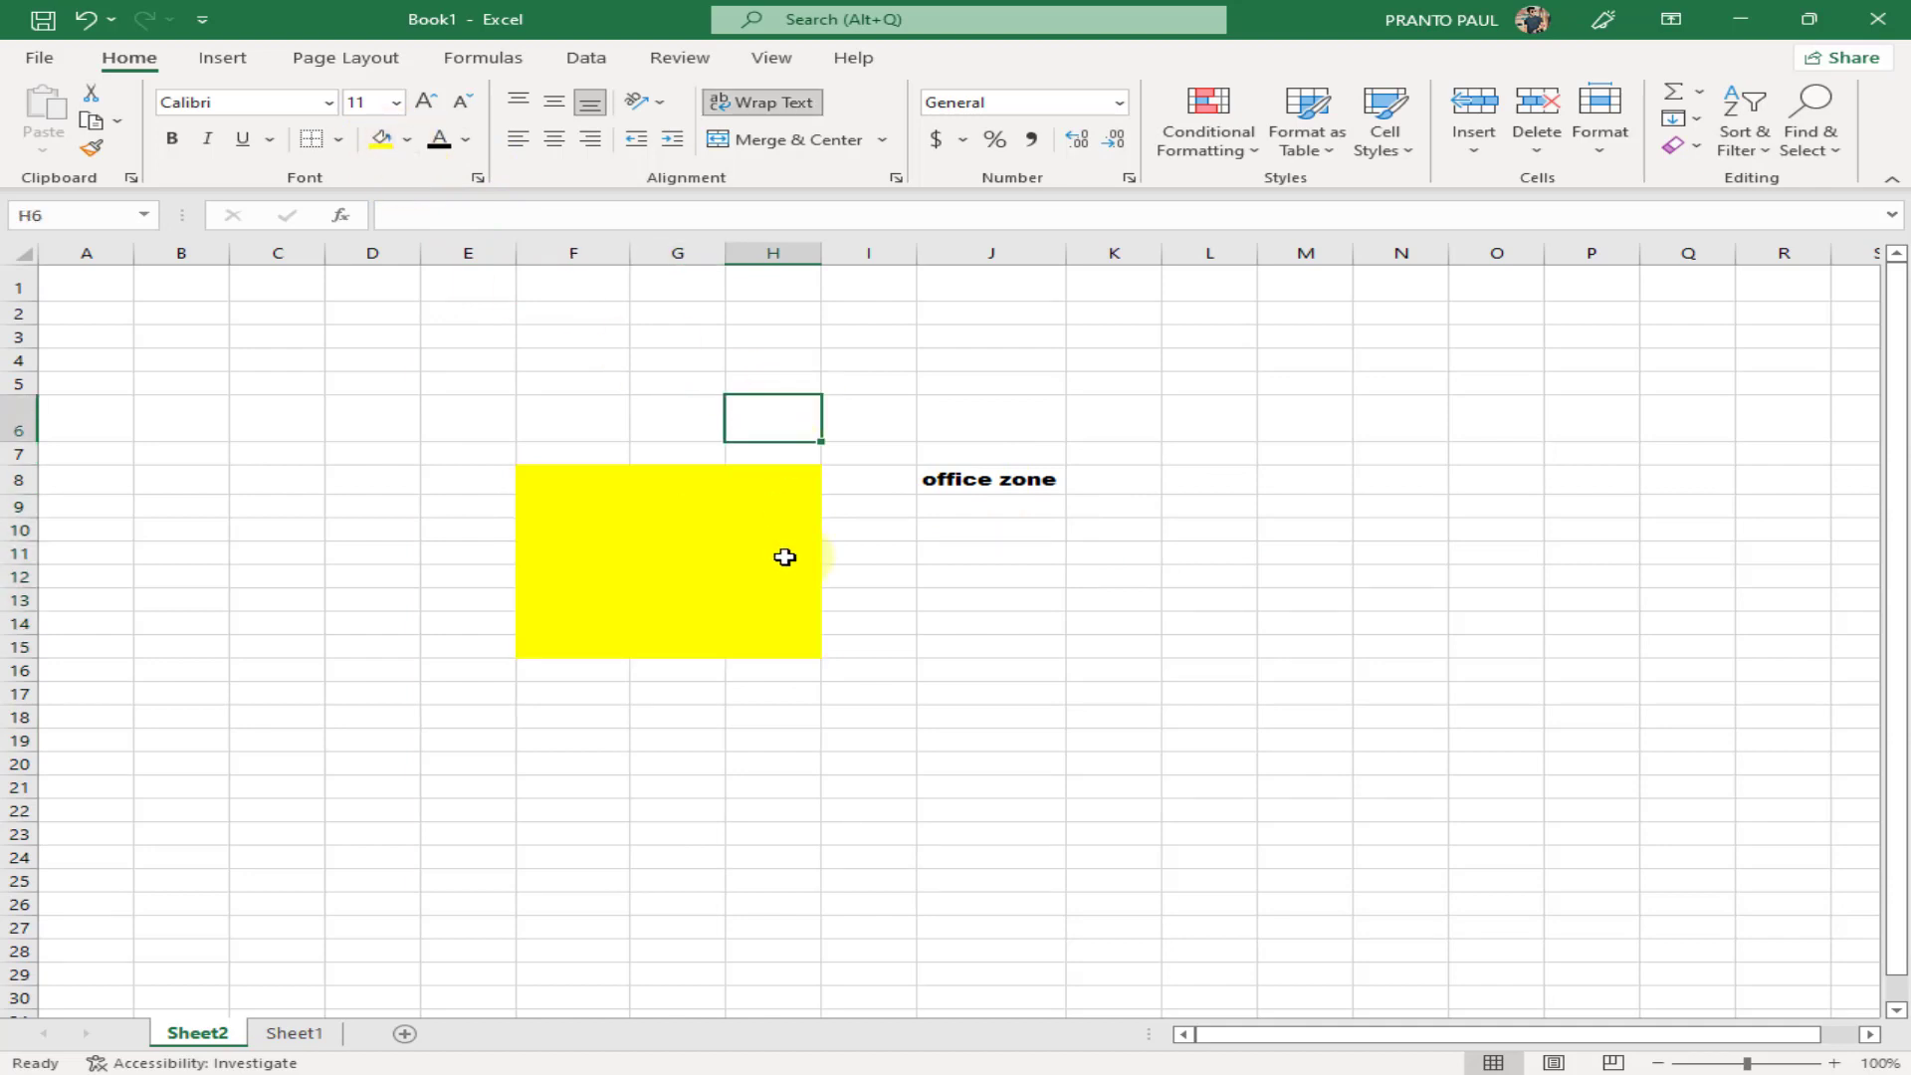
{"action": "key", "text": "ctrl+z"}
{"action": "key", "text": "ctrl+z"}
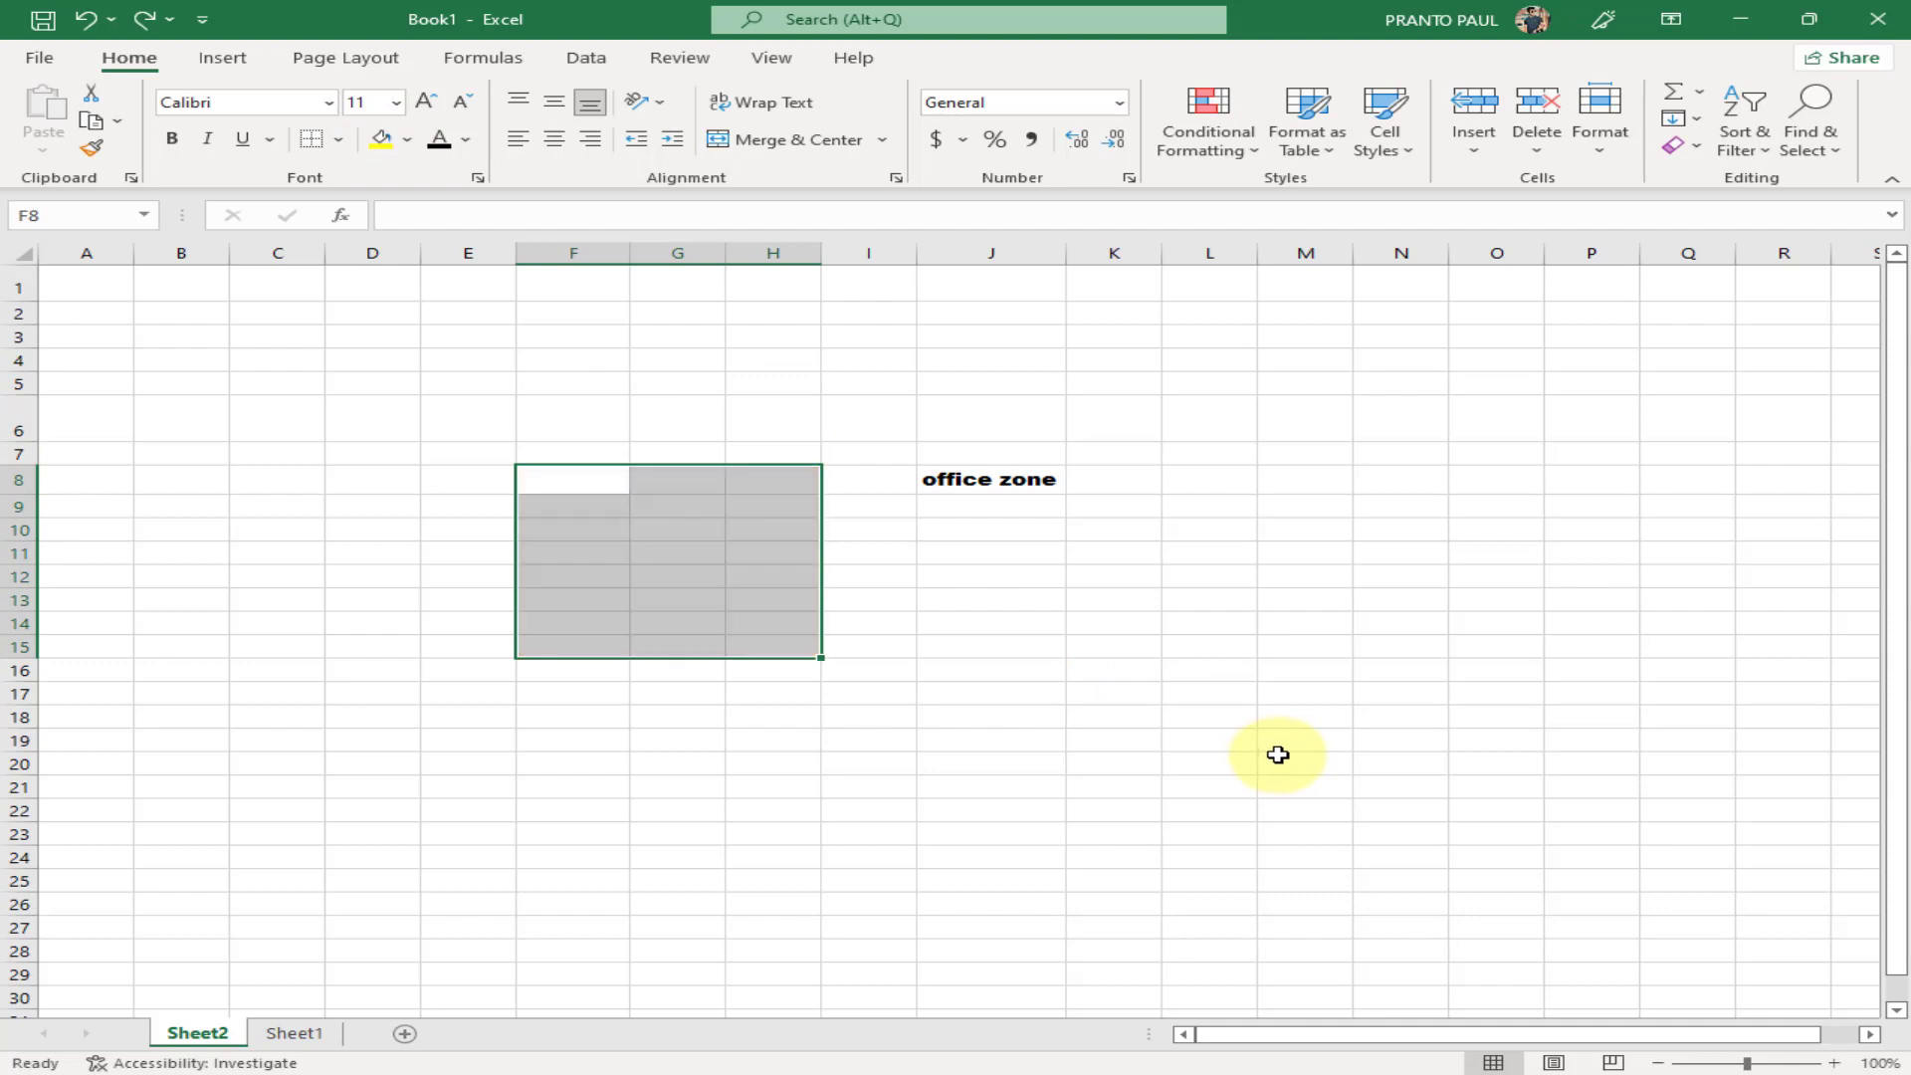
{"action": "left_click", "coordinate": [1277, 745]}
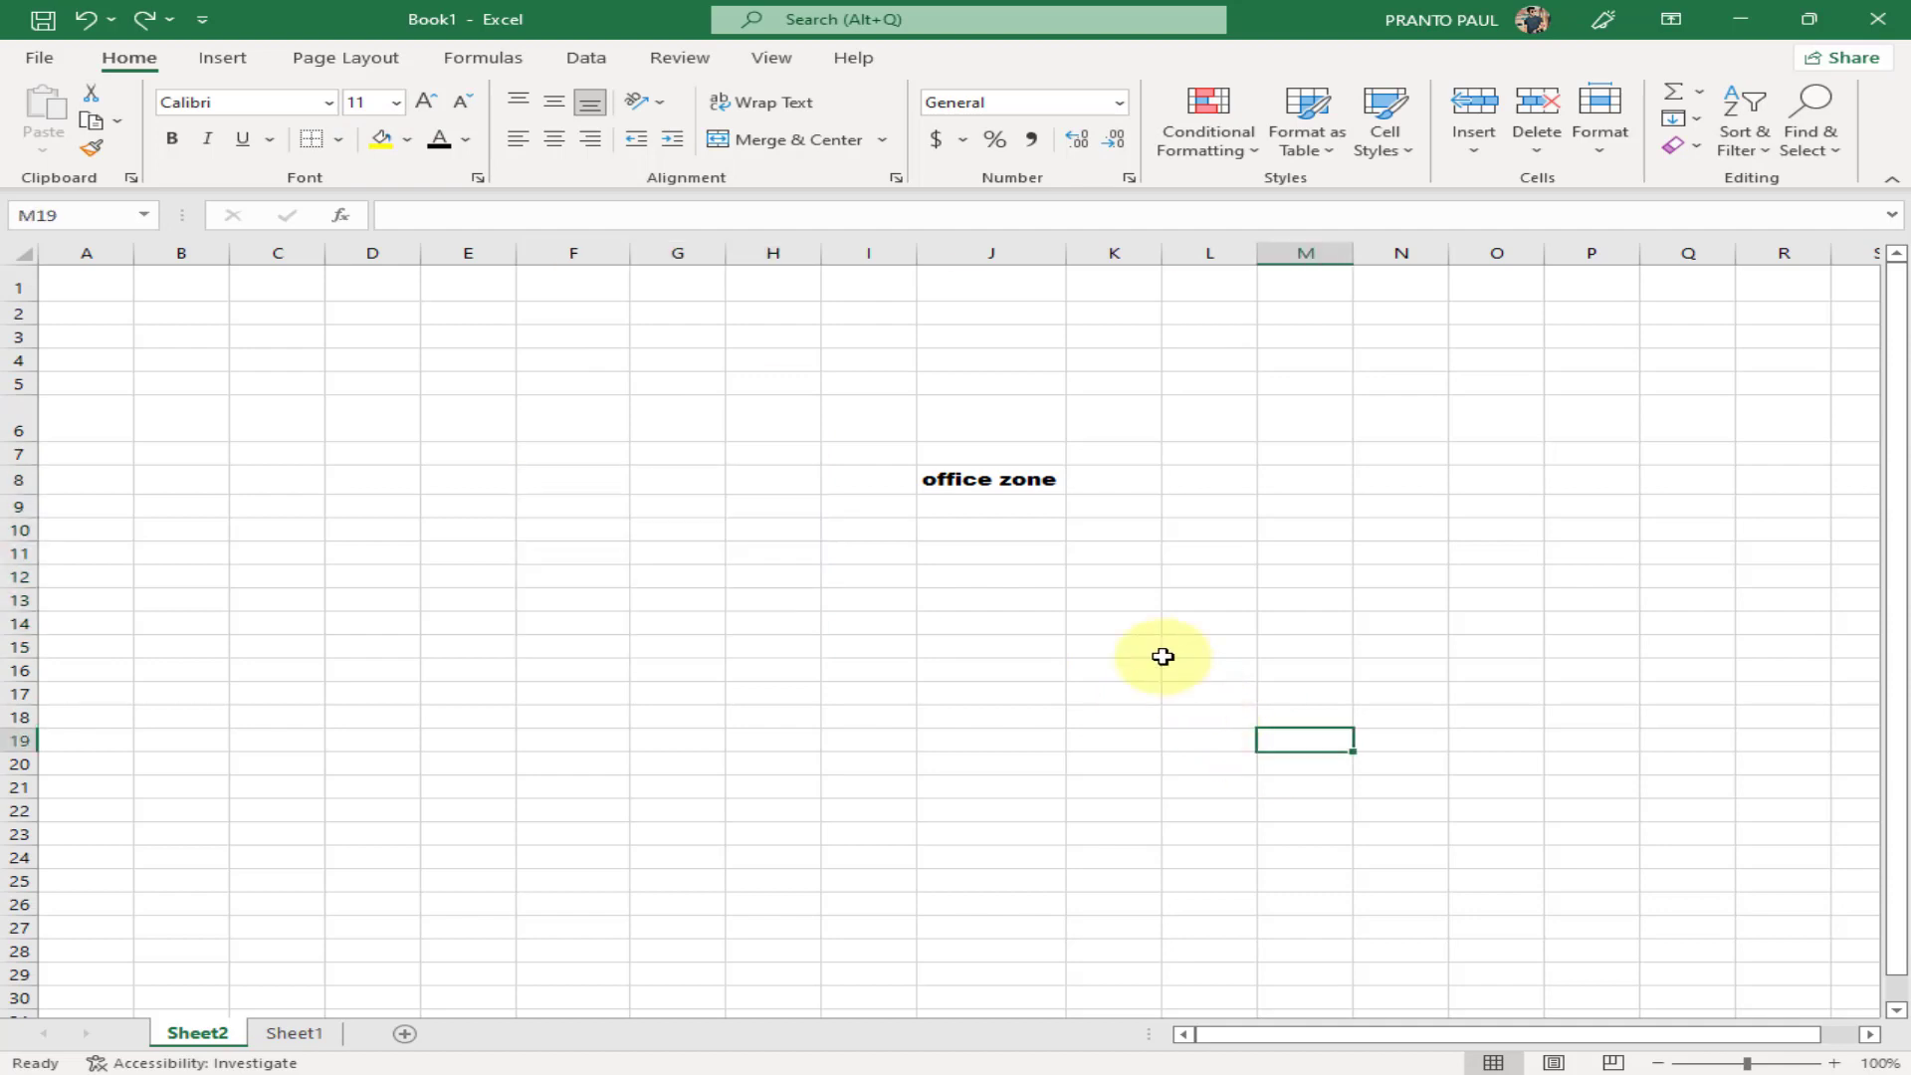
Change the font color of the text in J8 to red
{"action": "left_click", "coordinate": [993, 488]}
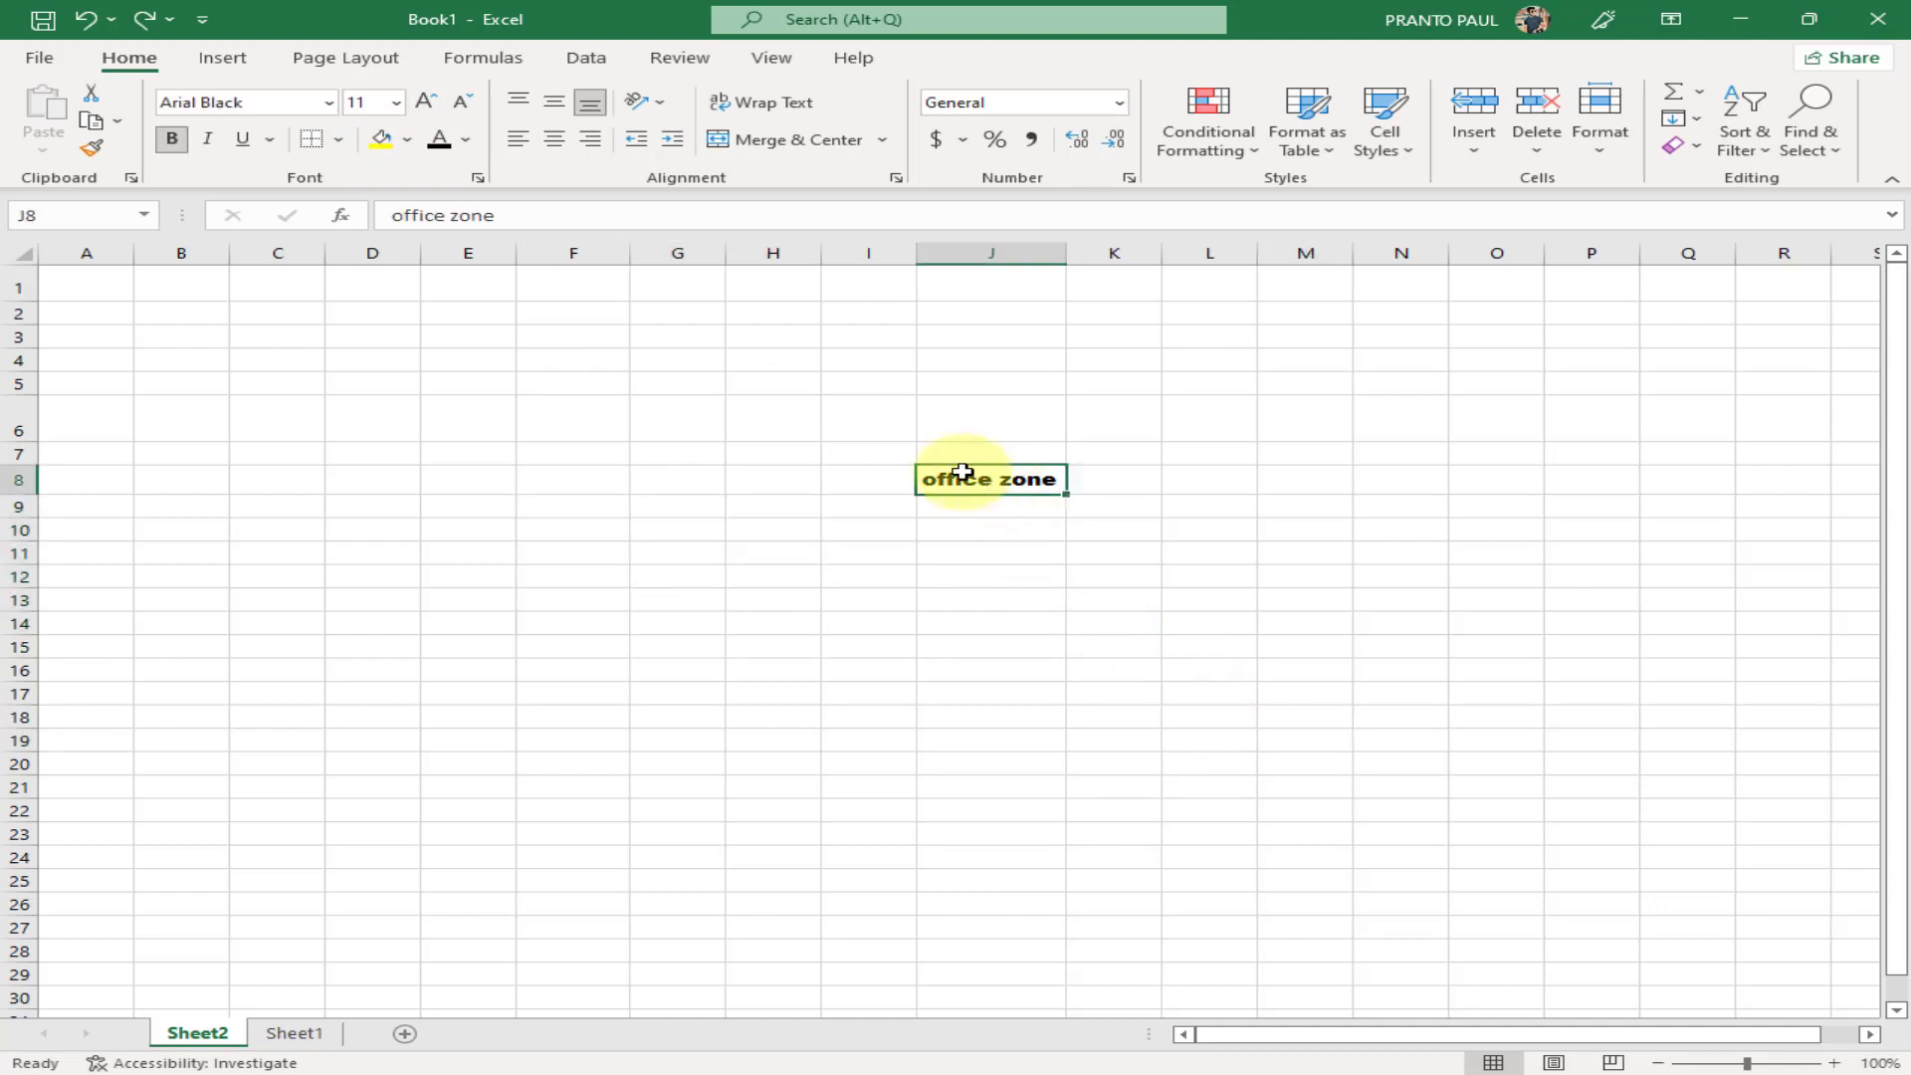
{"action": "left_click", "coordinate": [467, 140]}
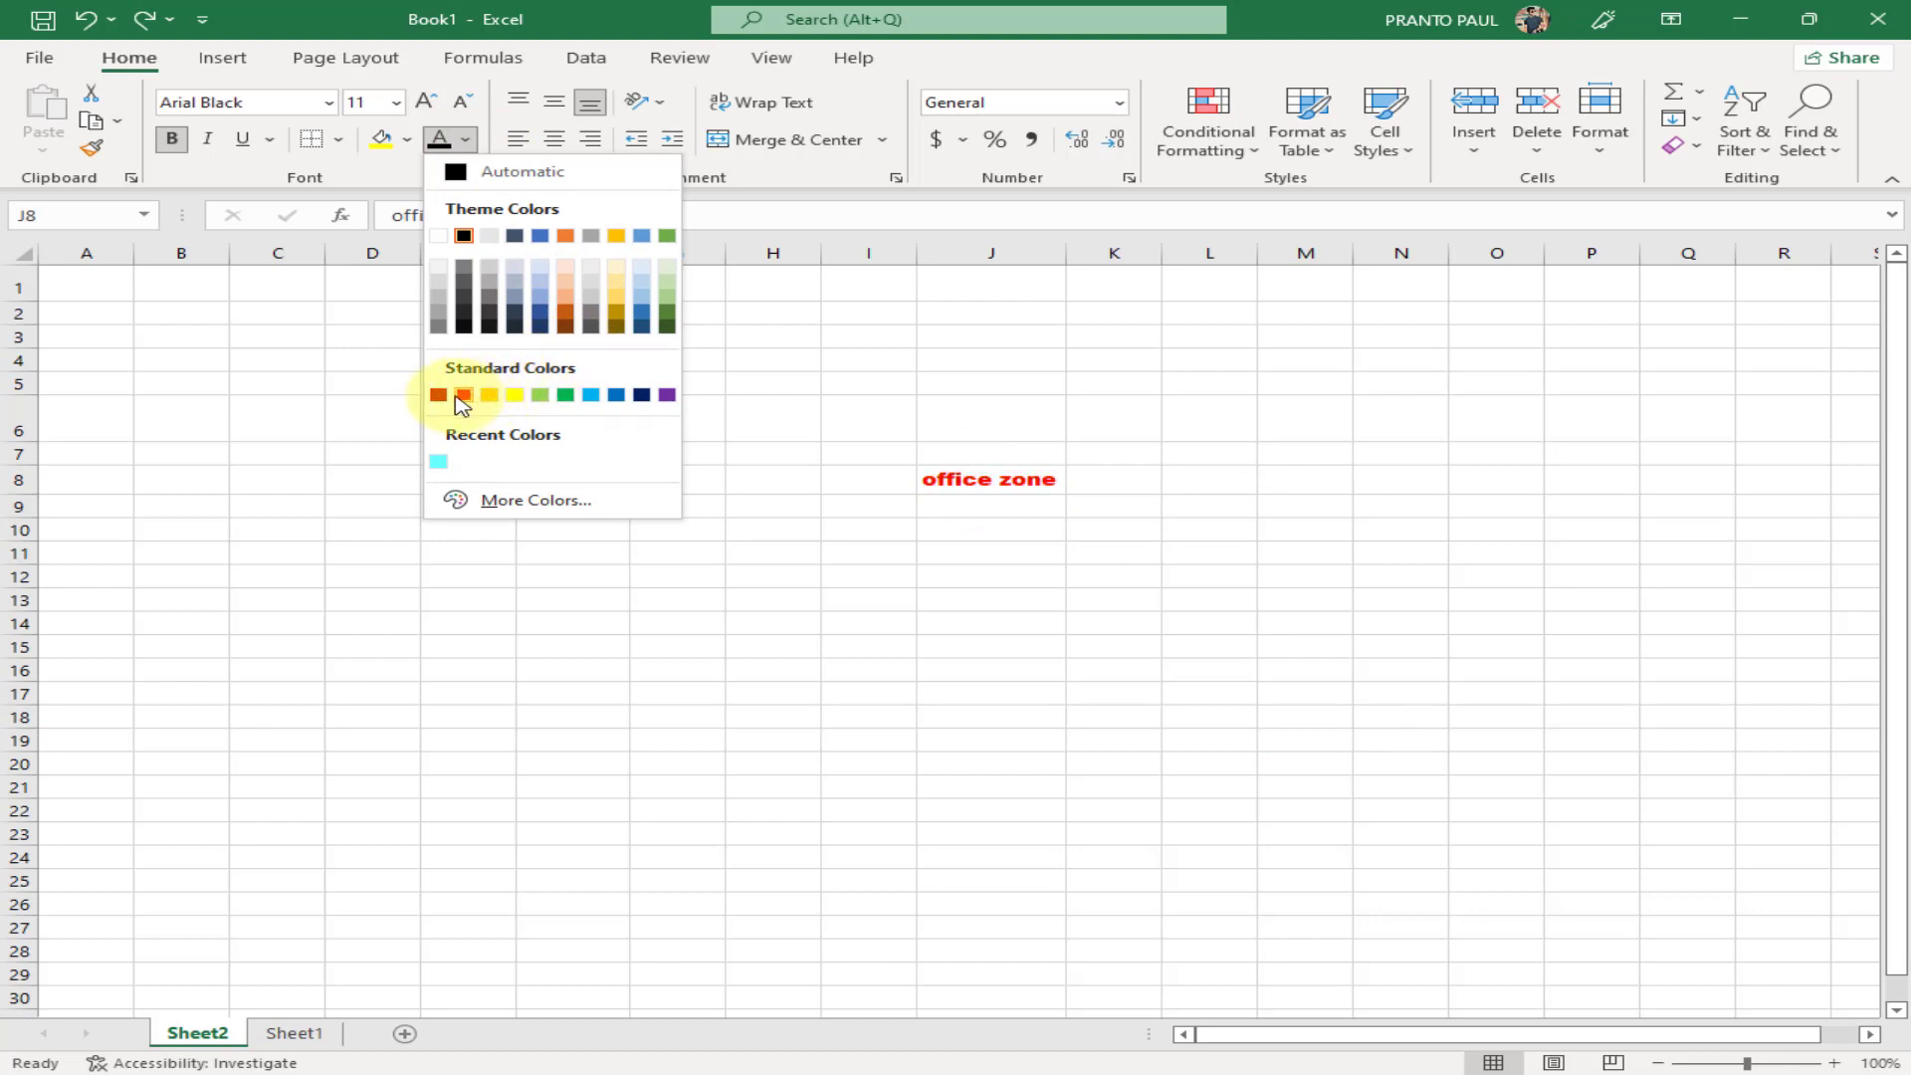
{"action": "left_click", "coordinate": [460, 396]}
{"action": "left_click", "coordinate": [1050, 577]}
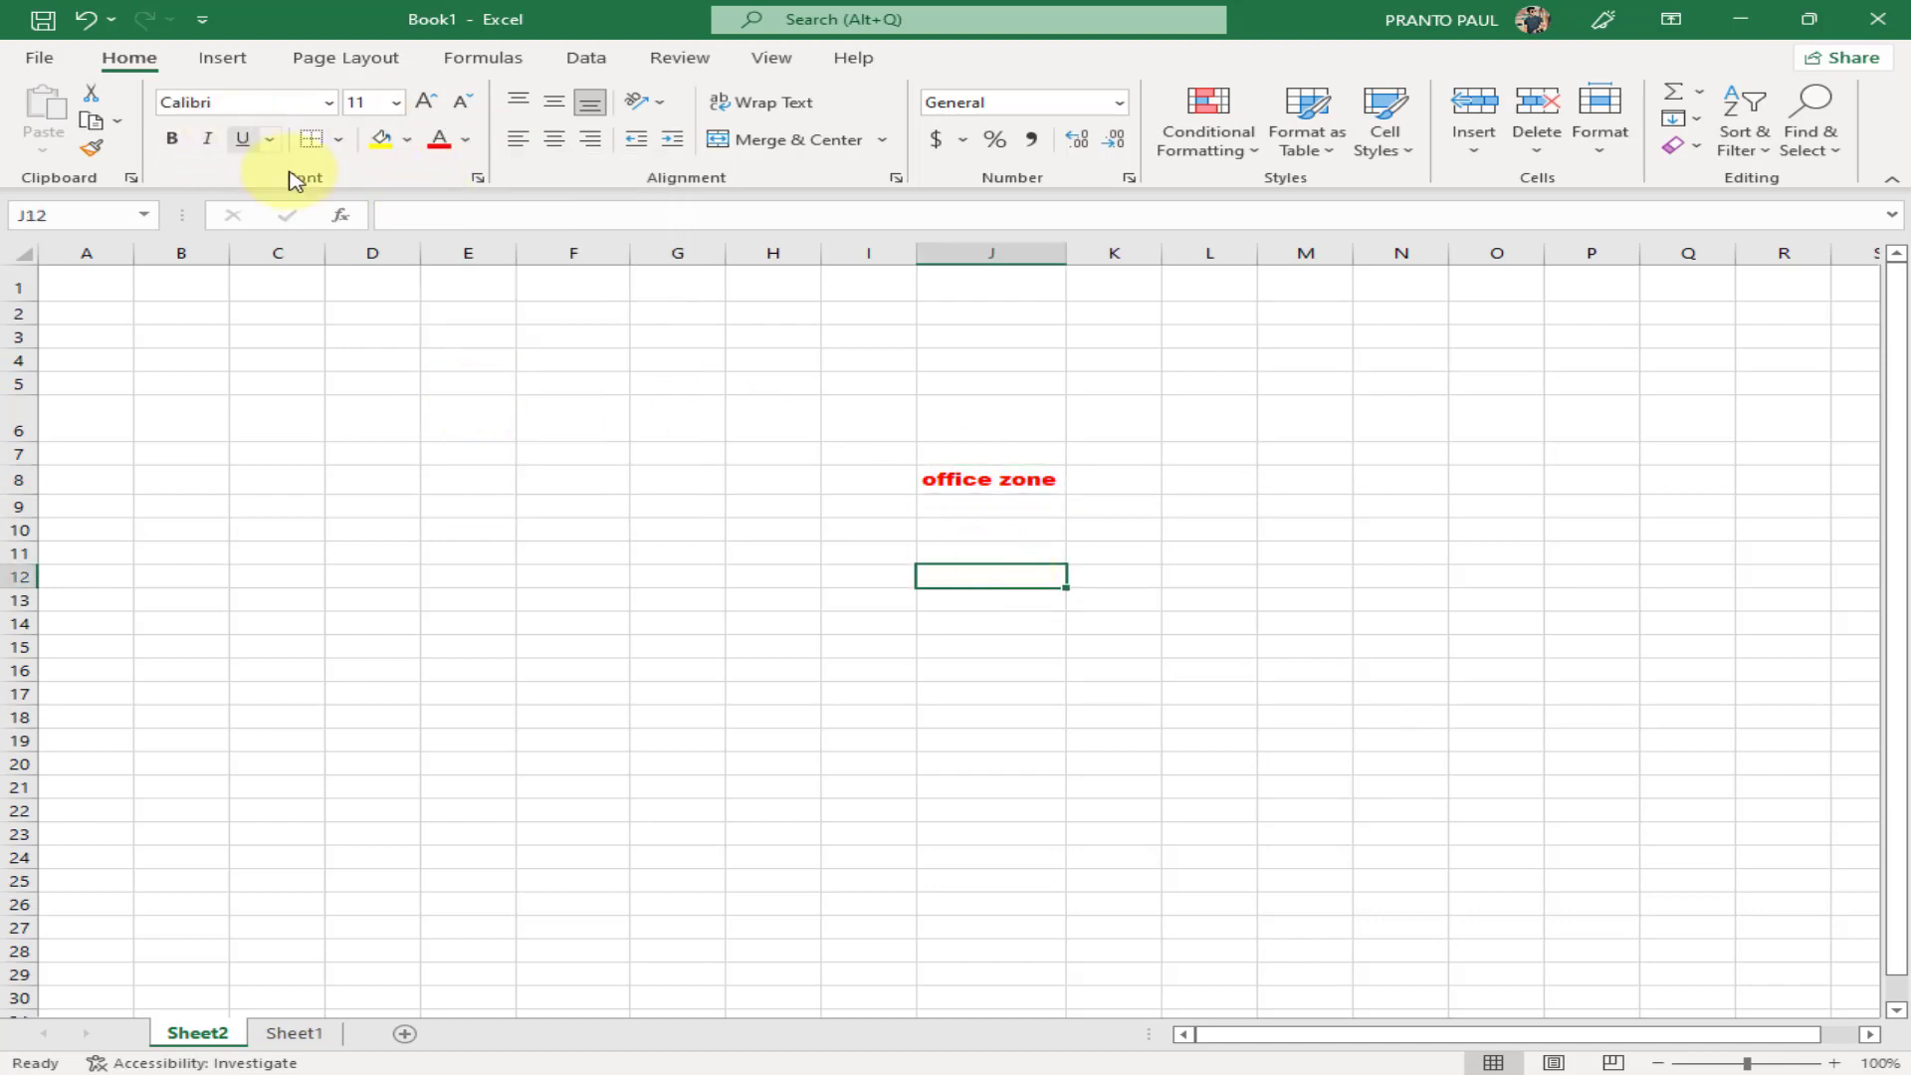
Try center and left alignment on J8, and set it to middle alignment vertically and right alignment horizontally
{"action": "left_click", "coordinate": [1016, 486]}
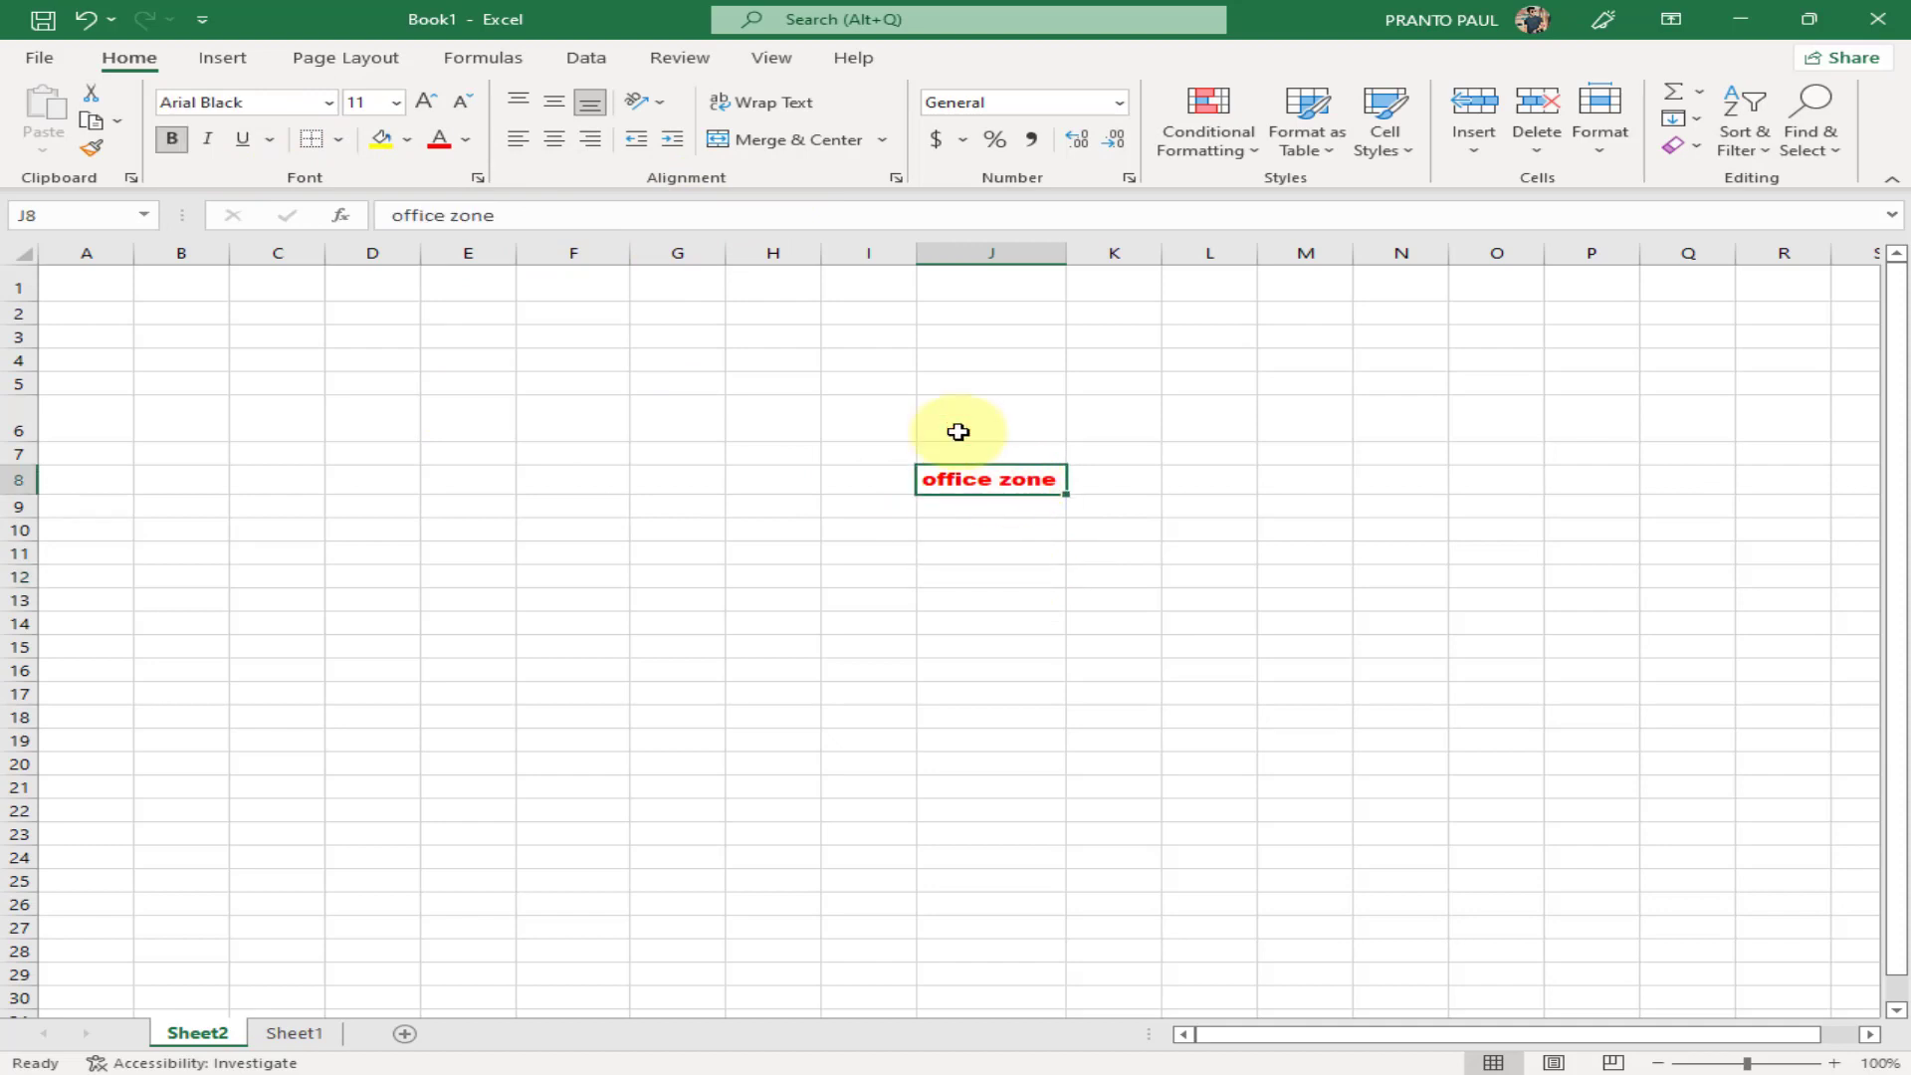
{"action": "left_click", "coordinate": [554, 144]}
{"action": "left_click", "coordinate": [554, 104]}
{"action": "left_click", "coordinate": [518, 140]}
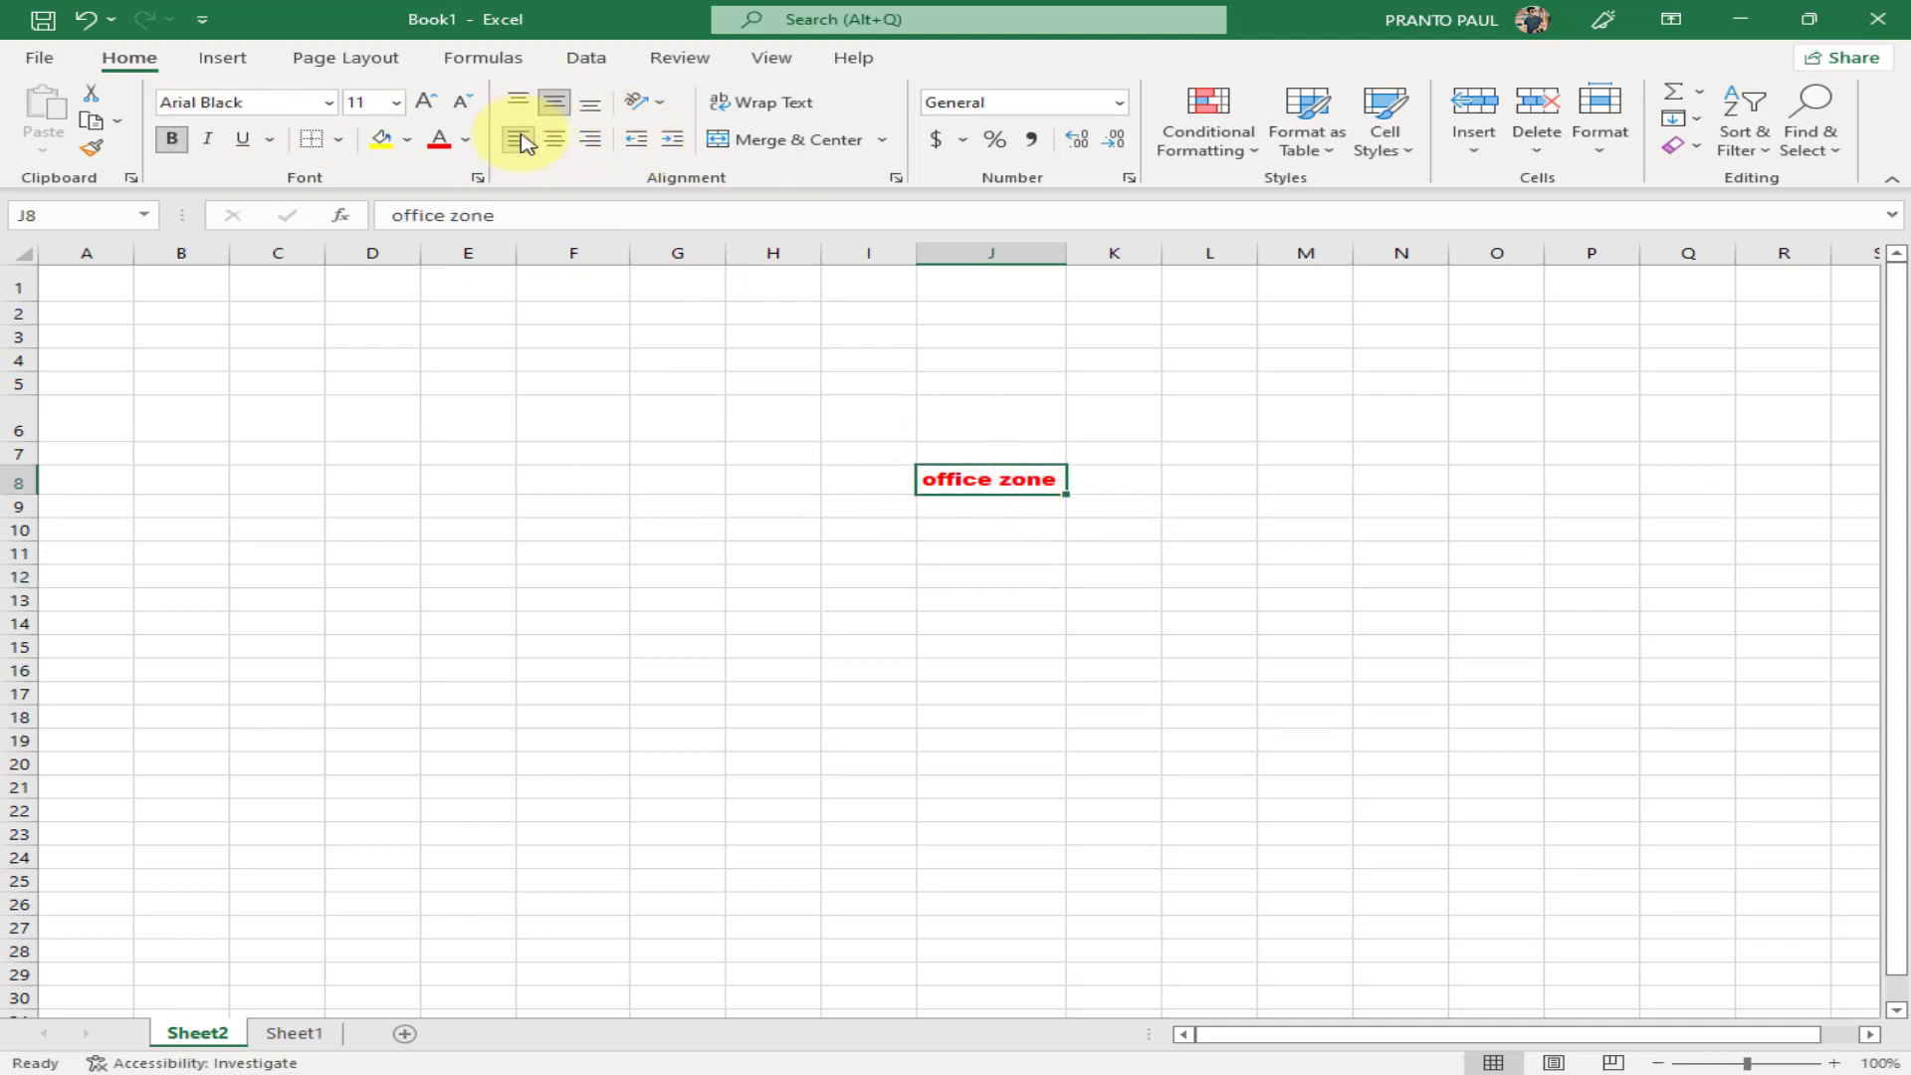
{"action": "left_click", "coordinate": [590, 140]}
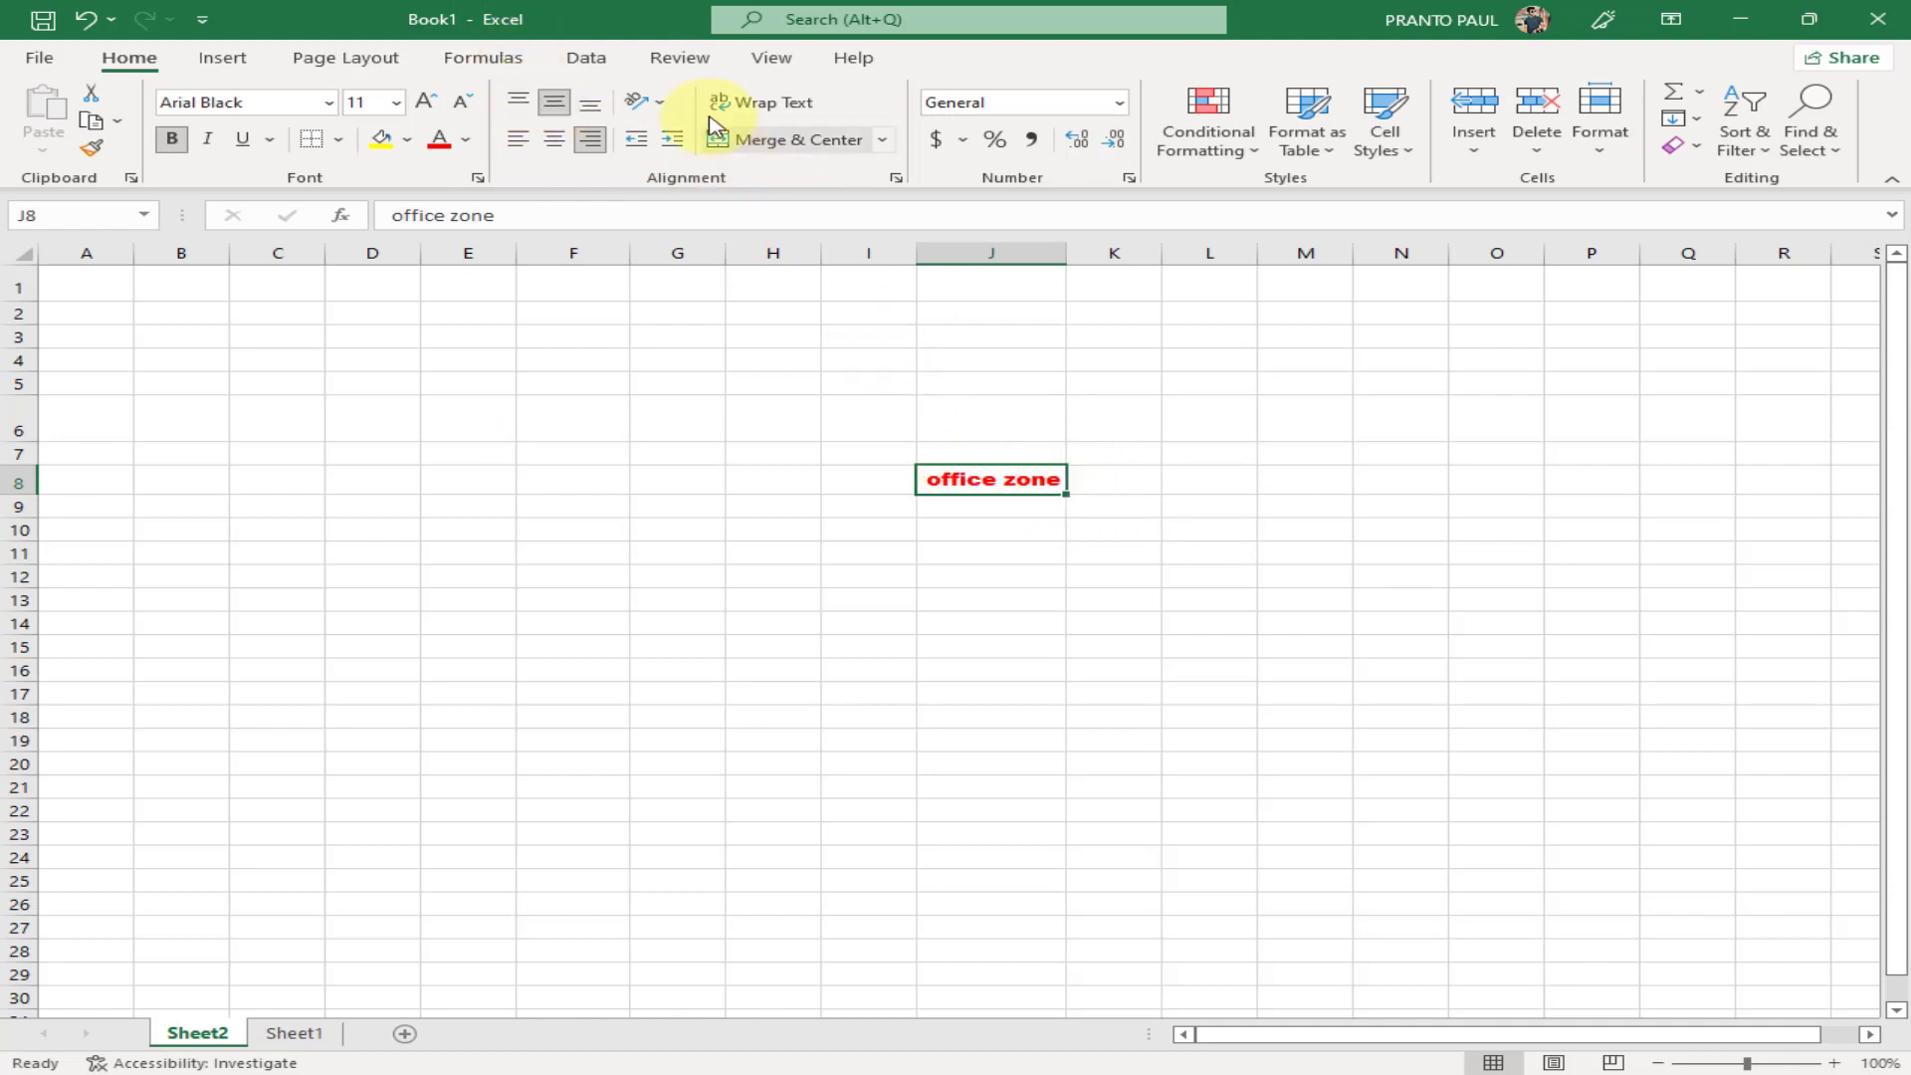
Angle the text in J8 counterclockwise, and switch its orientation to Angle Clockwise
{"action": "left_click", "coordinate": [664, 105]}
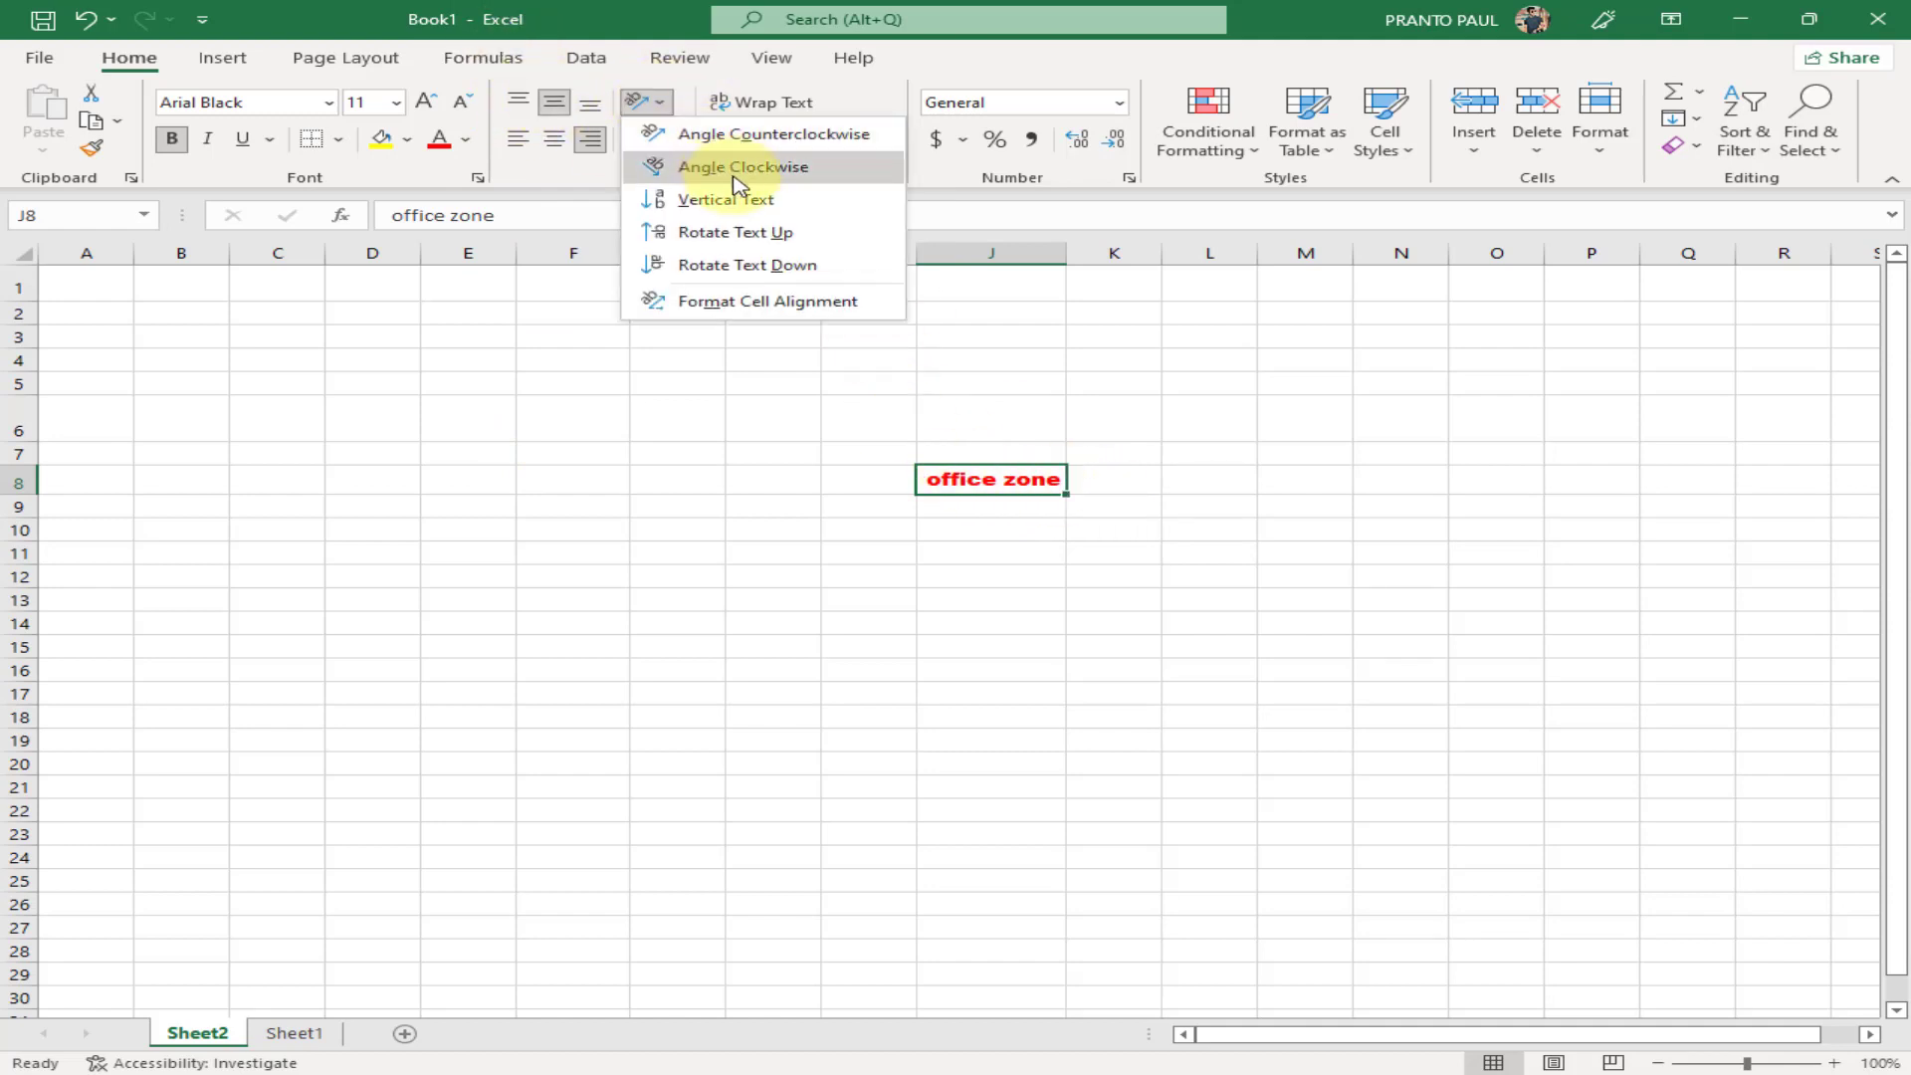
{"action": "left_click", "coordinate": [734, 136]}
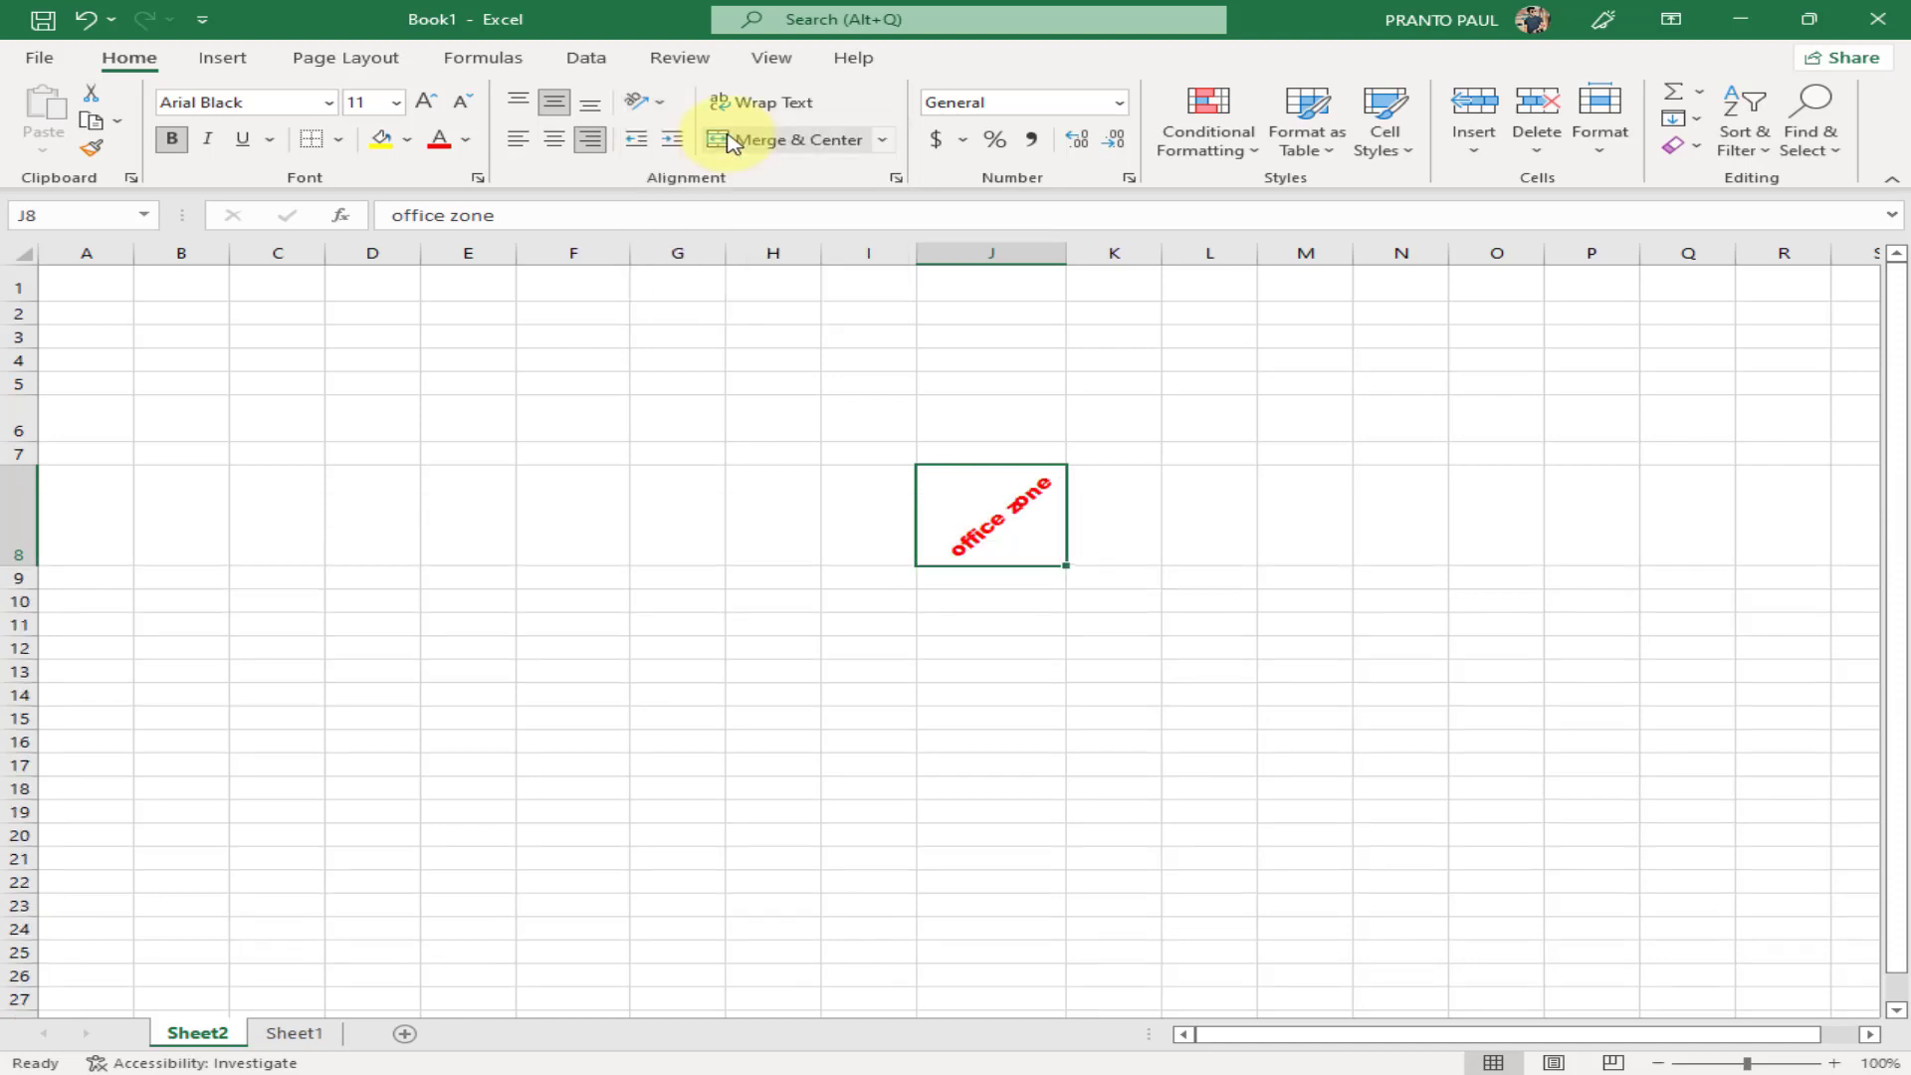
{"action": "left_click", "coordinate": [652, 101]}
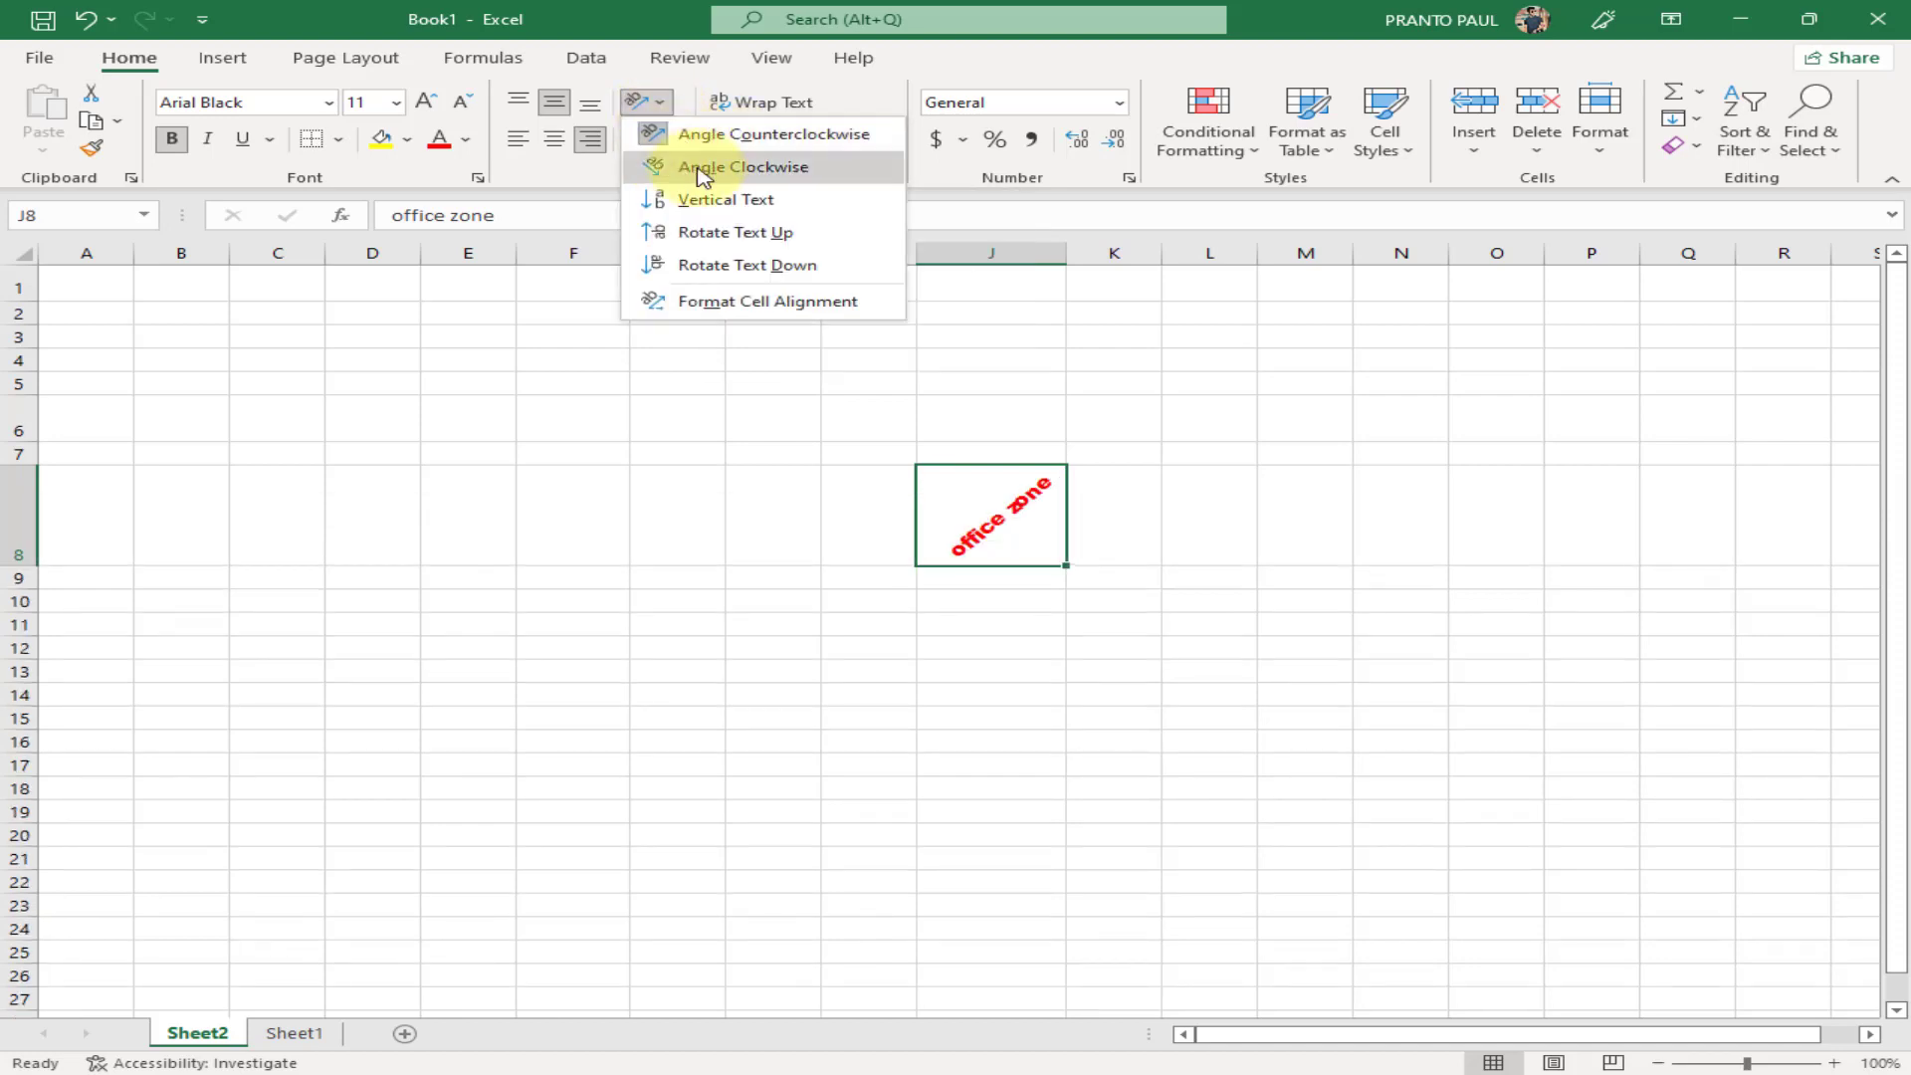
{"action": "left_click", "coordinate": [704, 169]}
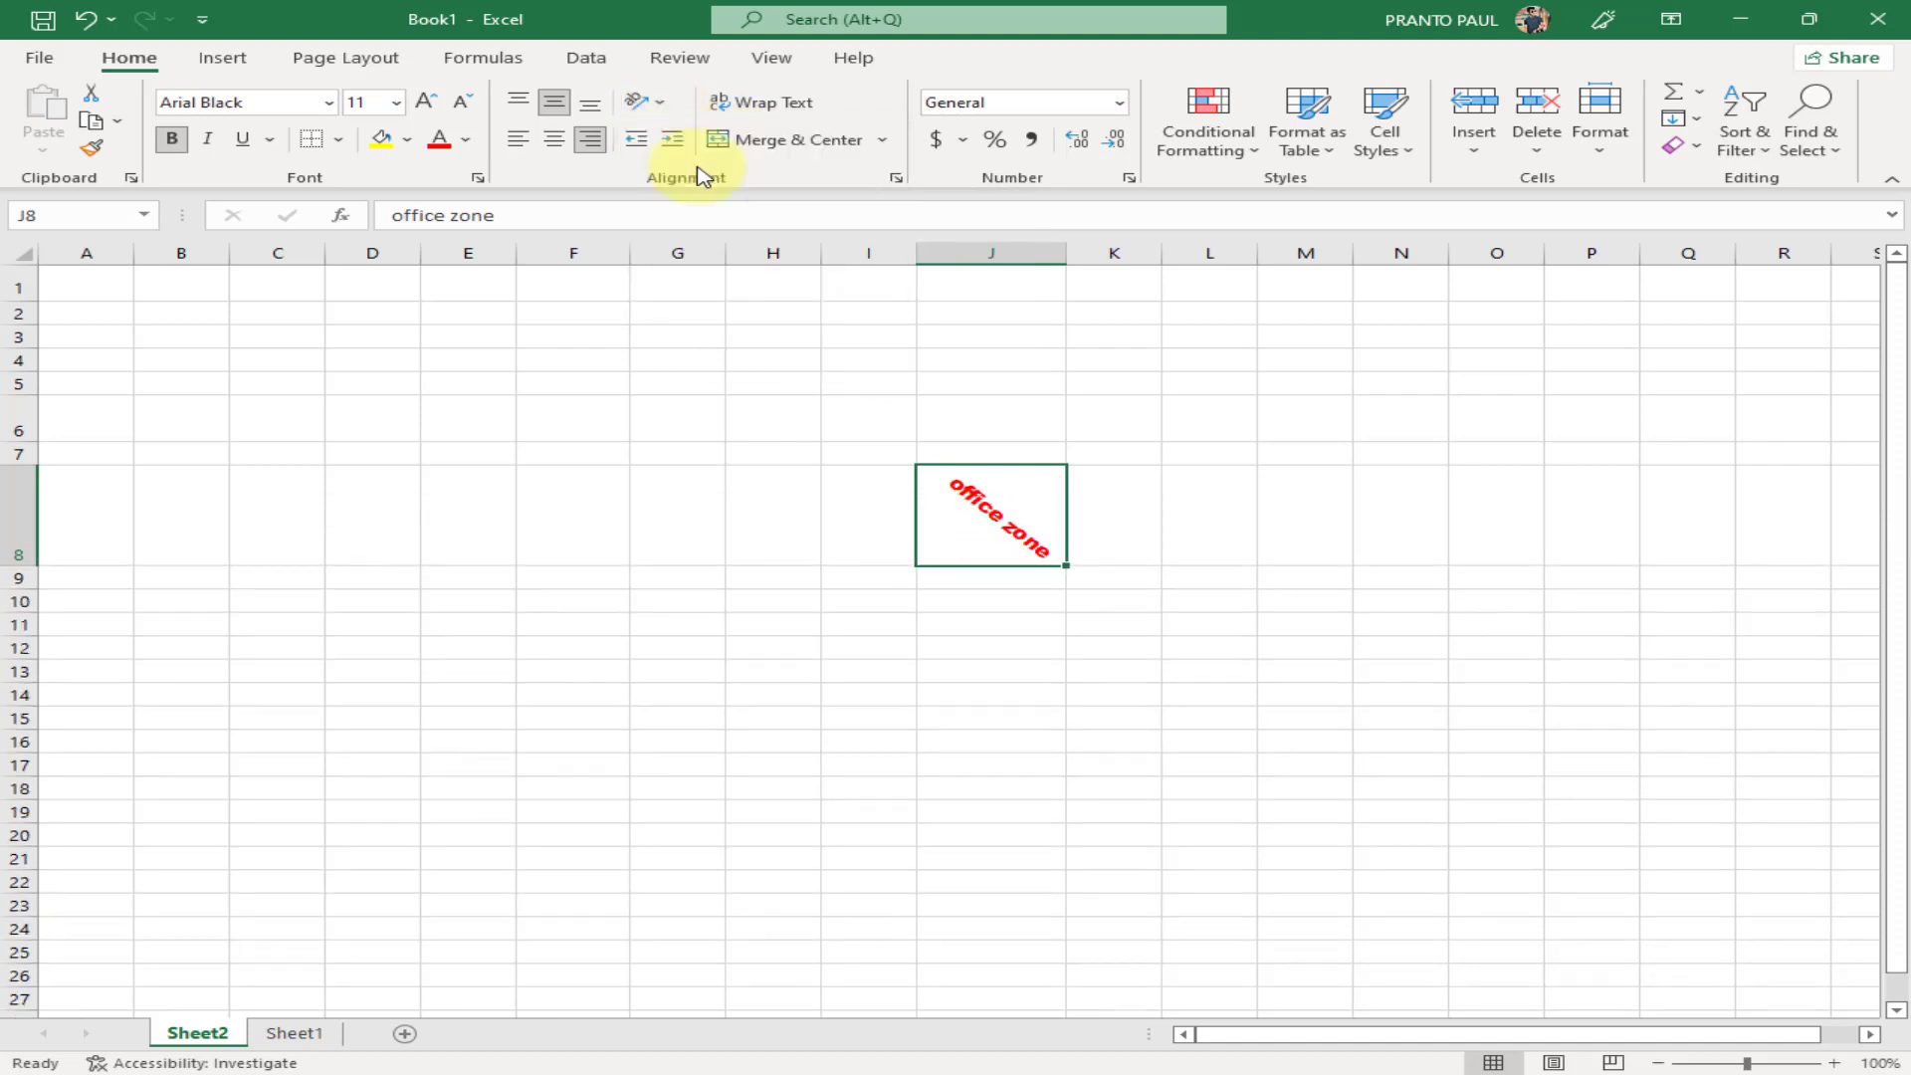
Undo both orientation changes on the text in J8
{"action": "key", "text": "ctrl+z"}
{"action": "key", "text": "ctrl+z"}
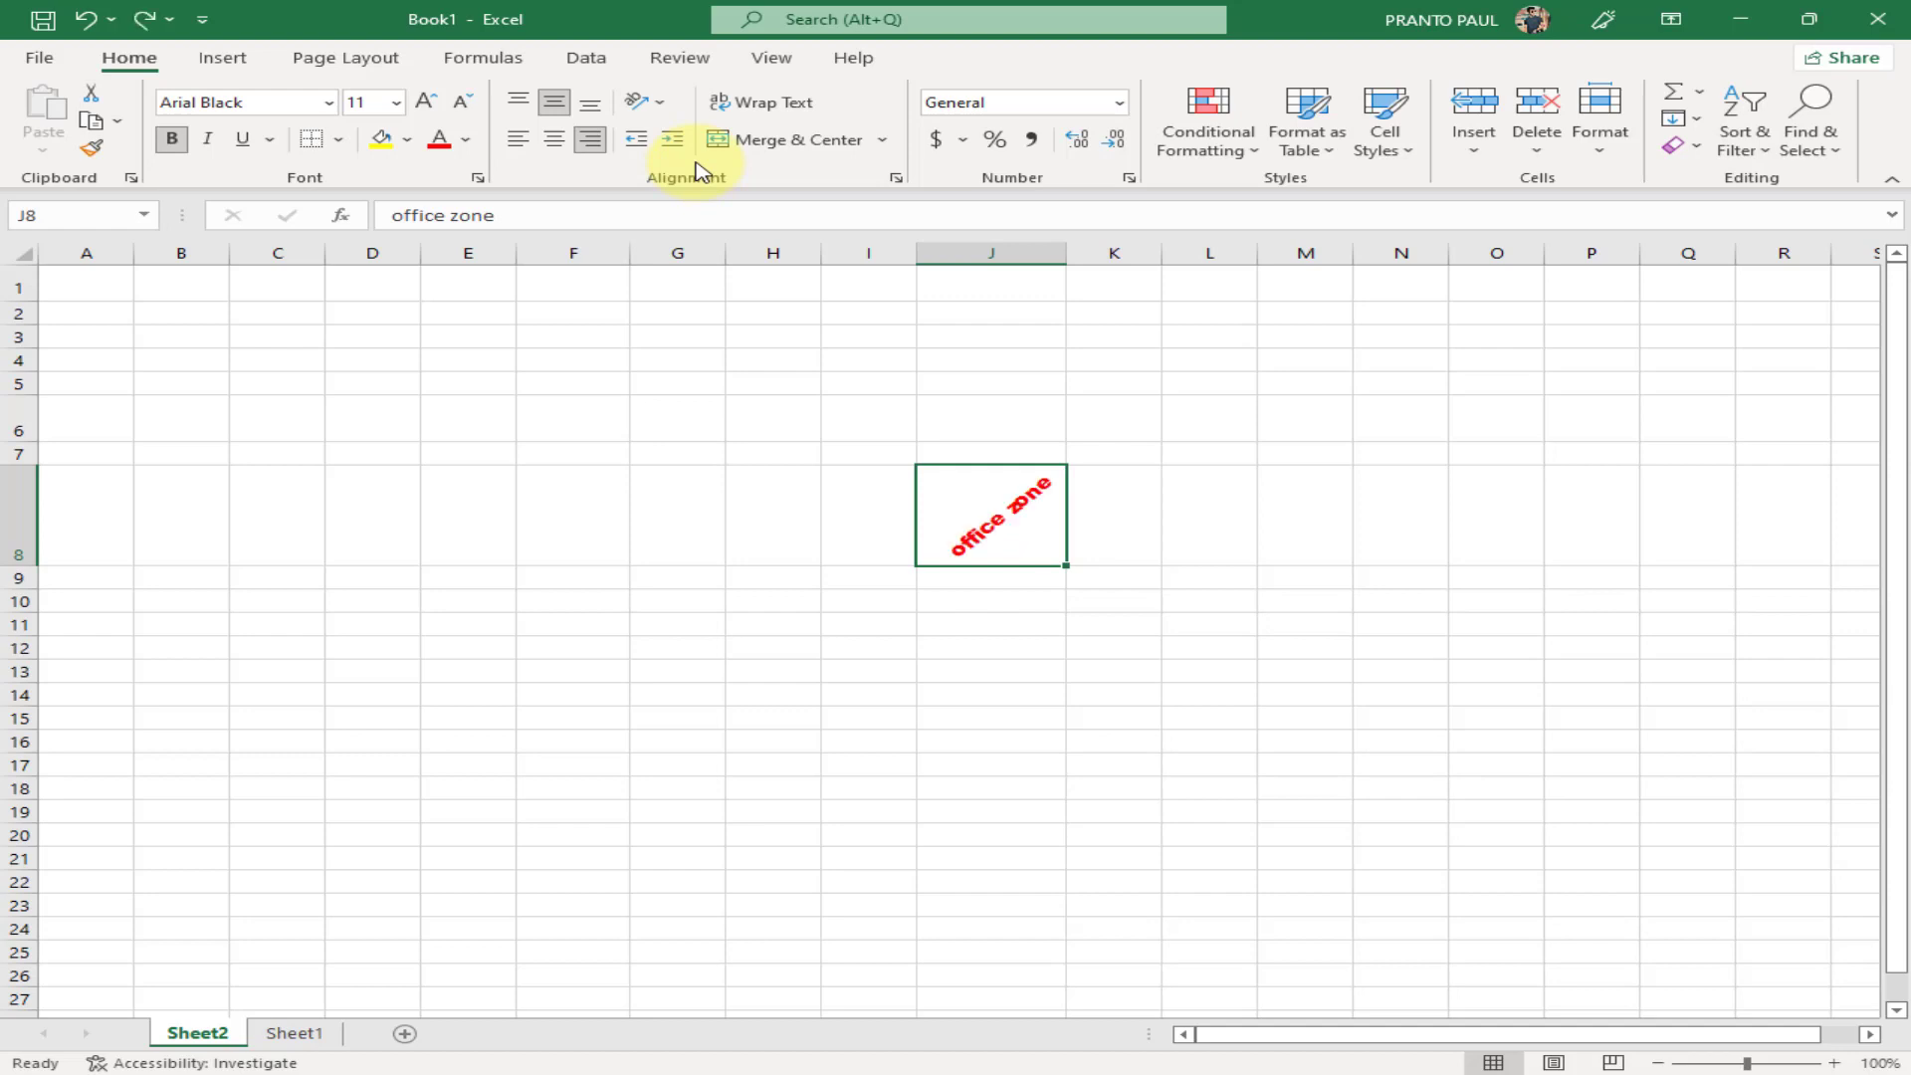
{"action": "left_click", "coordinate": [1062, 583]}
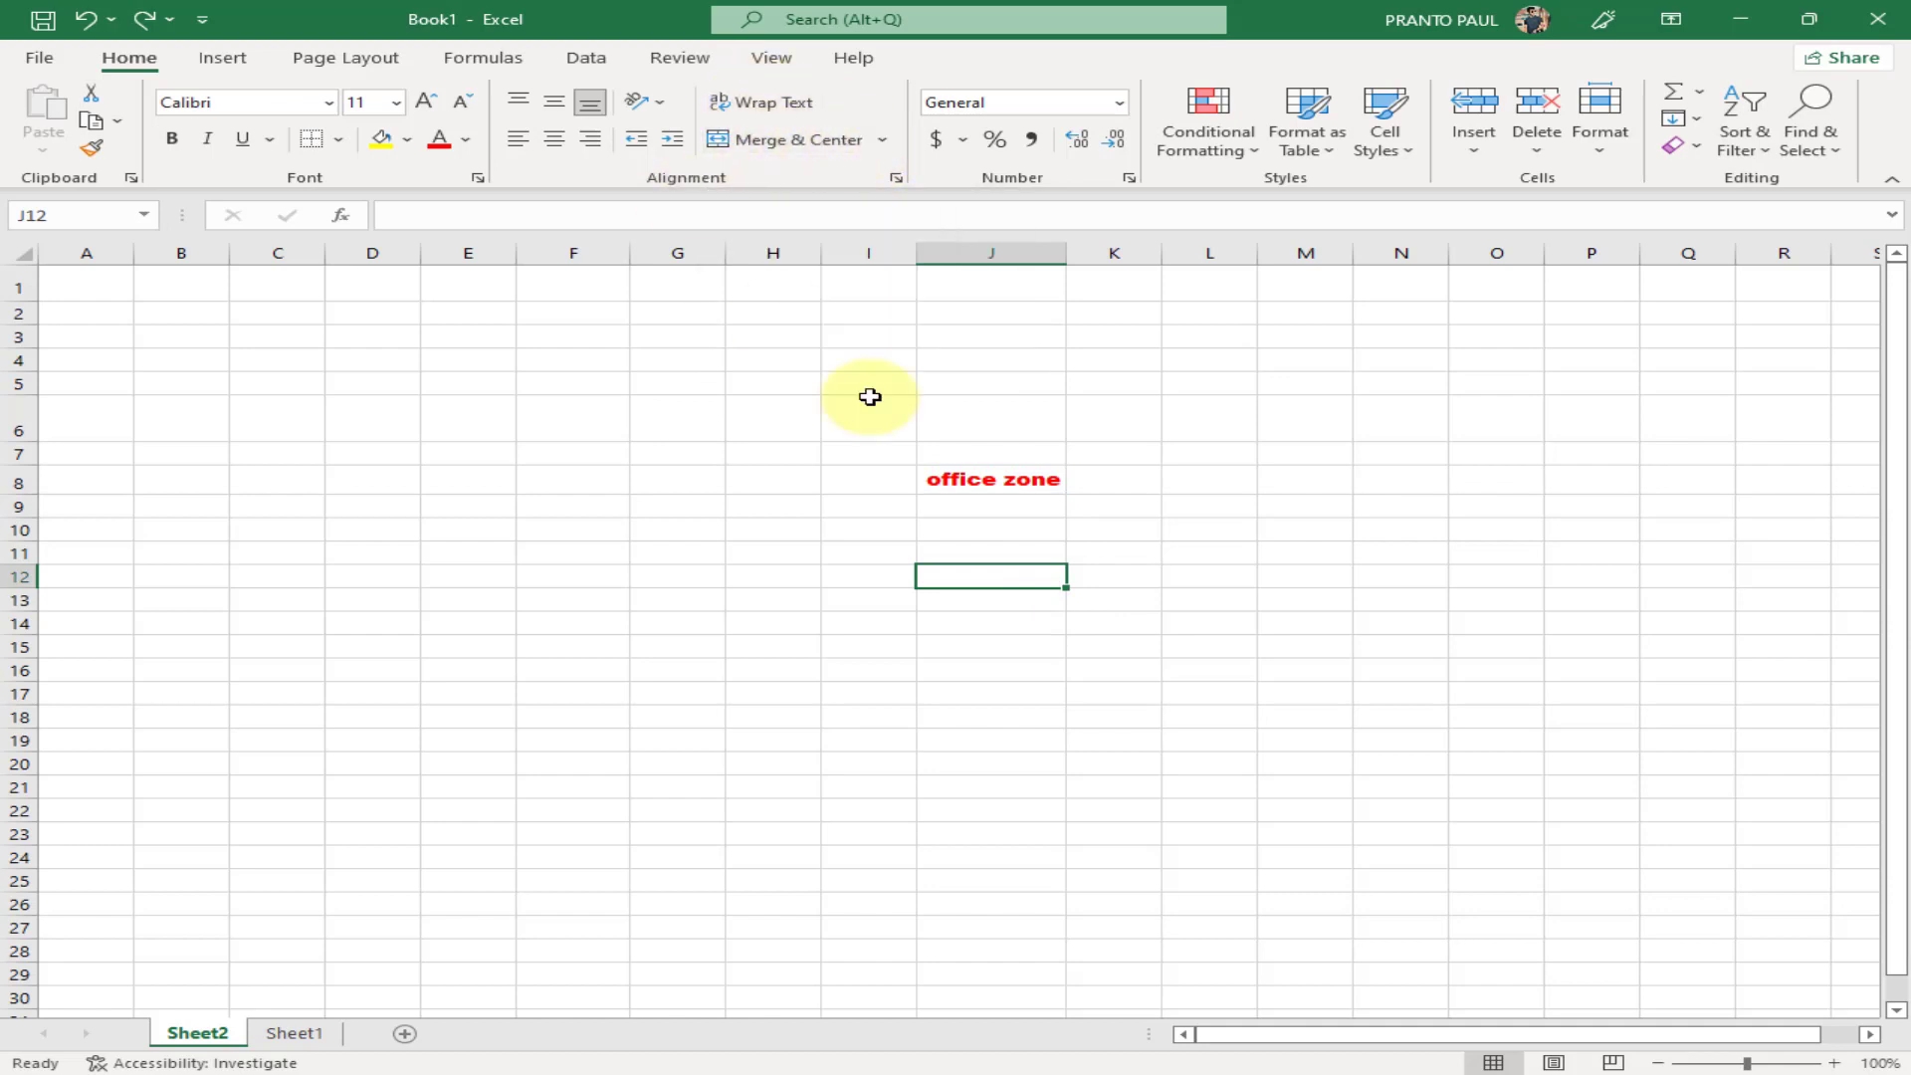
Enter "office" and "zone" on two separate lines within cell D8
{"action": "left_click", "coordinate": [399, 479]}
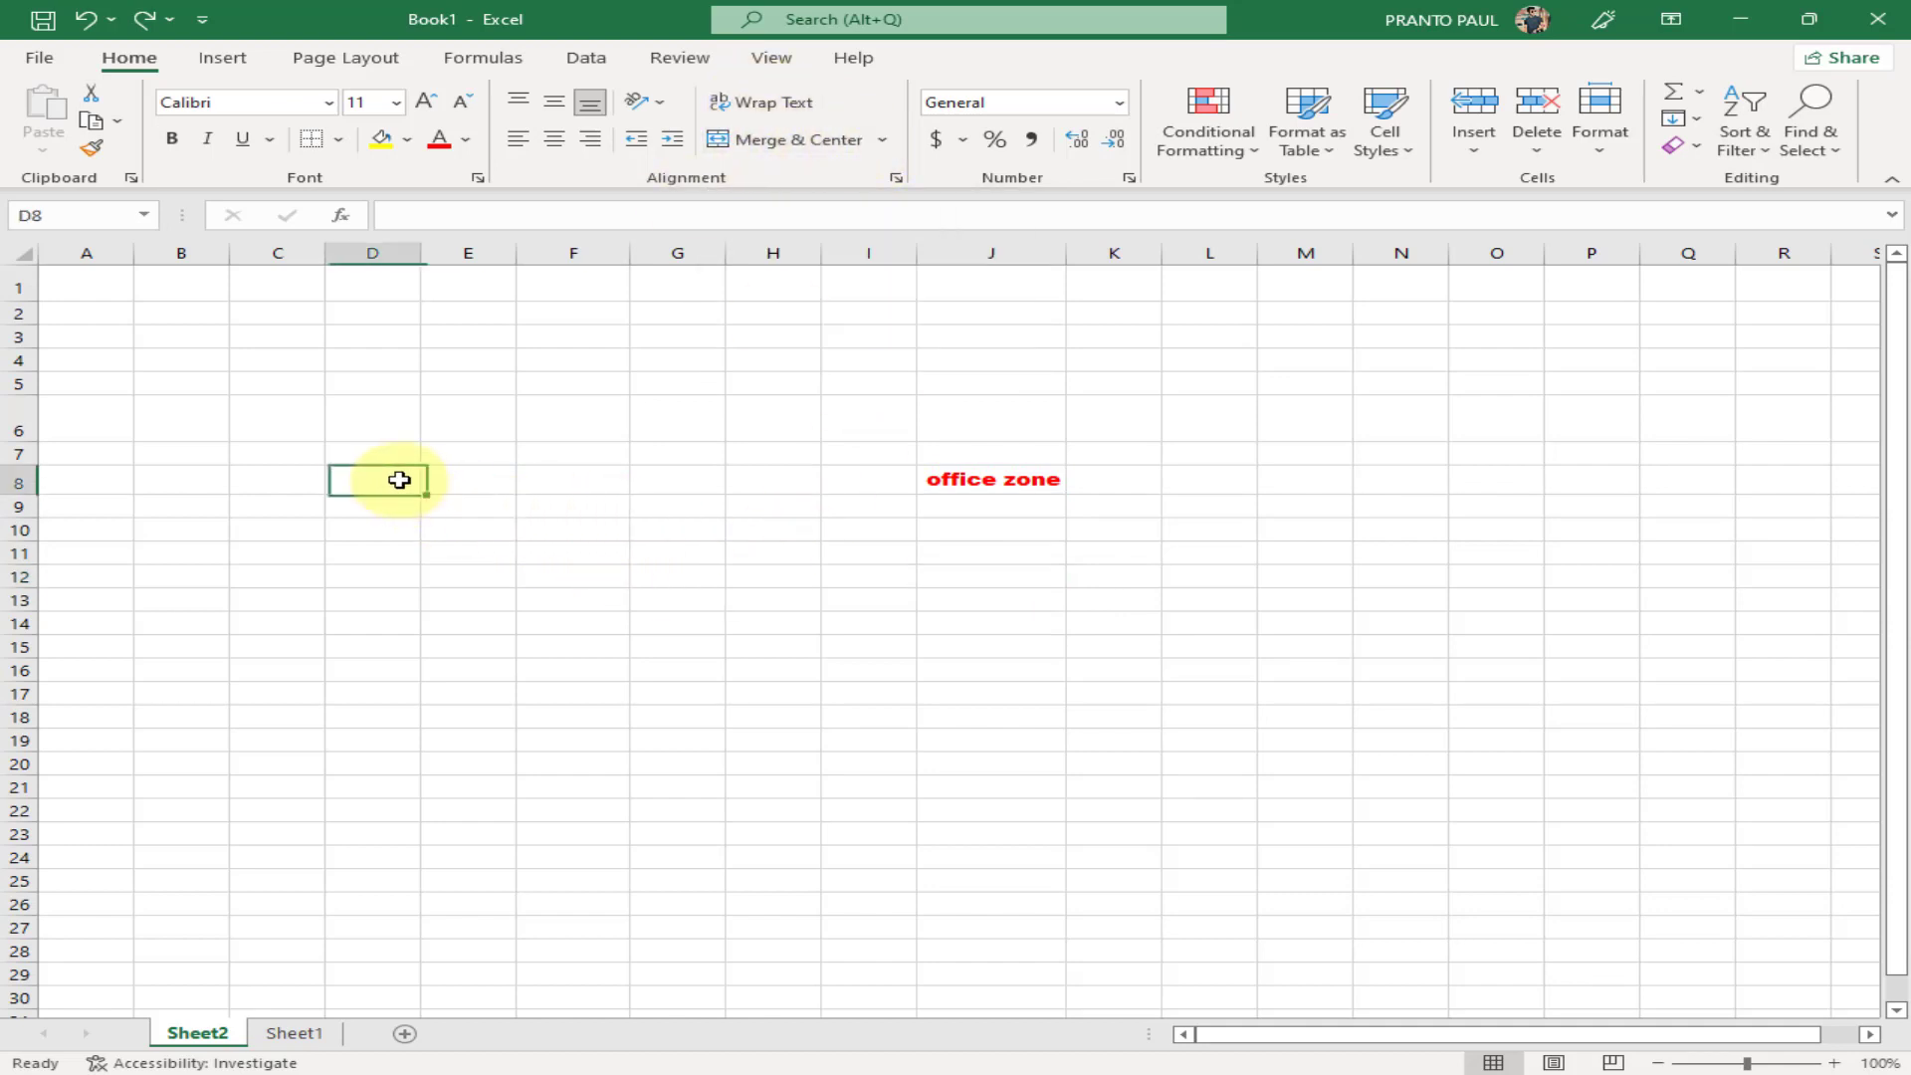
{"action": "type", "text": "office"}
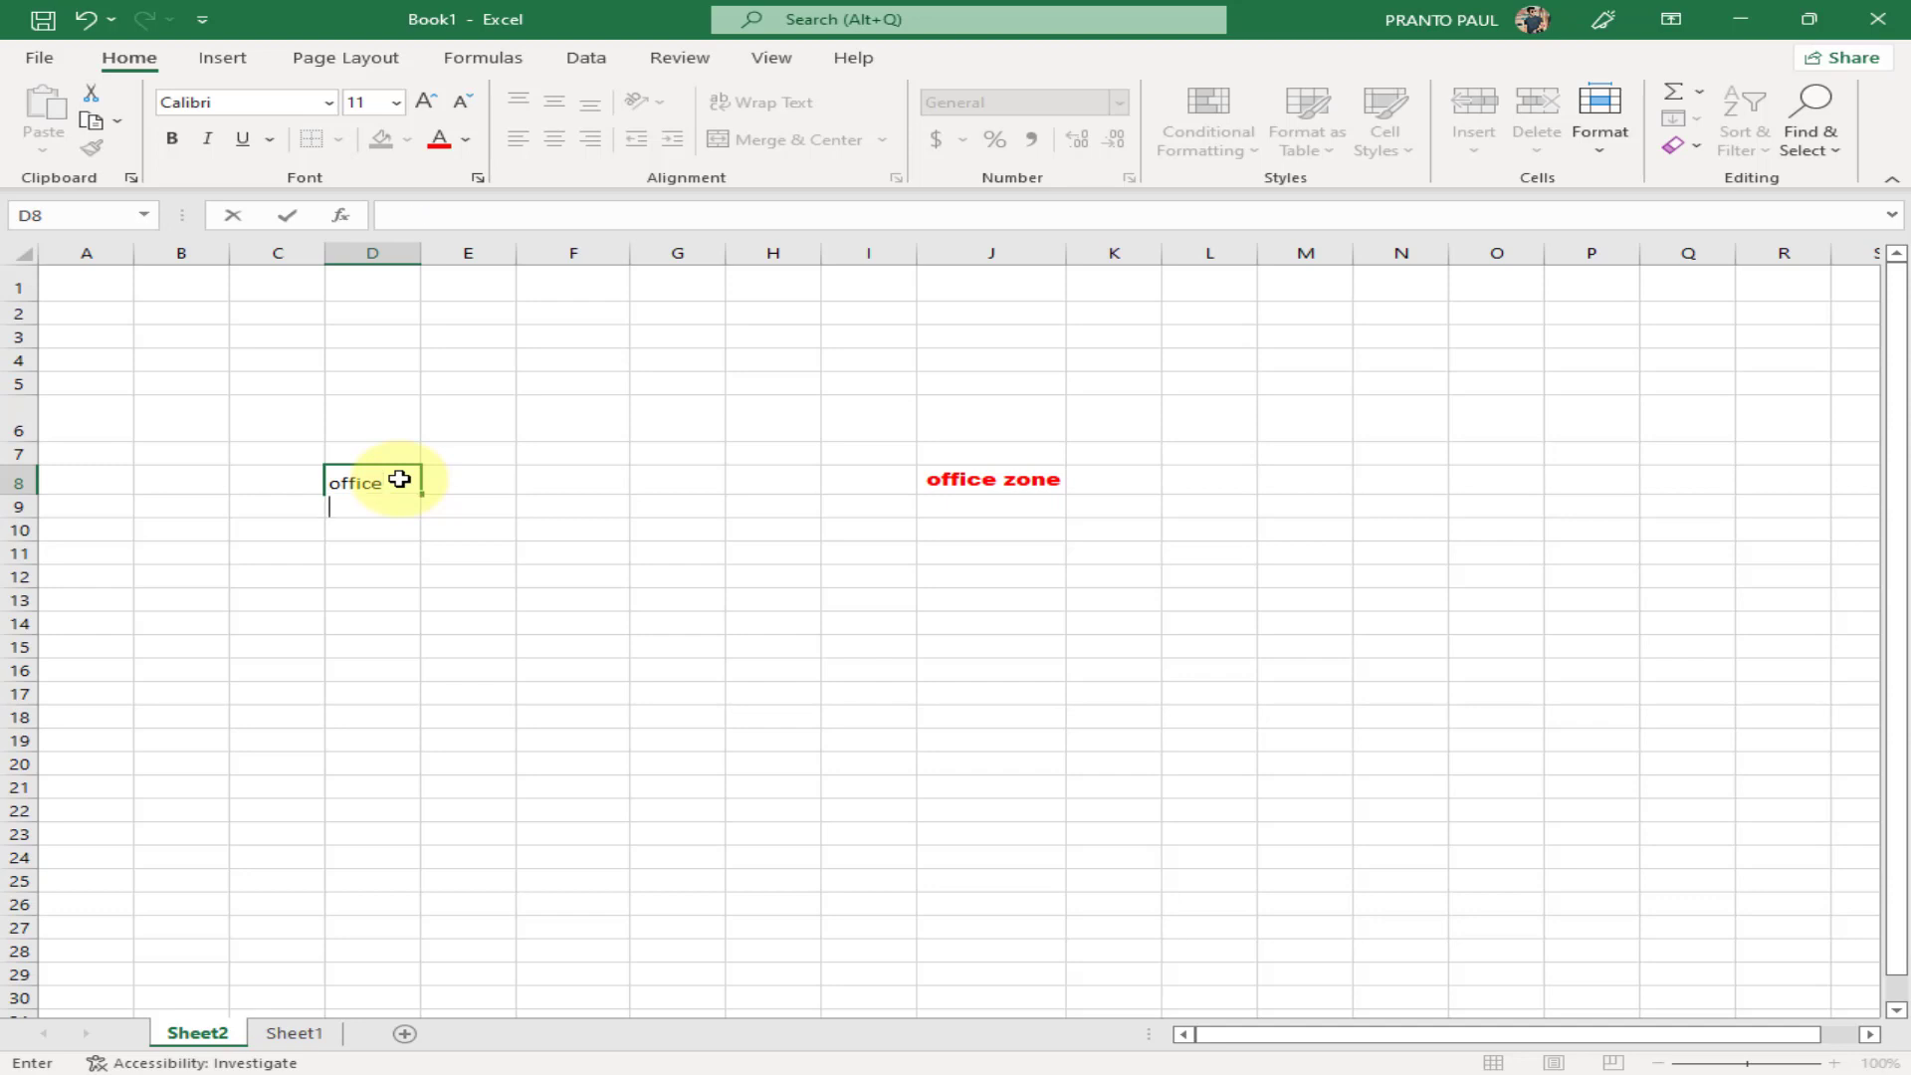
{"action": "left_click", "coordinate": [674, 682]}
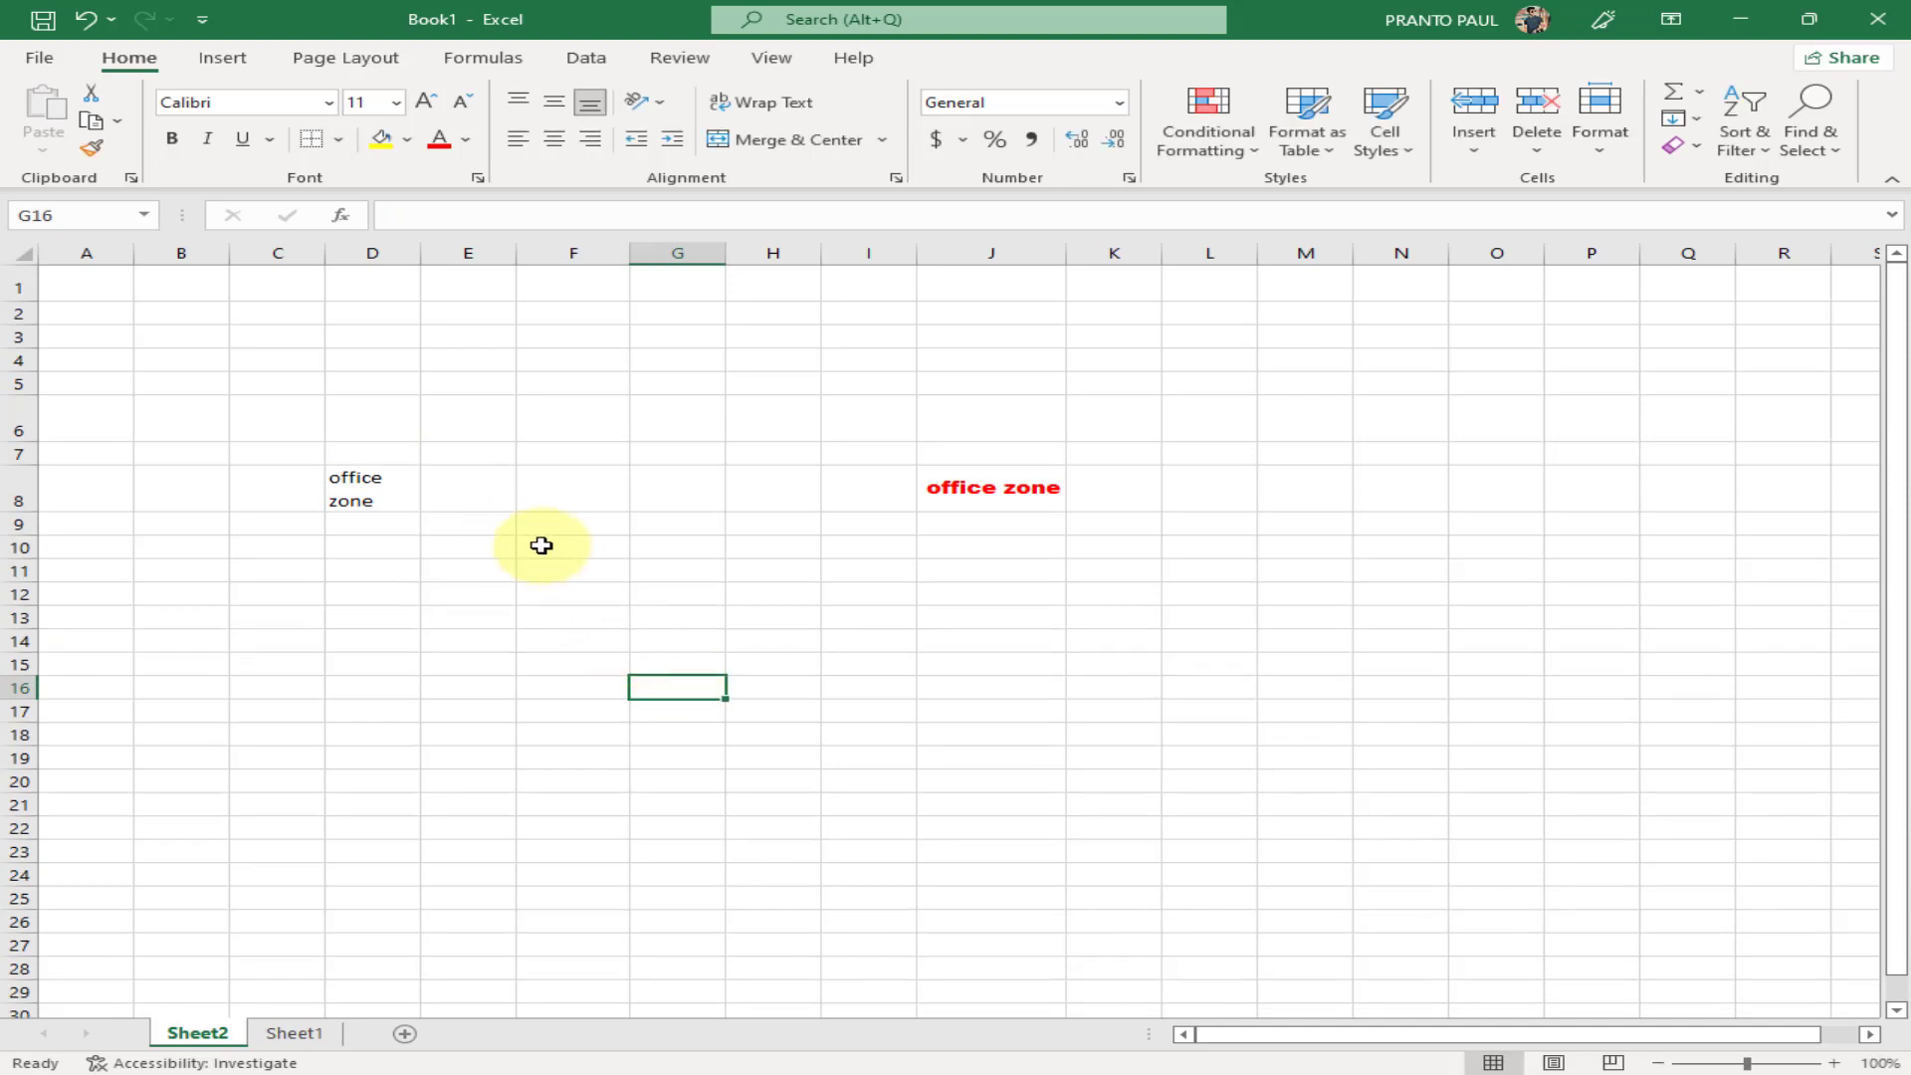
Grow the font of the text in D8 to size 14 and widen column D
{"action": "left_click", "coordinate": [376, 482]}
{"action": "left_click", "coordinate": [425, 101]}
{"action": "left_click", "coordinate": [425, 100]}
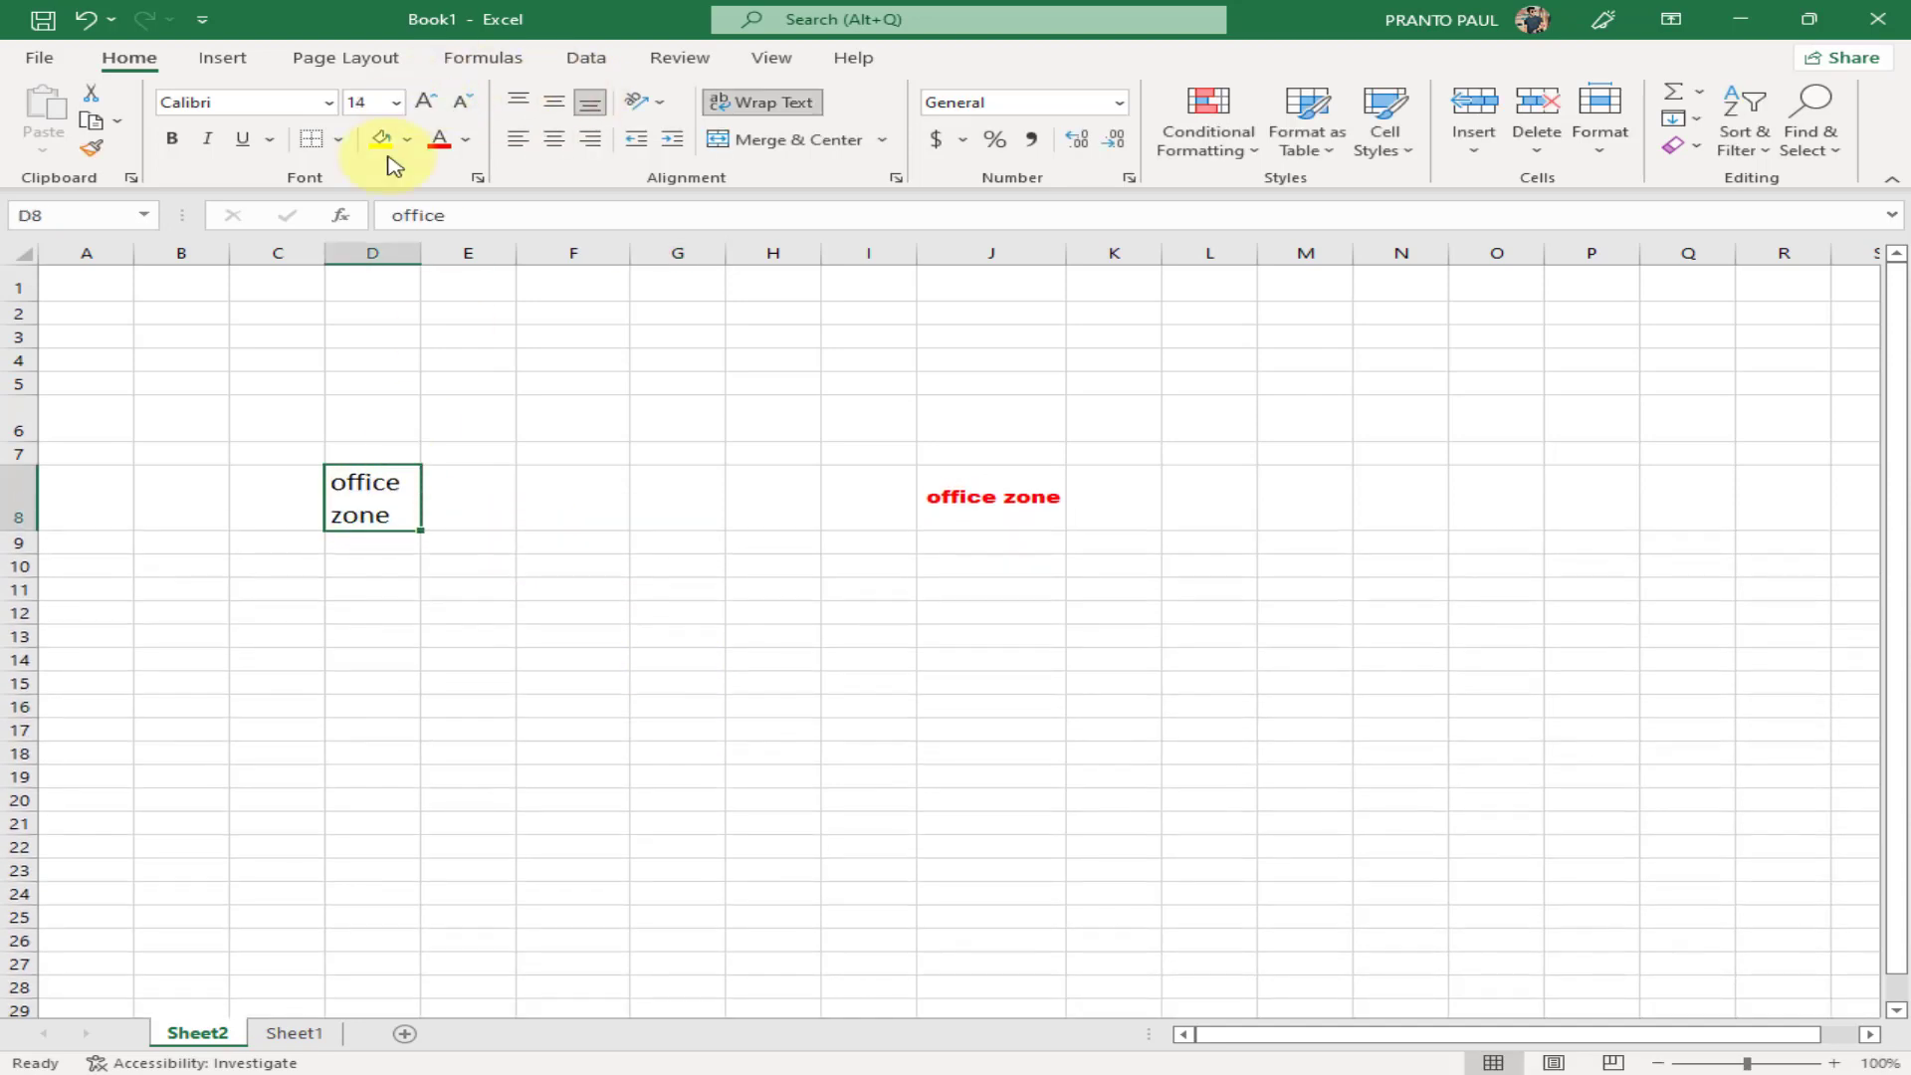
{"action": "left_click_drag", "start_coordinate": [404, 241], "coordinate": [502, 252]}
{"action": "left_click", "coordinate": [687, 653]}
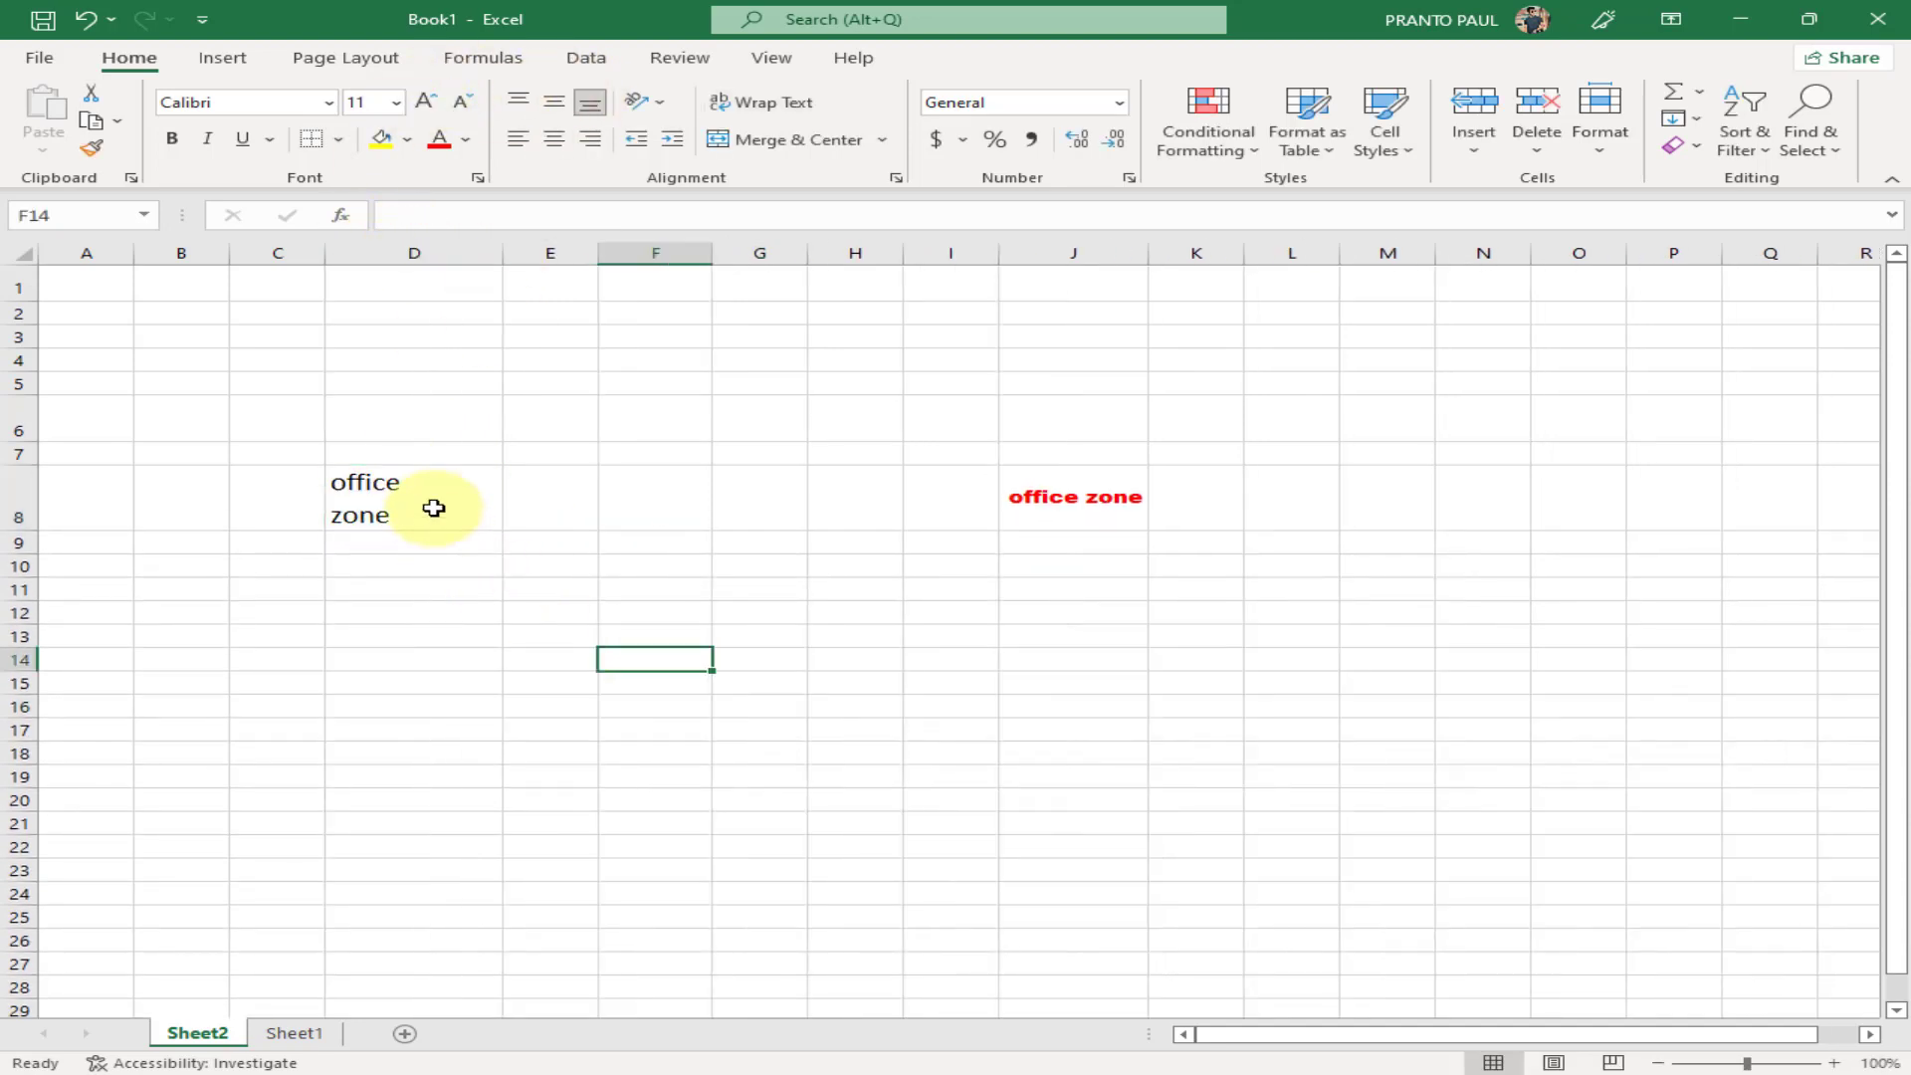
Delete the "office zone" text from cell J8
{"action": "left_click", "coordinate": [437, 503]}
{"action": "left_click", "coordinate": [1088, 497]}
{"action": "key", "text": "Delete"}
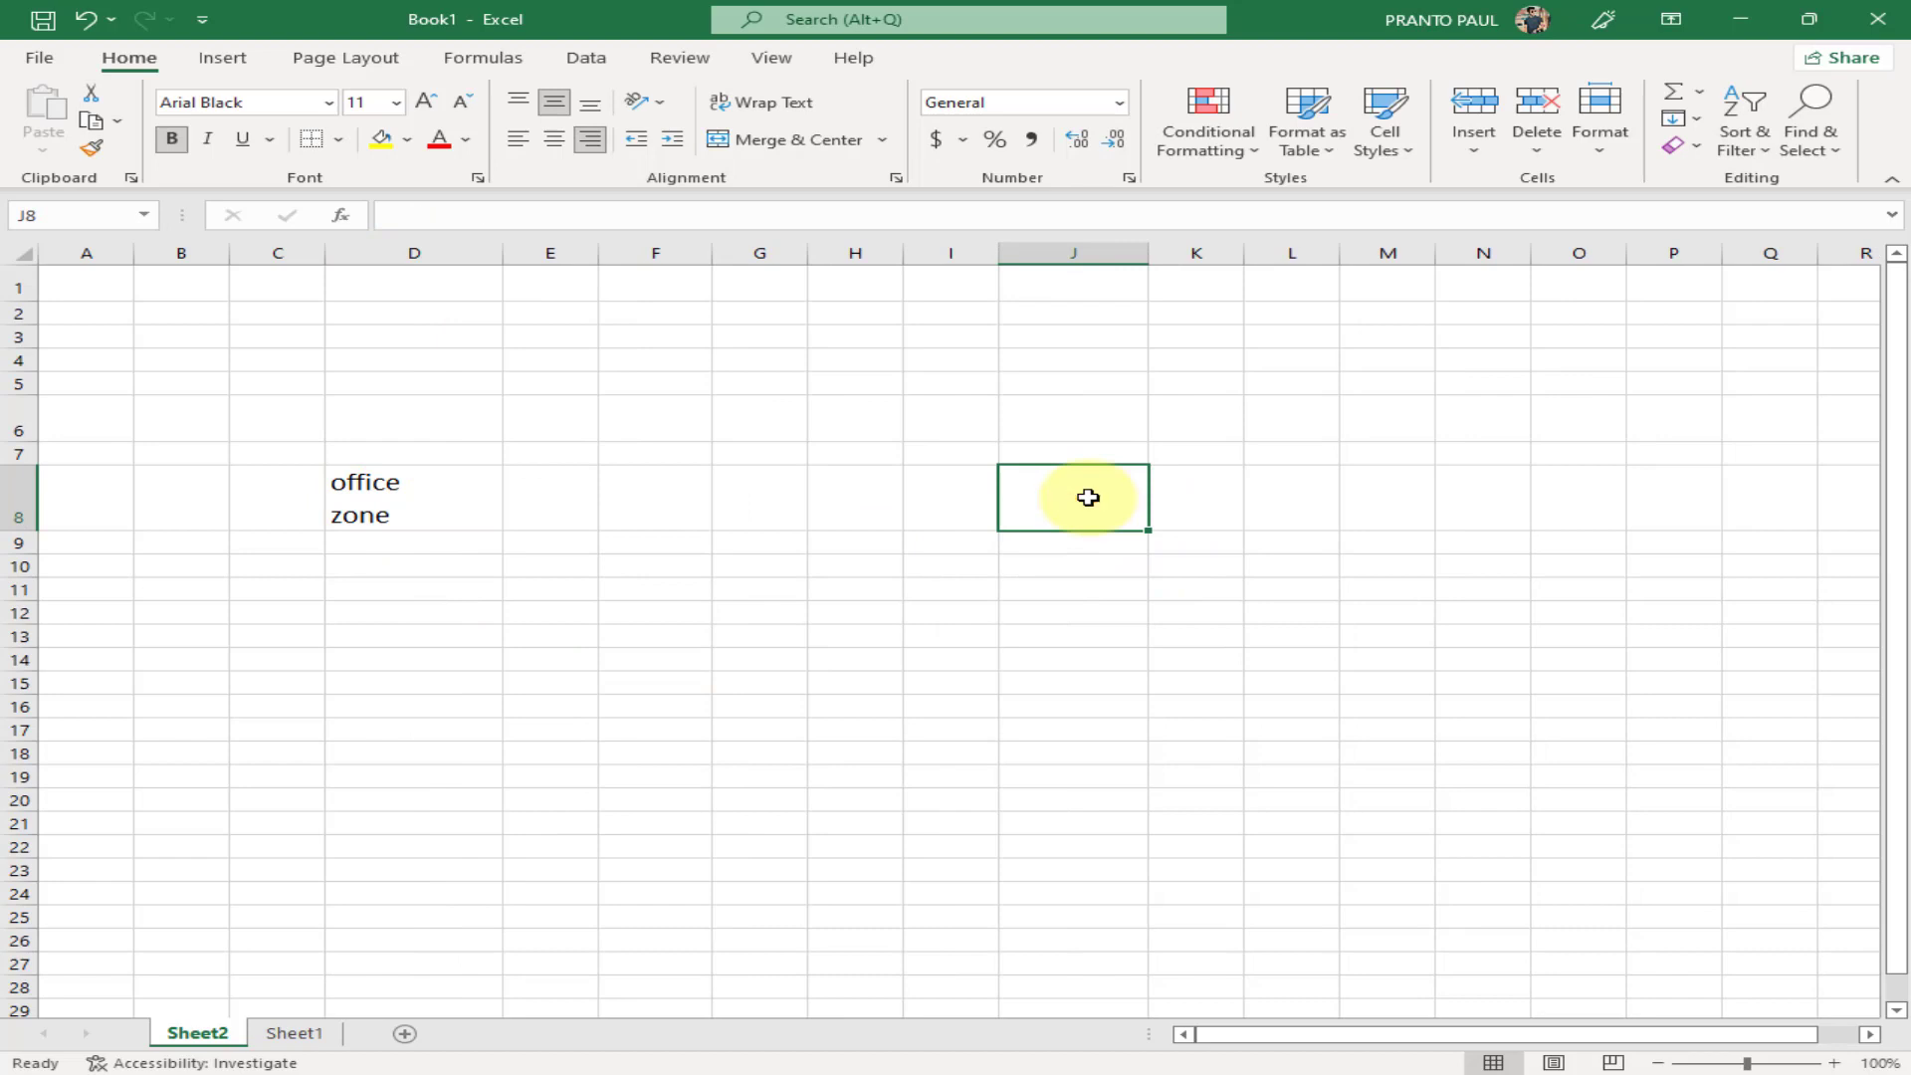
{"action": "left_click", "coordinate": [939, 781]}
Merge and center the range D8:I10 around the two-line "office zone" text
{"action": "left_click", "coordinate": [367, 516]}
{"action": "left_click_drag", "start_coordinate": [554, 455], "coordinate": [1140, 570]}
{"action": "left_click", "coordinate": [1143, 687]}
{"action": "left_click_drag", "start_coordinate": [366, 482], "coordinate": [947, 558]}
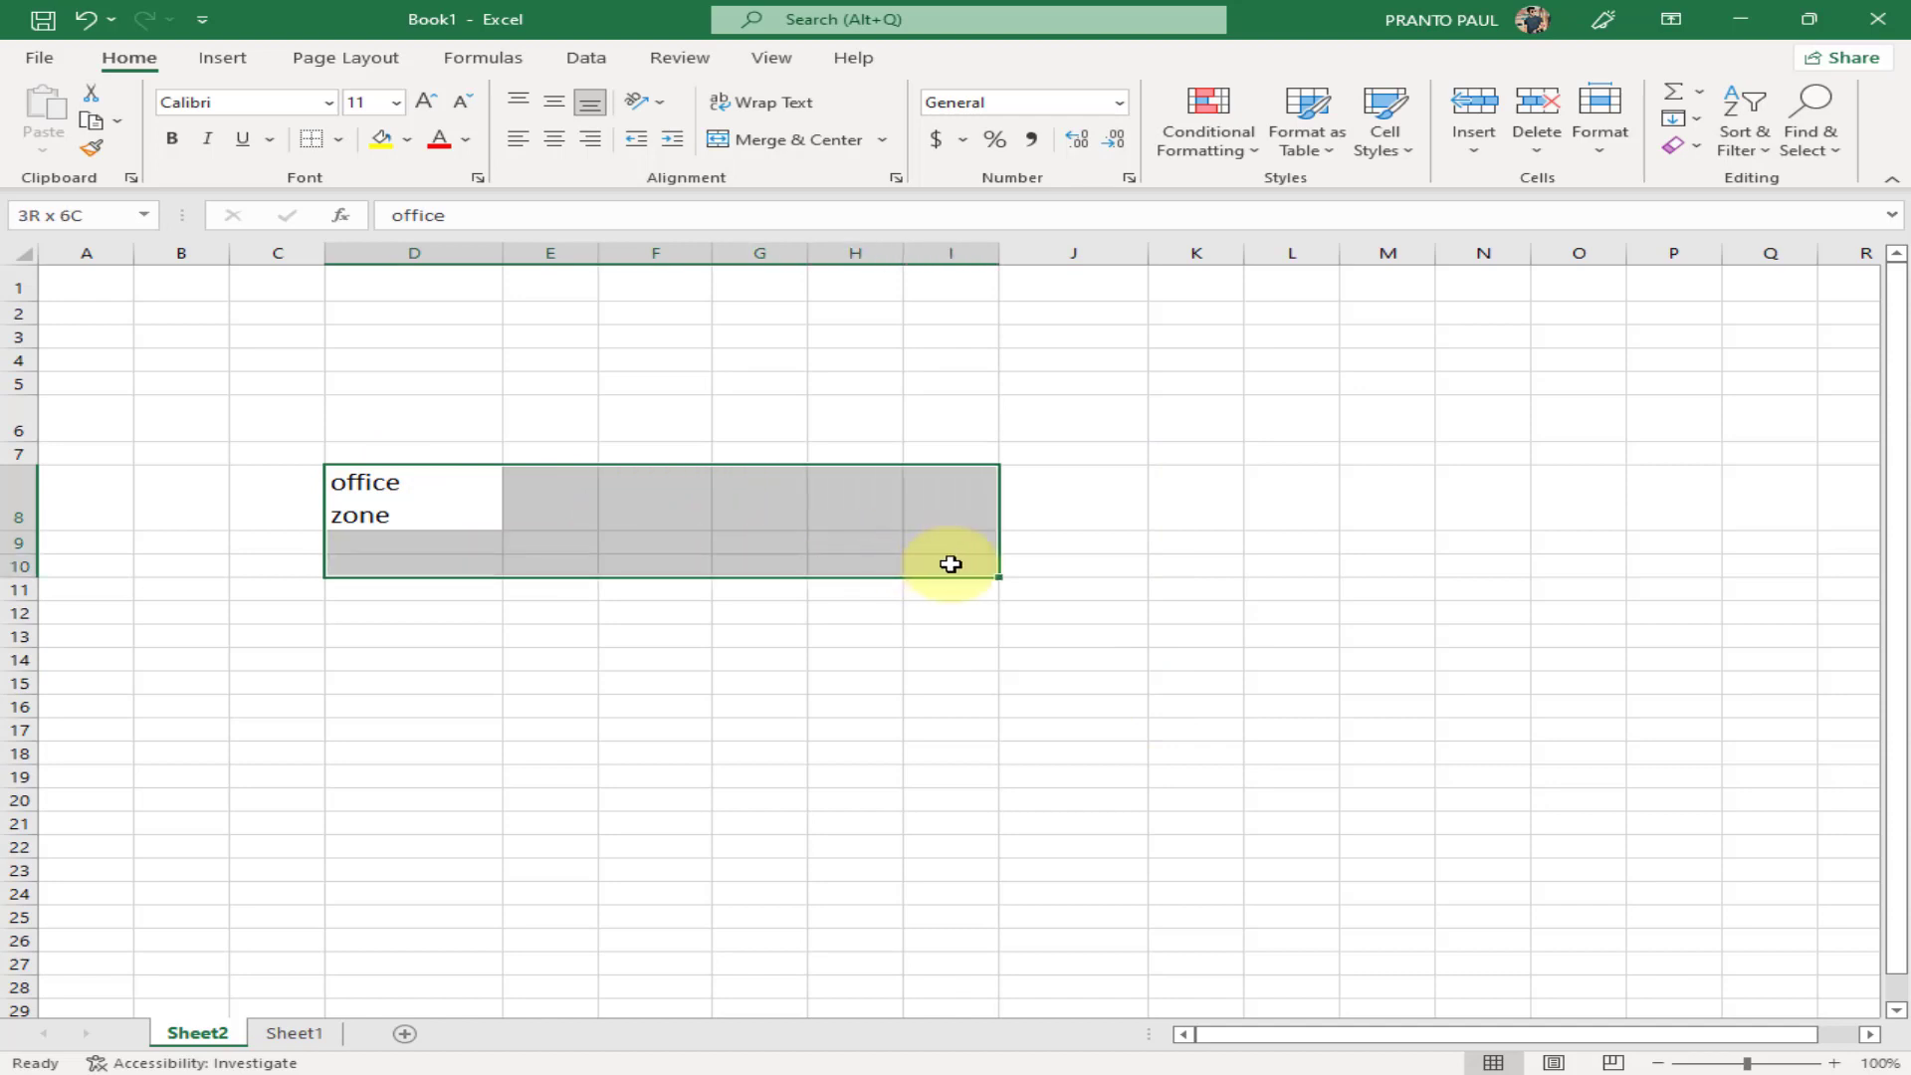
{"action": "left_click", "coordinate": [804, 149]}
{"action": "left_click", "coordinate": [940, 659]}
{"action": "left_click", "coordinate": [790, 550]}
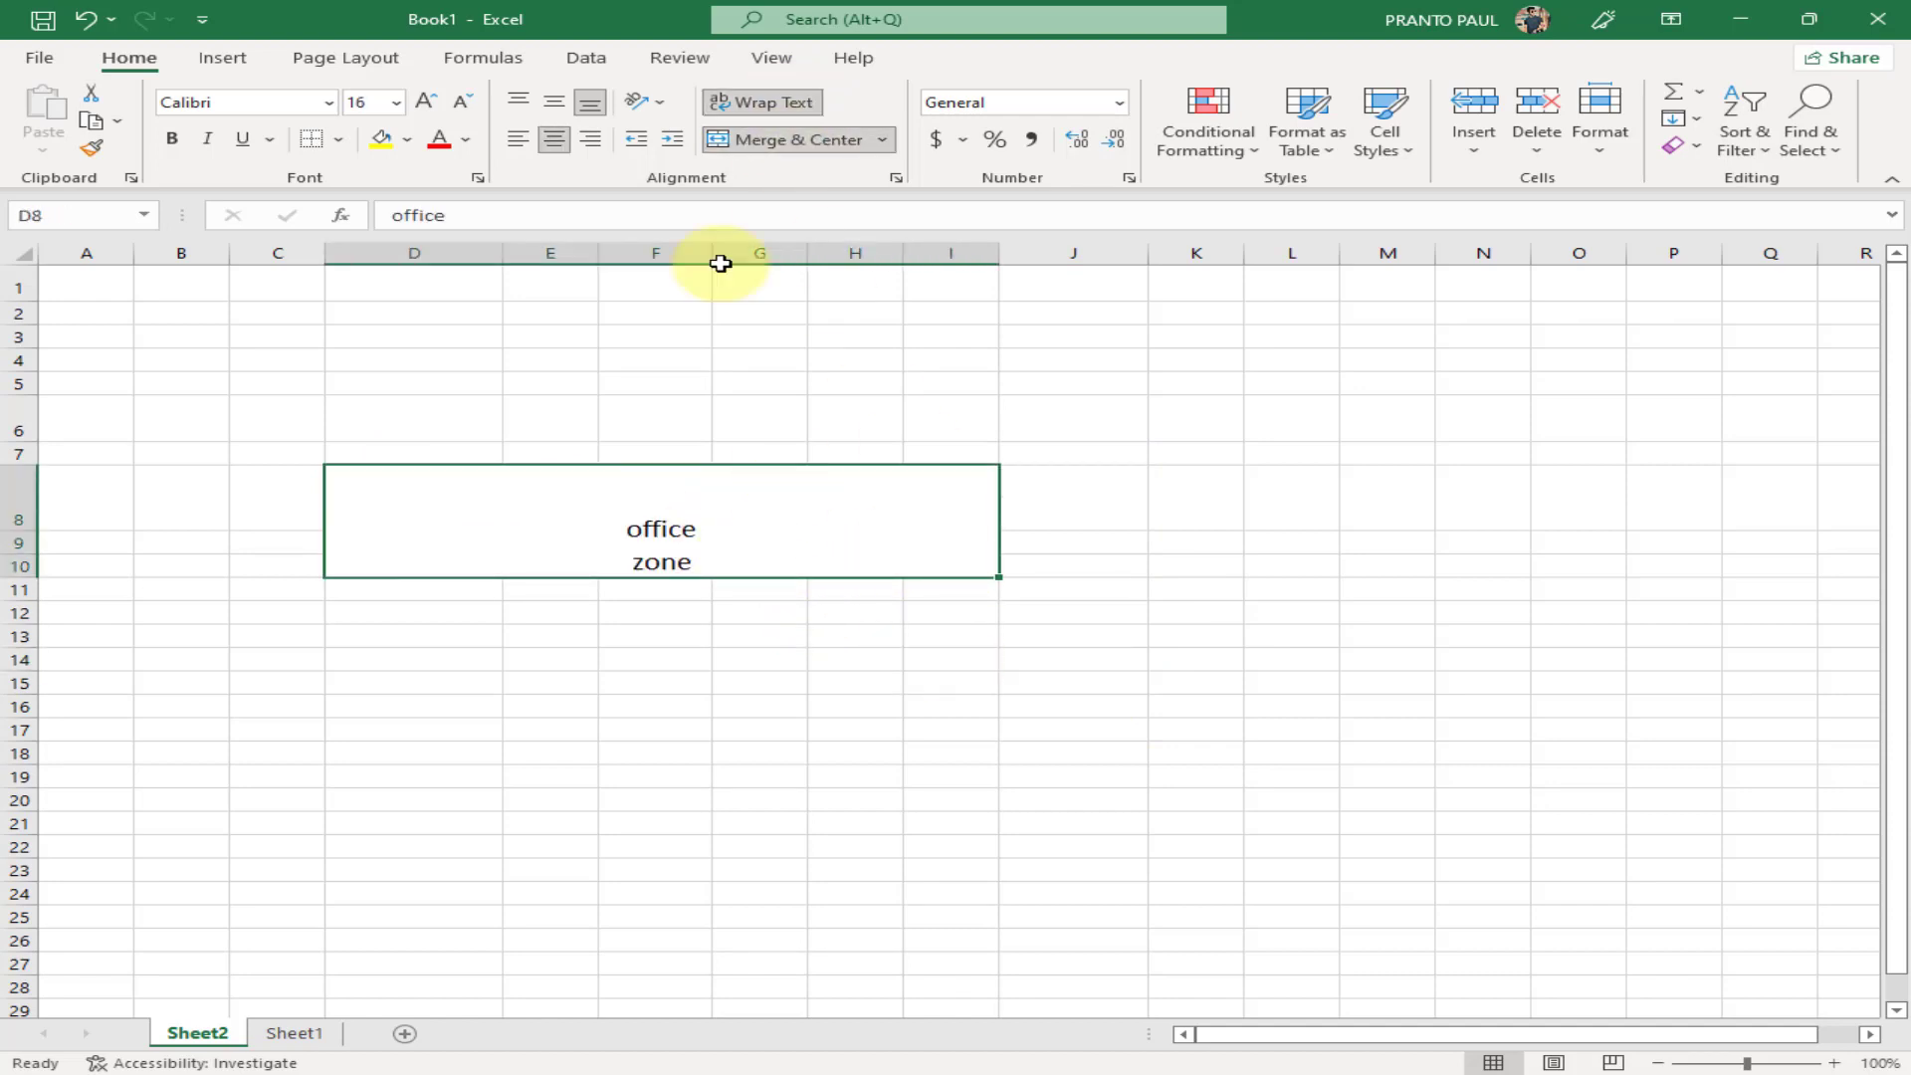
Middle-align the text in the merged cell vertically and grow its font to size 22
{"action": "left_click", "coordinate": [555, 101]}
{"action": "left_click", "coordinate": [426, 102]}
{"action": "left_click", "coordinate": [426, 101]}
{"action": "left_click", "coordinate": [426, 102]}
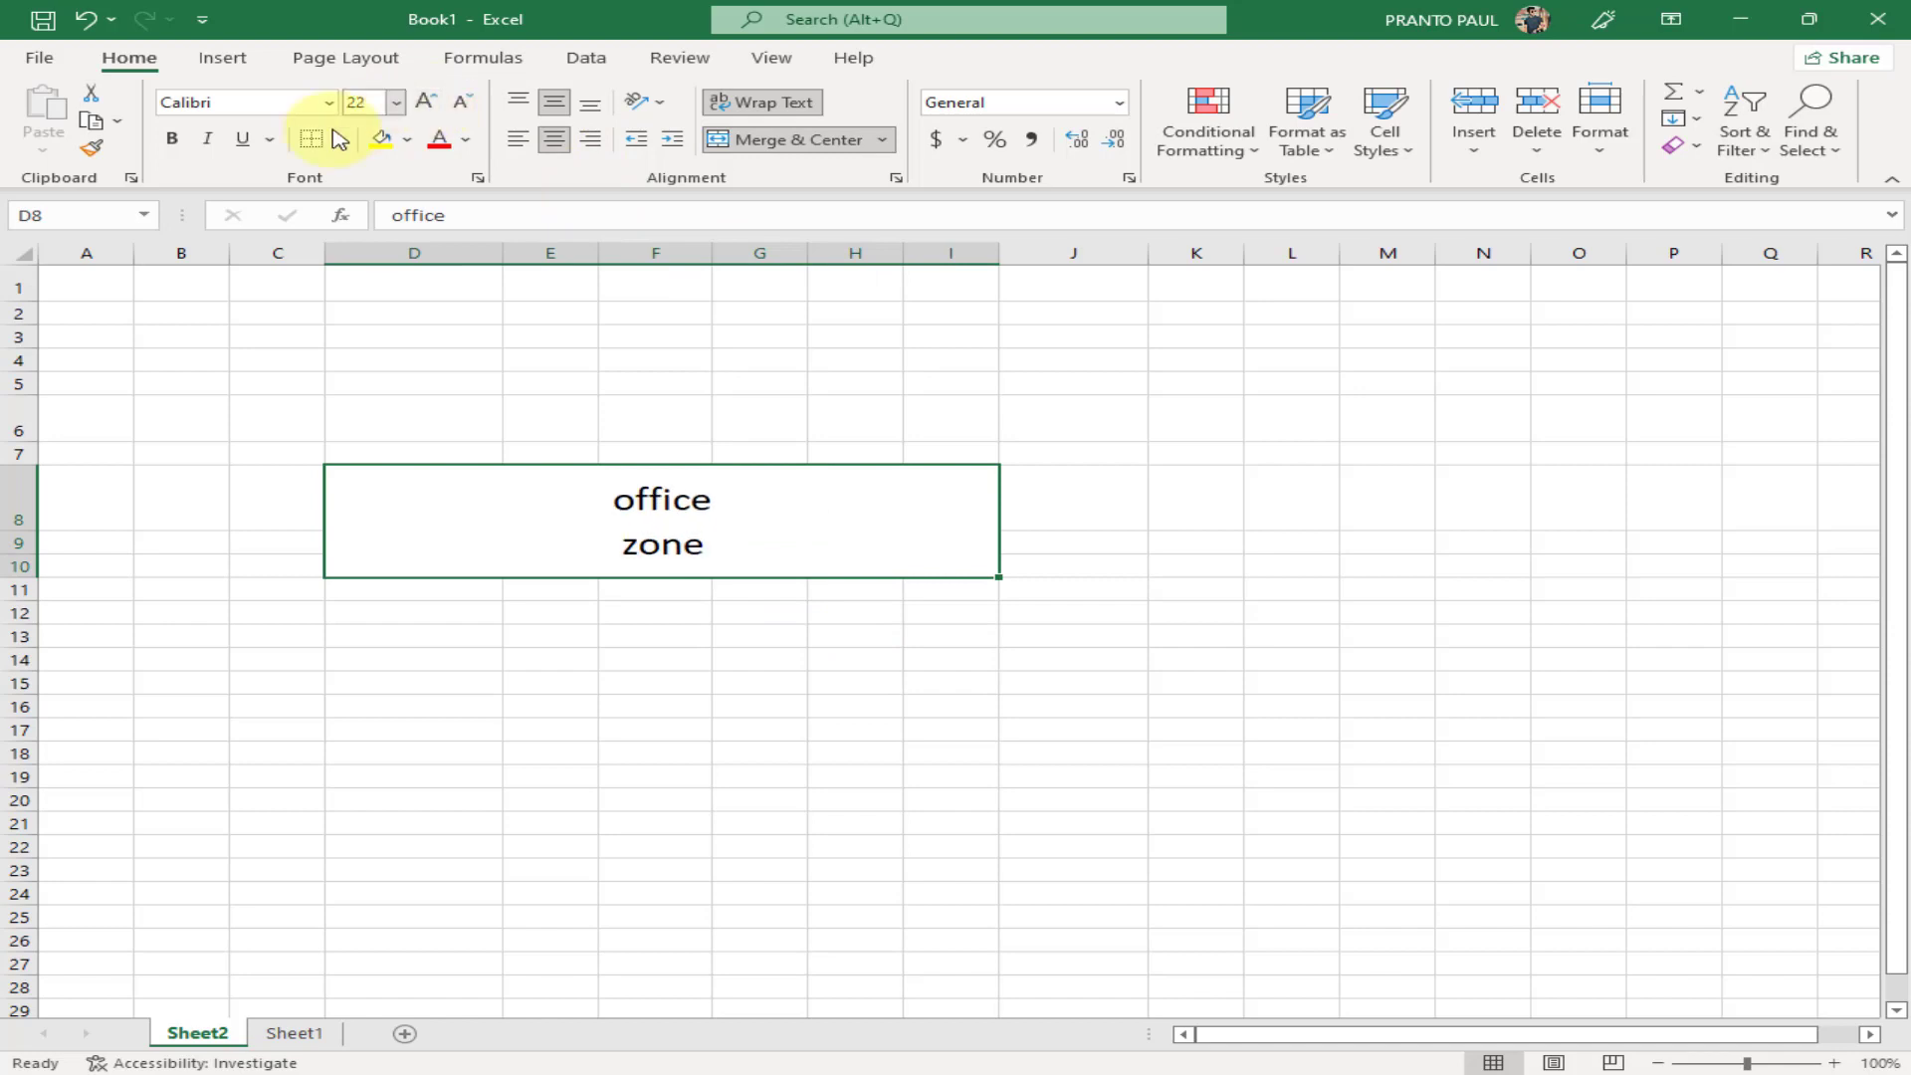
Fill the merged cell with yellow and make its text bold
{"action": "left_click", "coordinate": [382, 139]}
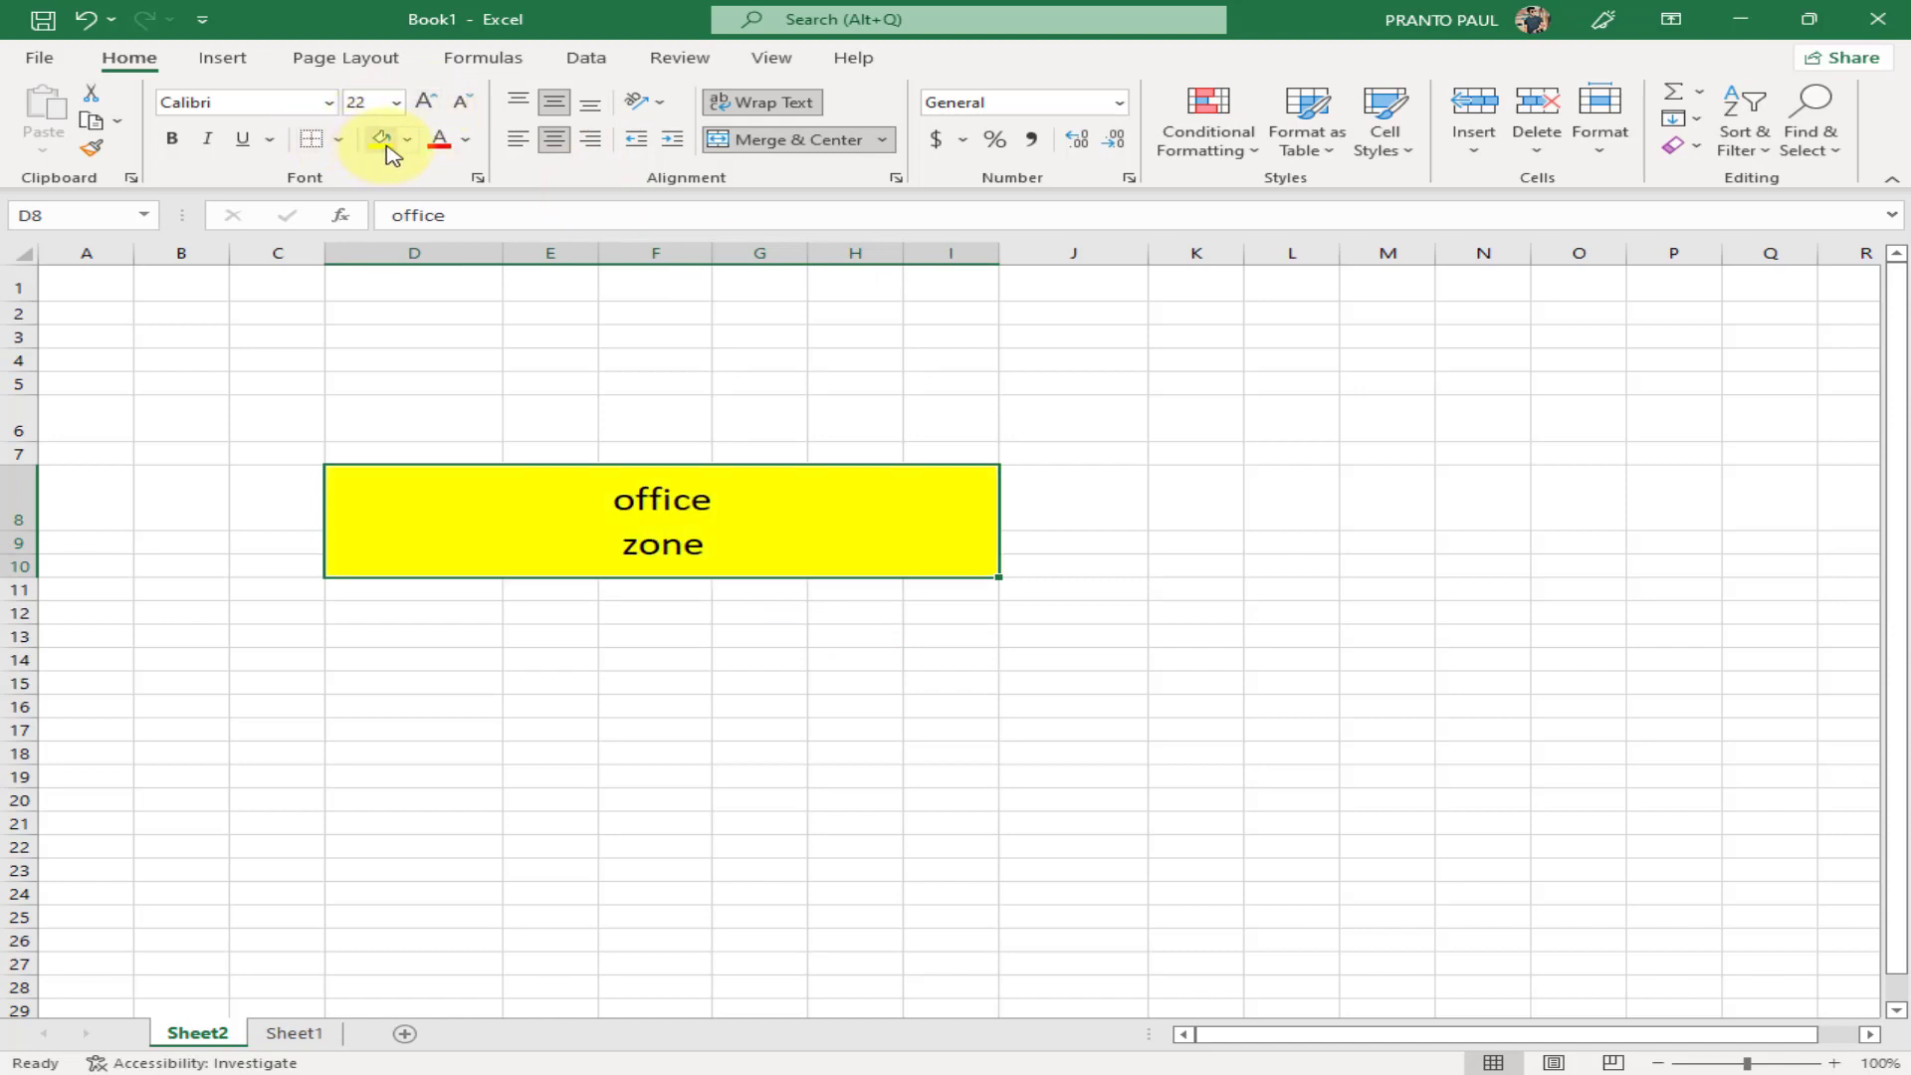
{"action": "left_click", "coordinate": [174, 139]}
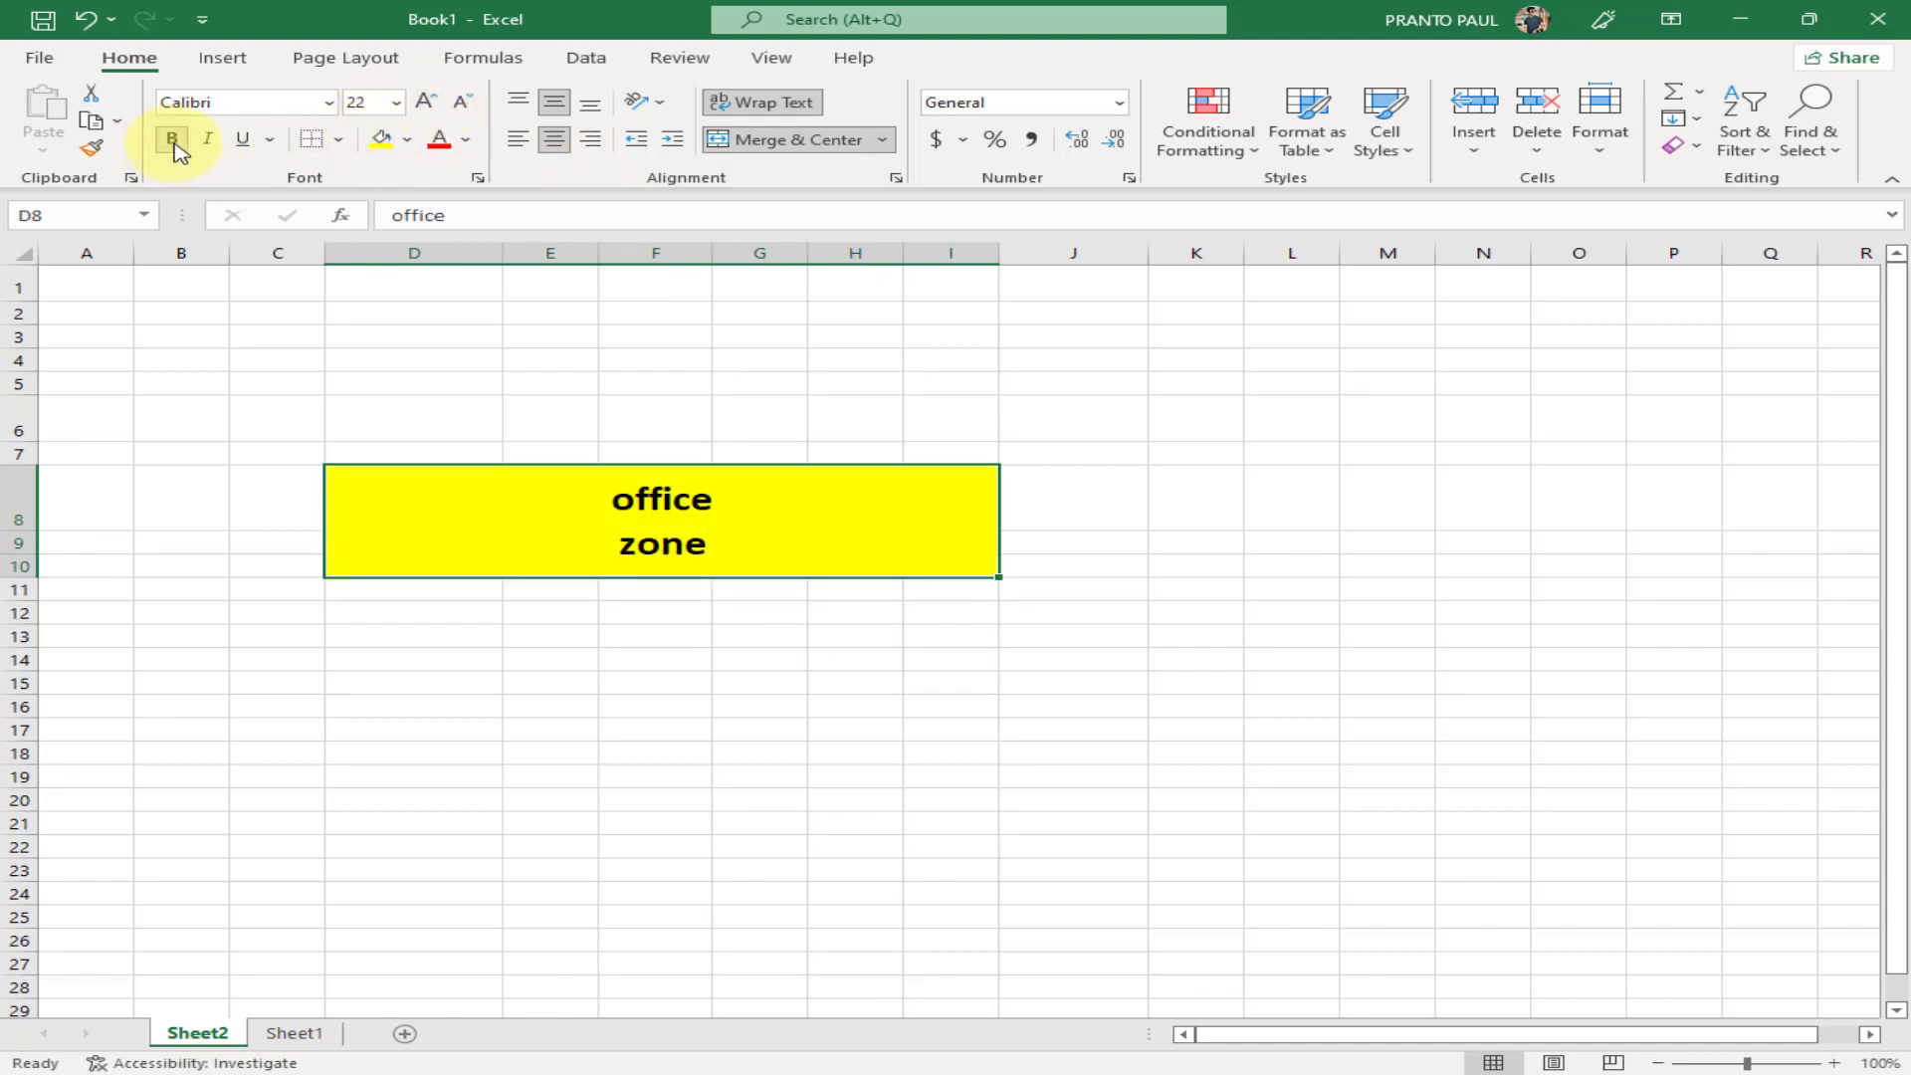
Undo the bold, yellow fill, font enlargement and middle alignment on the merged "office zone" cell
{"action": "key", "text": "ctrl+z"}
{"action": "key", "text": "ctrl+z"}
{"action": "key", "text": "ctrl+z"}
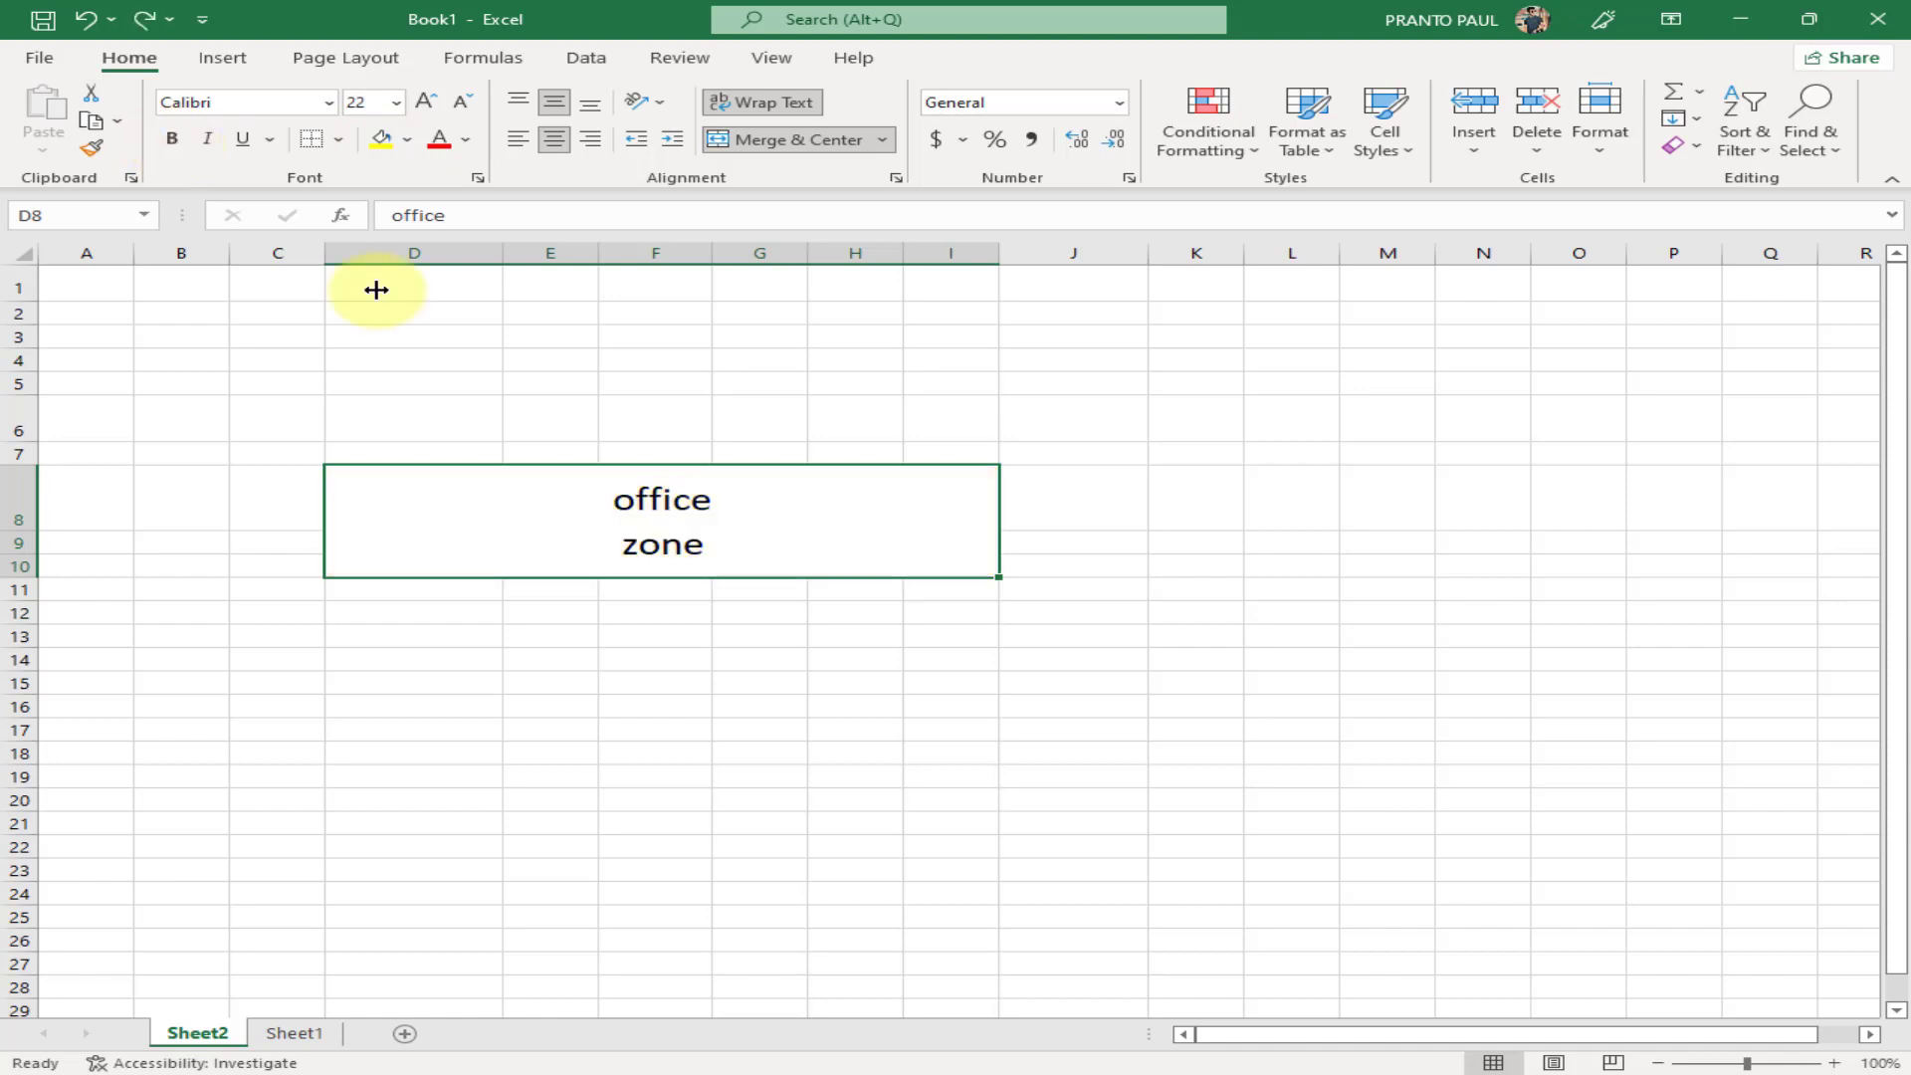
{"action": "left_click", "coordinate": [1006, 689]}
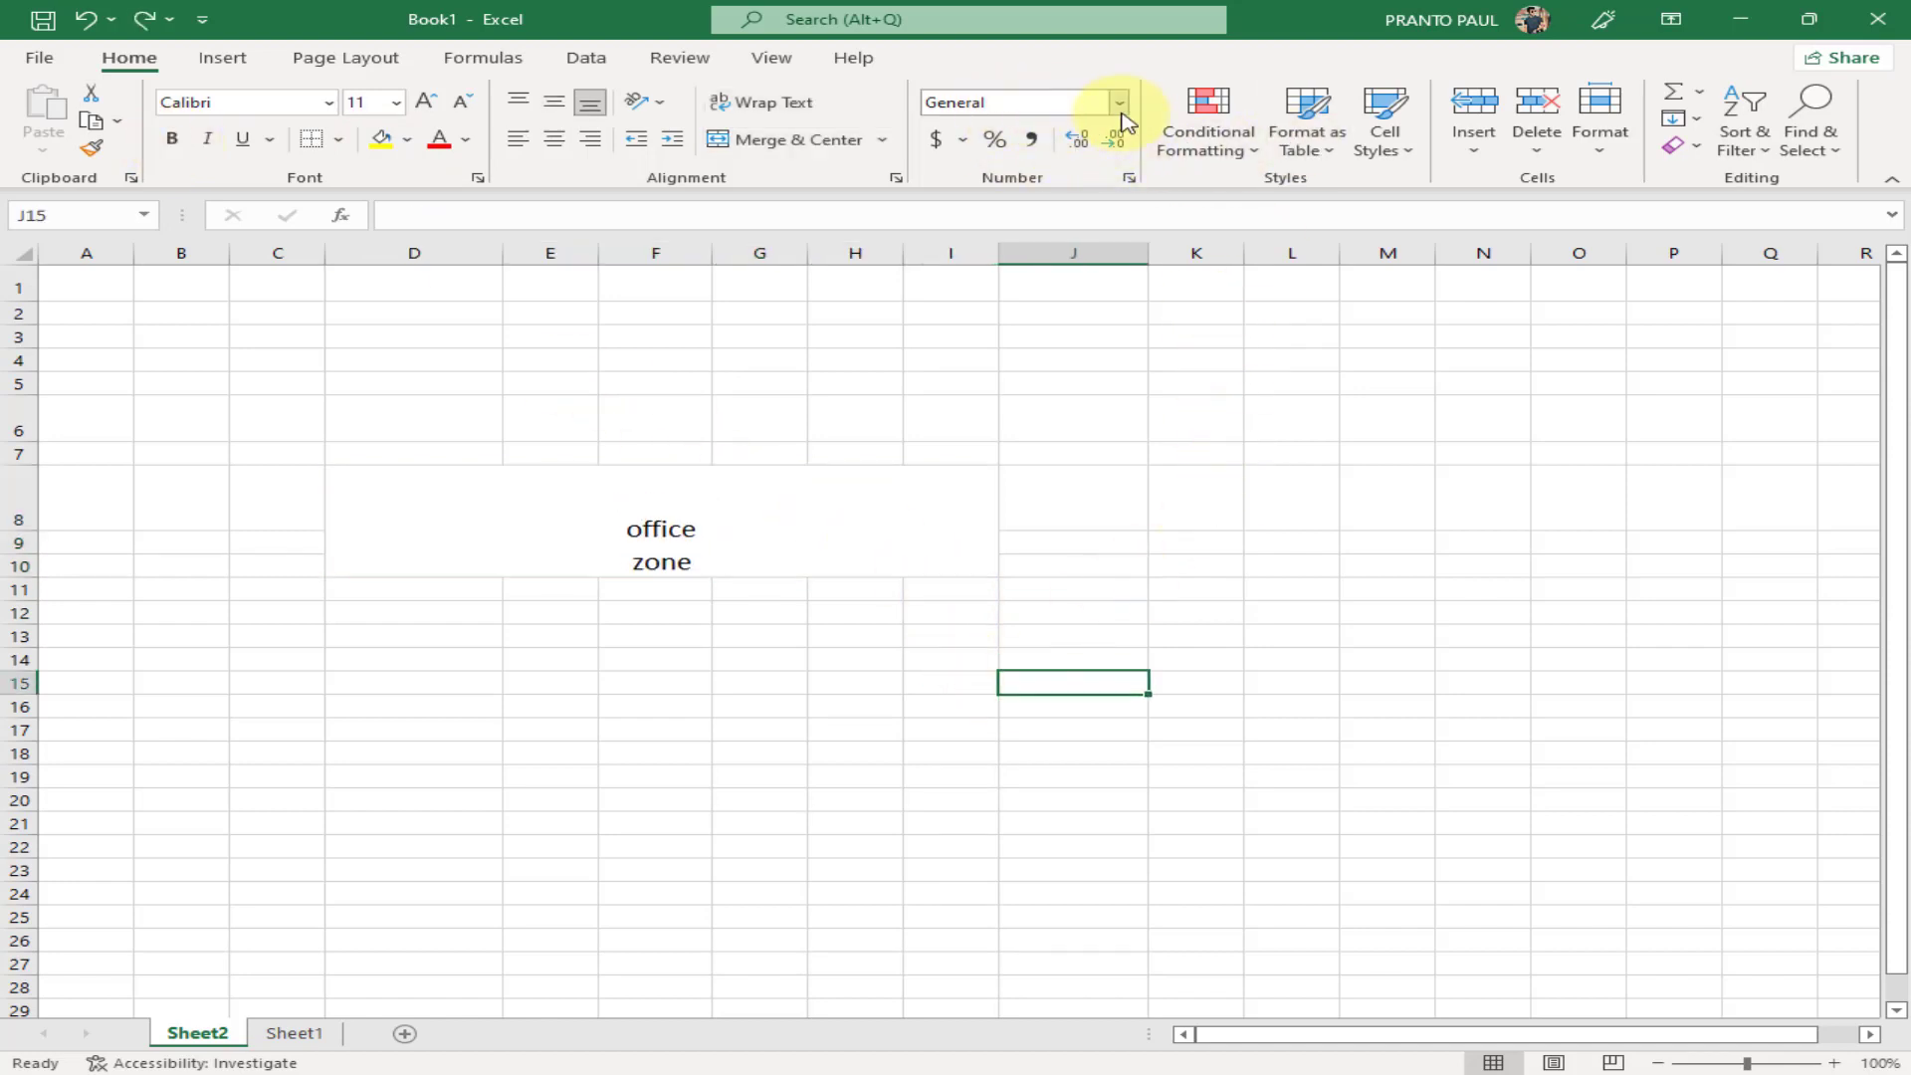
Enter 2222 in cell F14 and select that cell for formatting
{"action": "left_click", "coordinate": [676, 655]}
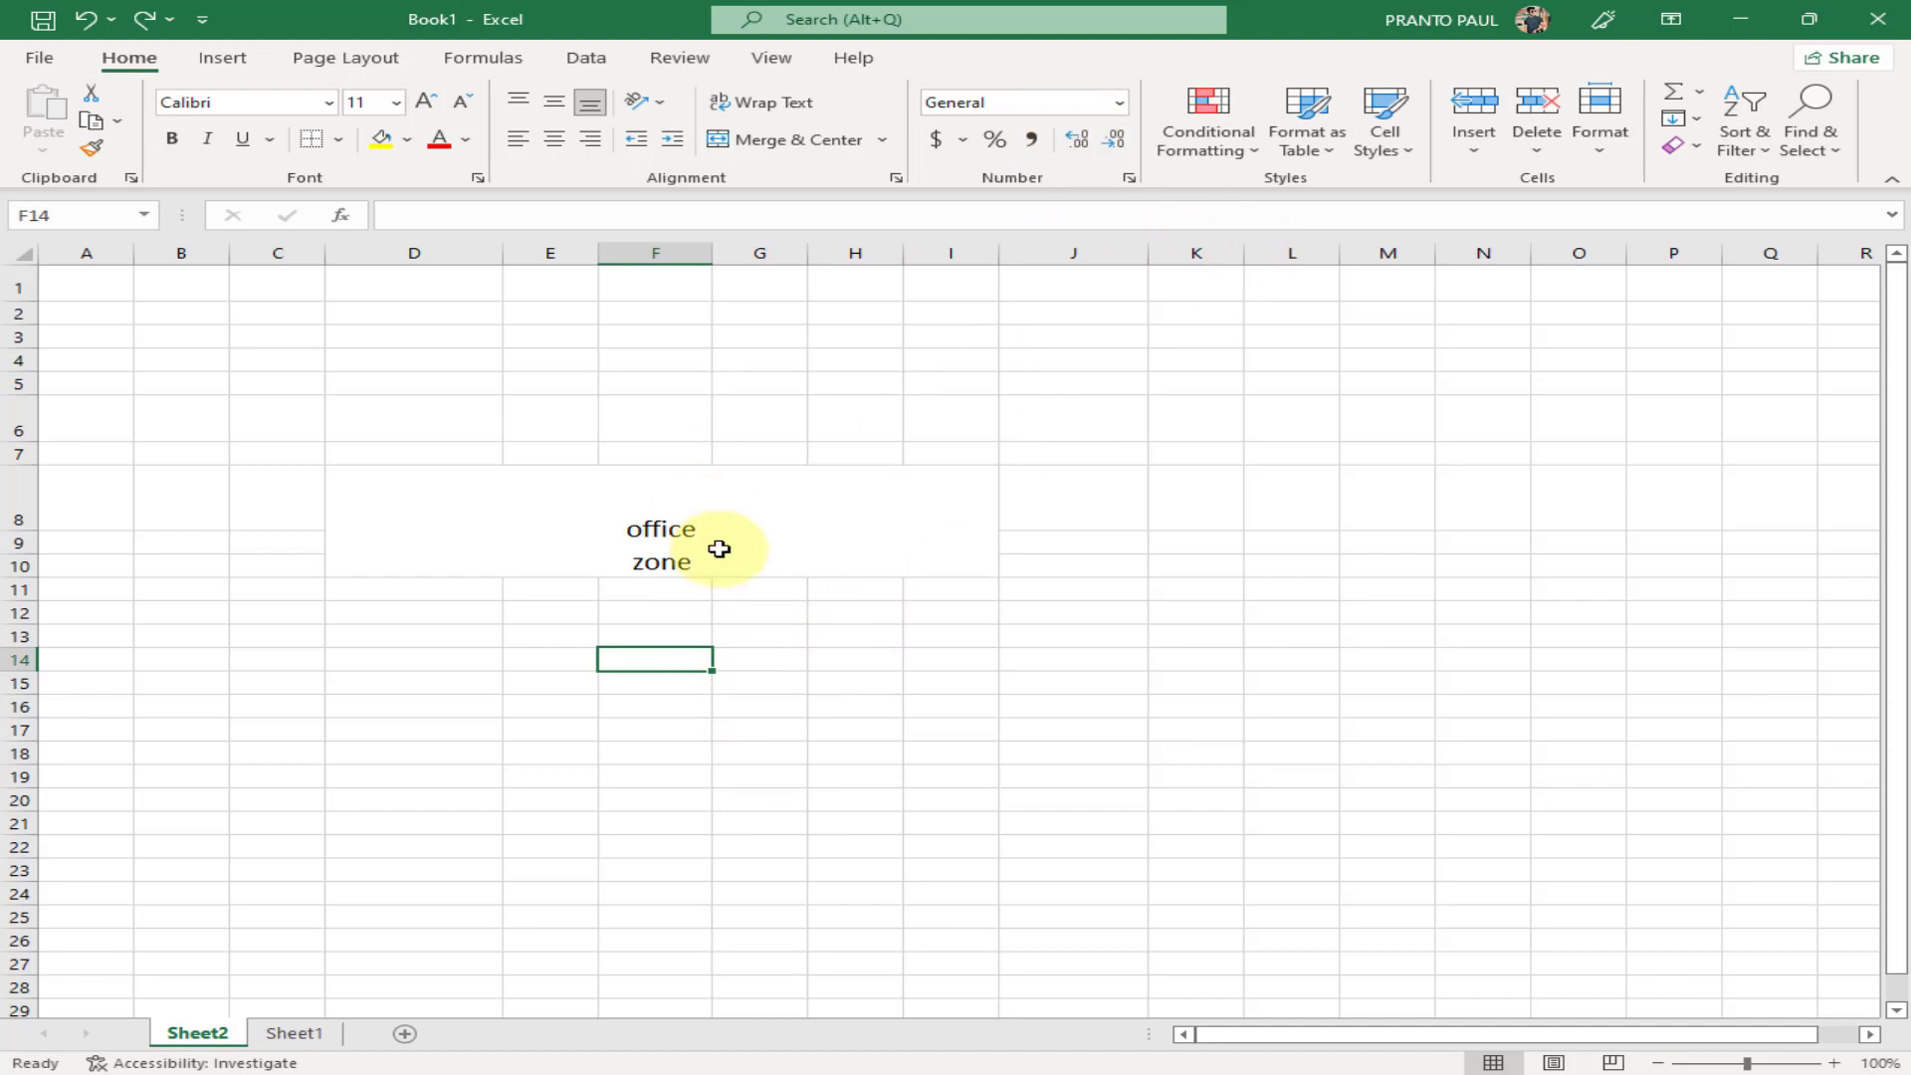
{"action": "type", "text": "2222"}
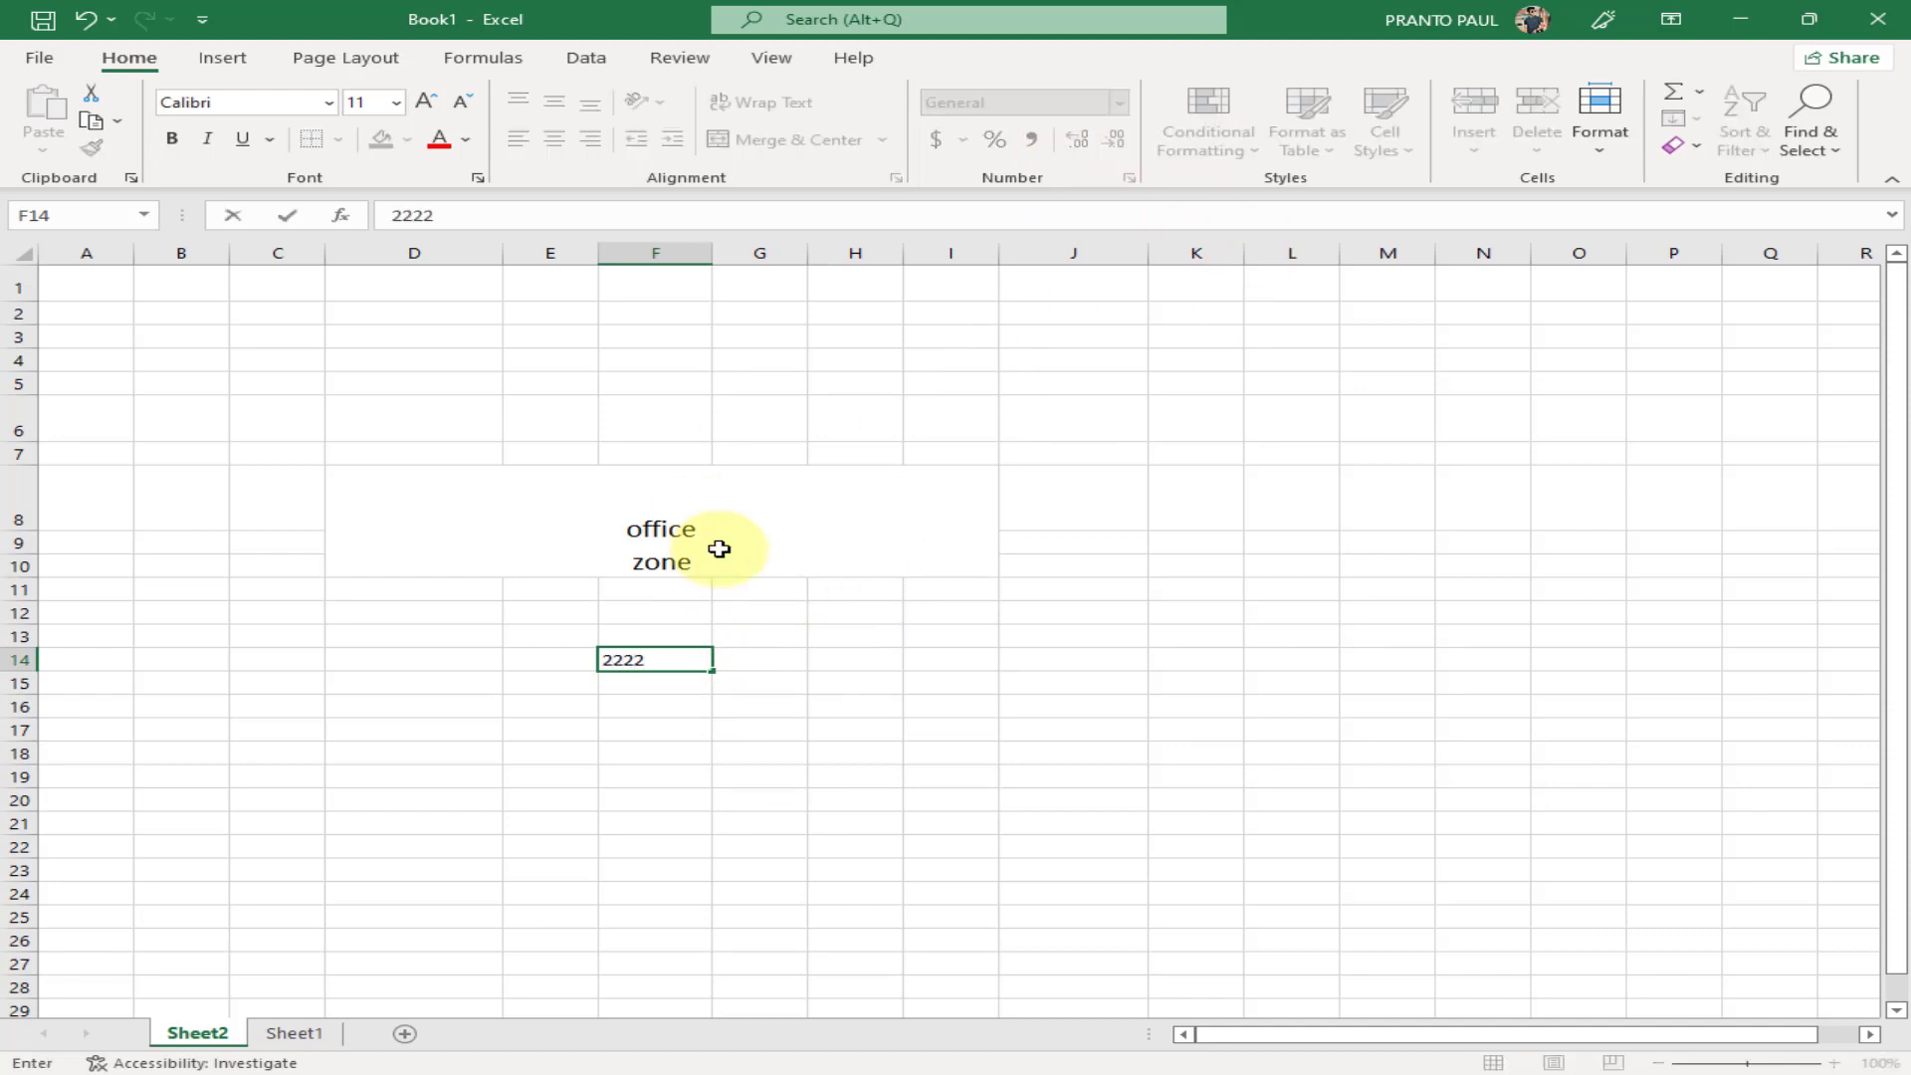
{"action": "left_click", "coordinate": [787, 799]}
{"action": "left_click", "coordinate": [677, 656]}
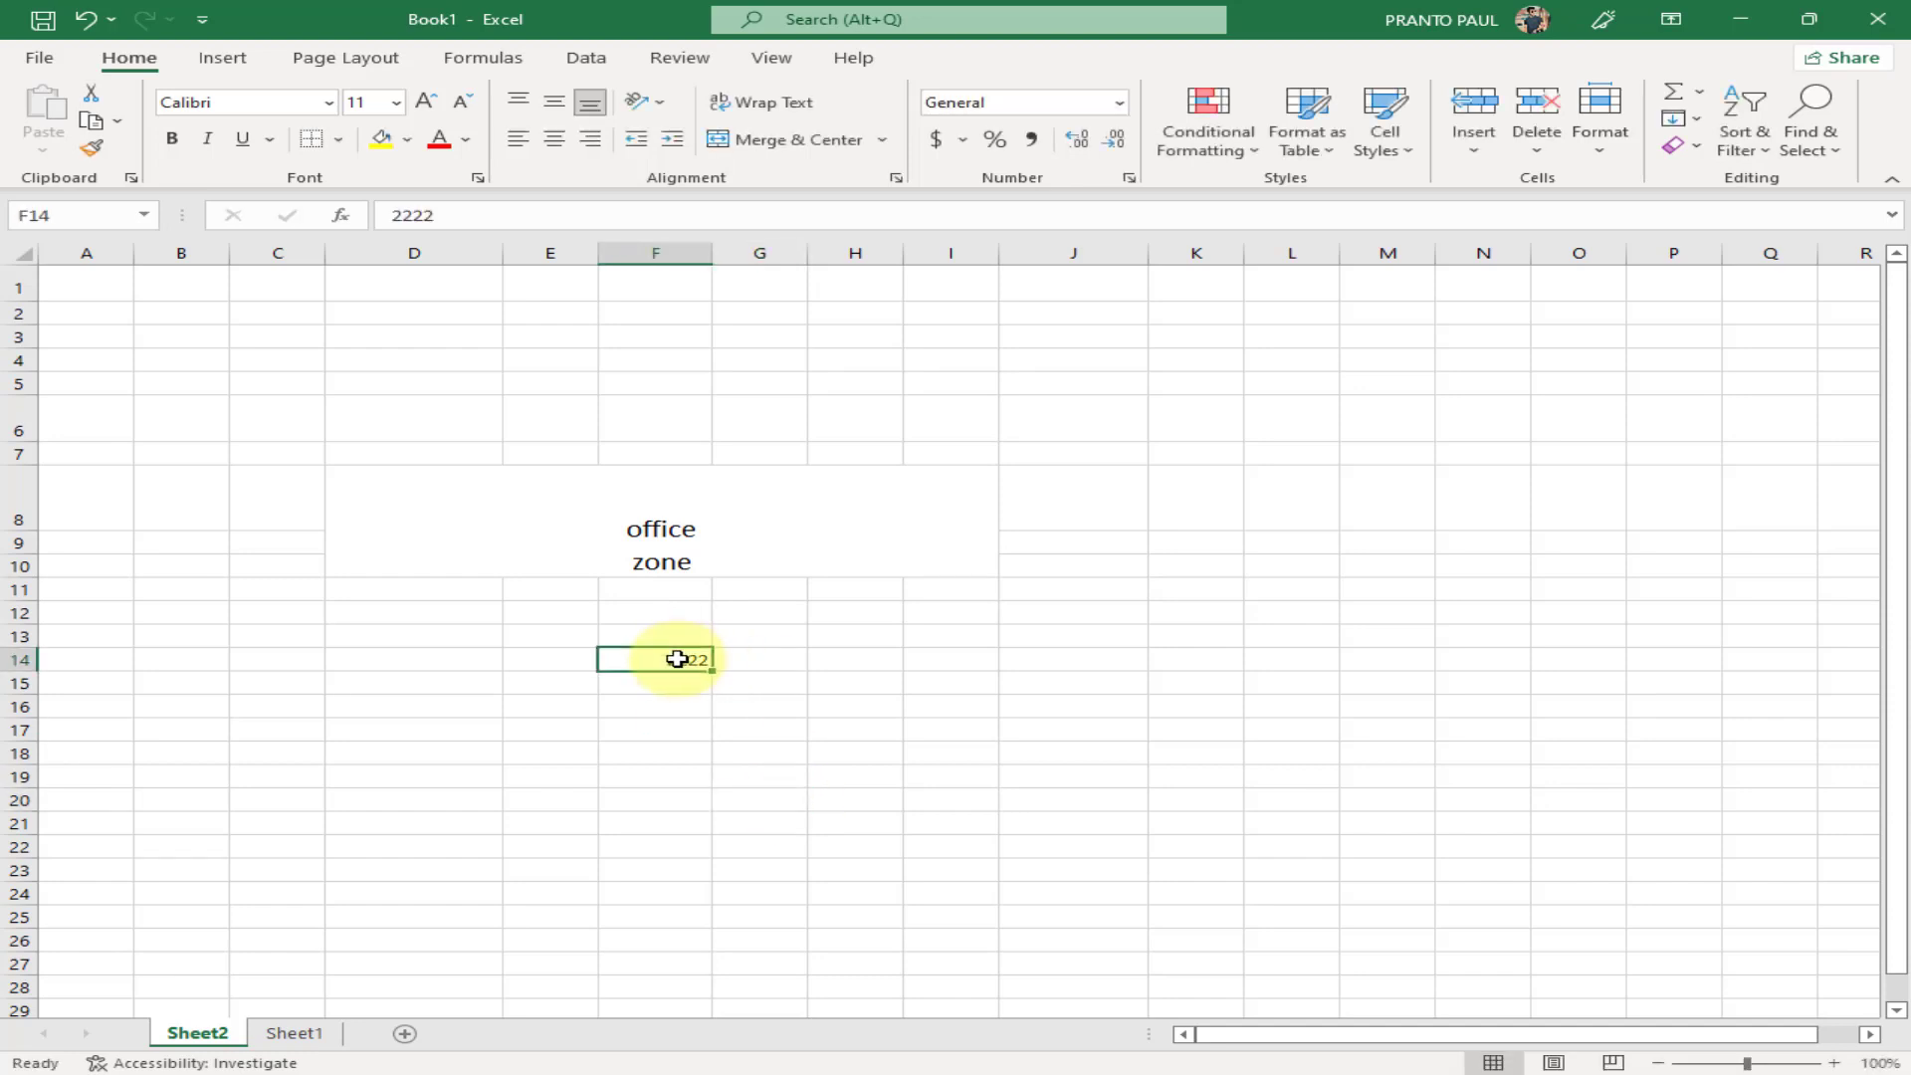
Apply the Number format to cell F14, followed by the Currency format
{"action": "left_click", "coordinate": [1120, 104]}
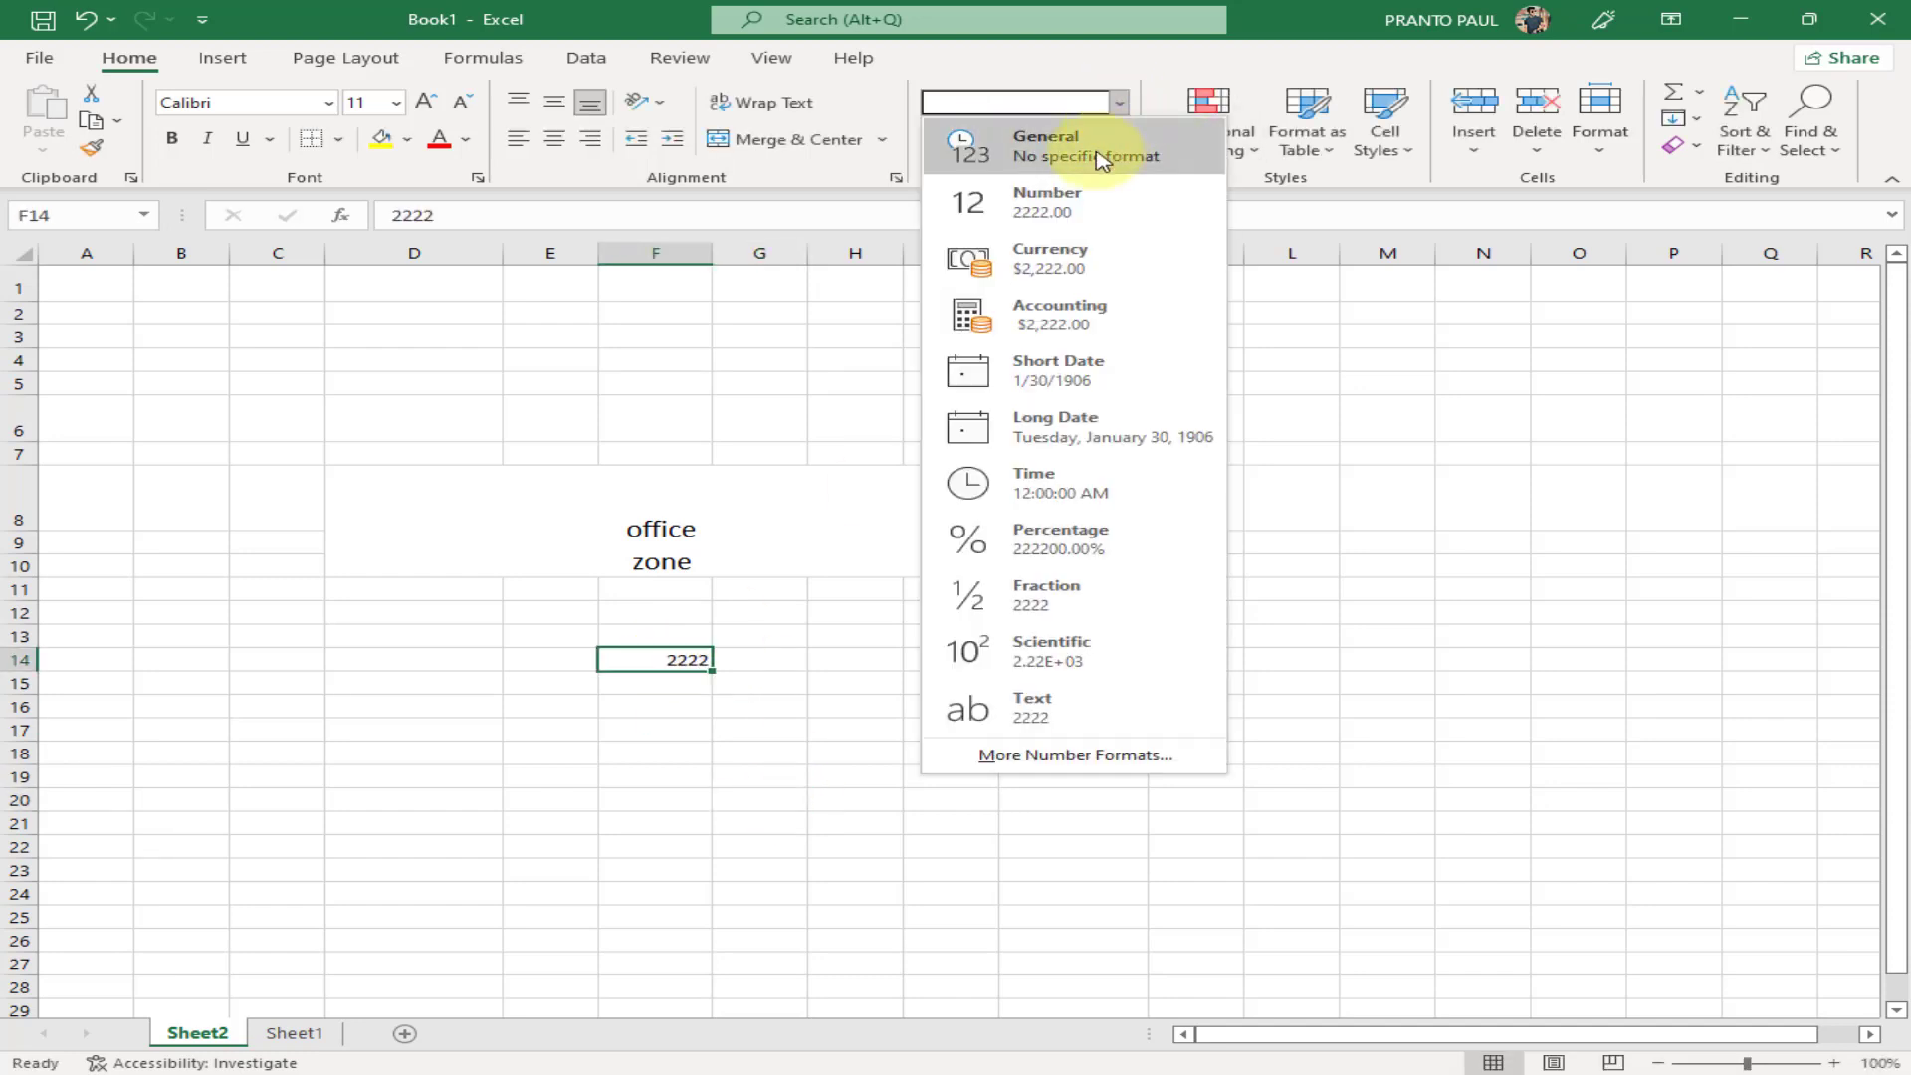
{"action": "left_click", "coordinate": [1080, 209]}
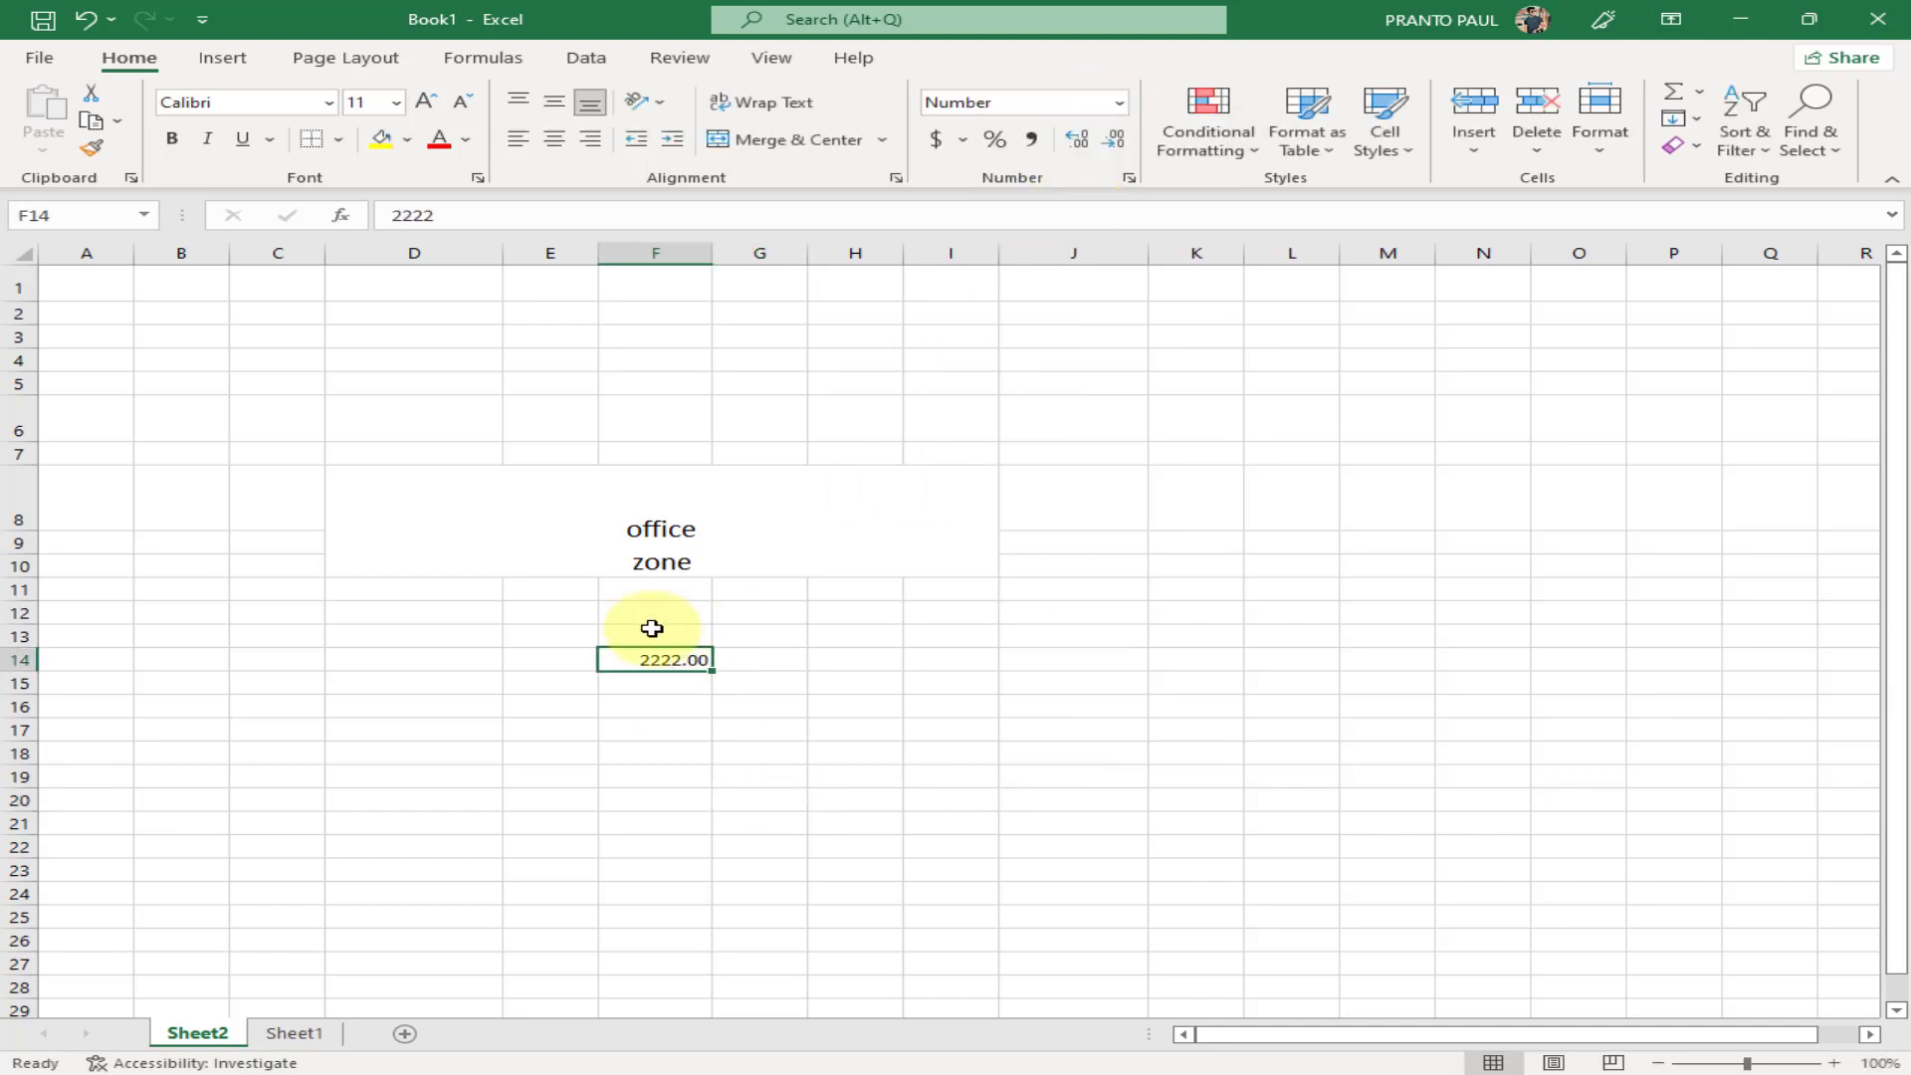
{"action": "left_click", "coordinate": [1118, 104]}
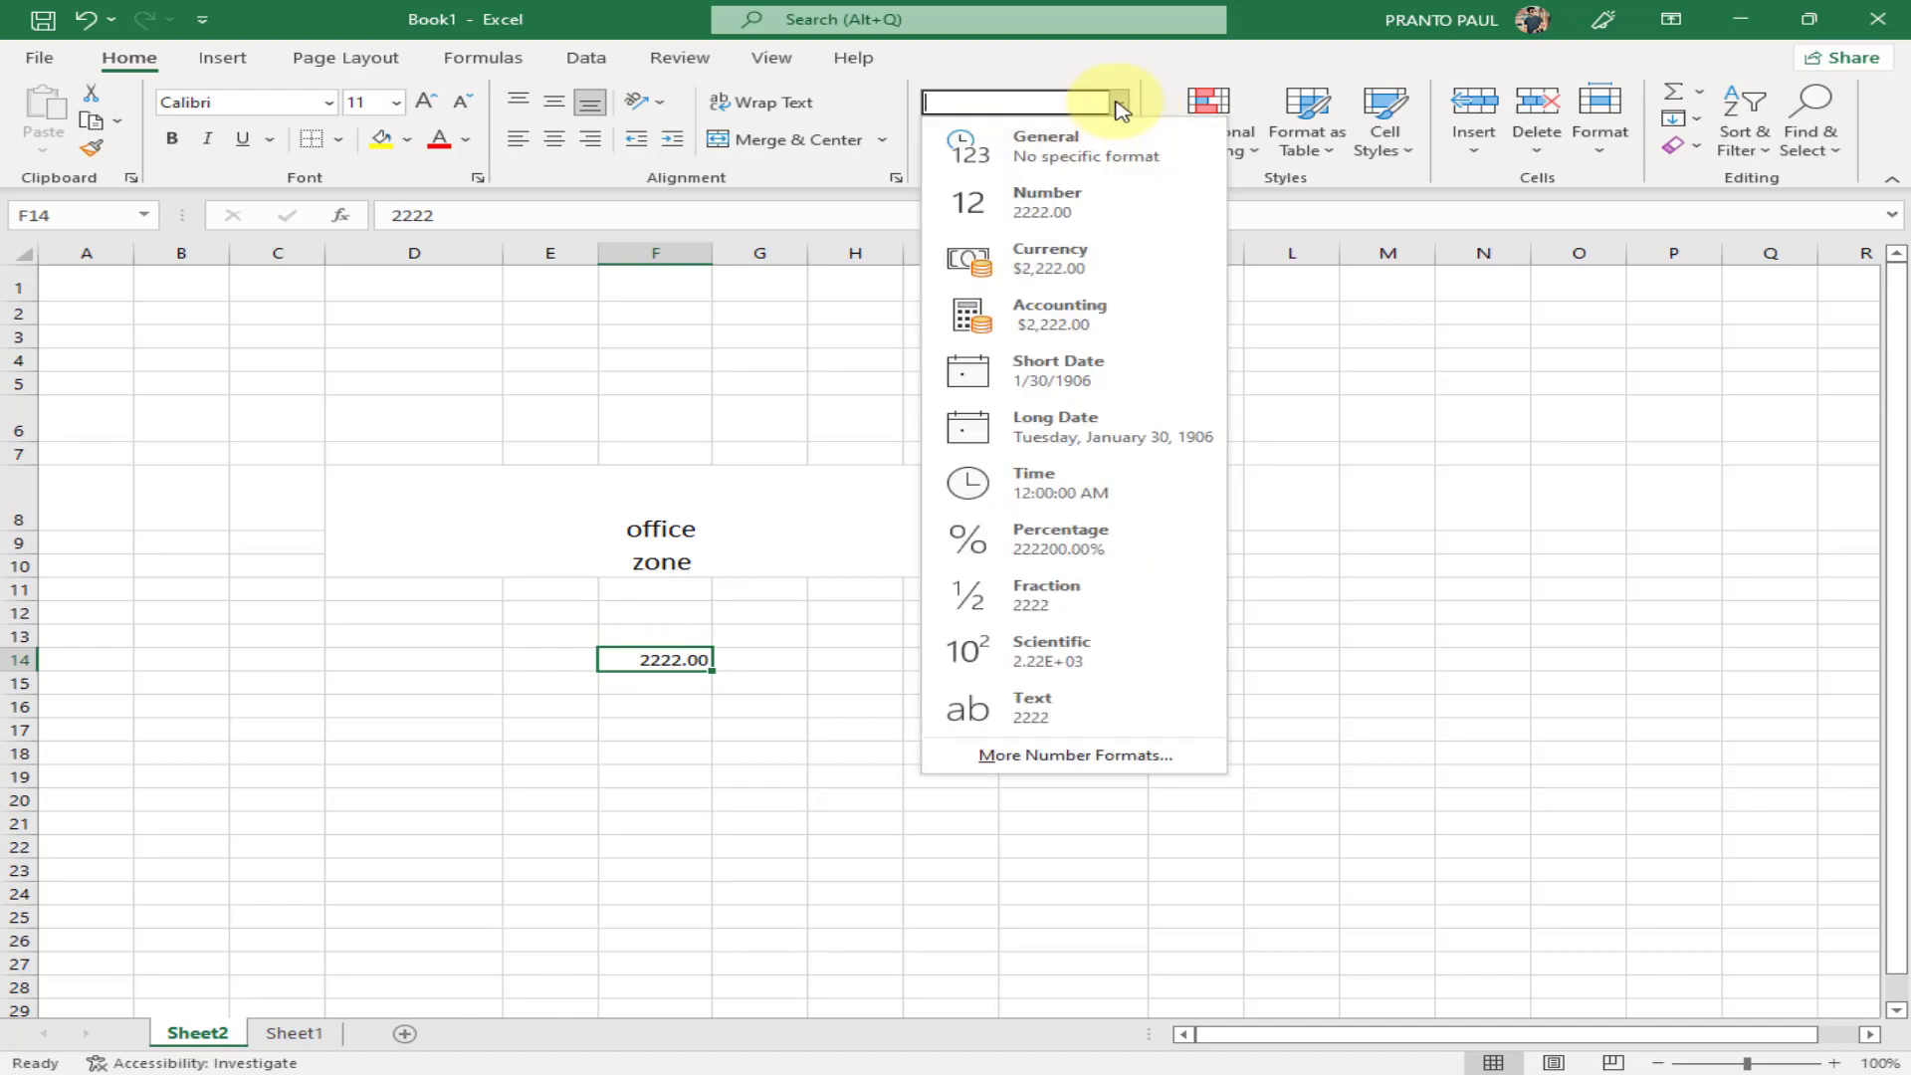
{"action": "left_click", "coordinate": [1067, 260]}
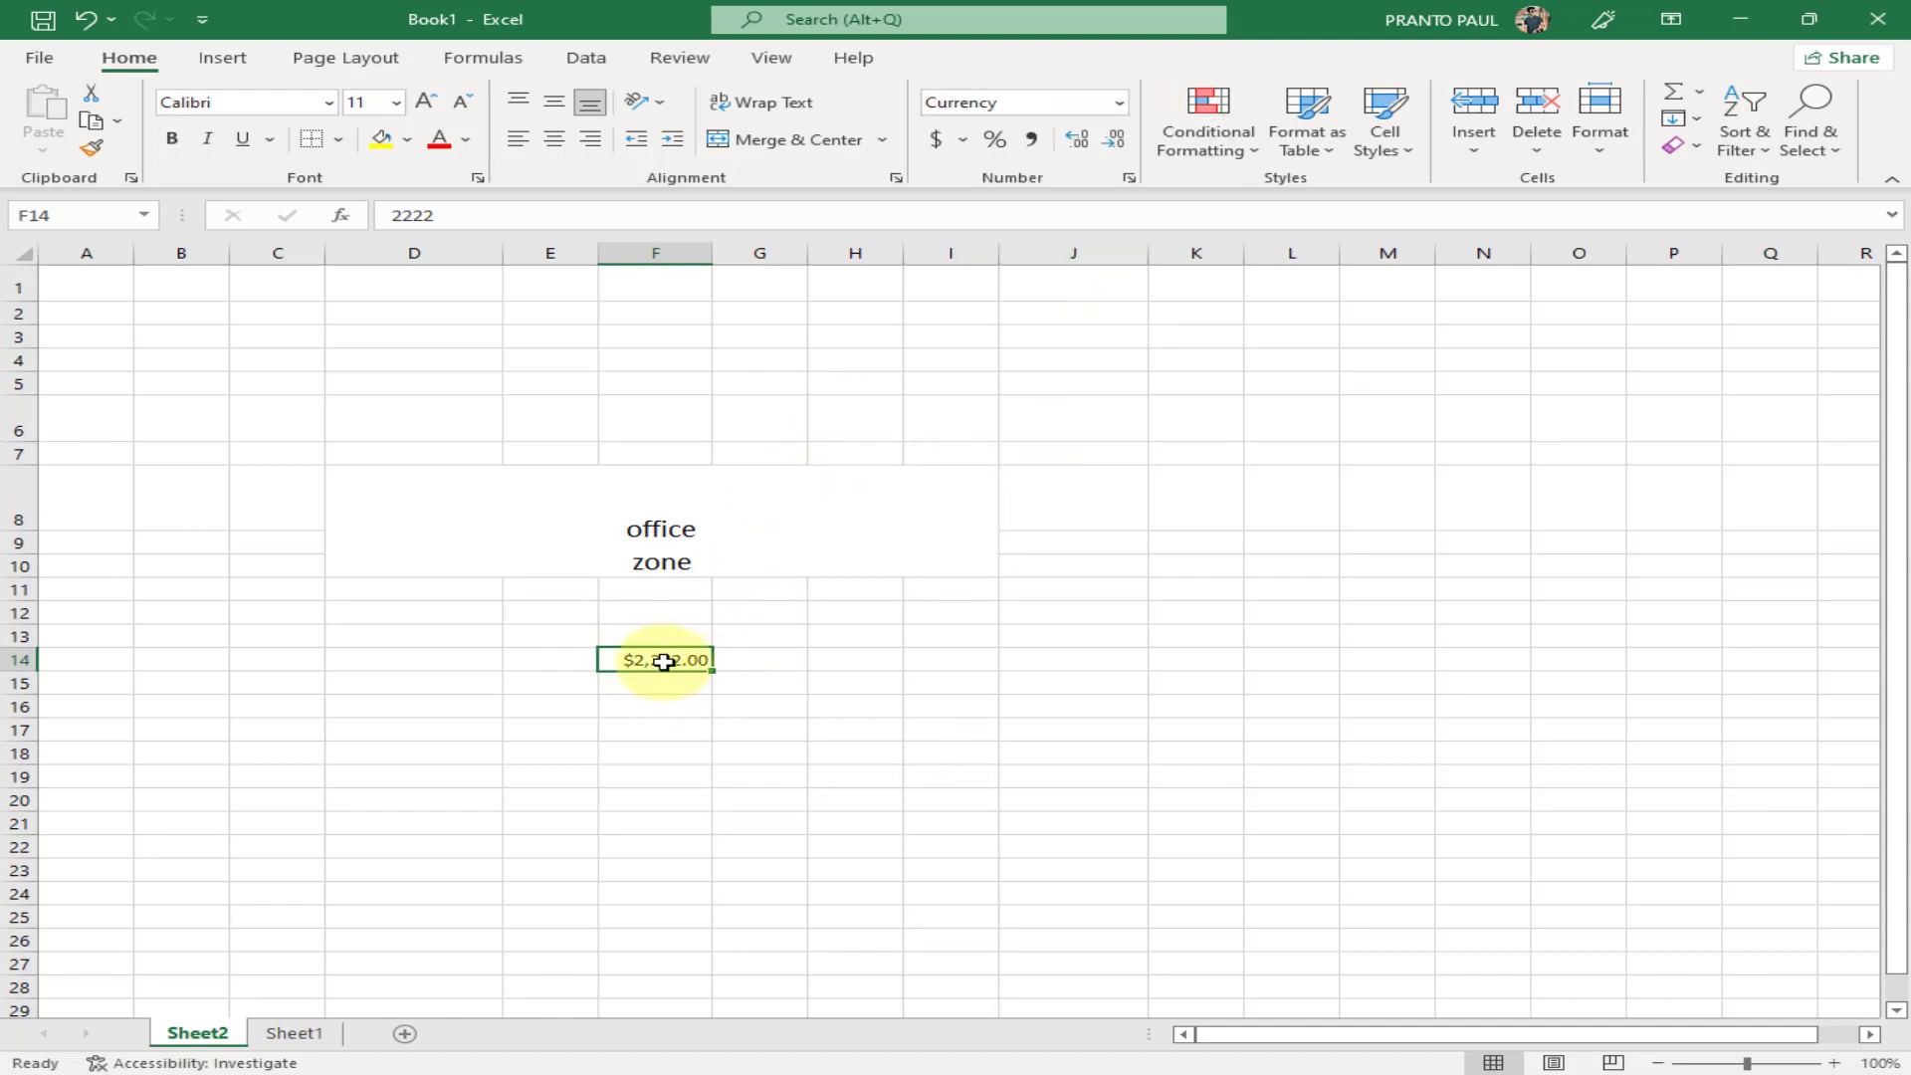
Apply the Short Date format to cell F14 and delete its value
{"action": "left_click", "coordinate": [1120, 105]}
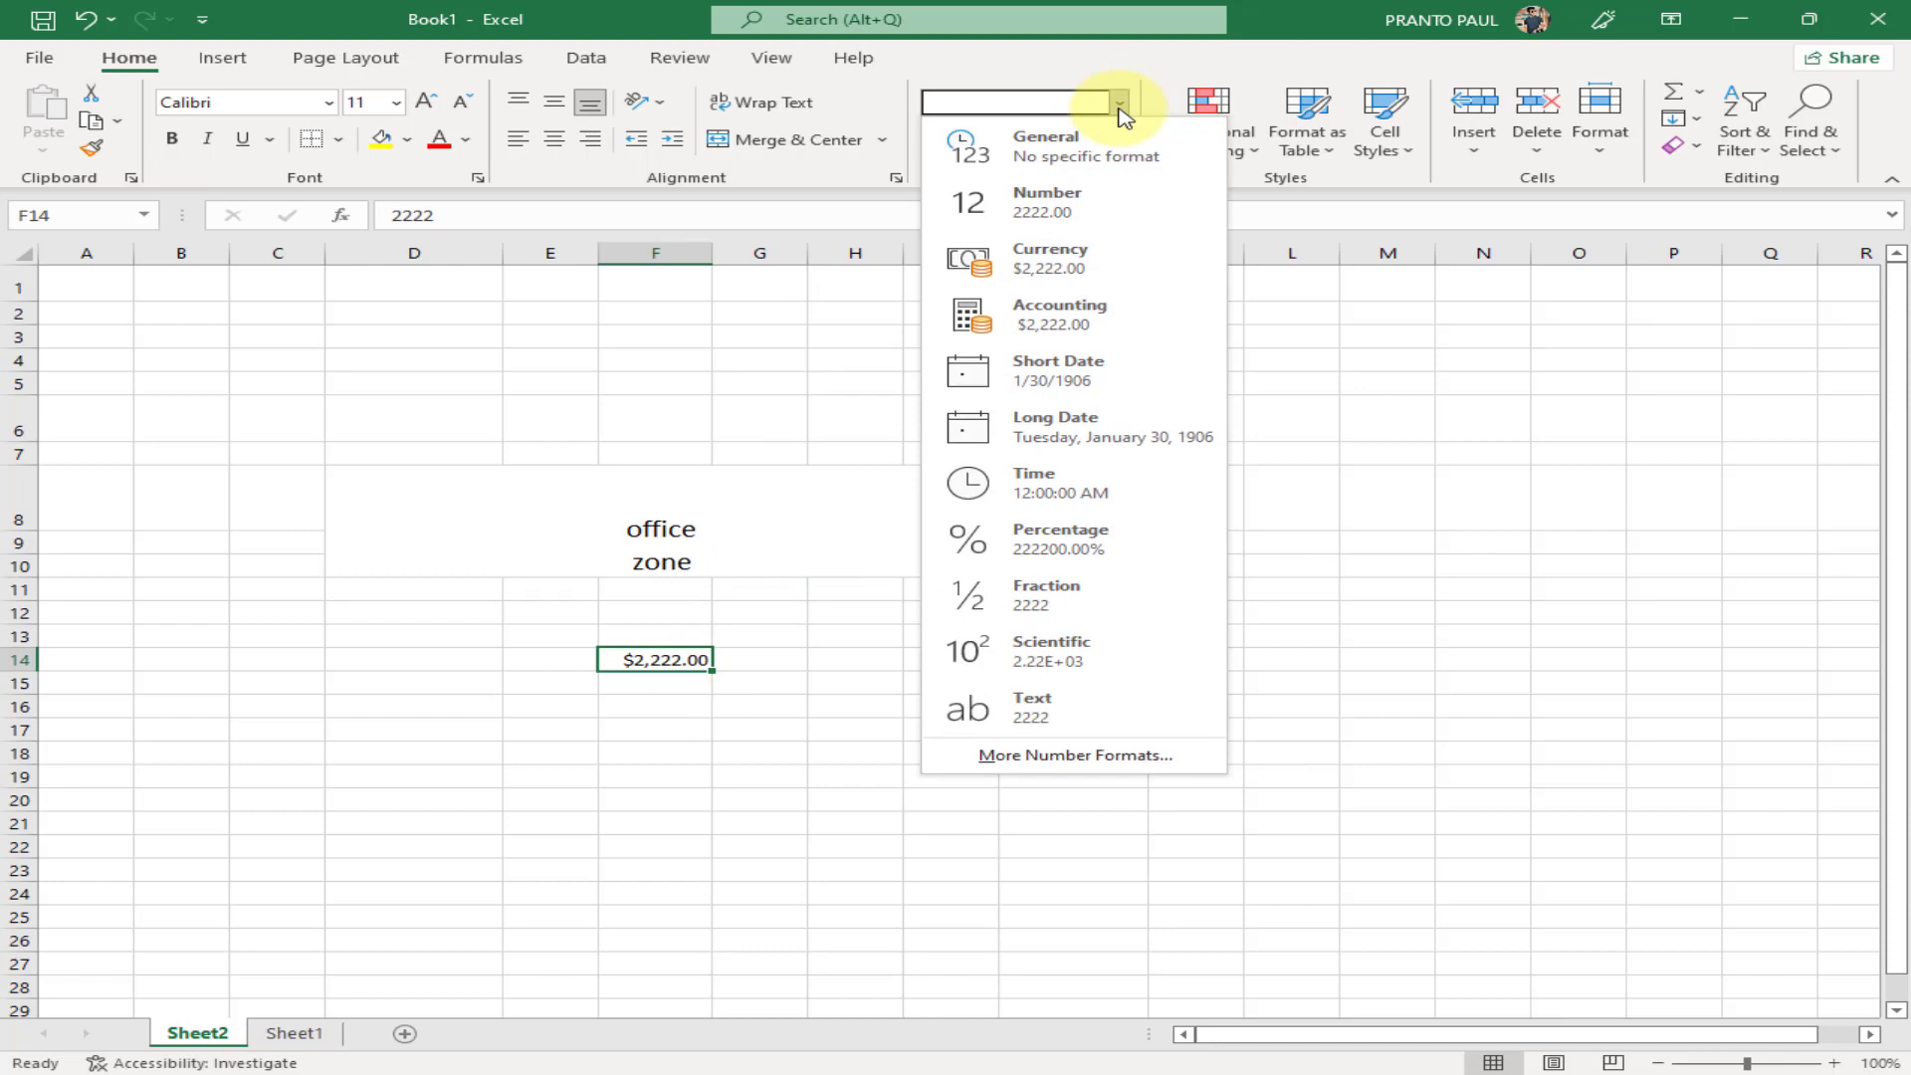
{"action": "left_click", "coordinate": [1079, 383]}
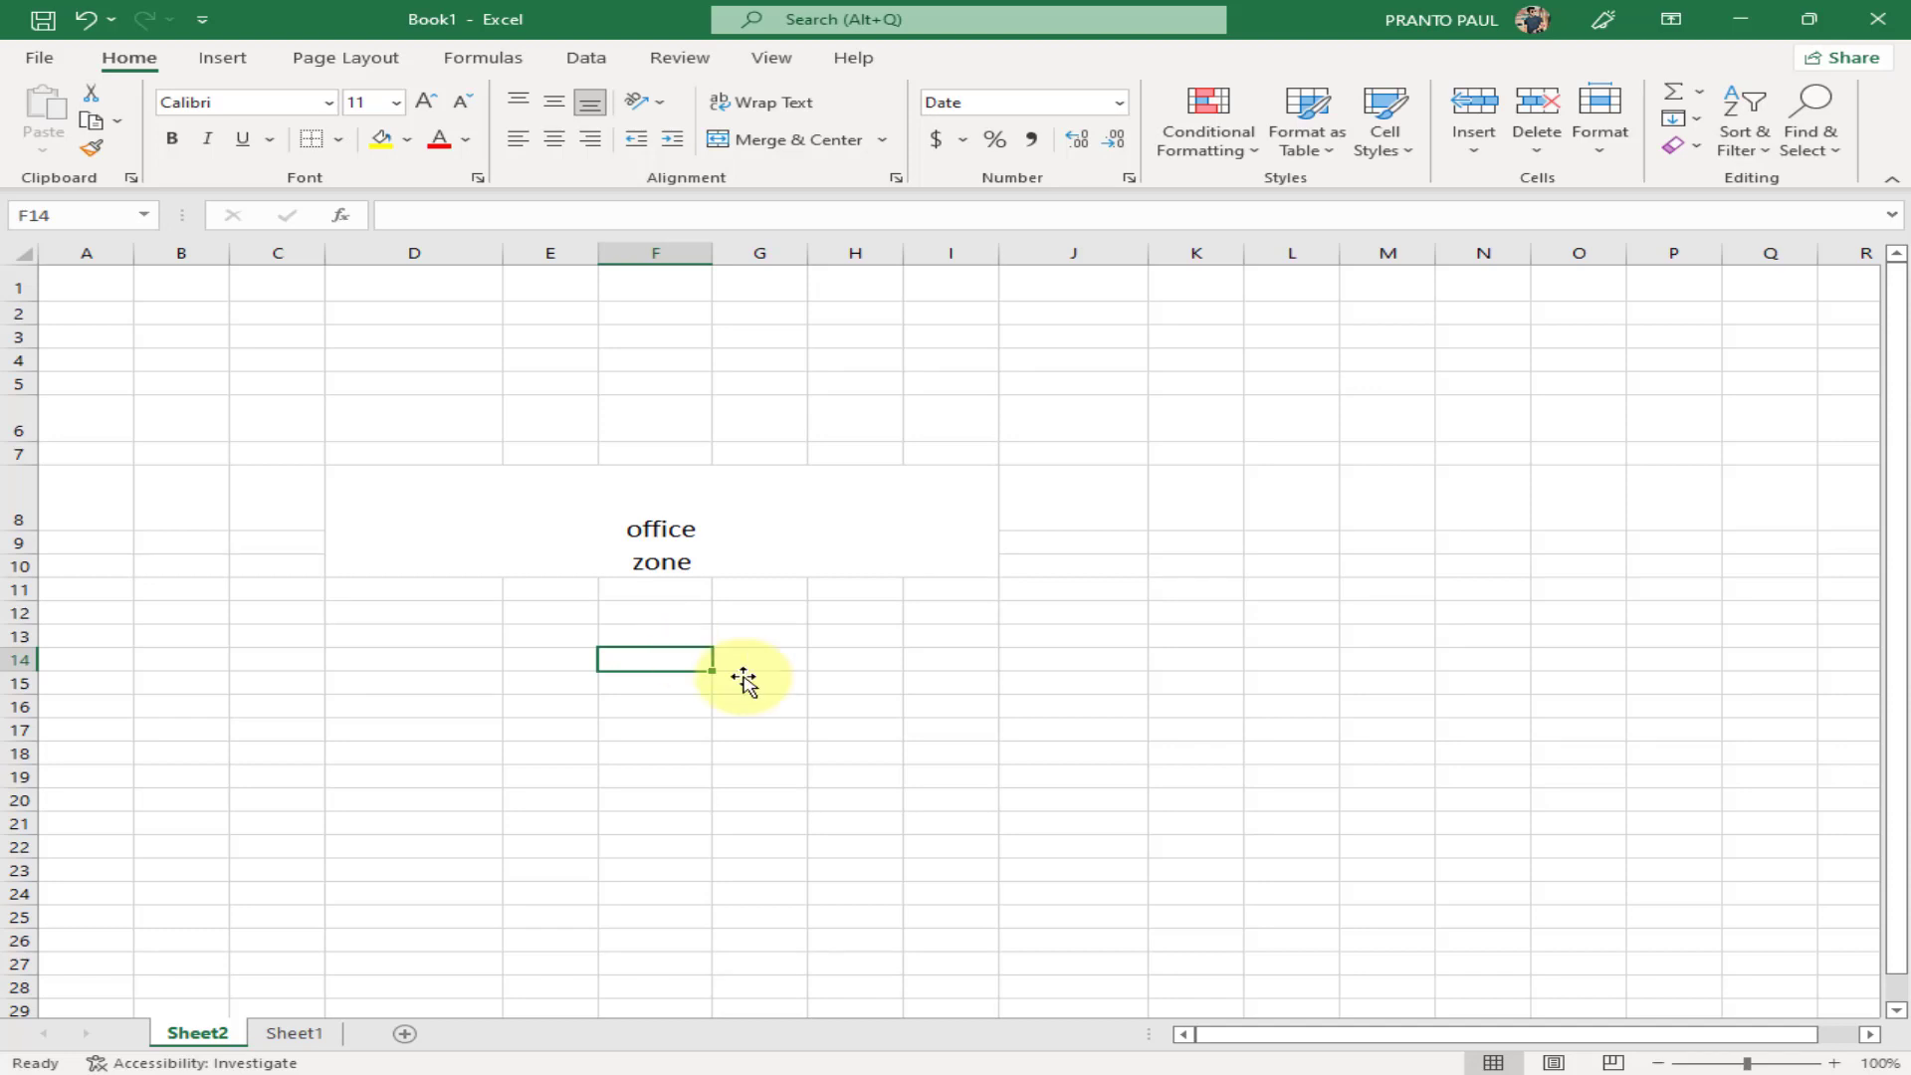
{"action": "left_click", "coordinate": [873, 732]}
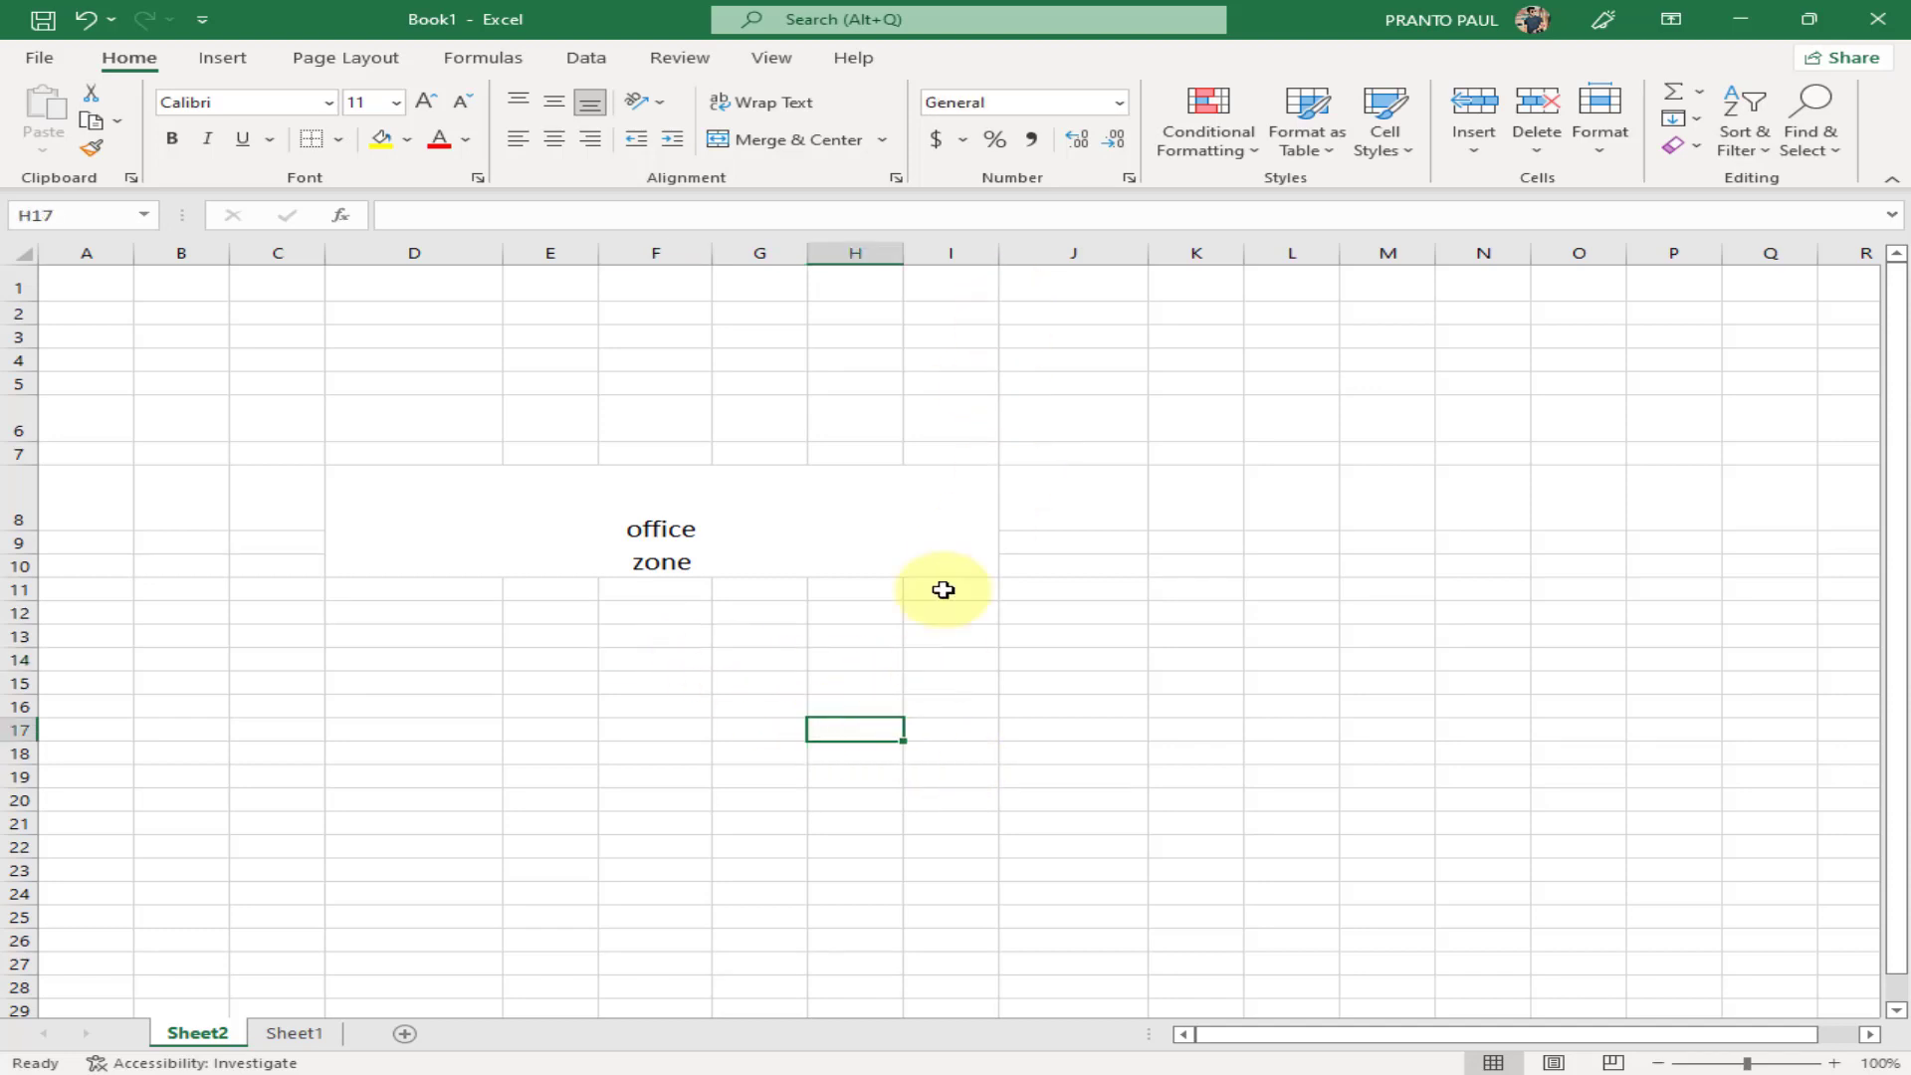
Enter 0.22 in cell G13 and format it as a percentage
{"action": "left_click", "coordinate": [776, 645]}
{"action": "type", "text": "0."}
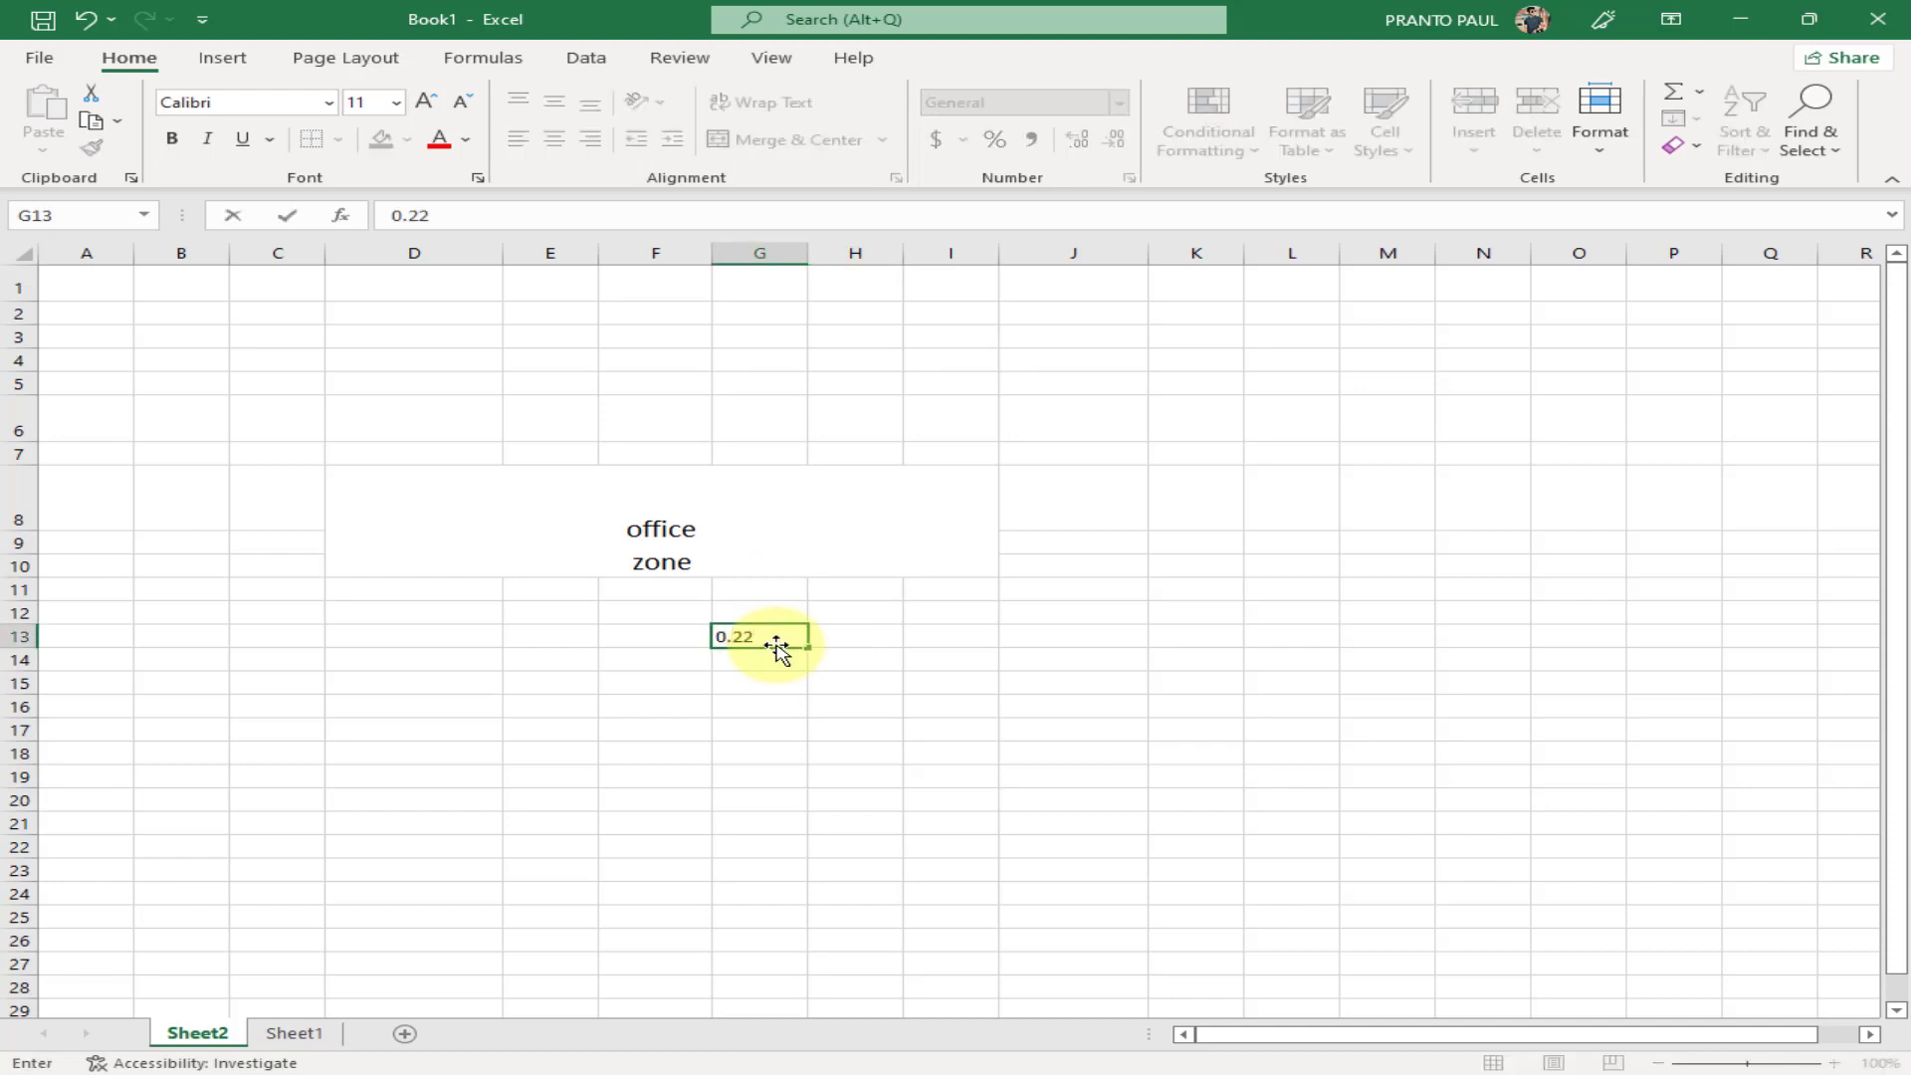
{"action": "type", "text": "22"}
{"action": "left_click", "coordinate": [854, 679]}
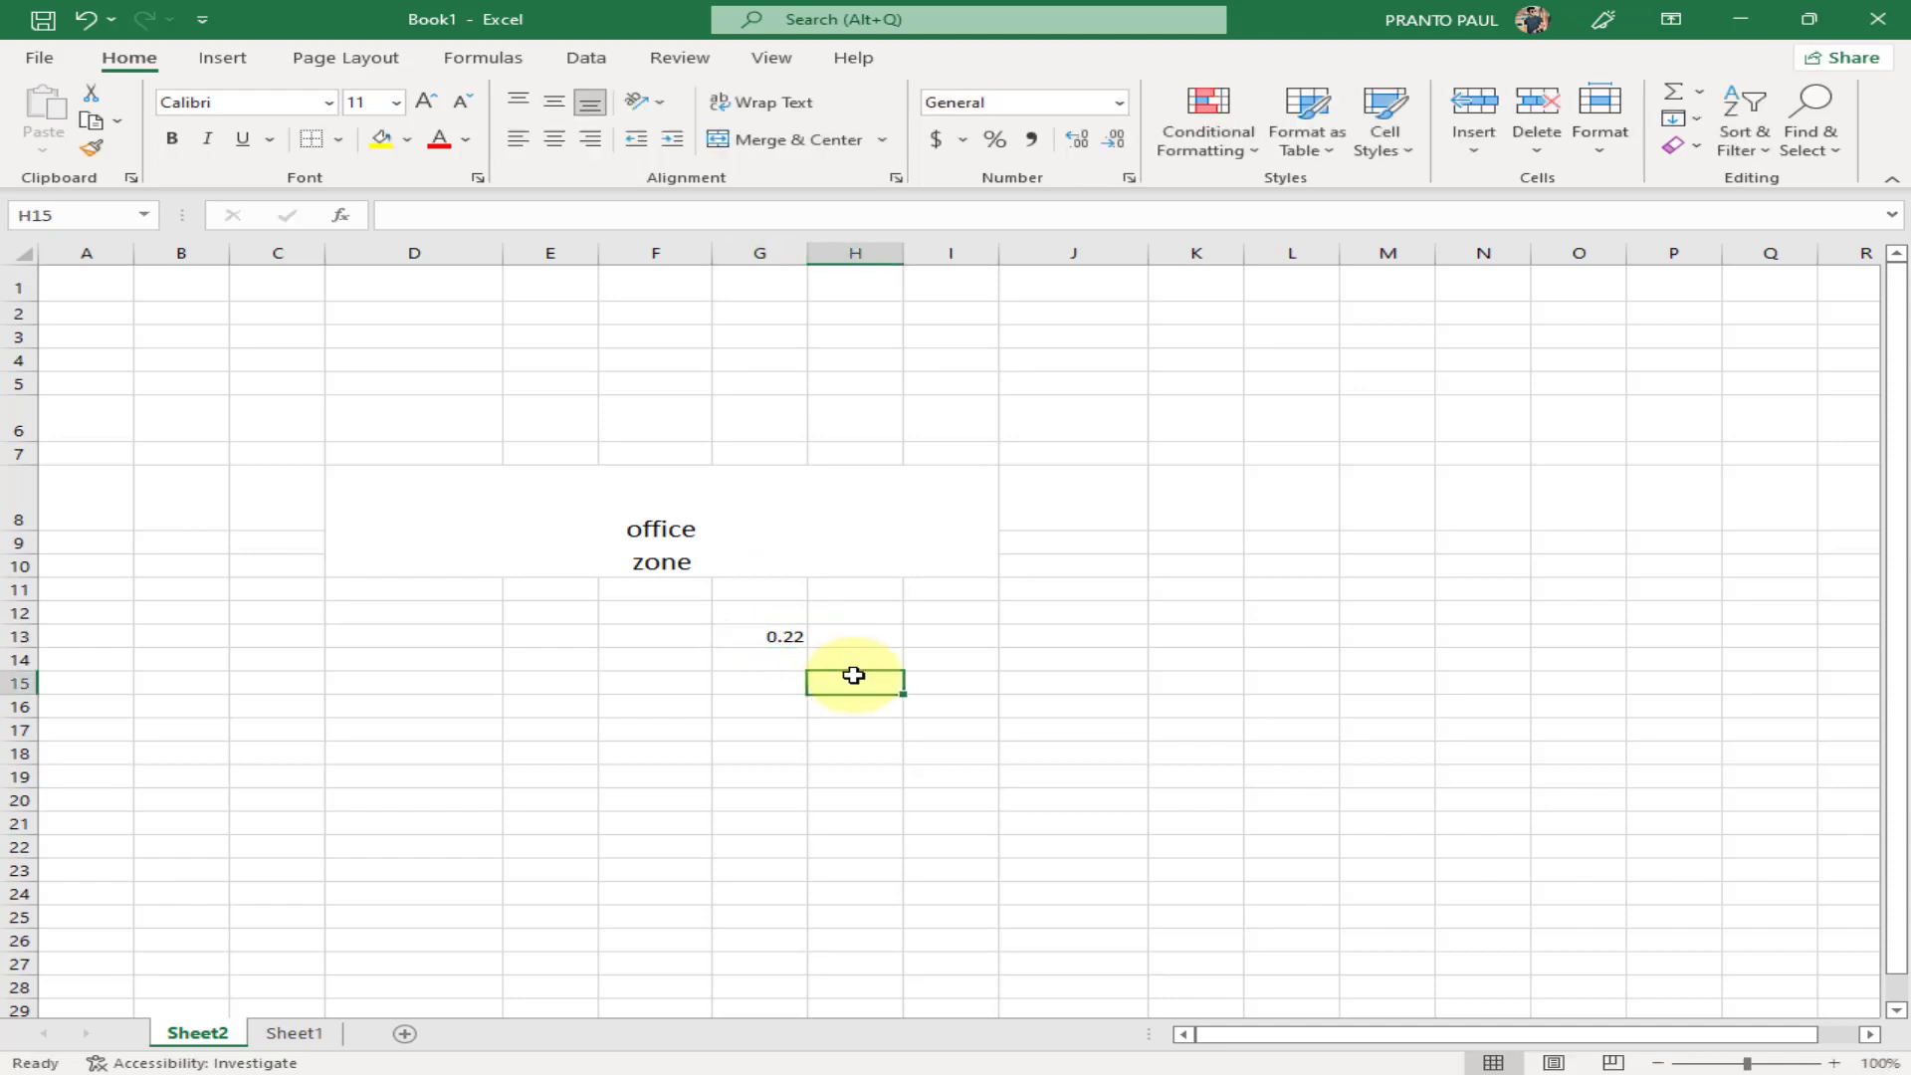
{"action": "left_click", "coordinate": [764, 639]}
{"action": "left_click", "coordinate": [995, 138]}
{"action": "left_click", "coordinate": [981, 737]}
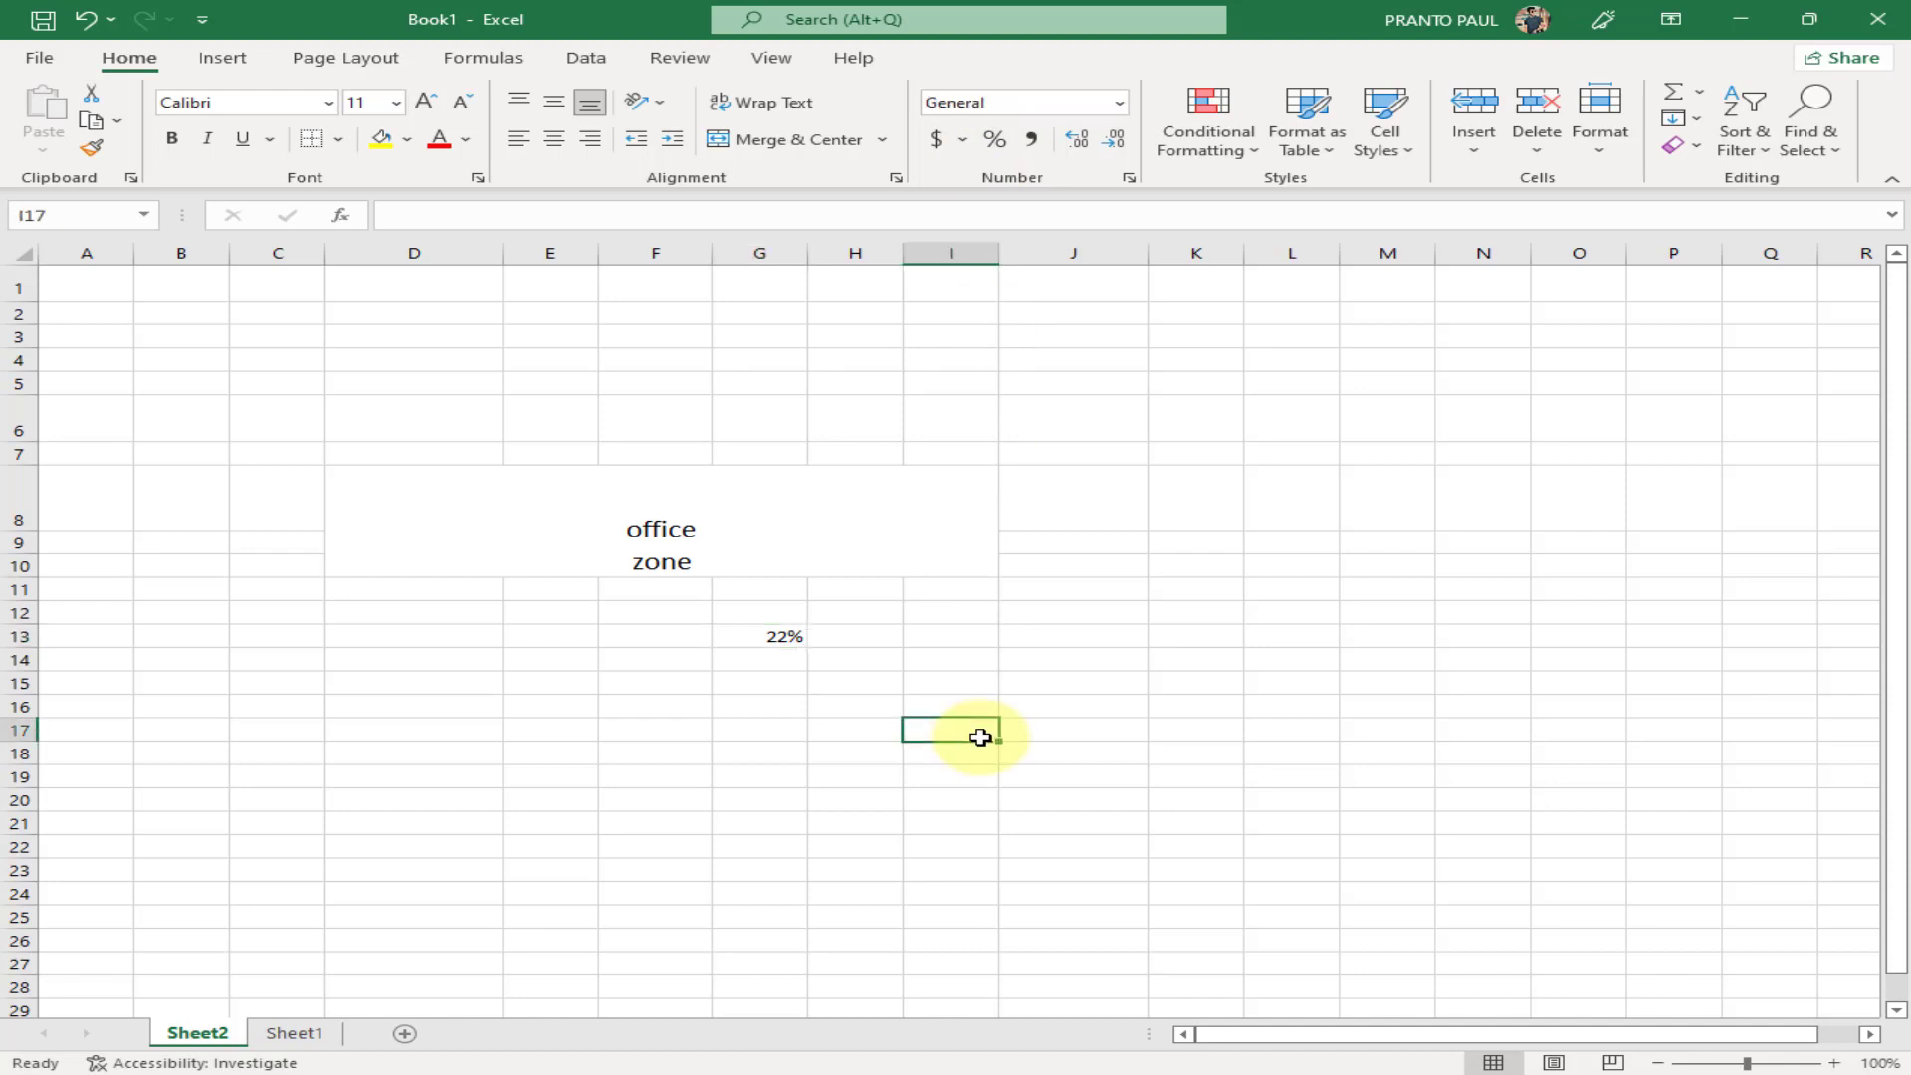
Enter the number 316000000 in cell H13
{"action": "left_click", "coordinate": [872, 637]}
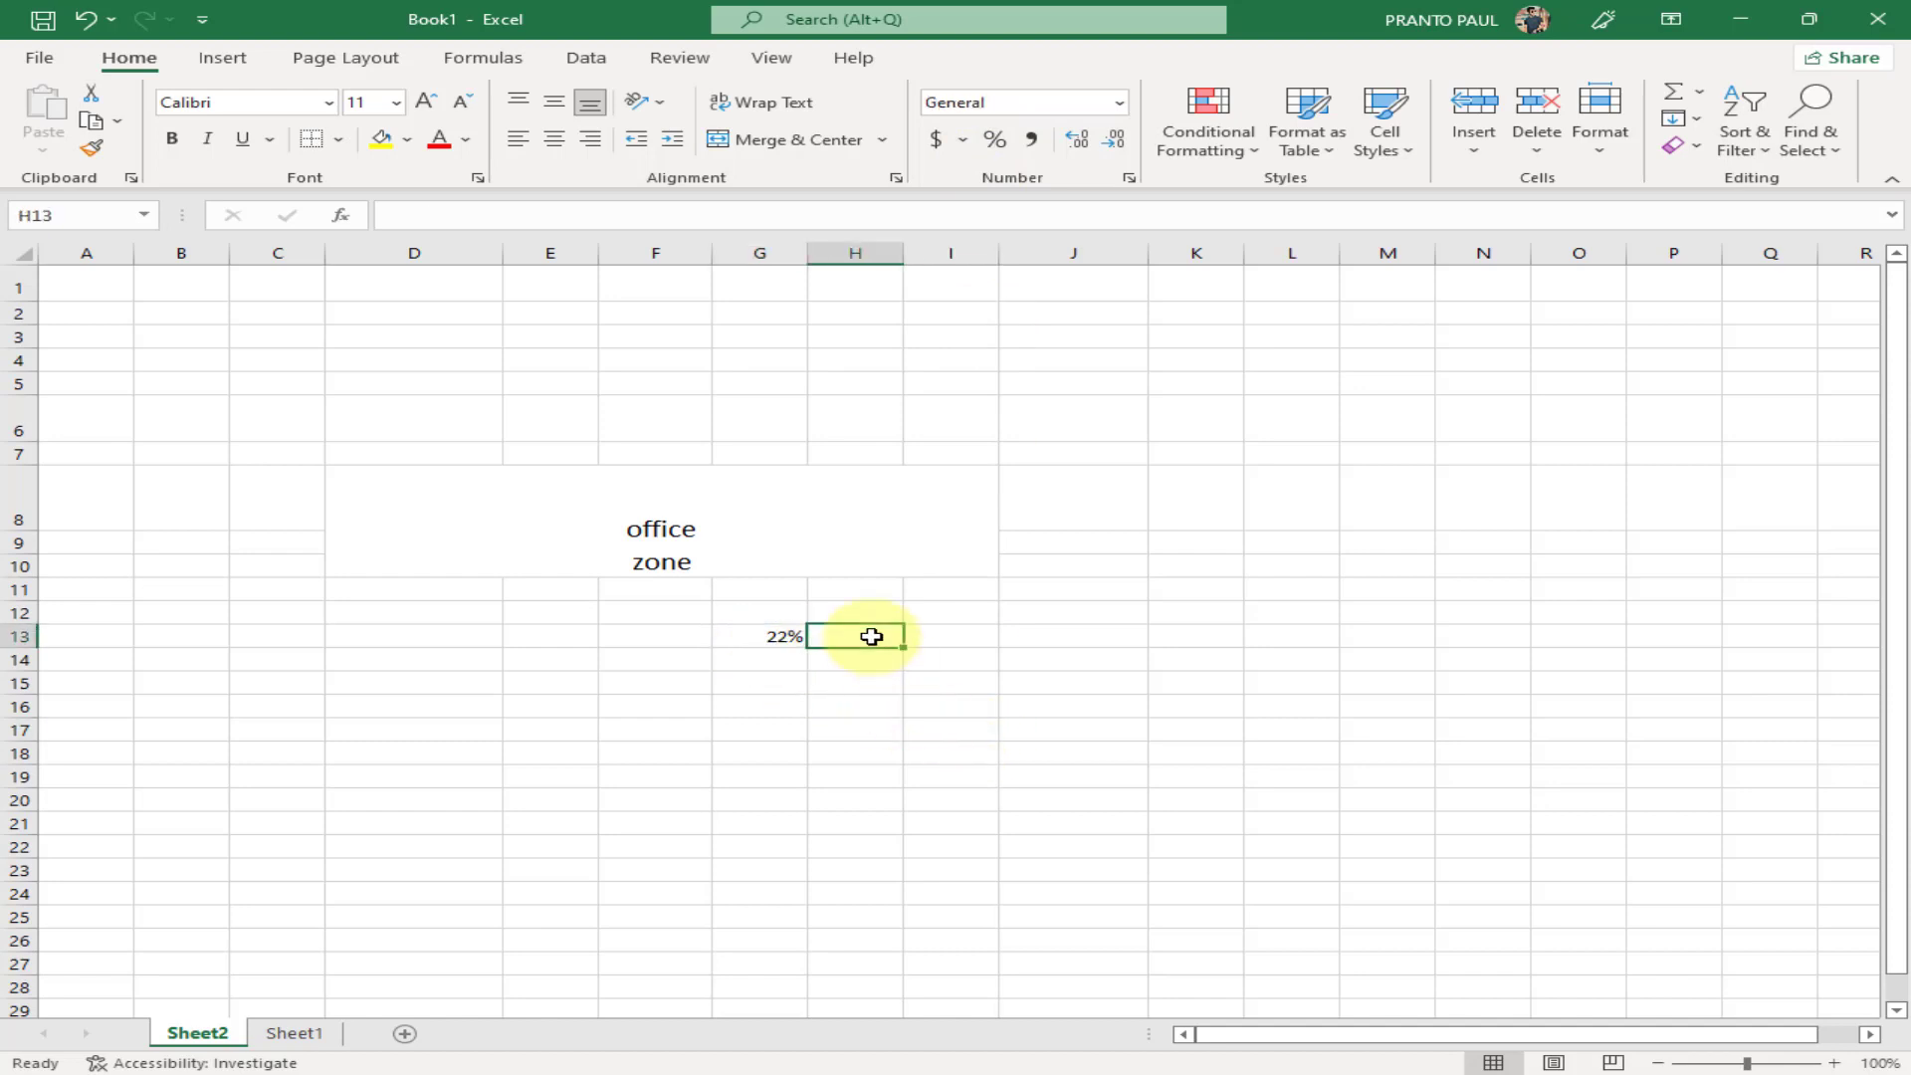
{"action": "type", "text": "316000000"}
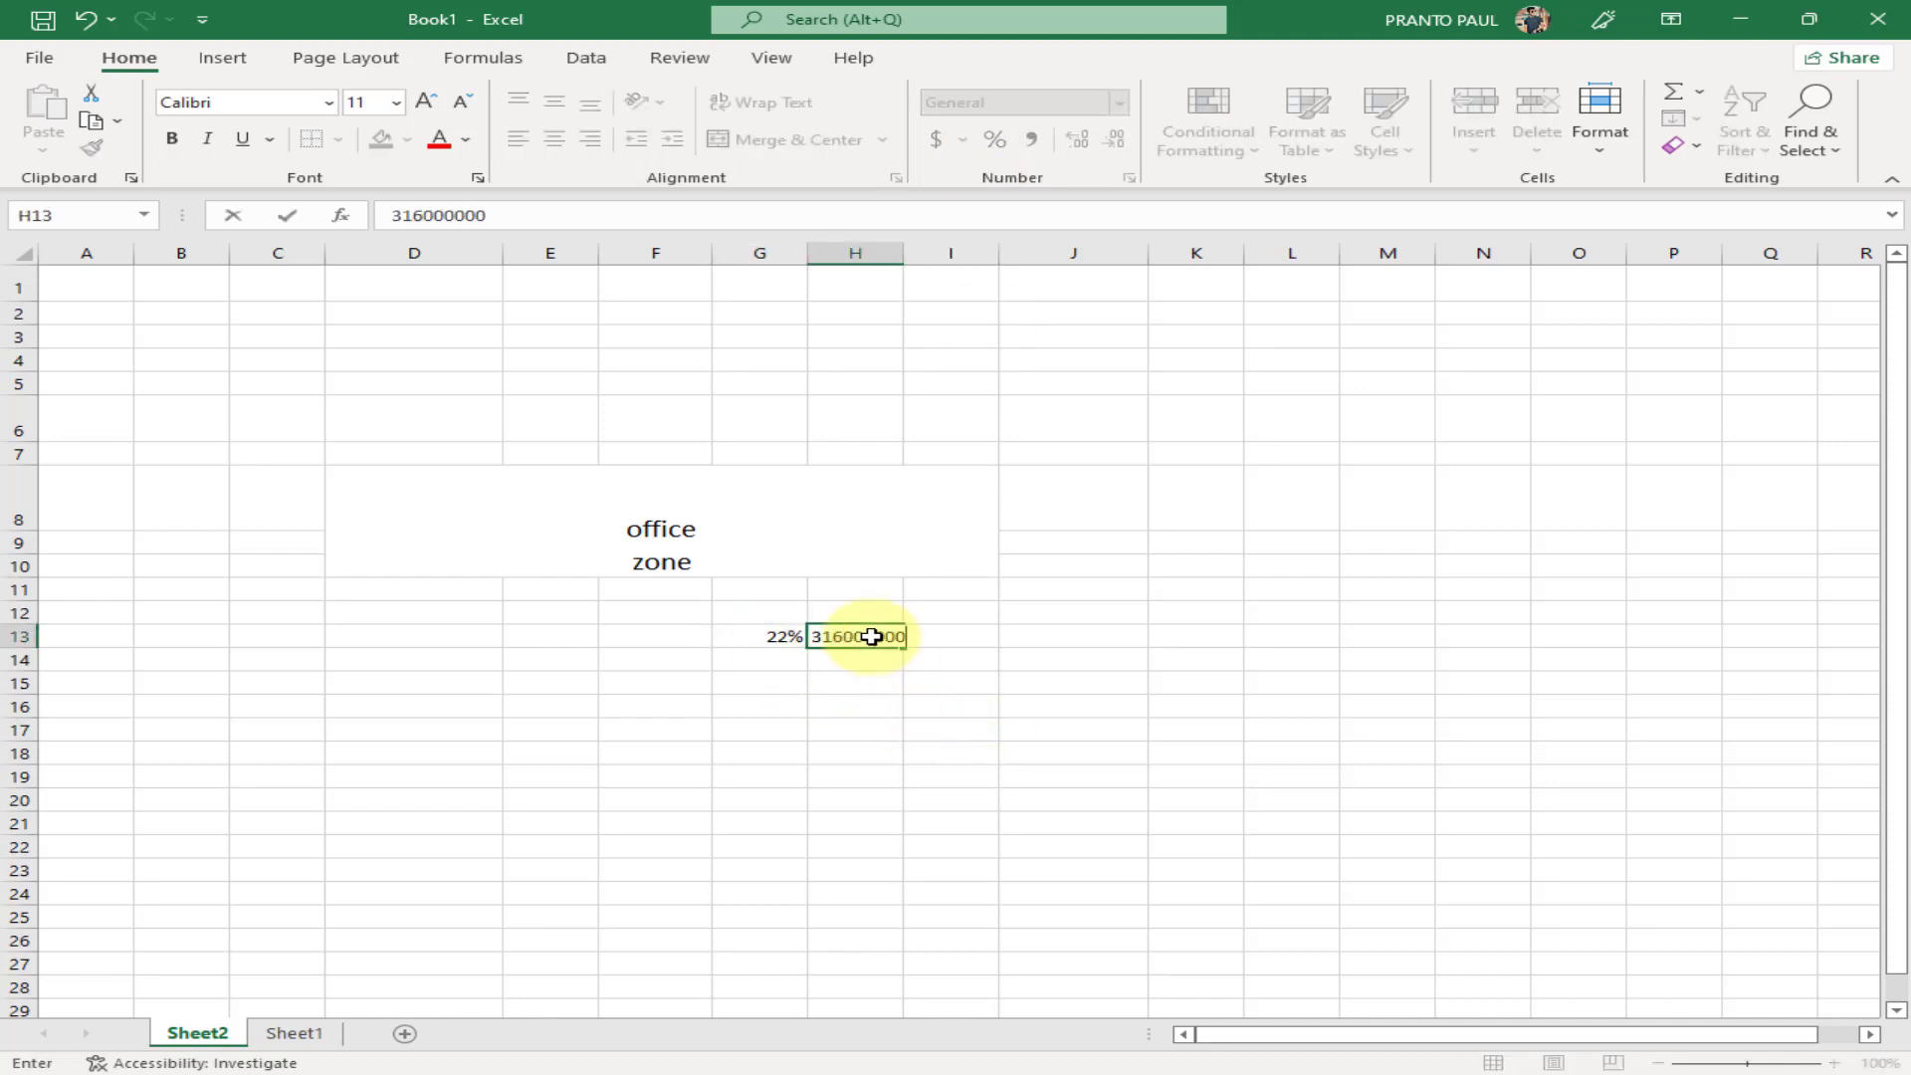
{"action": "left_click", "coordinate": [1157, 744]}
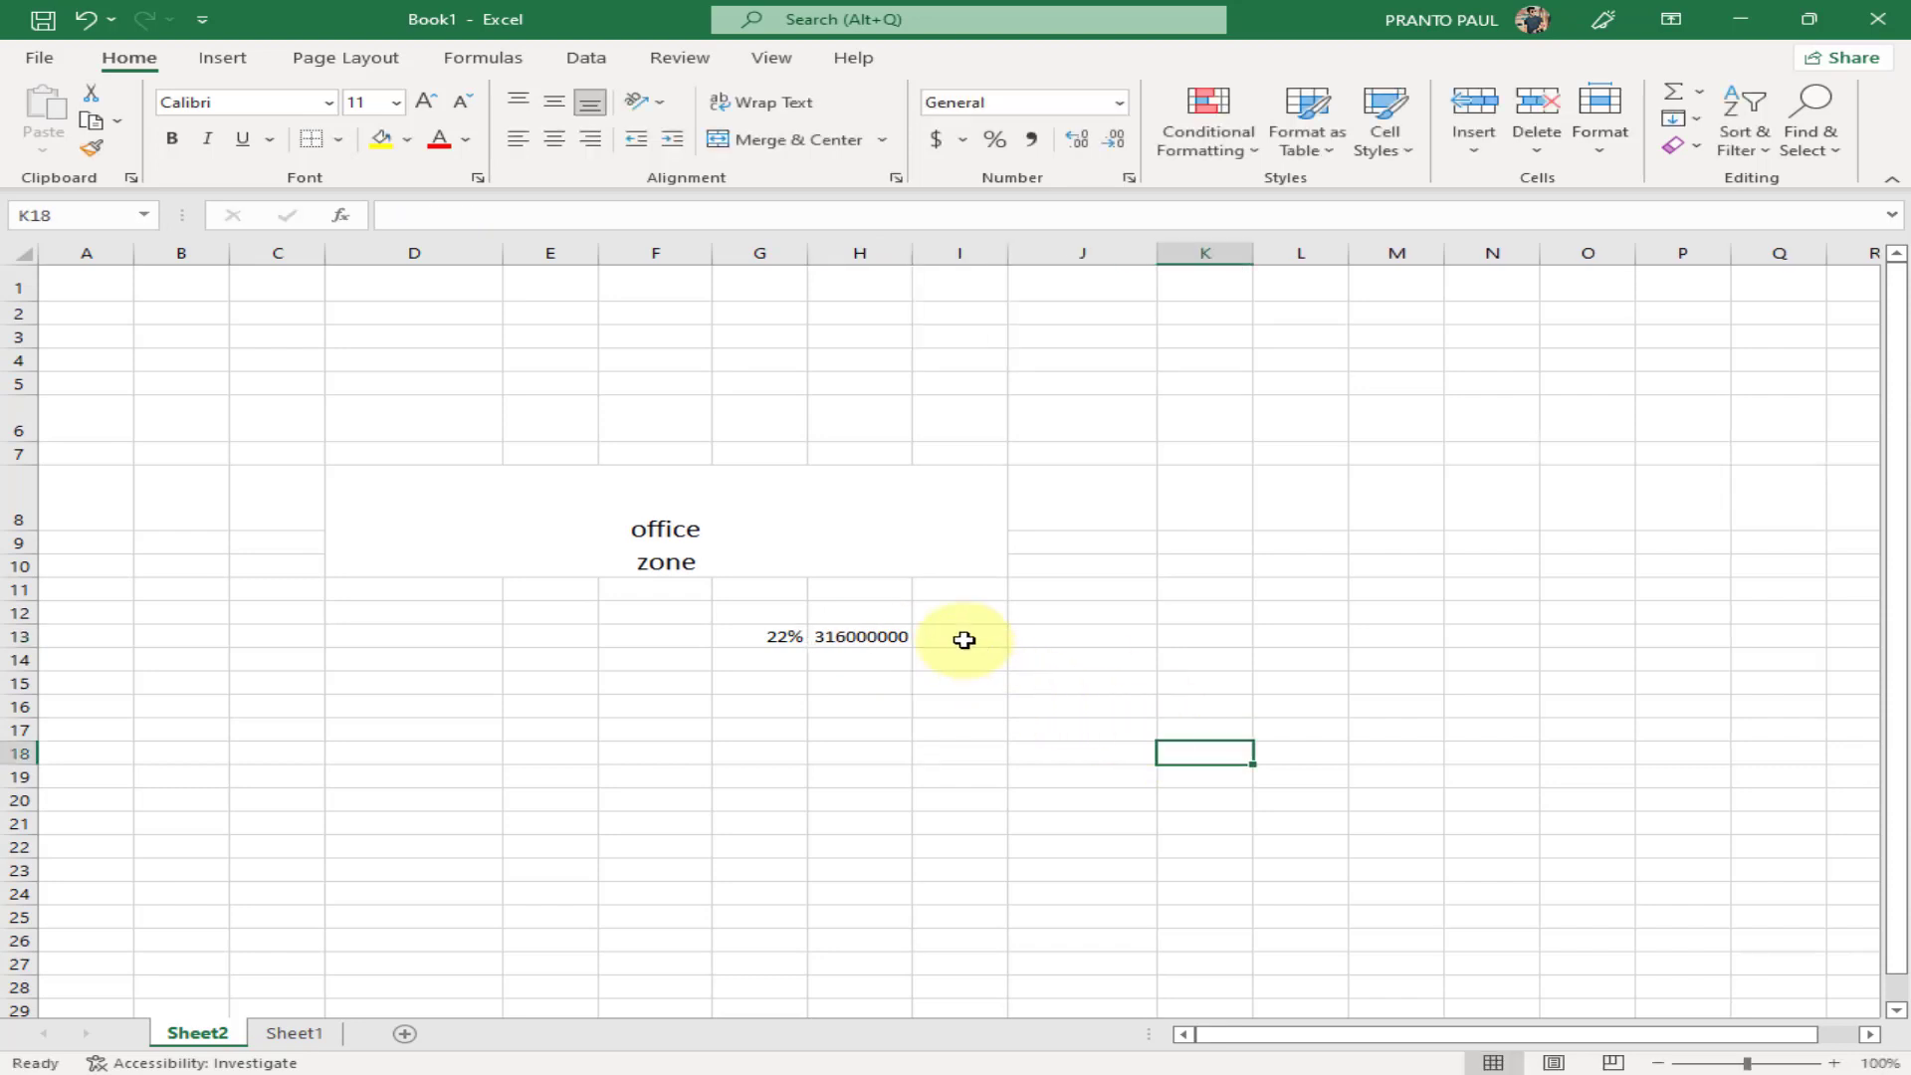
Edit the number in cell H13 to 3160.00000
{"action": "left_click", "coordinate": [892, 636]}
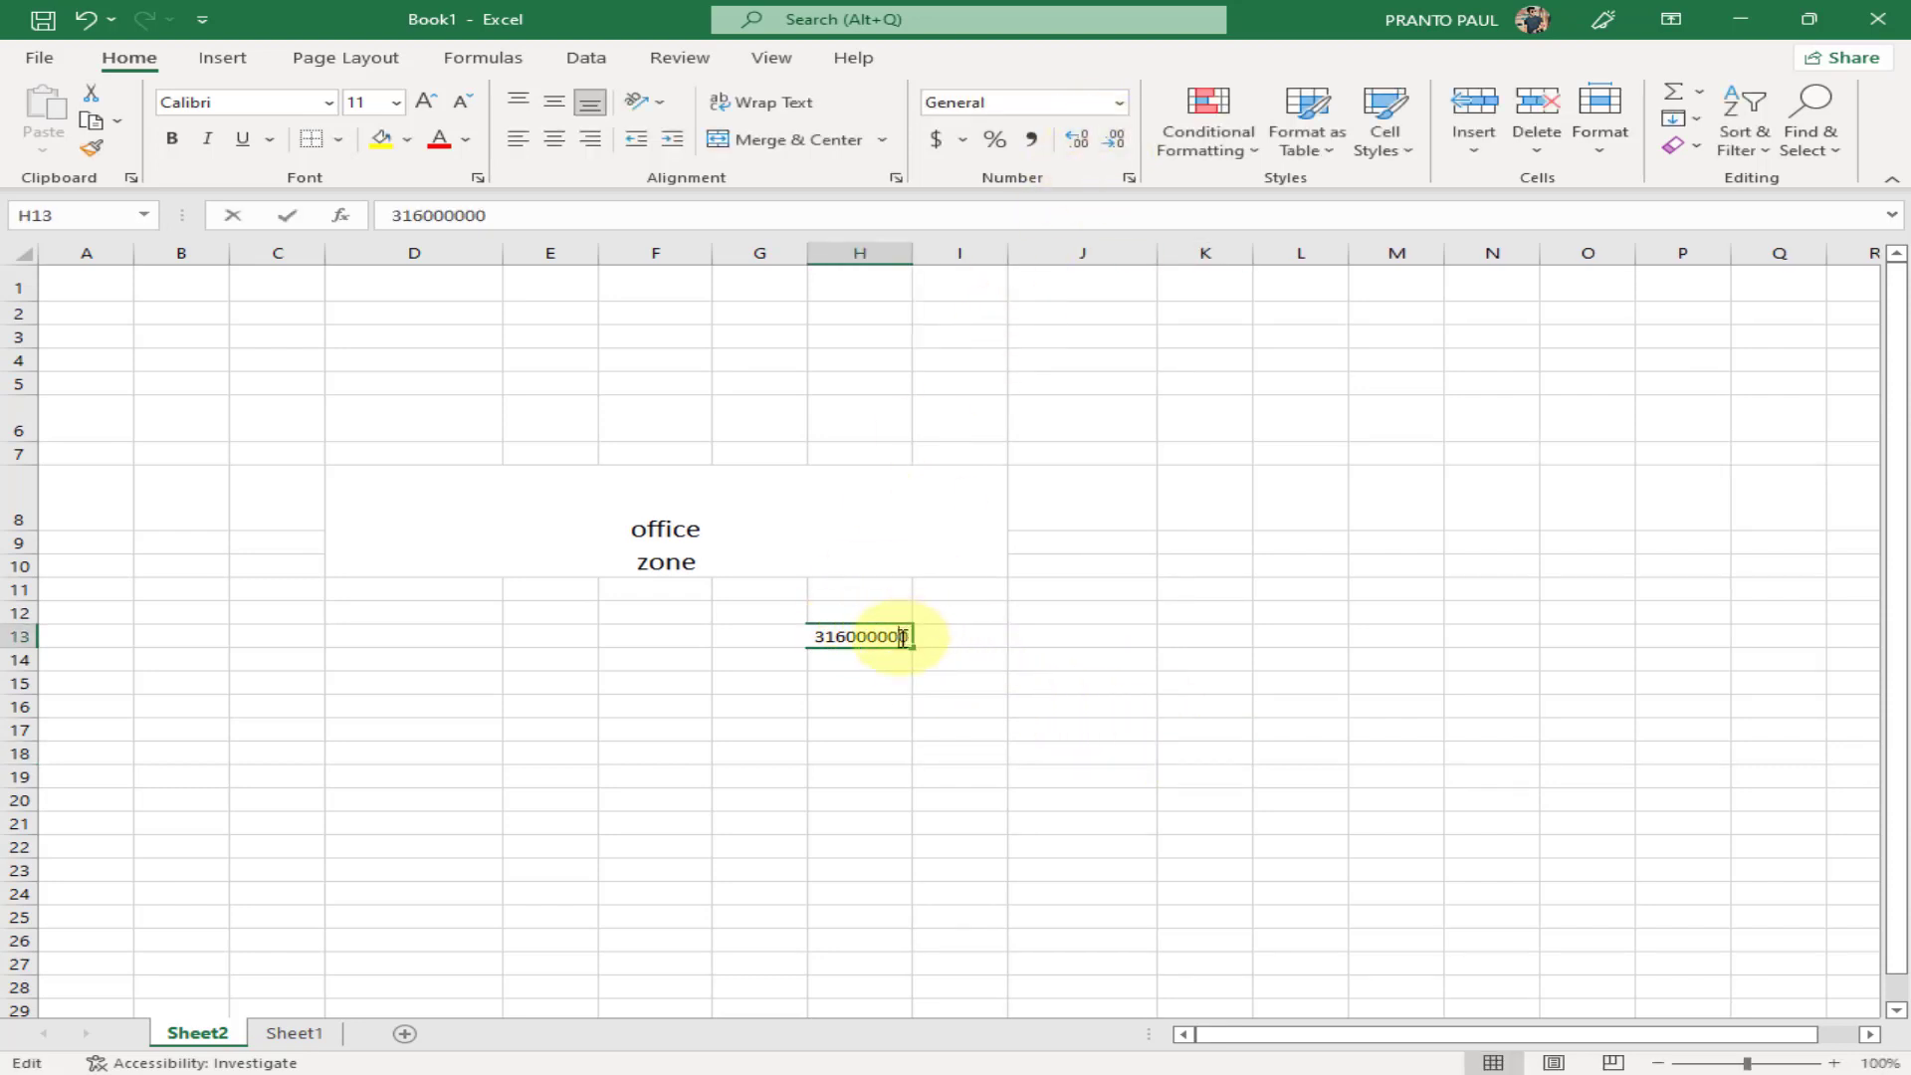
{"action": "left_click_drag", "start_coordinate": [902, 637], "coordinate": [846, 649]}
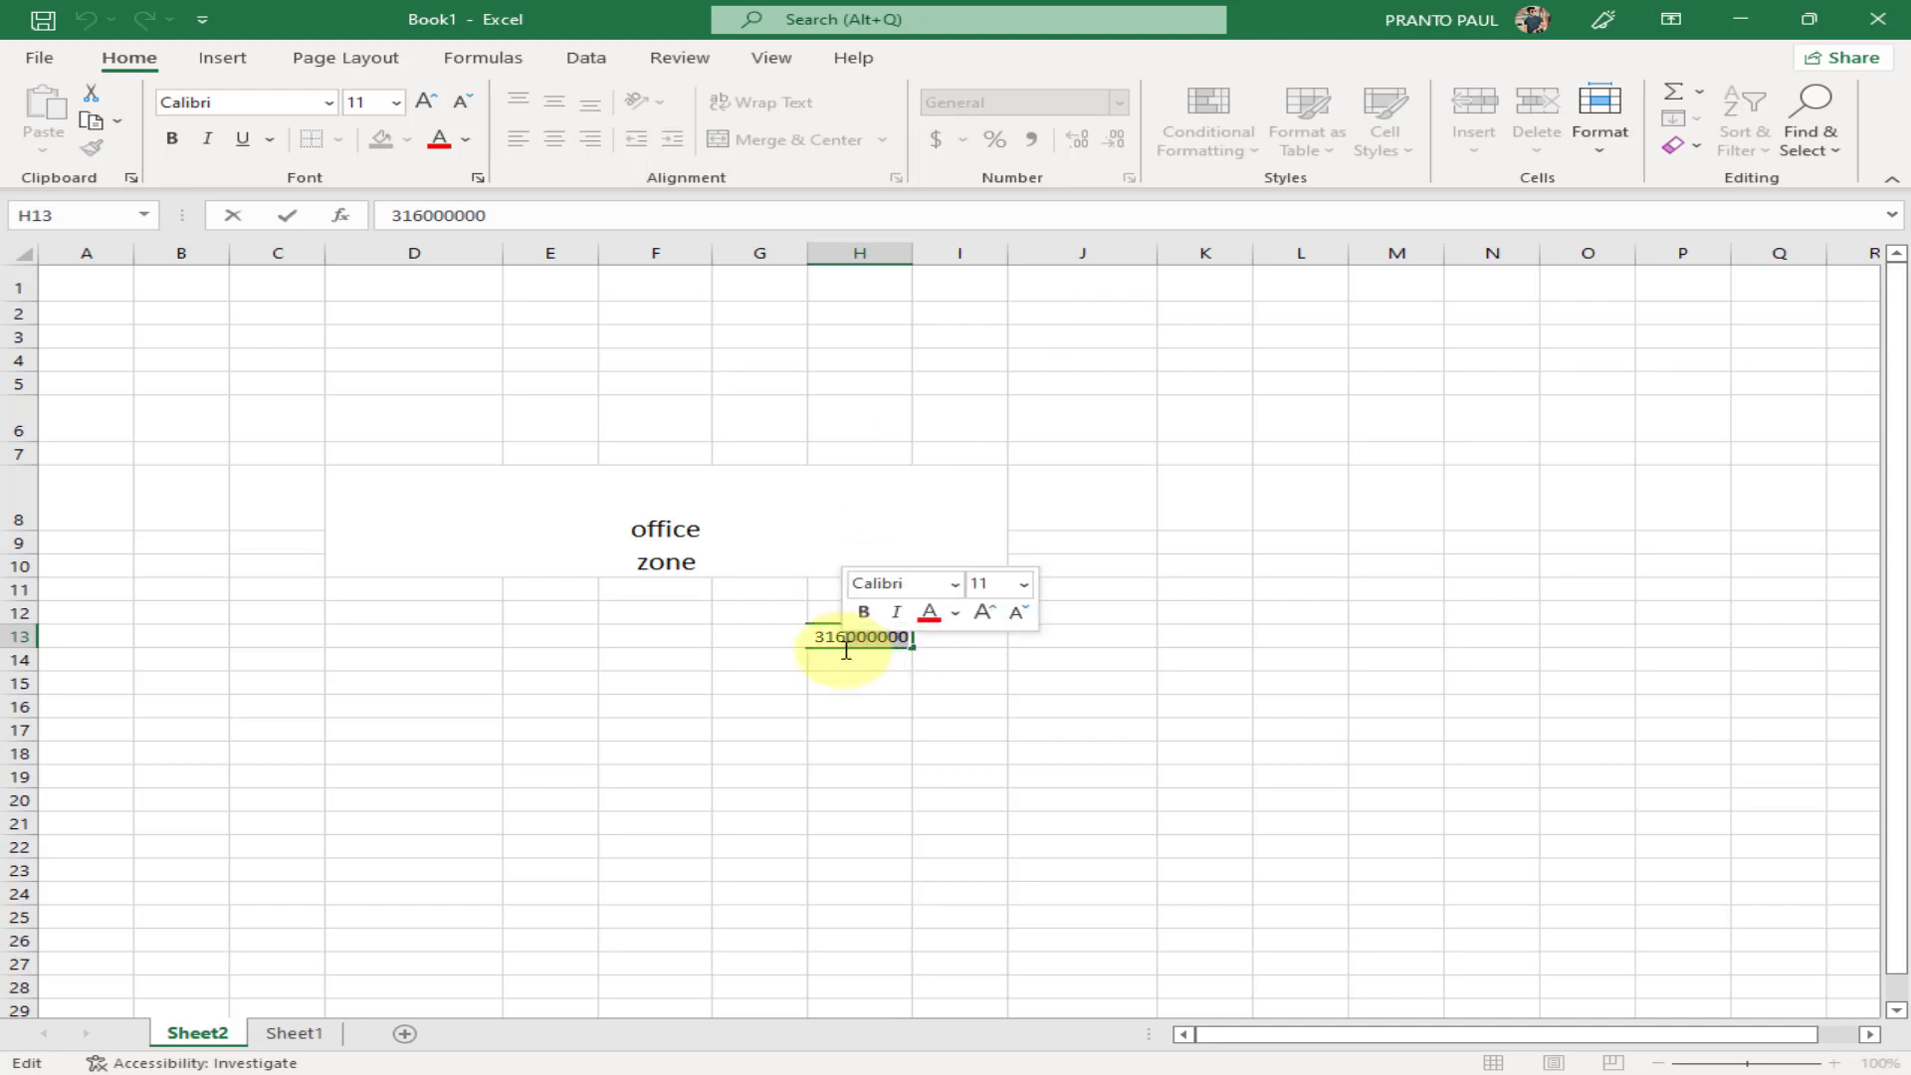
{"action": "type", "text": "."}
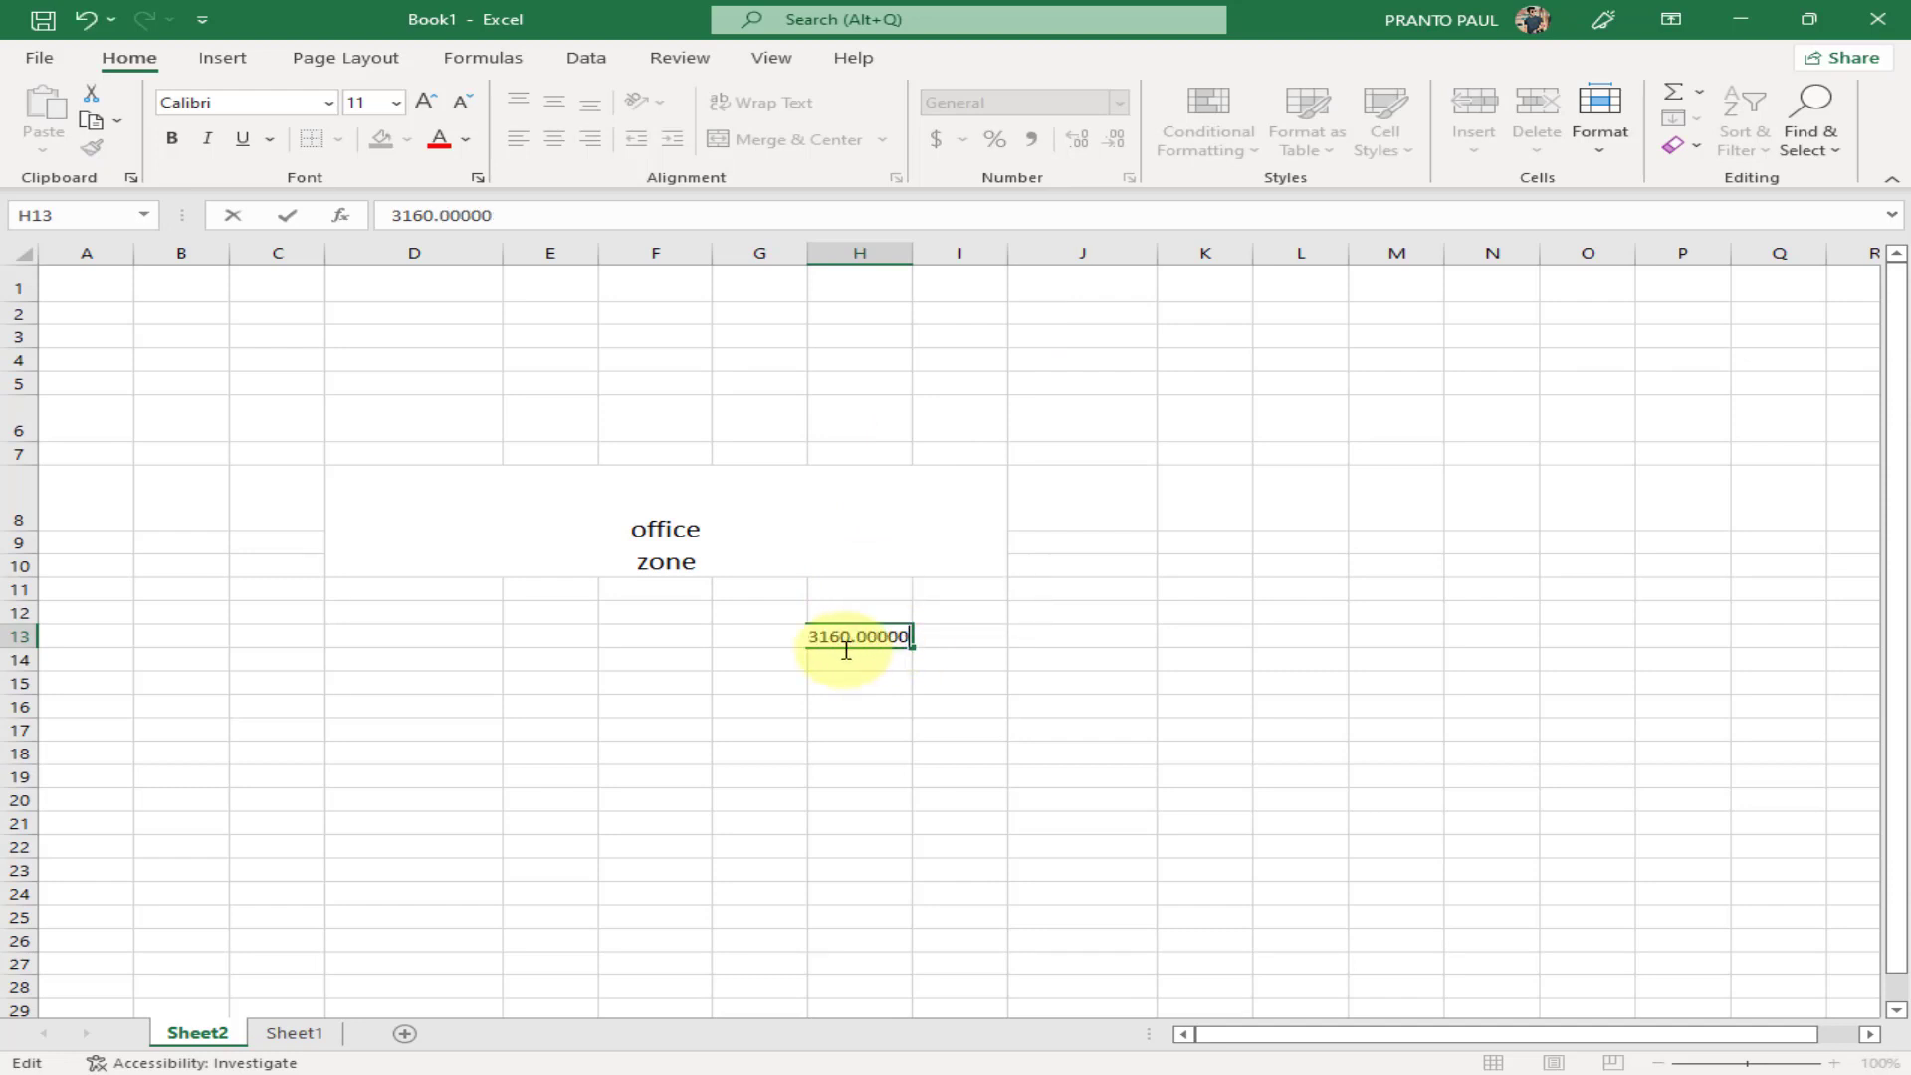
{"action": "left_click", "coordinate": [1190, 730]}
{"action": "left_click", "coordinate": [854, 612]}
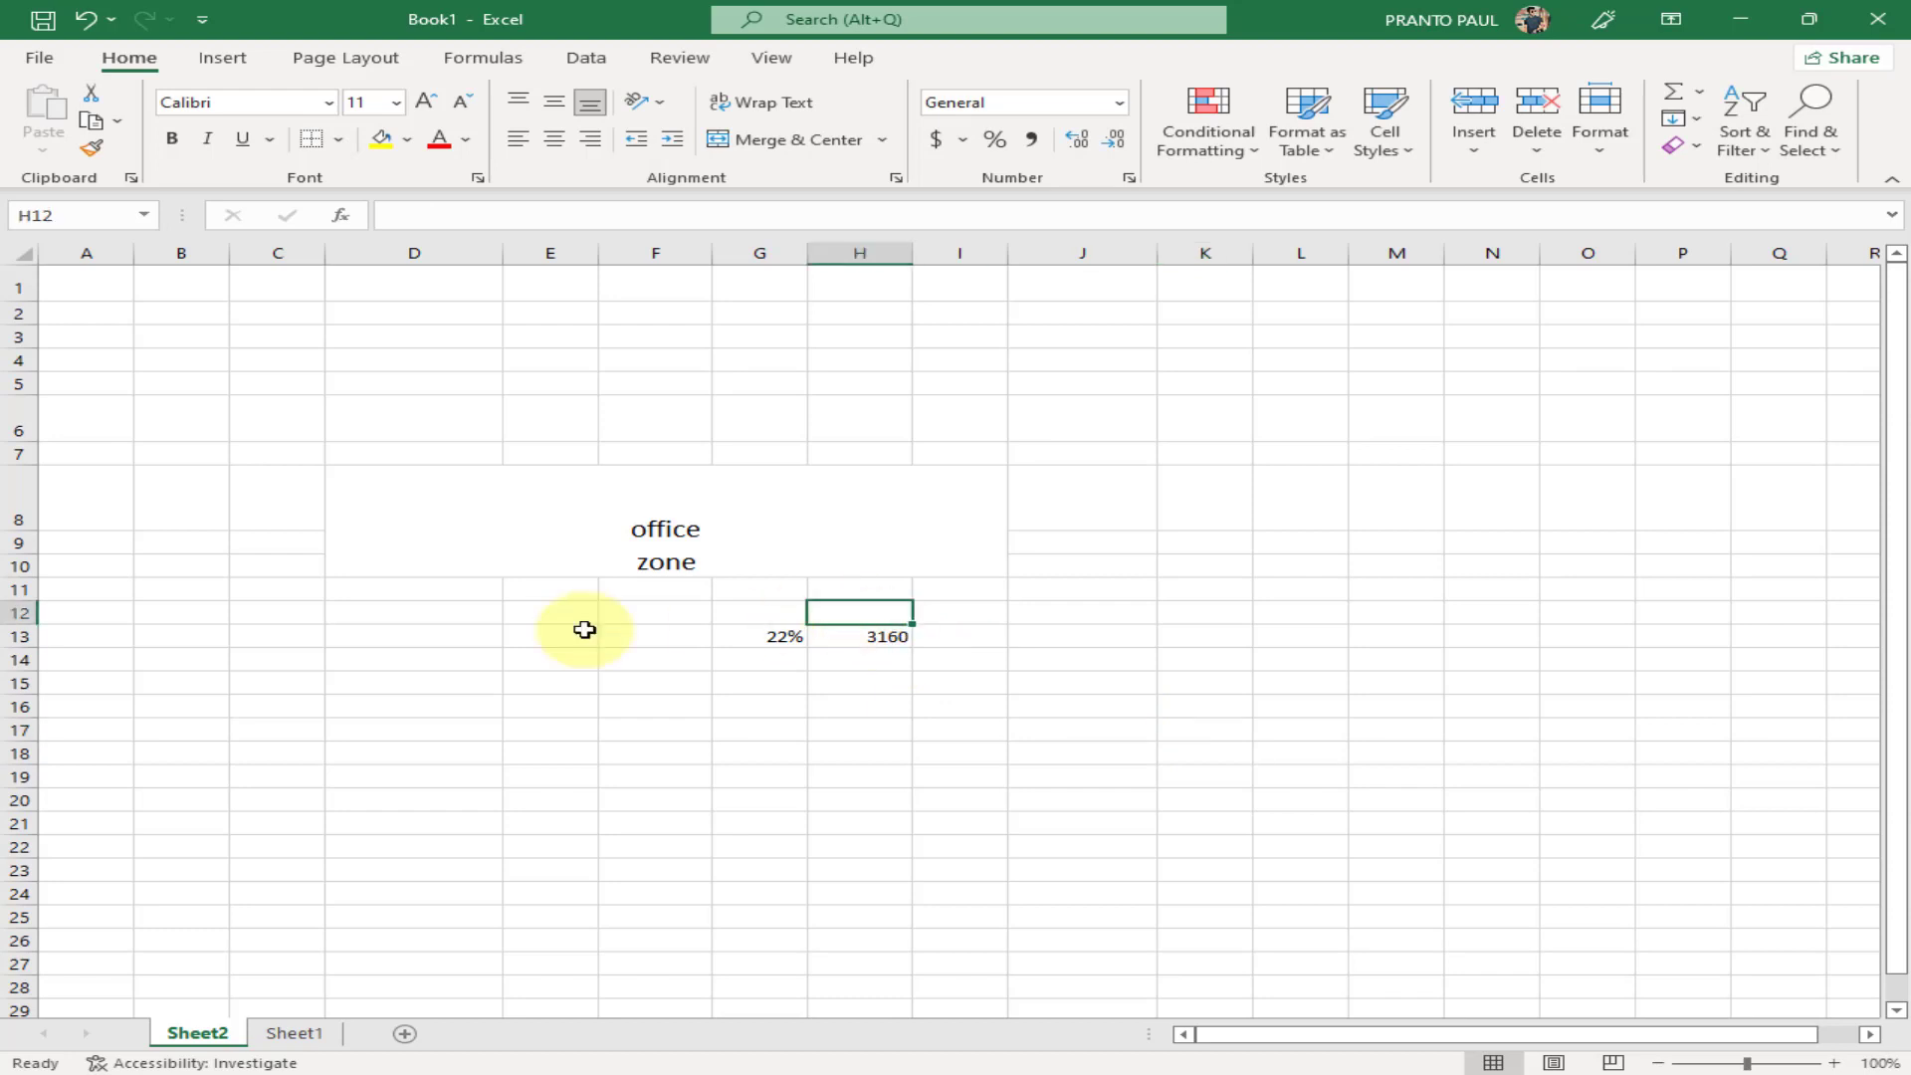
Enter the number 6460.0000 in cell D16
{"action": "left_click", "coordinate": [414, 702]}
{"action": "type", "text": "646"}
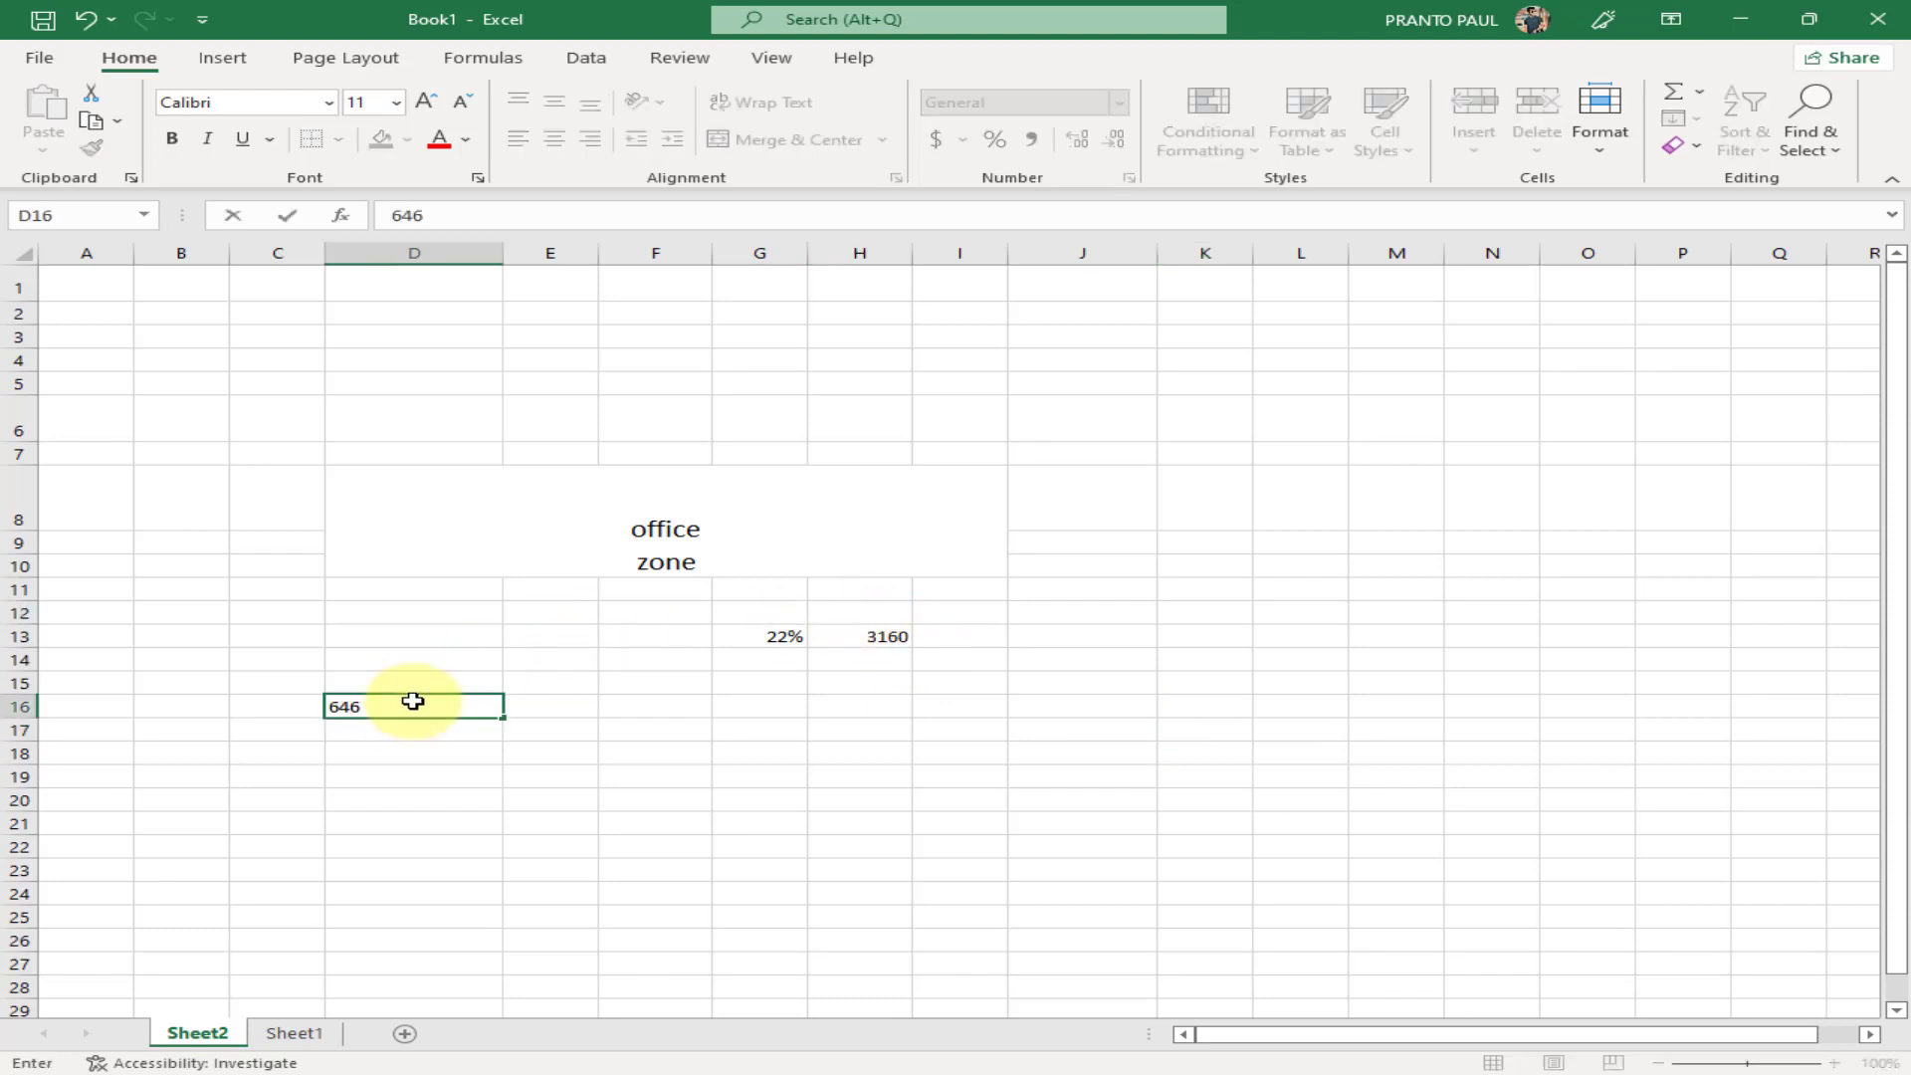
{"action": "type", "text": "0.0000"}
{"action": "mouse_move", "coordinate": [557, 705]}
{"action": "left_mouse_down"}
{"action": "mouse_move", "coordinate": [584, 730]}
{"action": "mouse_move", "coordinate": [568, 738]}
{"action": "left_mouse_up"}
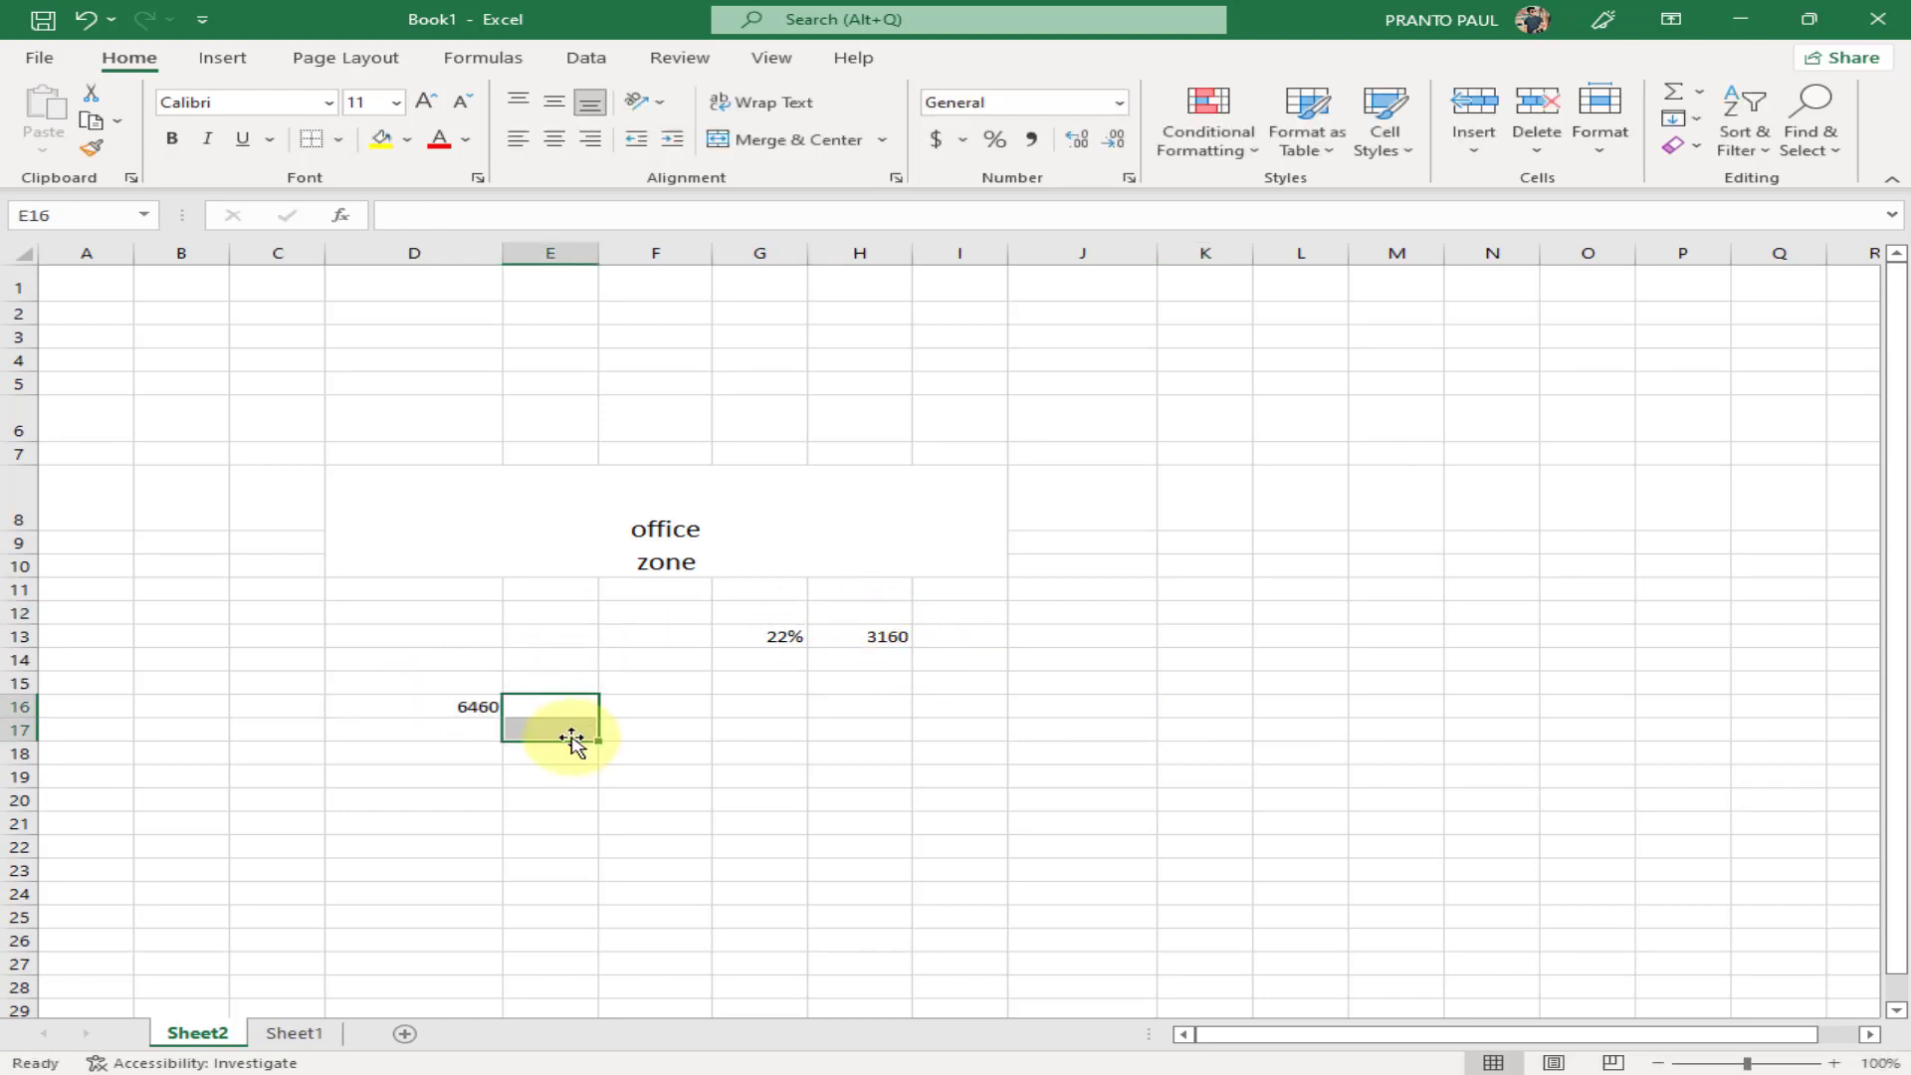
Increase the decimal places of cell D16 to two, then decrease them back to none
{"action": "left_click", "coordinate": [453, 706]}
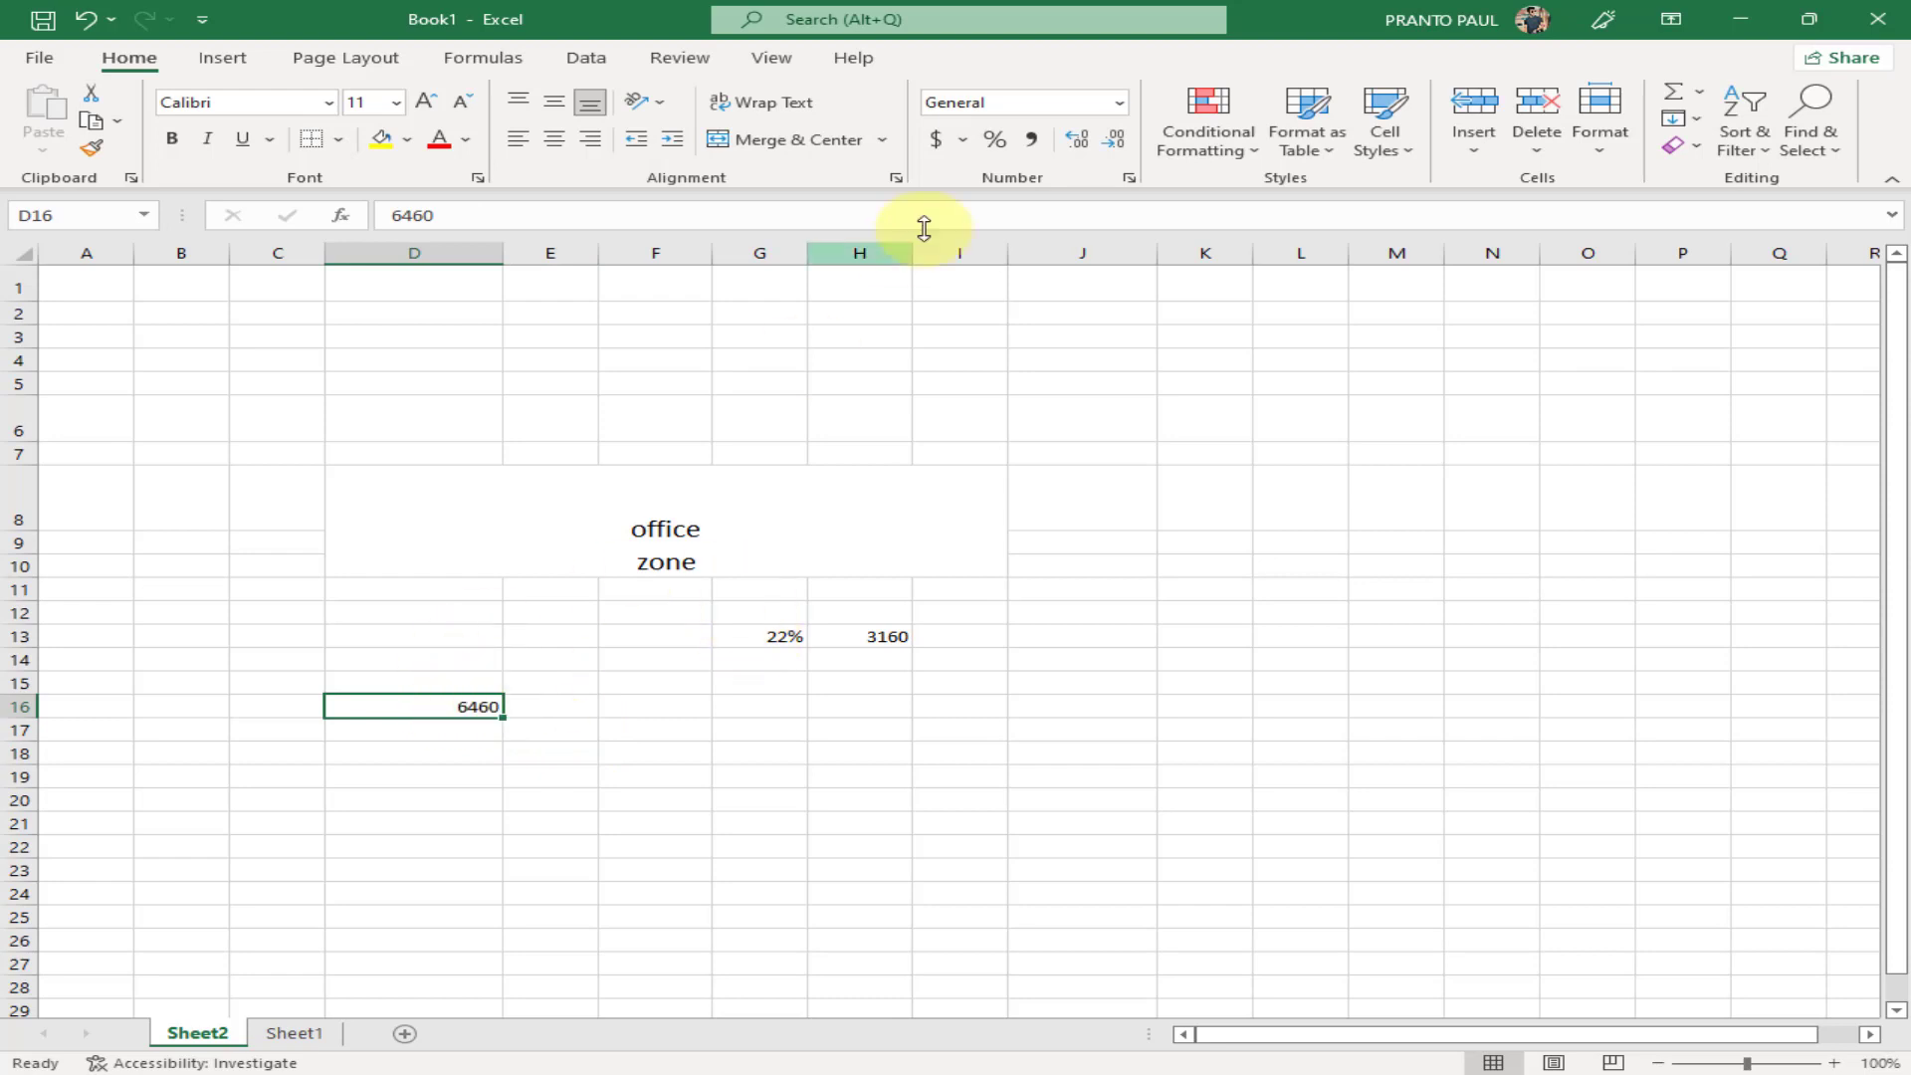
{"action": "left_click", "coordinate": [1076, 149]}
{"action": "left_click", "coordinate": [620, 819]}
{"action": "left_click", "coordinate": [488, 709]}
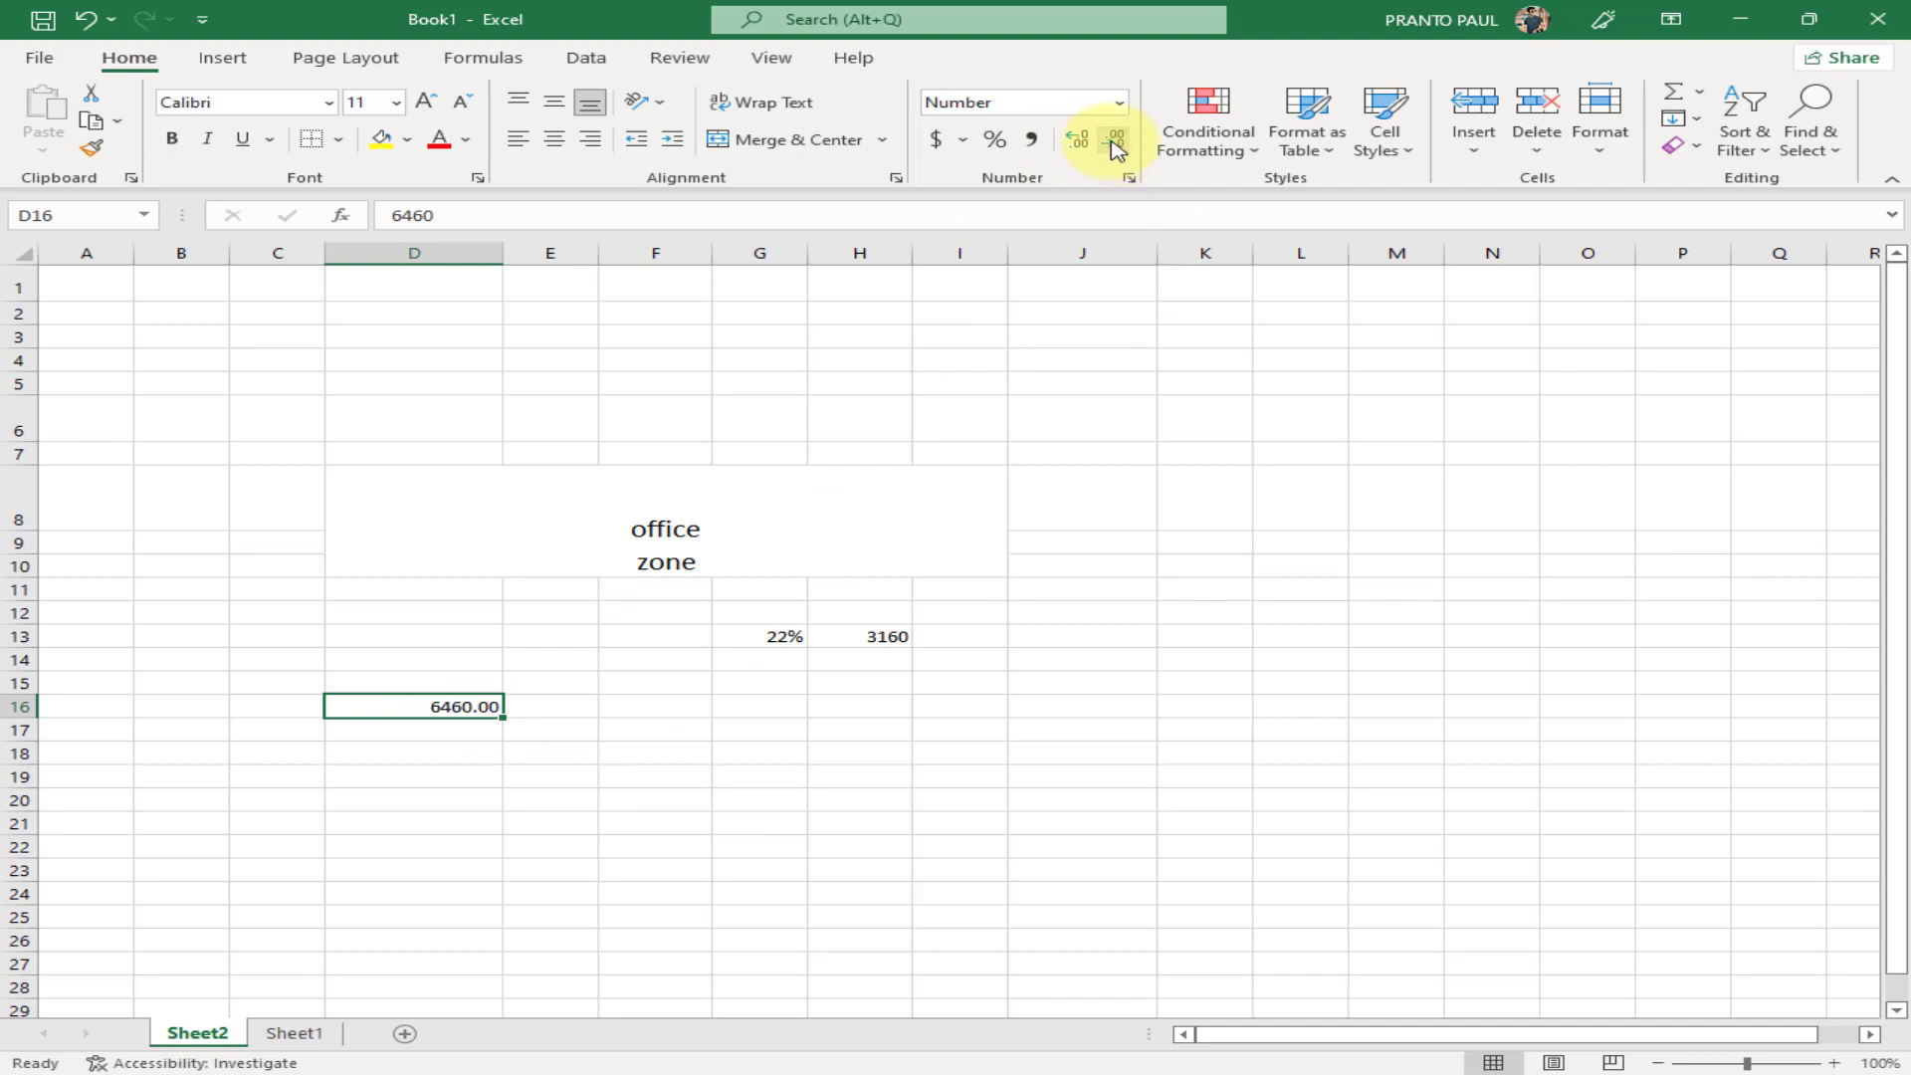
{"action": "left_click", "coordinate": [1088, 678]}
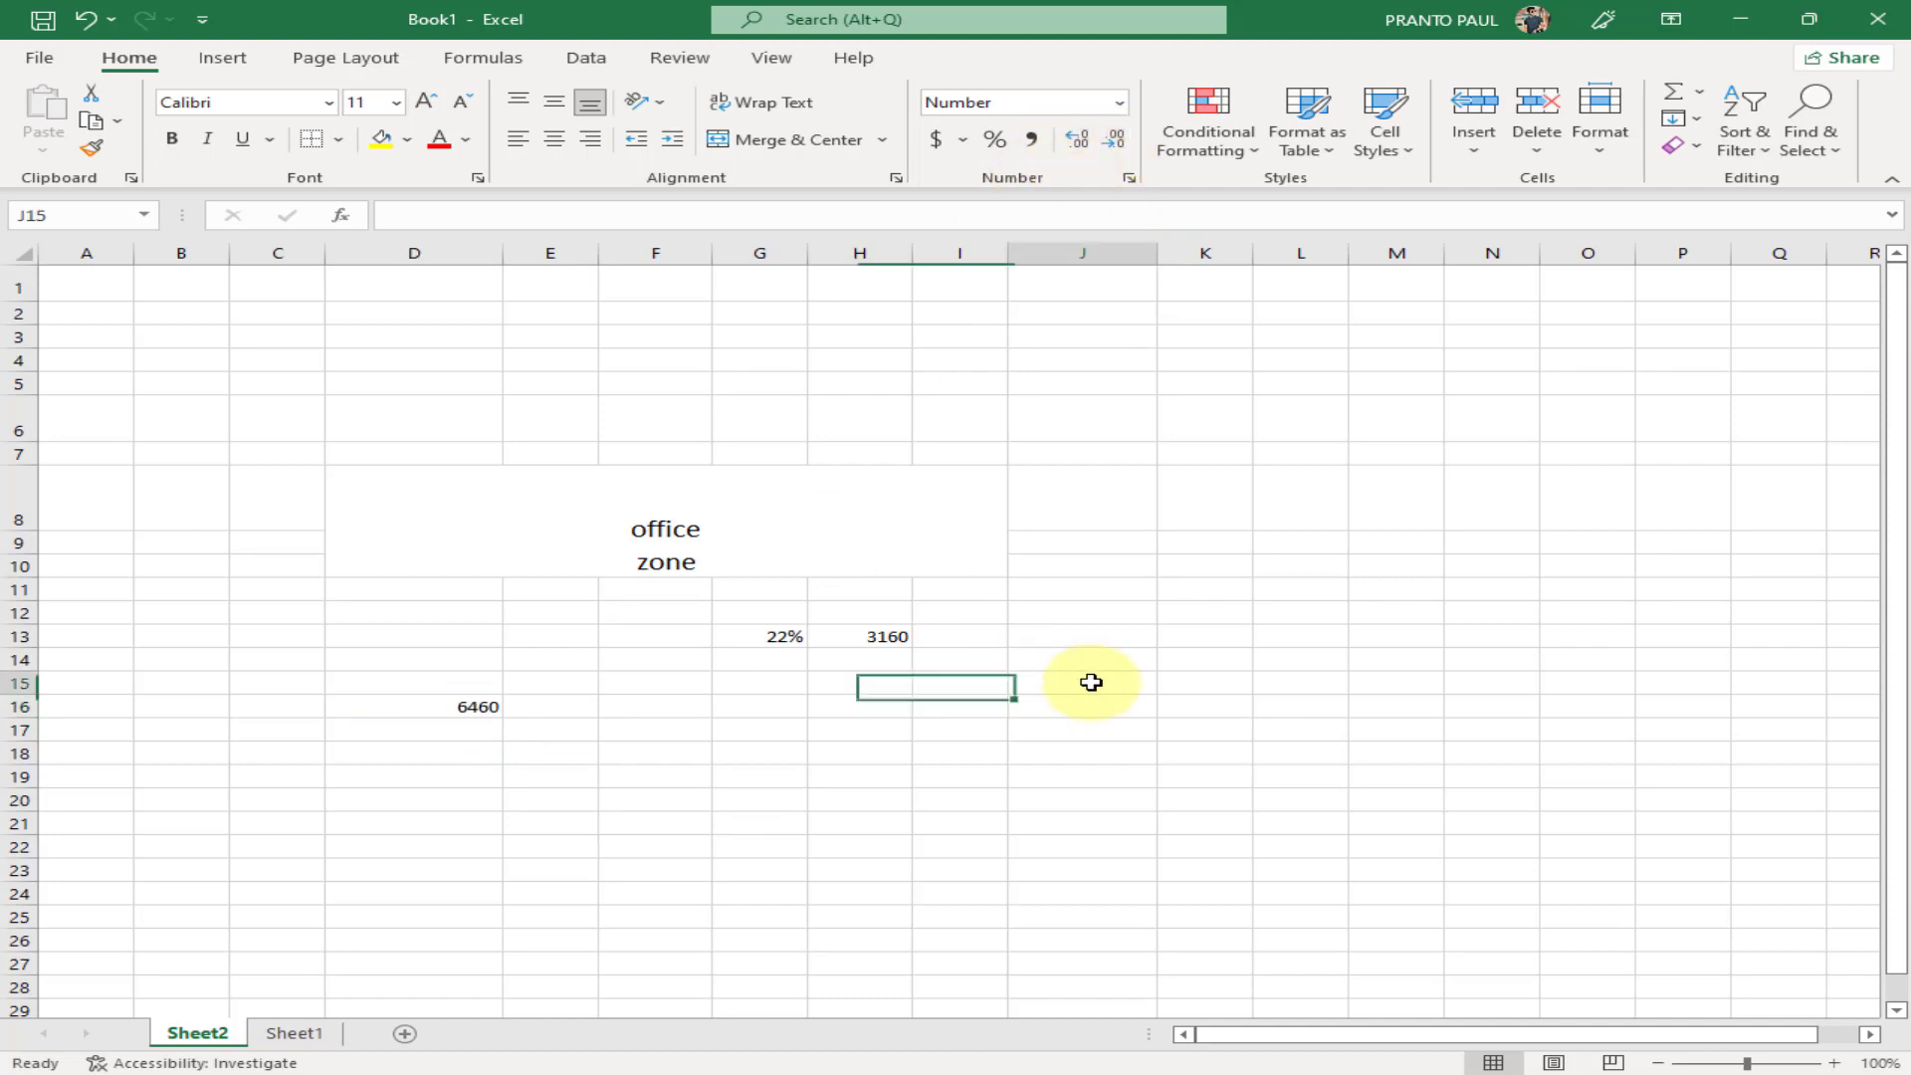
Clear the contents of the range B7:K22
{"action": "left_click_drag", "start_coordinate": [181, 453], "coordinate": [1187, 841]}
{"action": "key", "text": "Delete"}
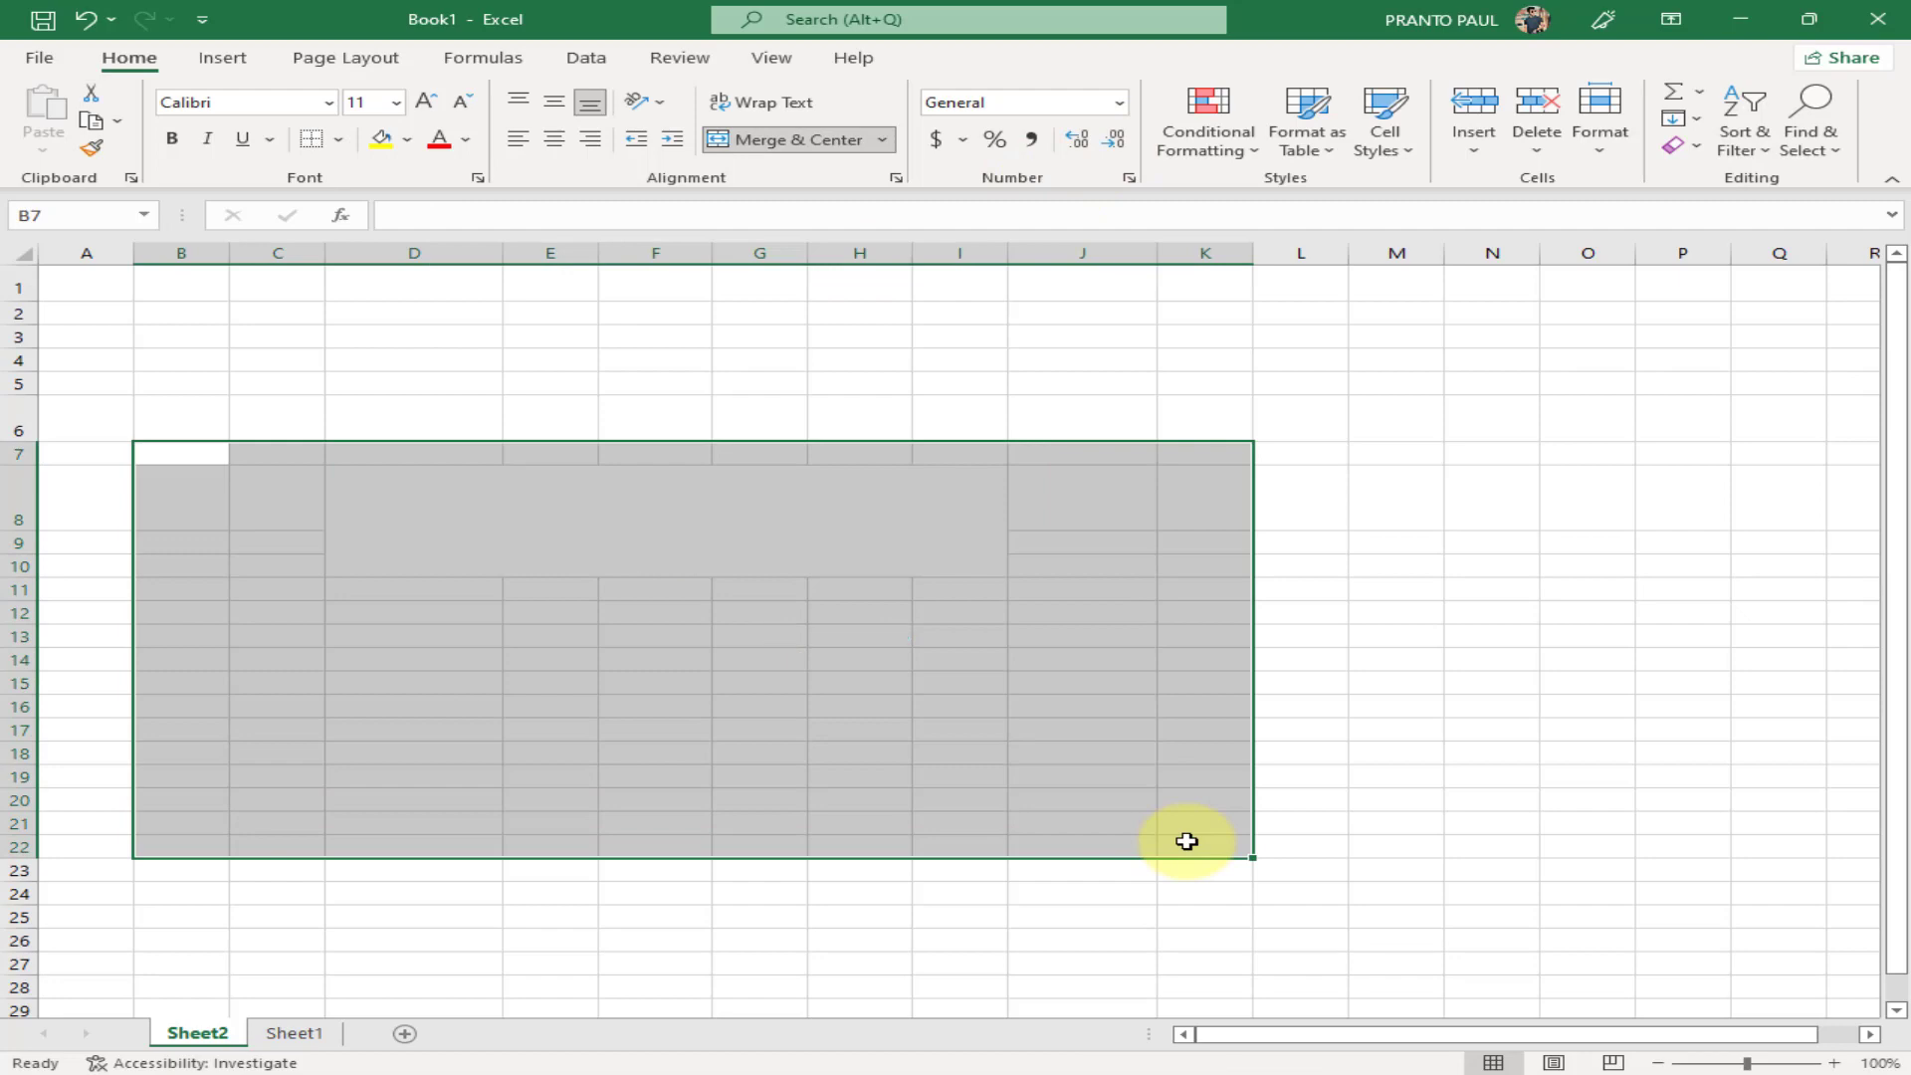
{"action": "left_click", "coordinate": [1742, 751]}
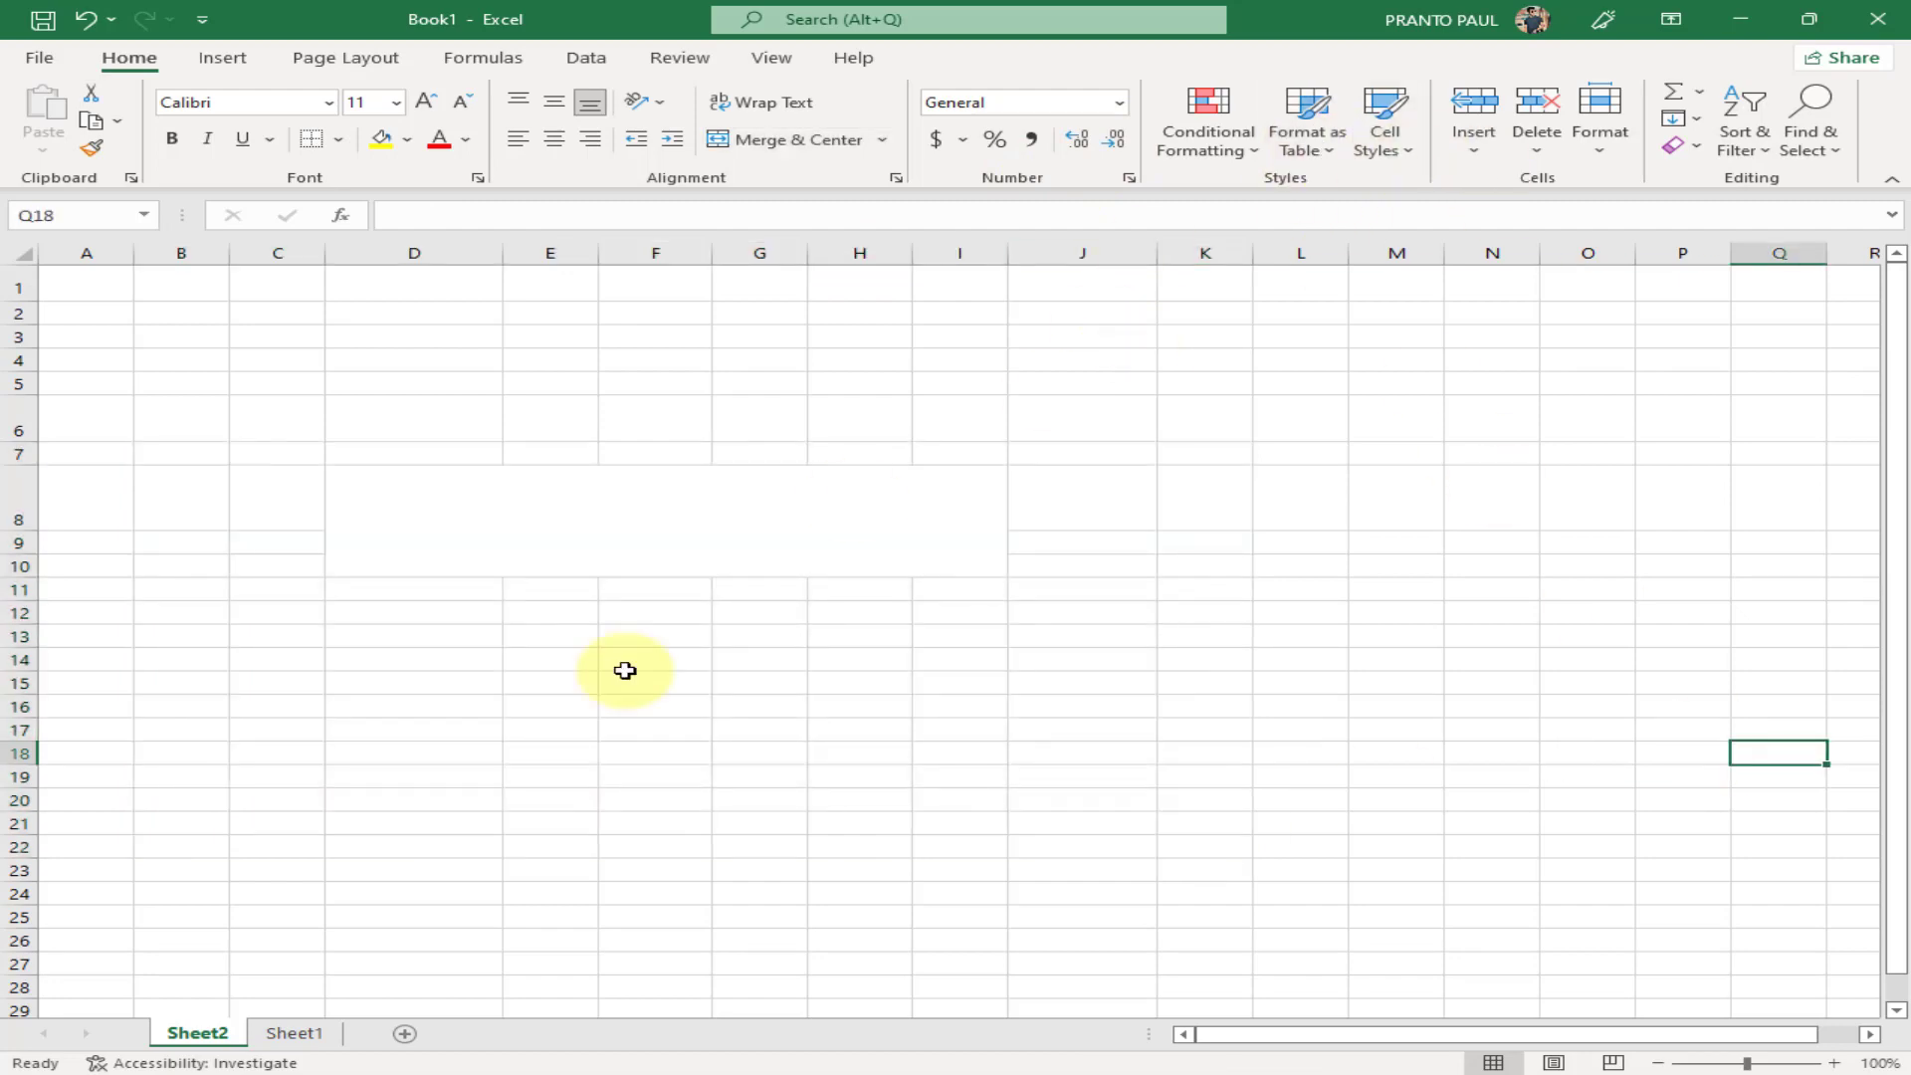
Switch to Sheet1 and examine its product table and the Conditional Formatting rule types, including Top/Bottom Rules and Highlight Cells Rules
{"action": "left_click", "coordinate": [295, 1035]}
{"action": "scroll", "coordinate": [712, 696], "scroll_direction": "up", "scroll_amount": 5}
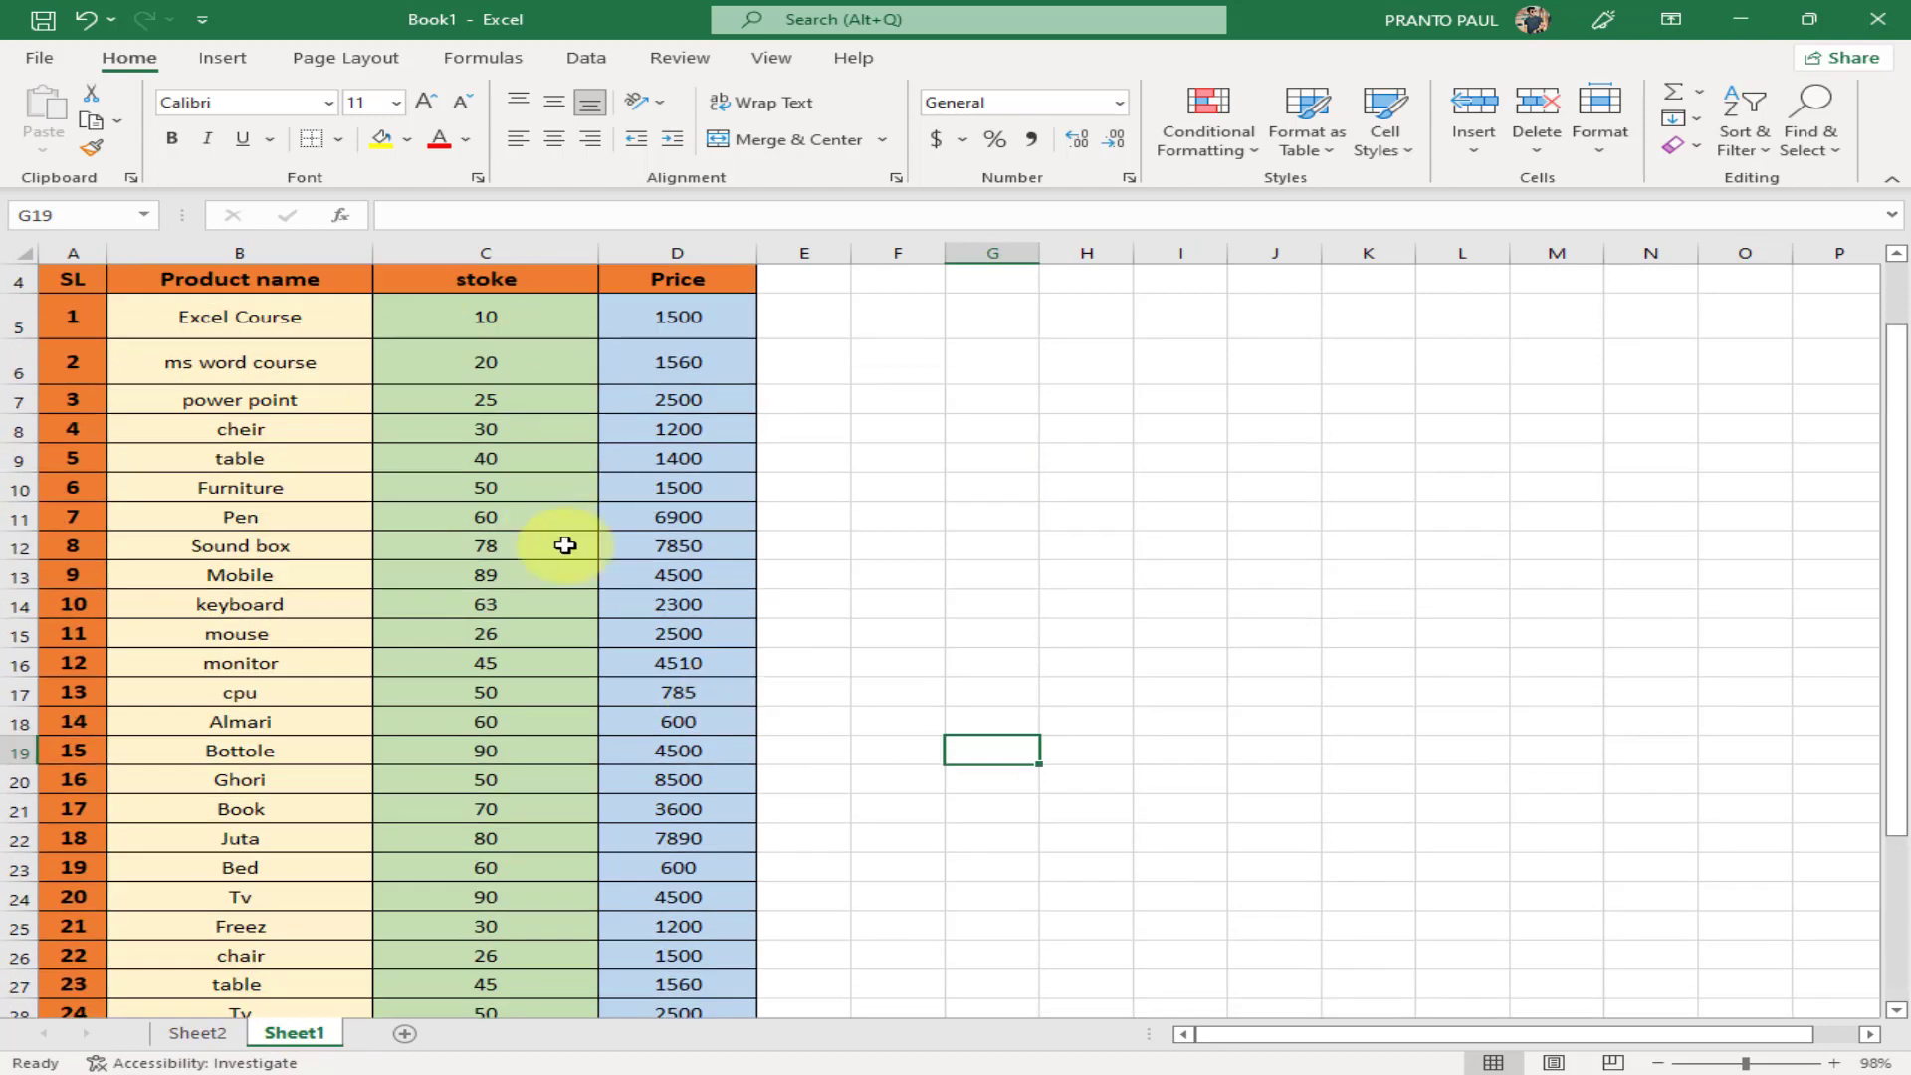
{"action": "left_click", "coordinate": [1237, 165]}
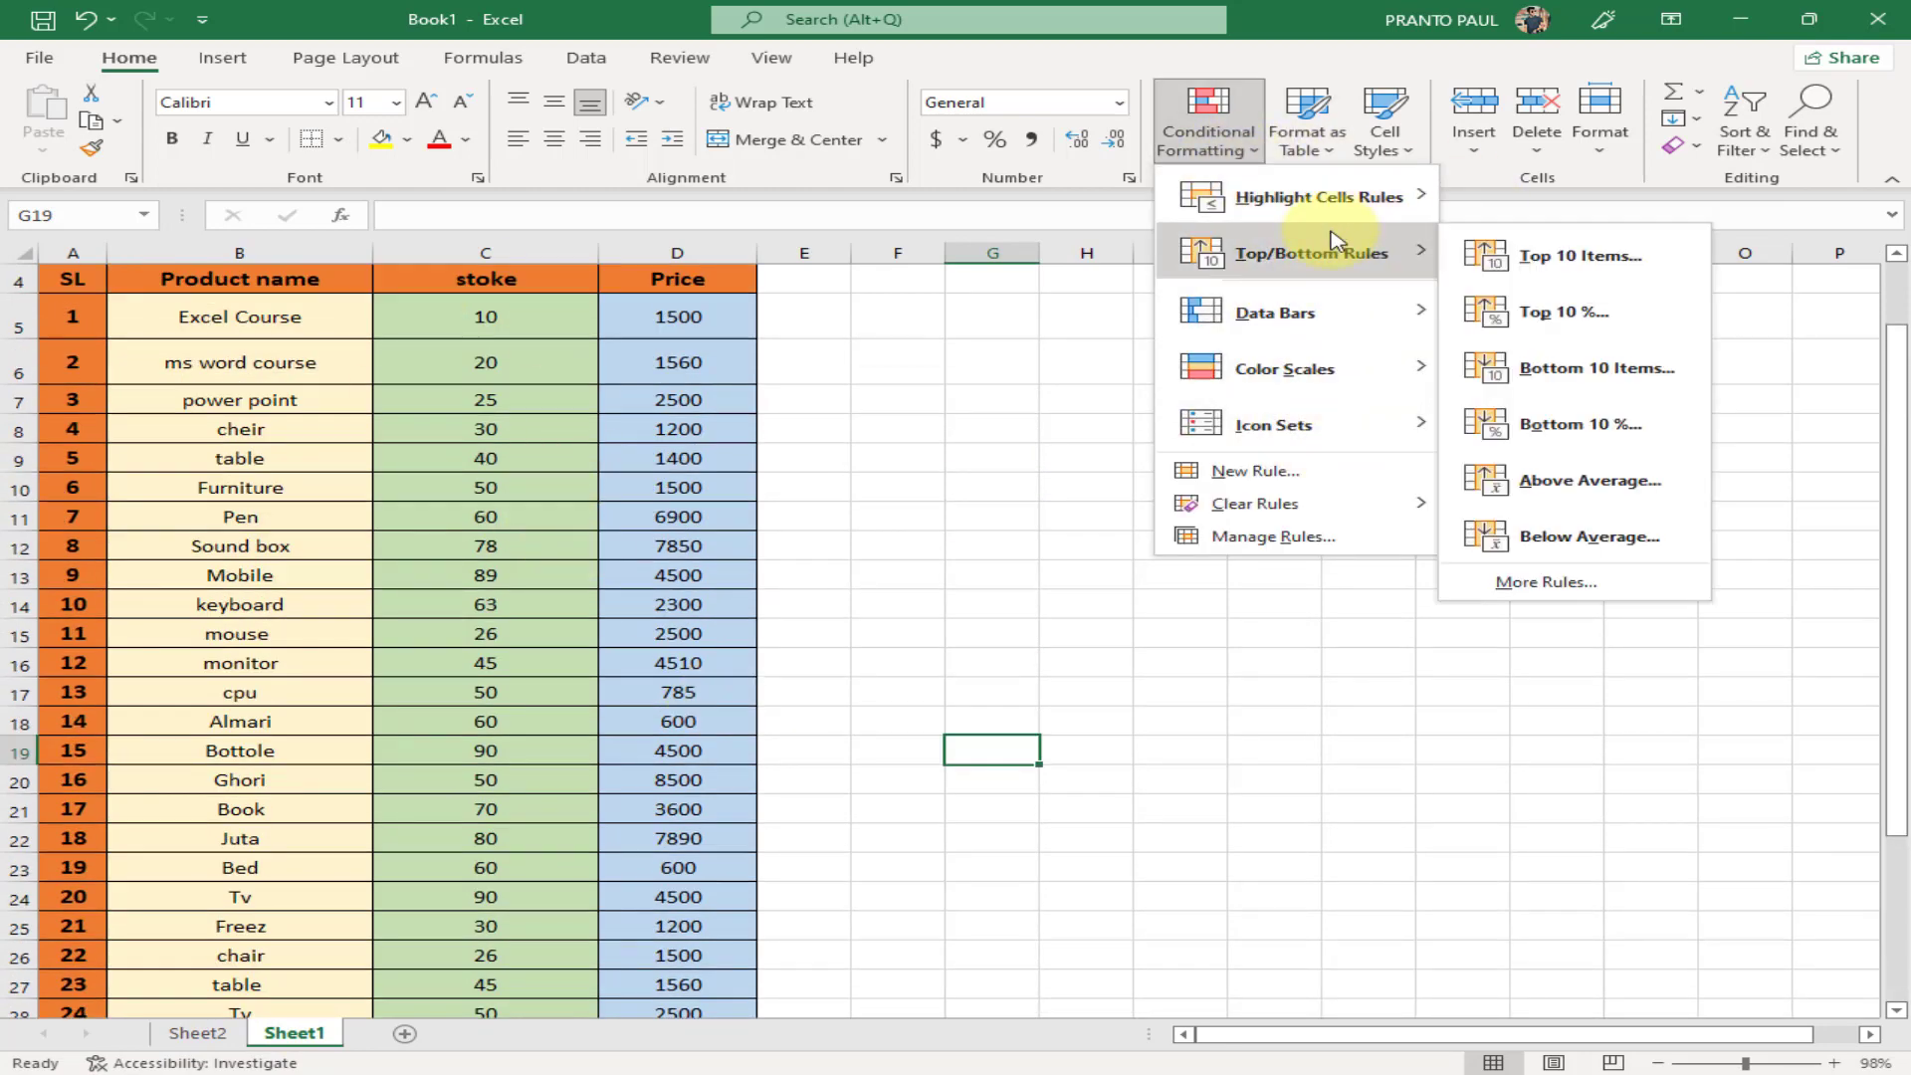
{"action": "mouse_move", "coordinate": [1337, 198]}
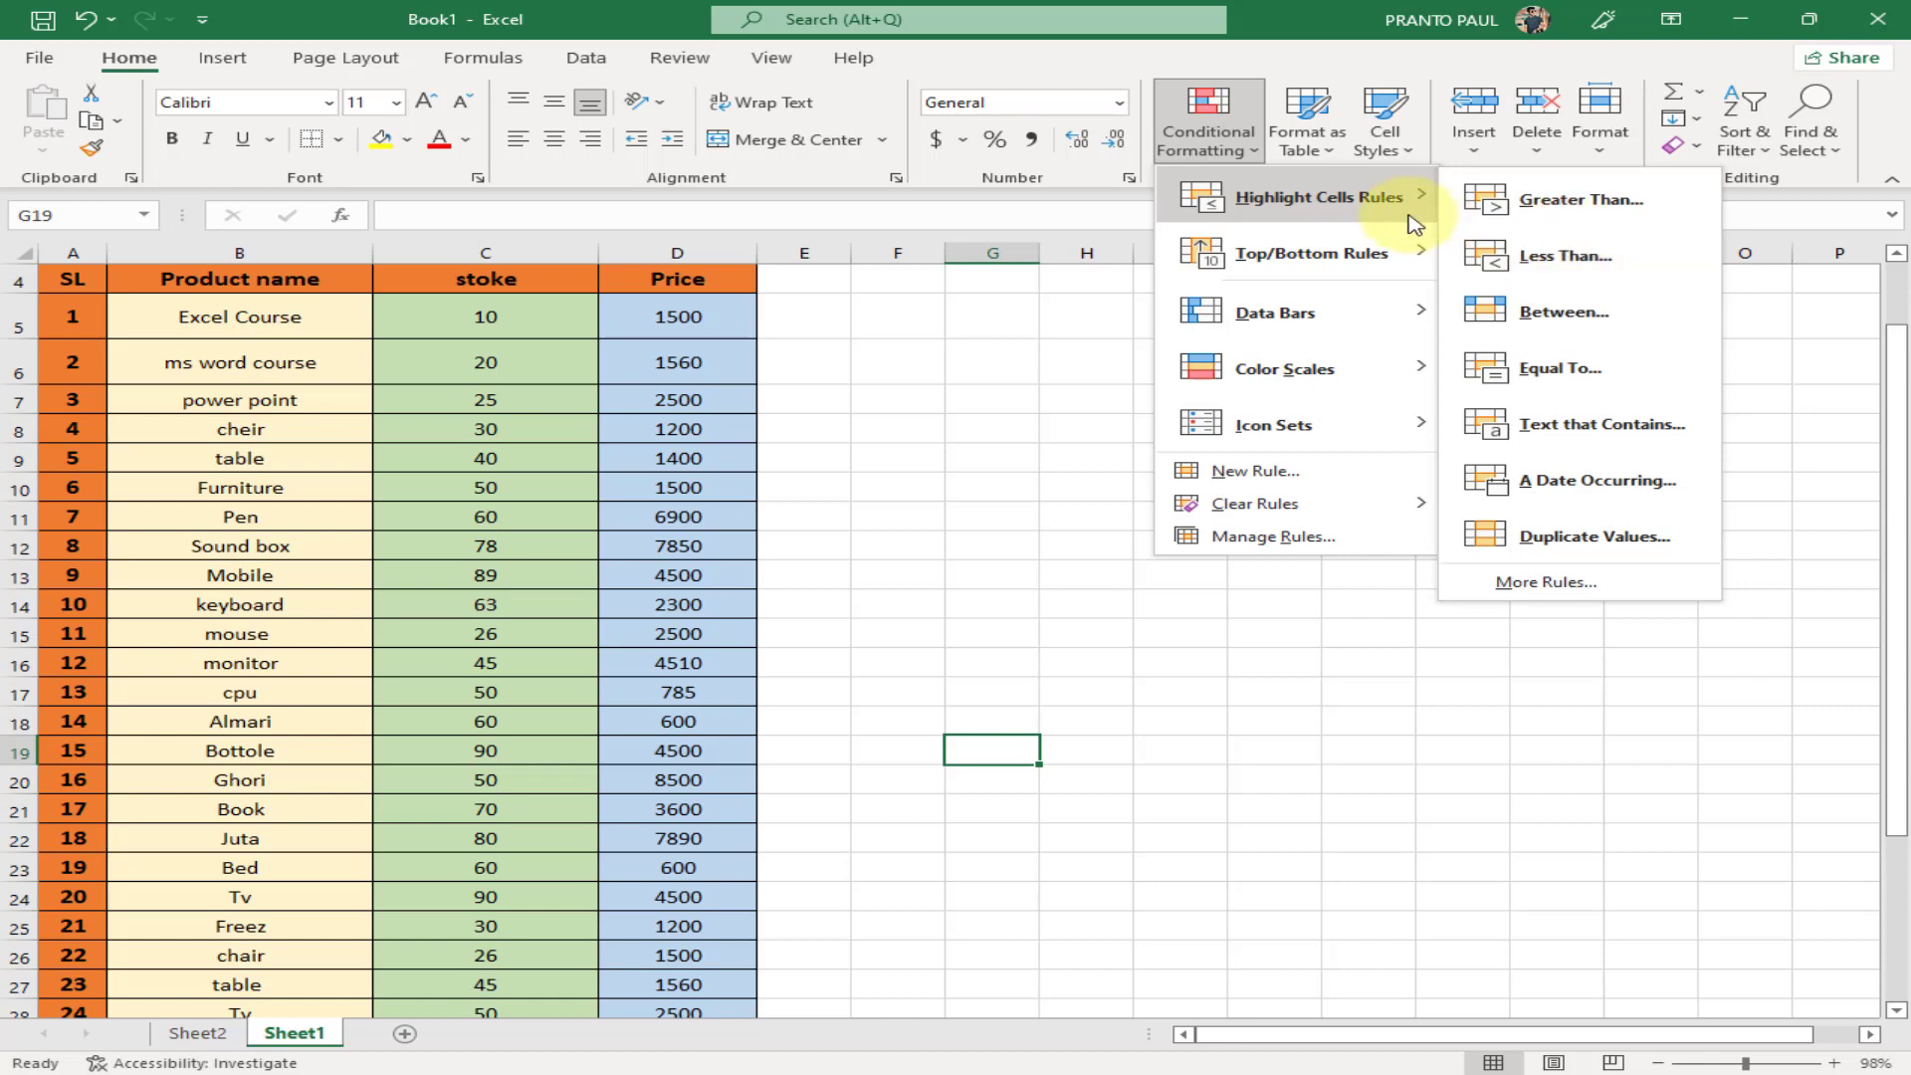
{"action": "left_click", "coordinate": [1336, 764]}
{"action": "scroll", "coordinate": [619, 530], "scroll_direction": "down", "scroll_amount": 1}
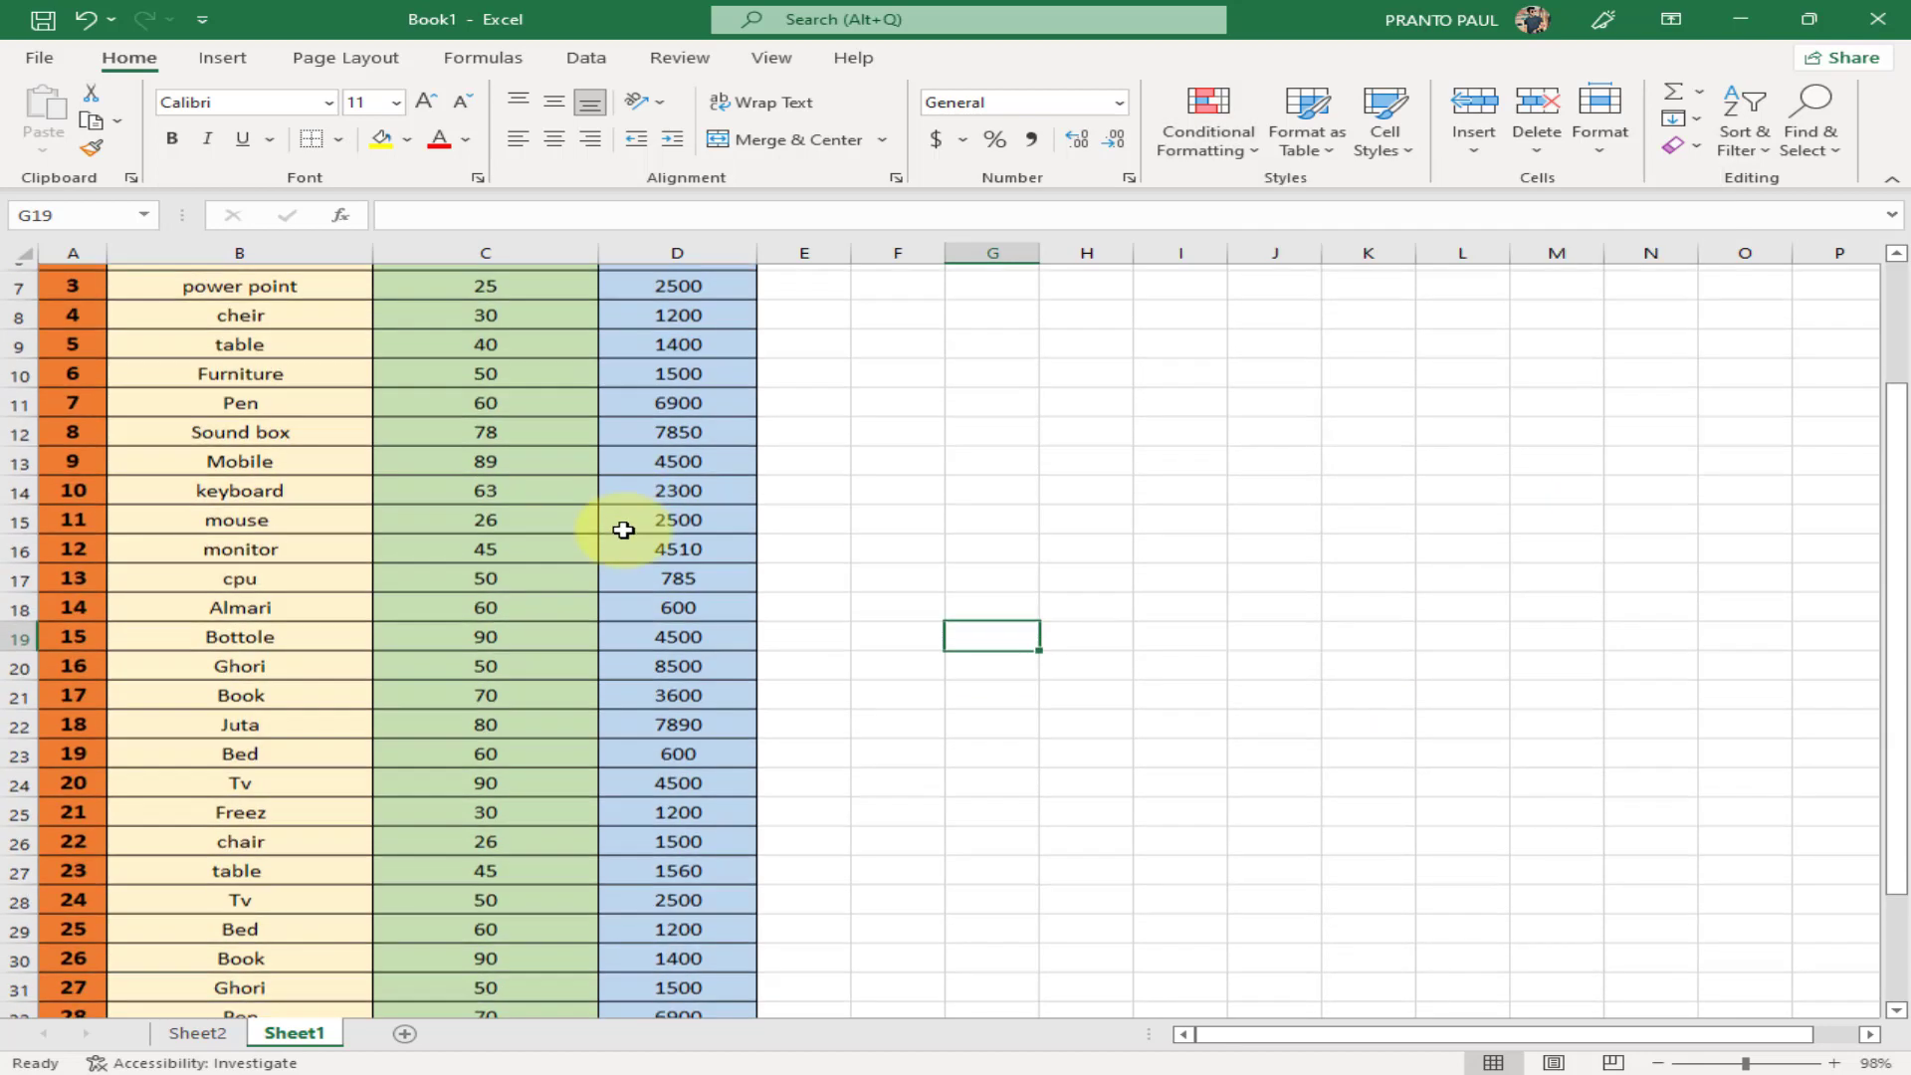
{"action": "scroll", "coordinate": [623, 529], "scroll_direction": "up", "scroll_amount": 2}
{"action": "scroll", "coordinate": [635, 479], "scroll_direction": "down", "scroll_amount": 1}
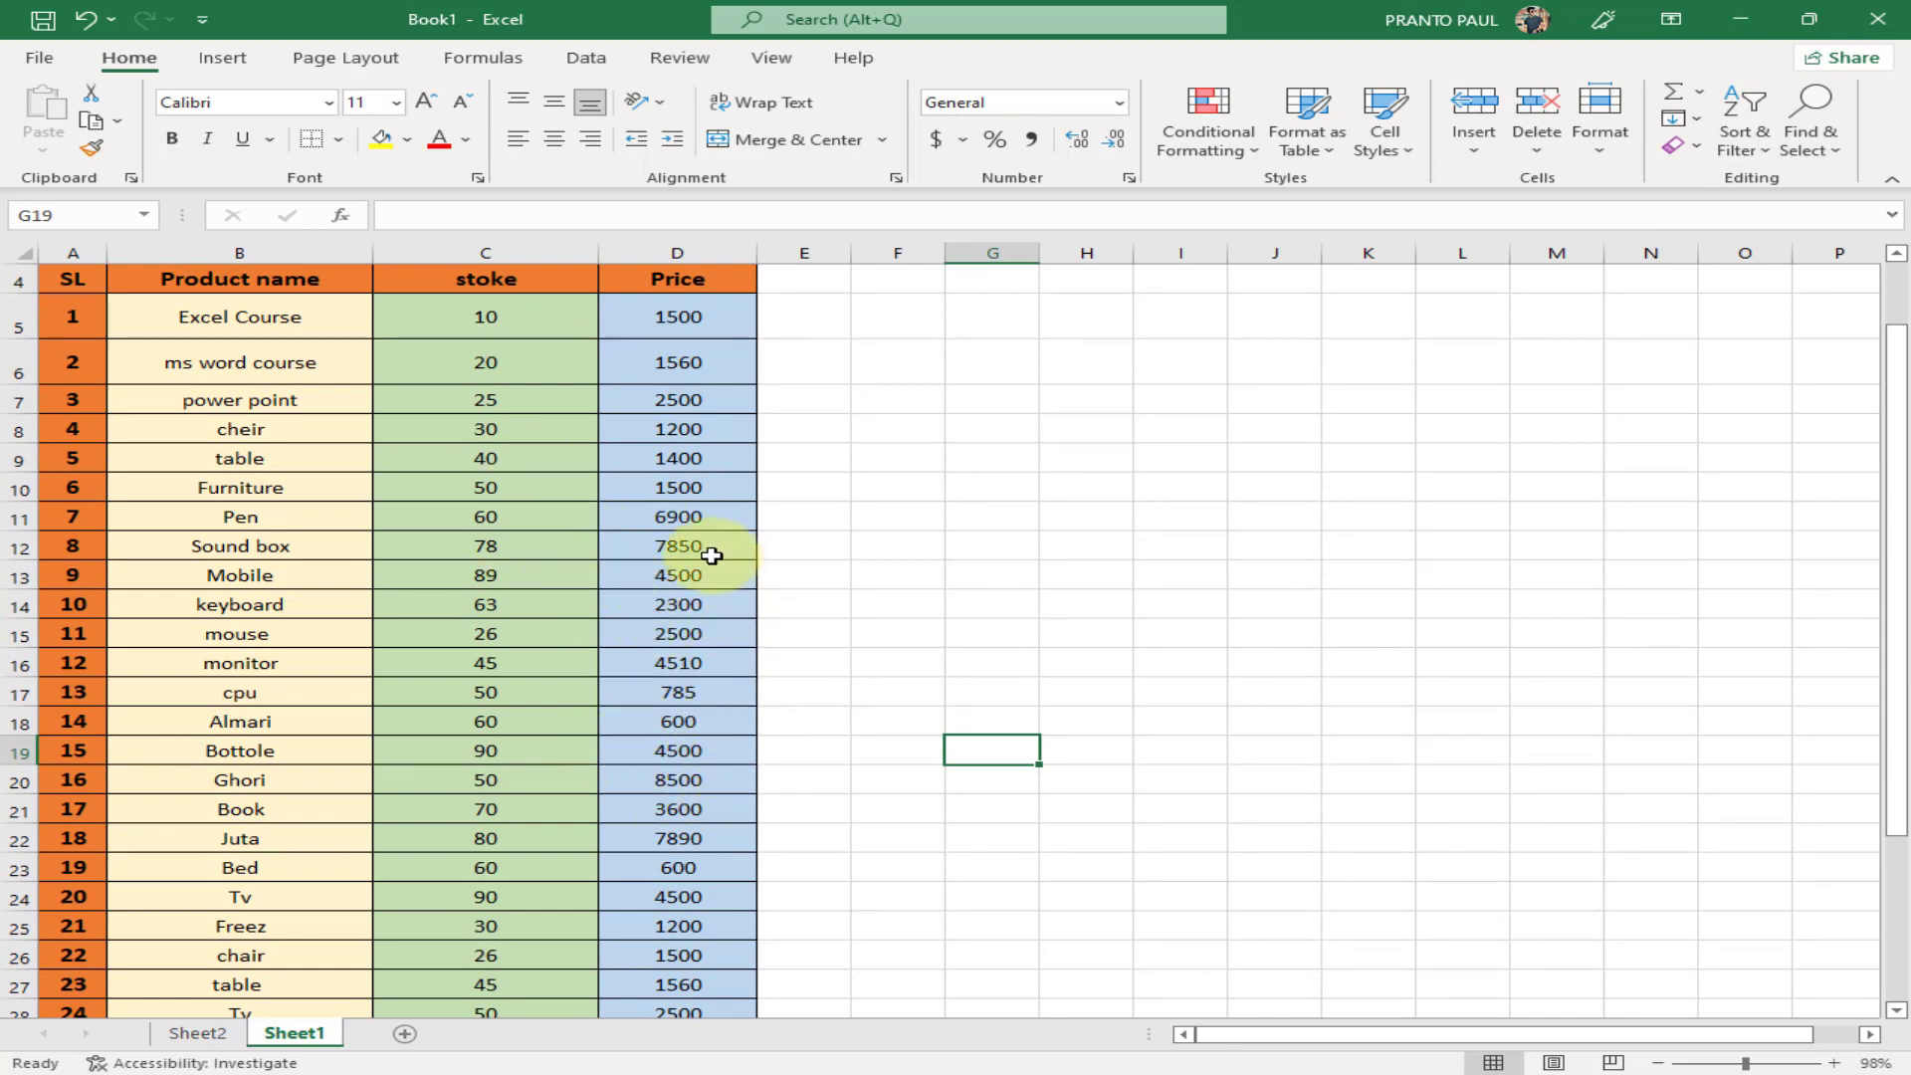
{"action": "scroll", "coordinate": [678, 593], "scroll_direction": "down", "scroll_amount": 1}
{"action": "scroll", "coordinate": [577, 491], "scroll_direction": "up", "scroll_amount": 2}
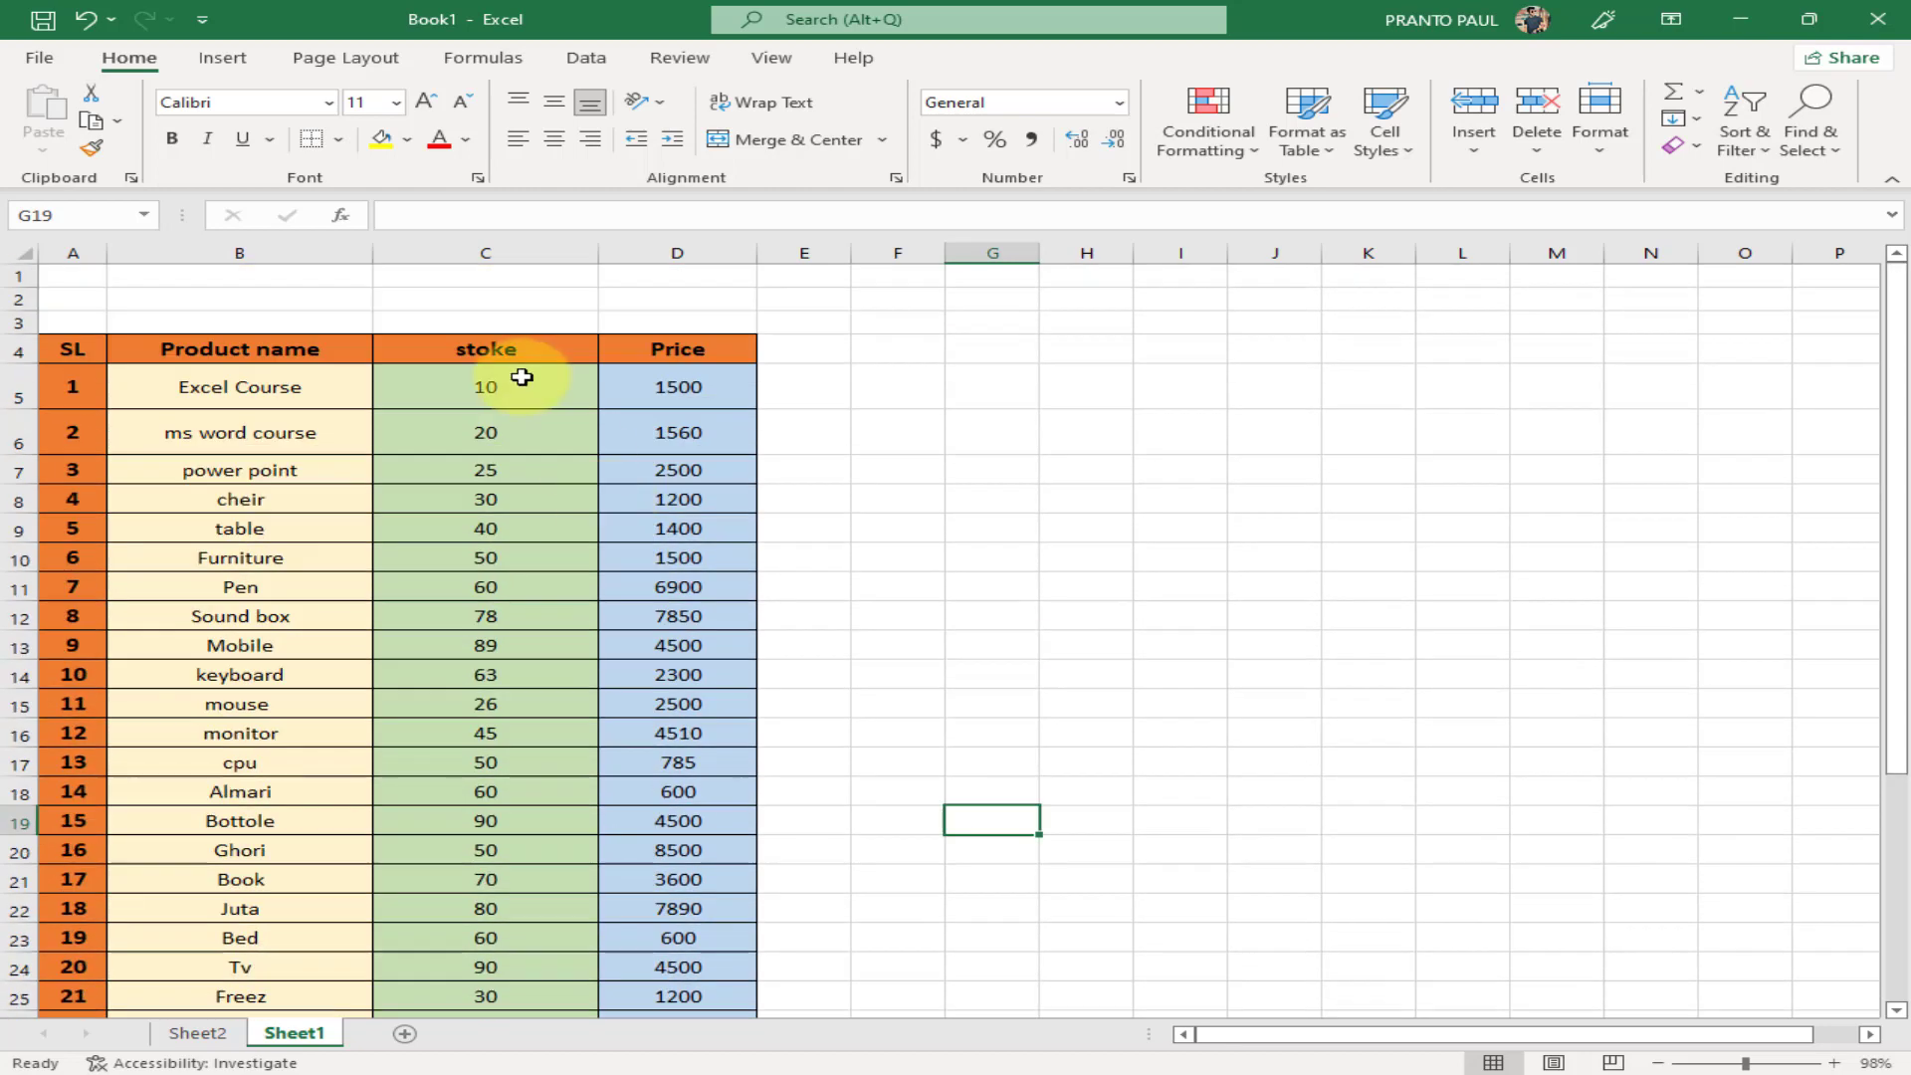
Highlight values greater than 2000 in the stoke and Price data C5:D36 with Light Red Fill with Dark Red Text
{"action": "left_click_drag", "start_coordinate": [521, 380], "coordinate": [682, 985]}
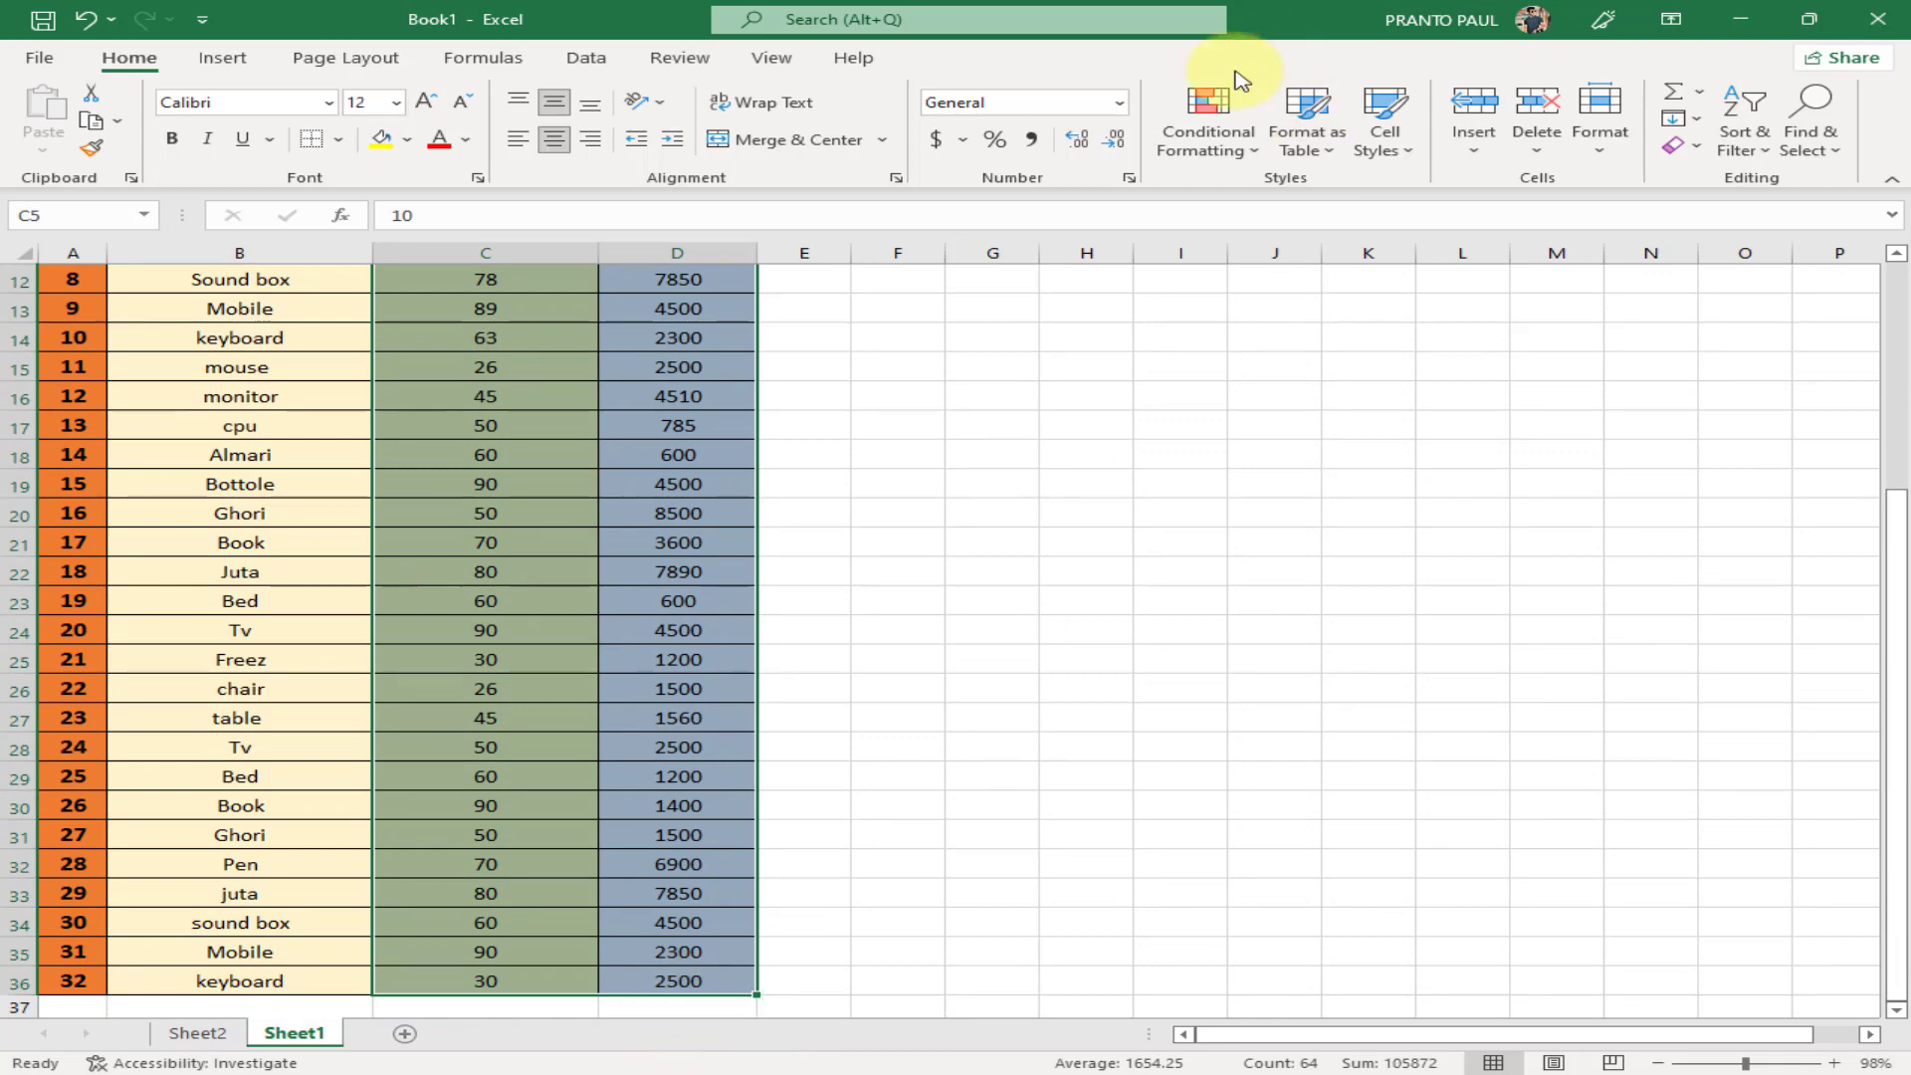
{"action": "left_click", "coordinate": [1222, 156]}
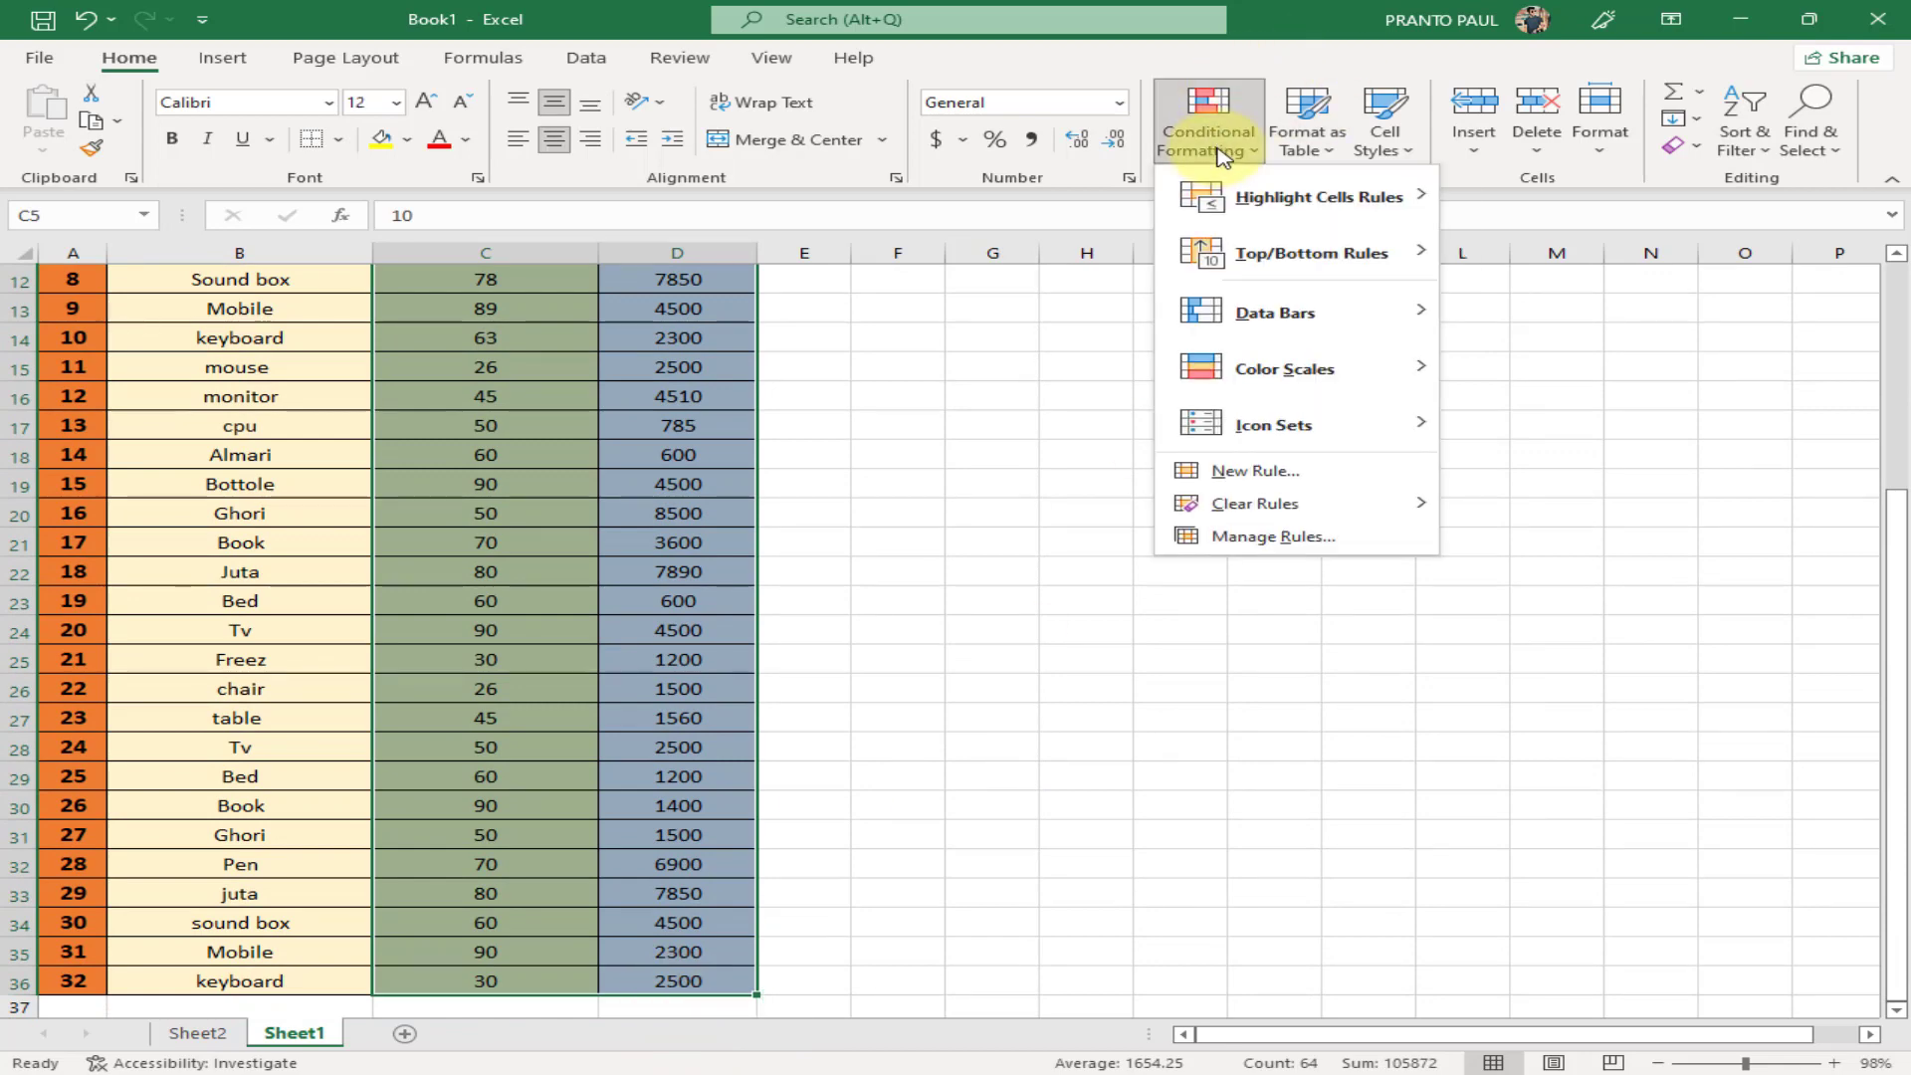
{"action": "mouse_move", "coordinate": [1256, 198]}
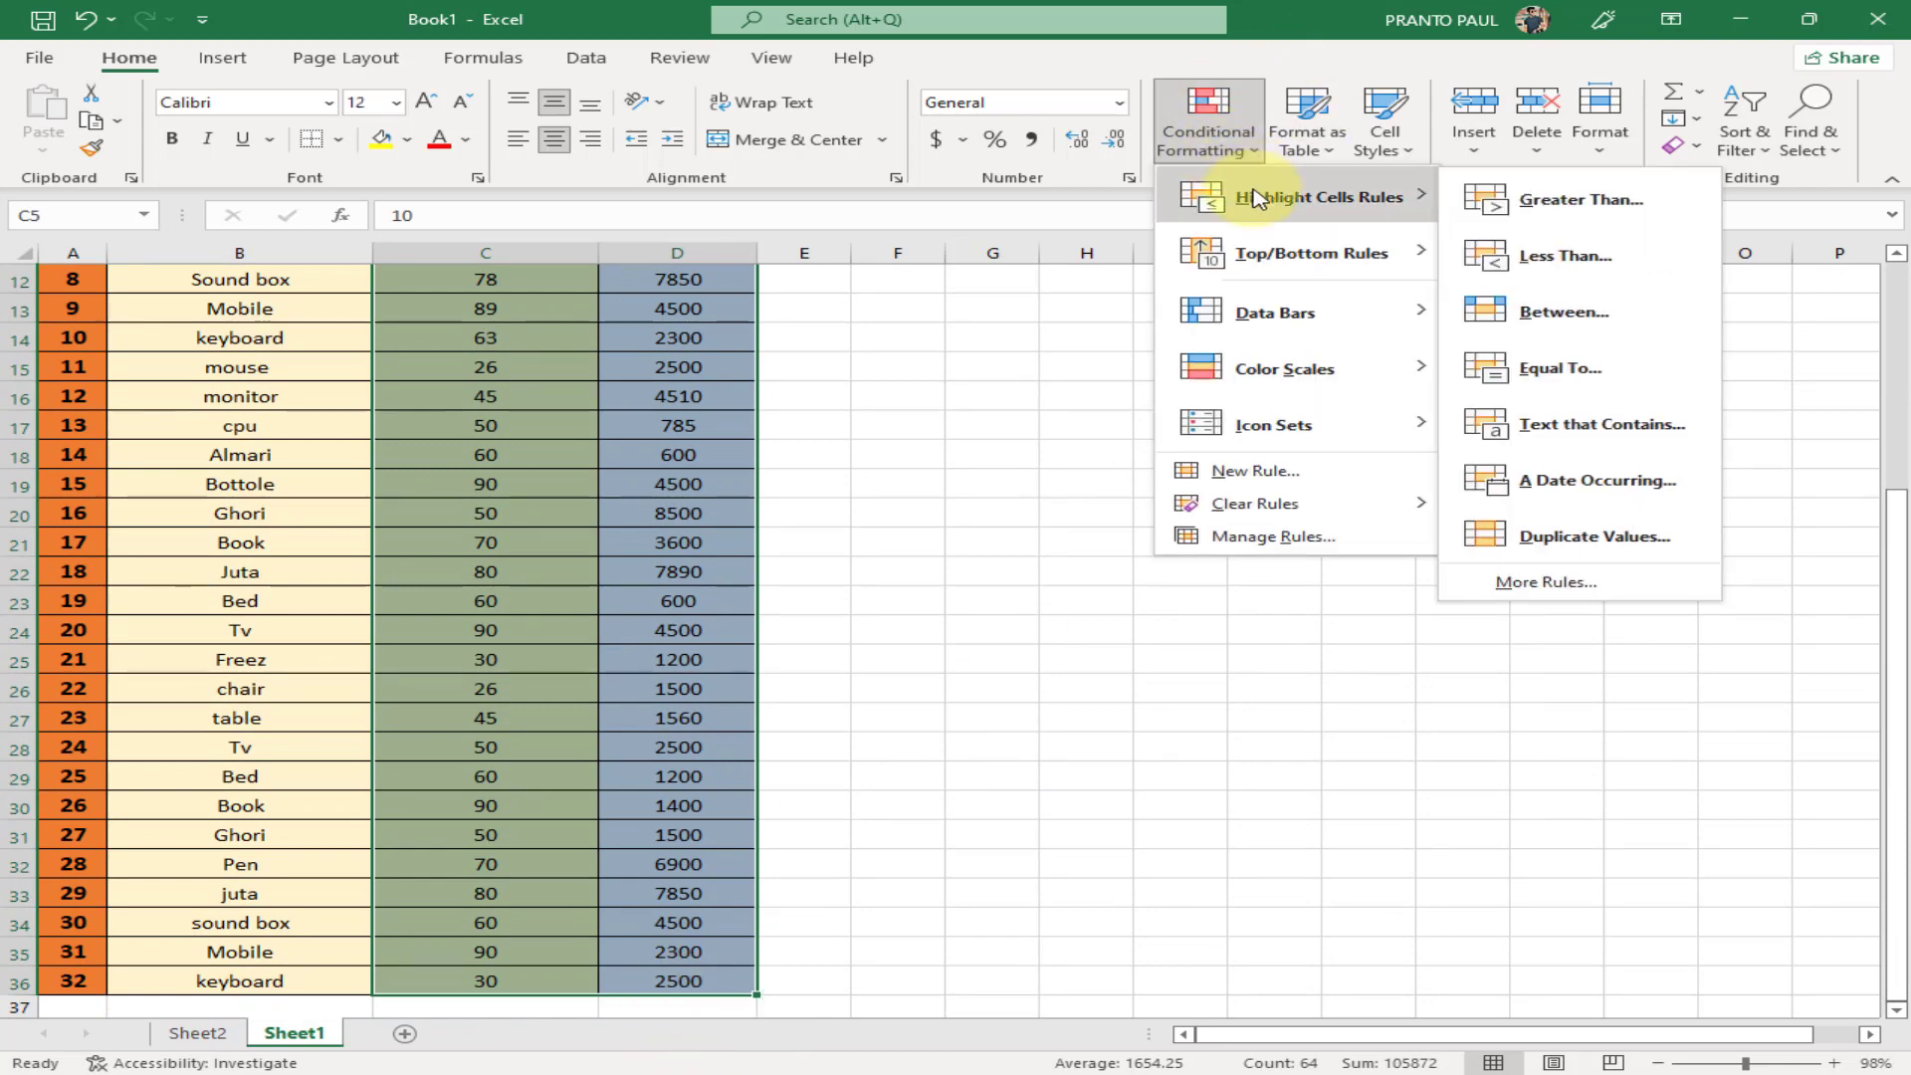
{"action": "left_click", "coordinate": [1551, 216]}
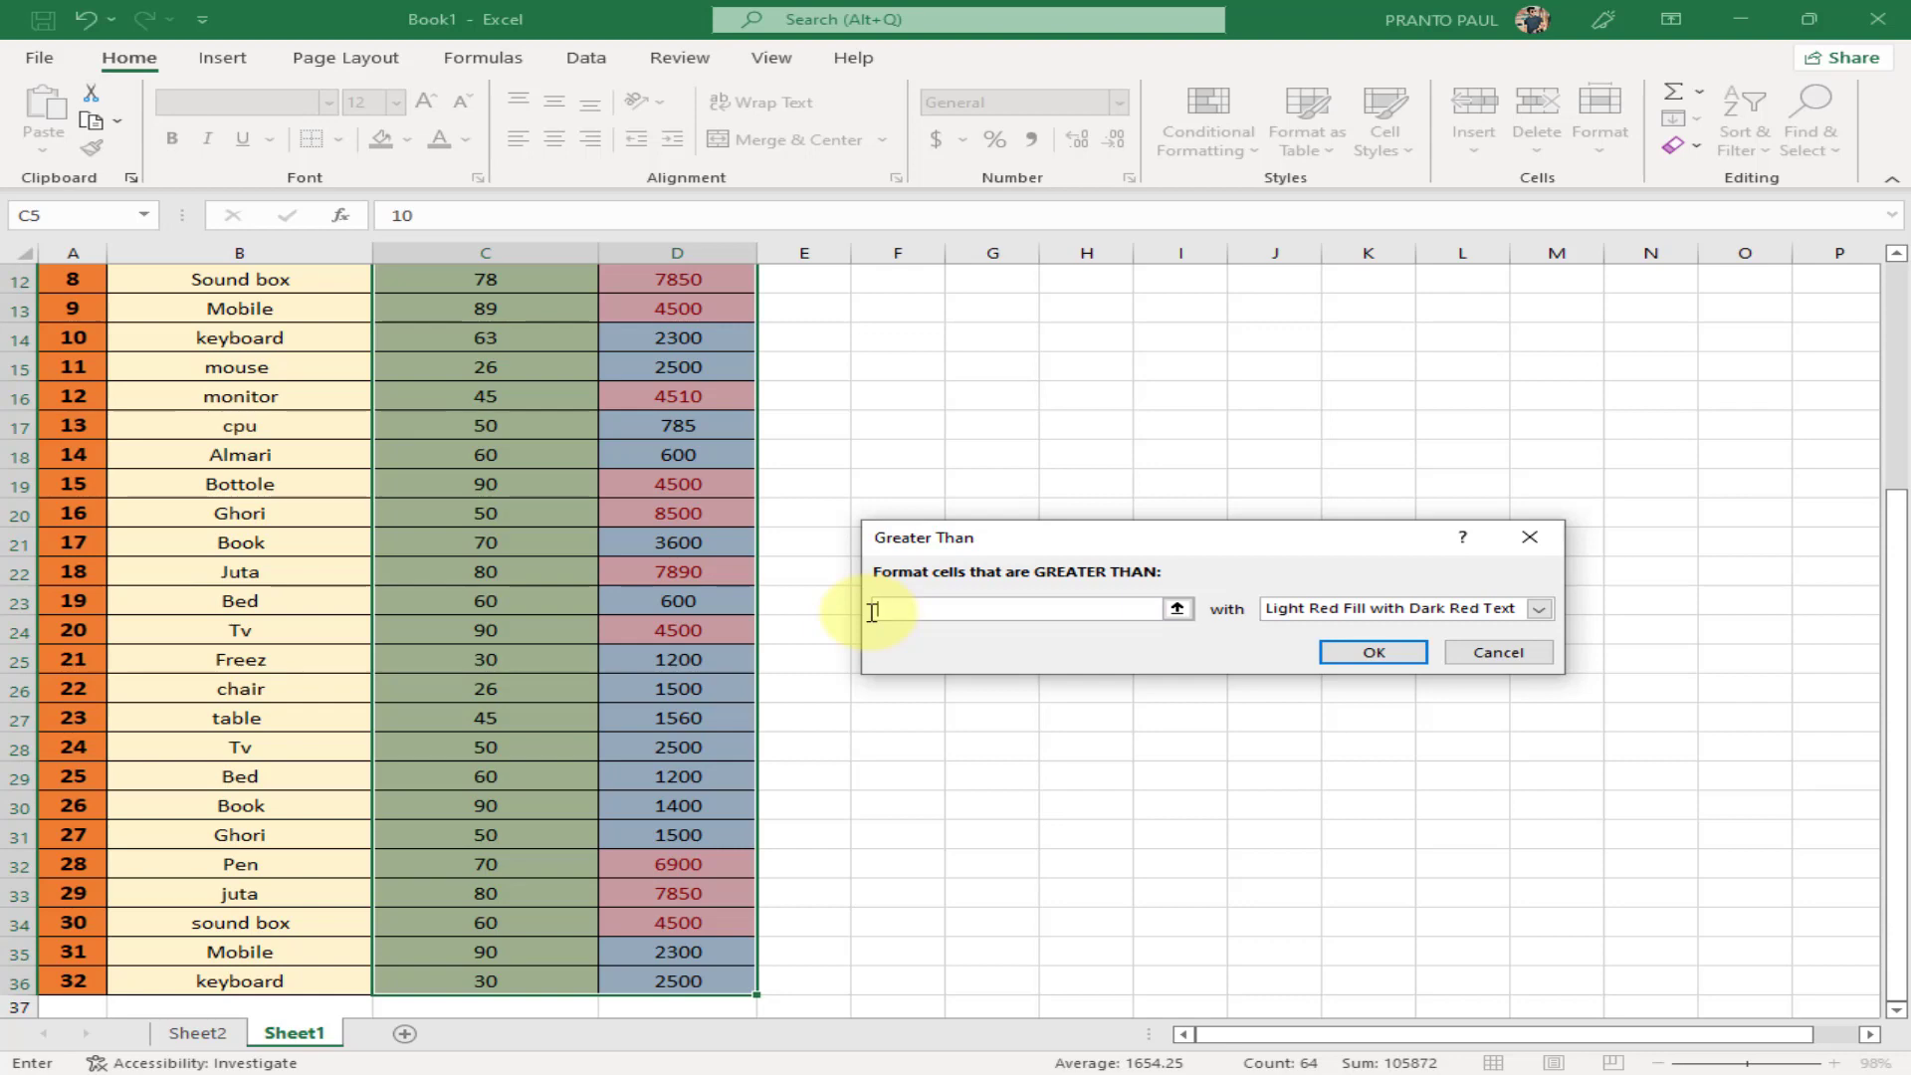
{"action": "type", "text": "2000"}
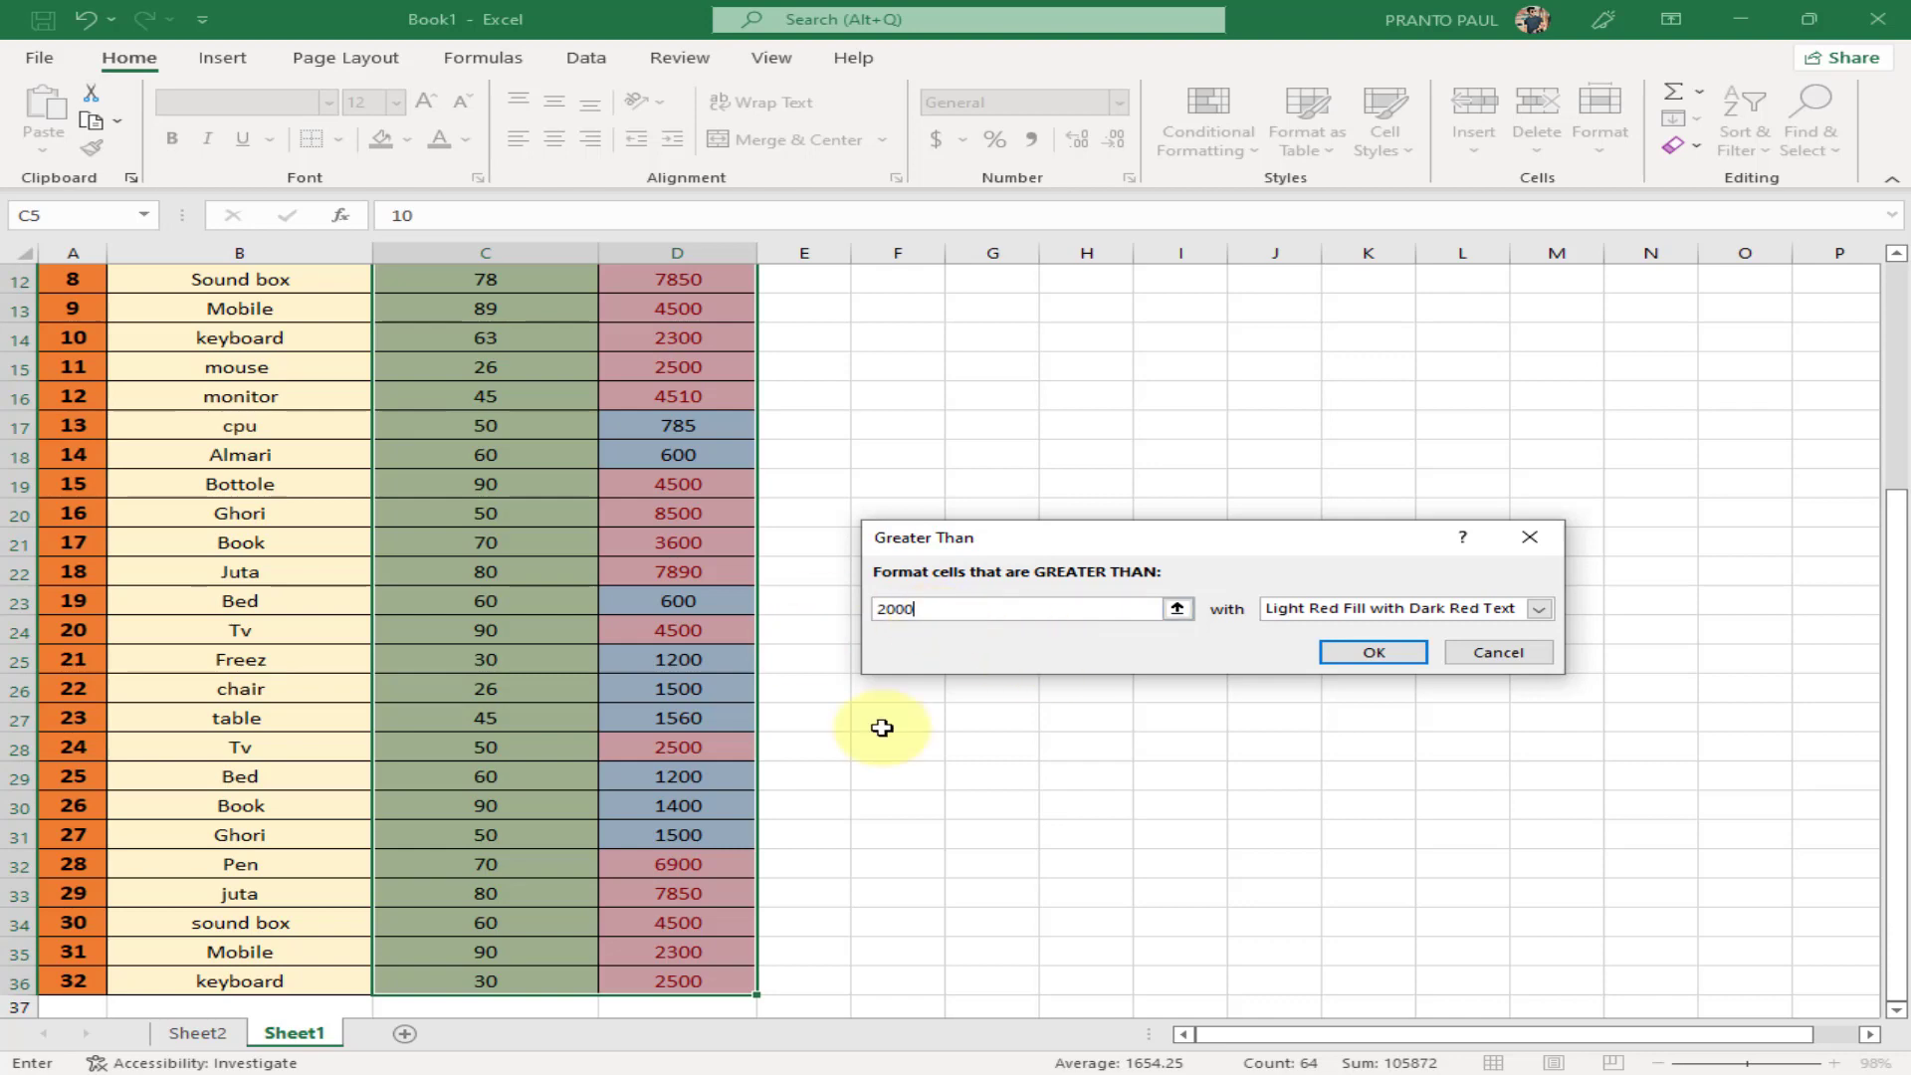
{"action": "left_click", "coordinate": [1376, 657]}
{"action": "left_click", "coordinate": [1181, 718]}
{"action": "scroll", "coordinate": [738, 705], "scroll_direction": "up", "scroll_amount": 2}
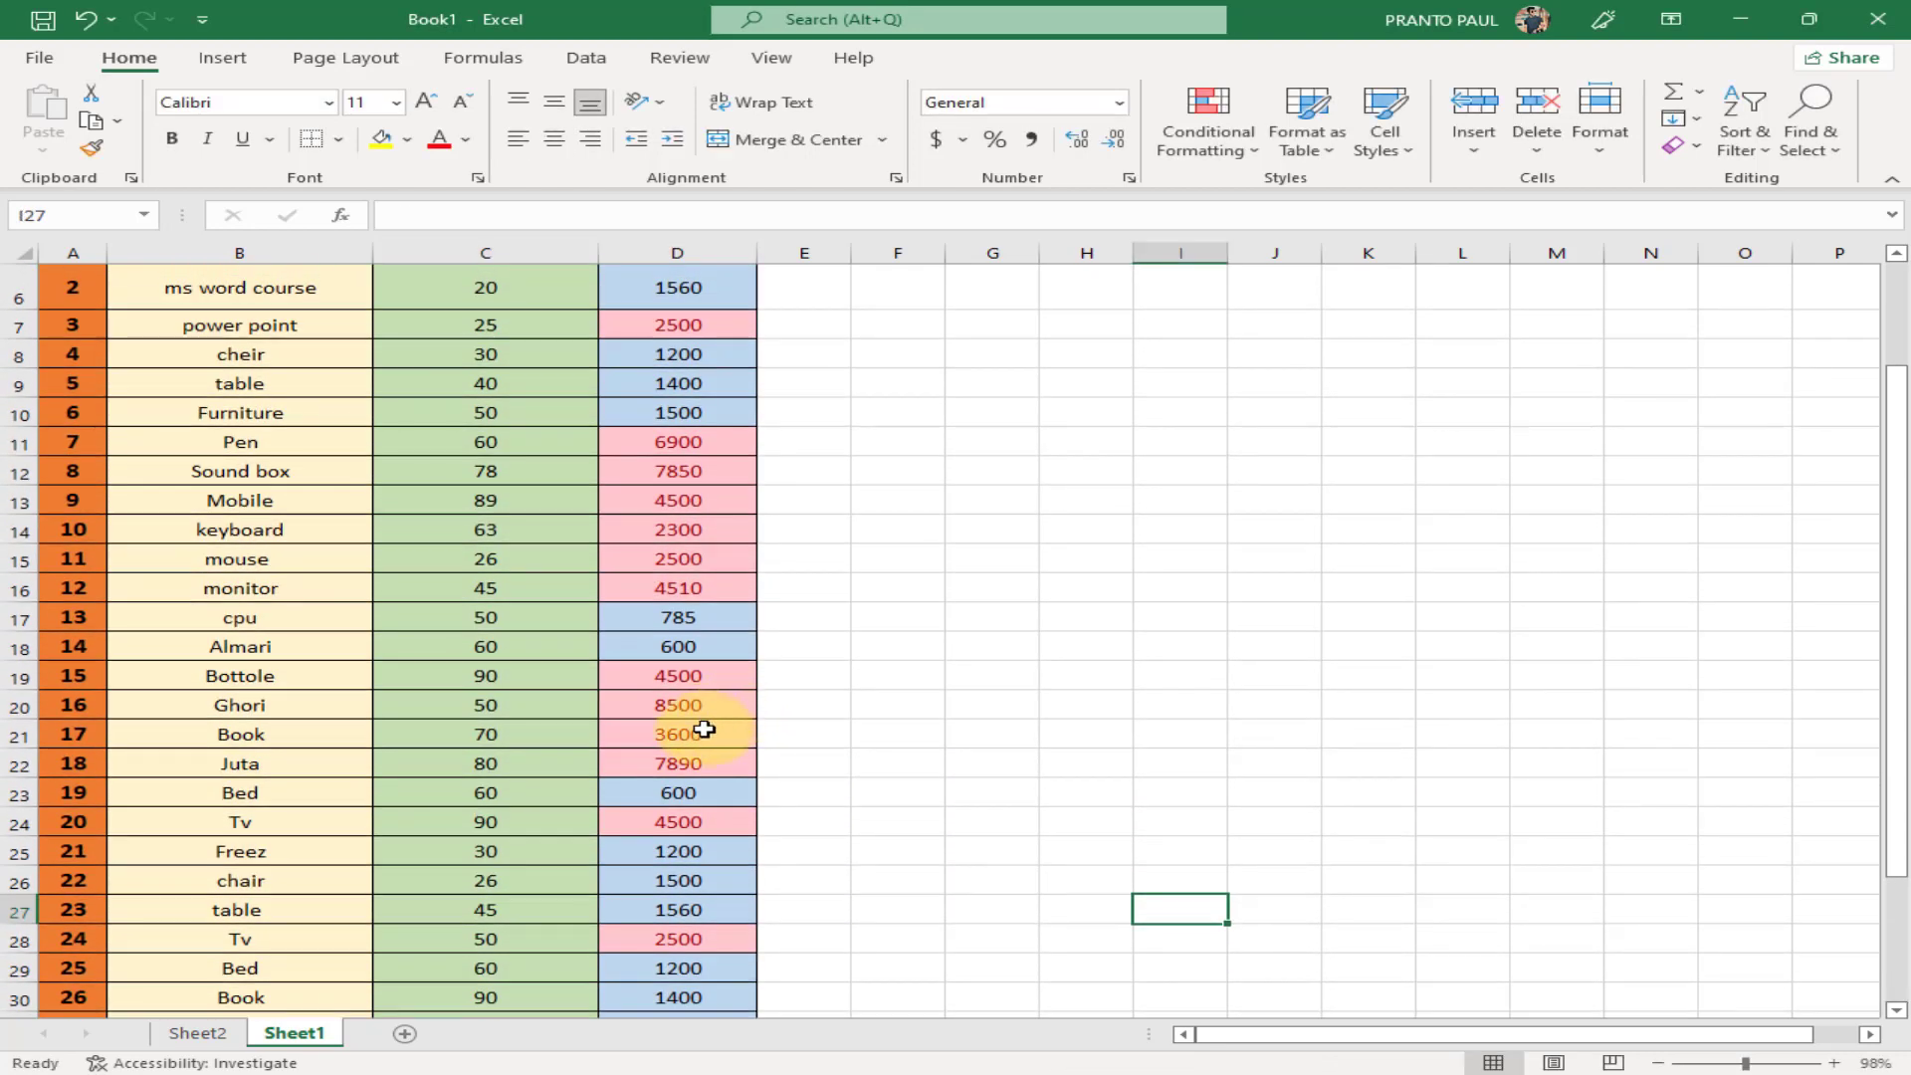
{"action": "scroll", "coordinate": [677, 497], "scroll_direction": "up", "scroll_amount": 2}
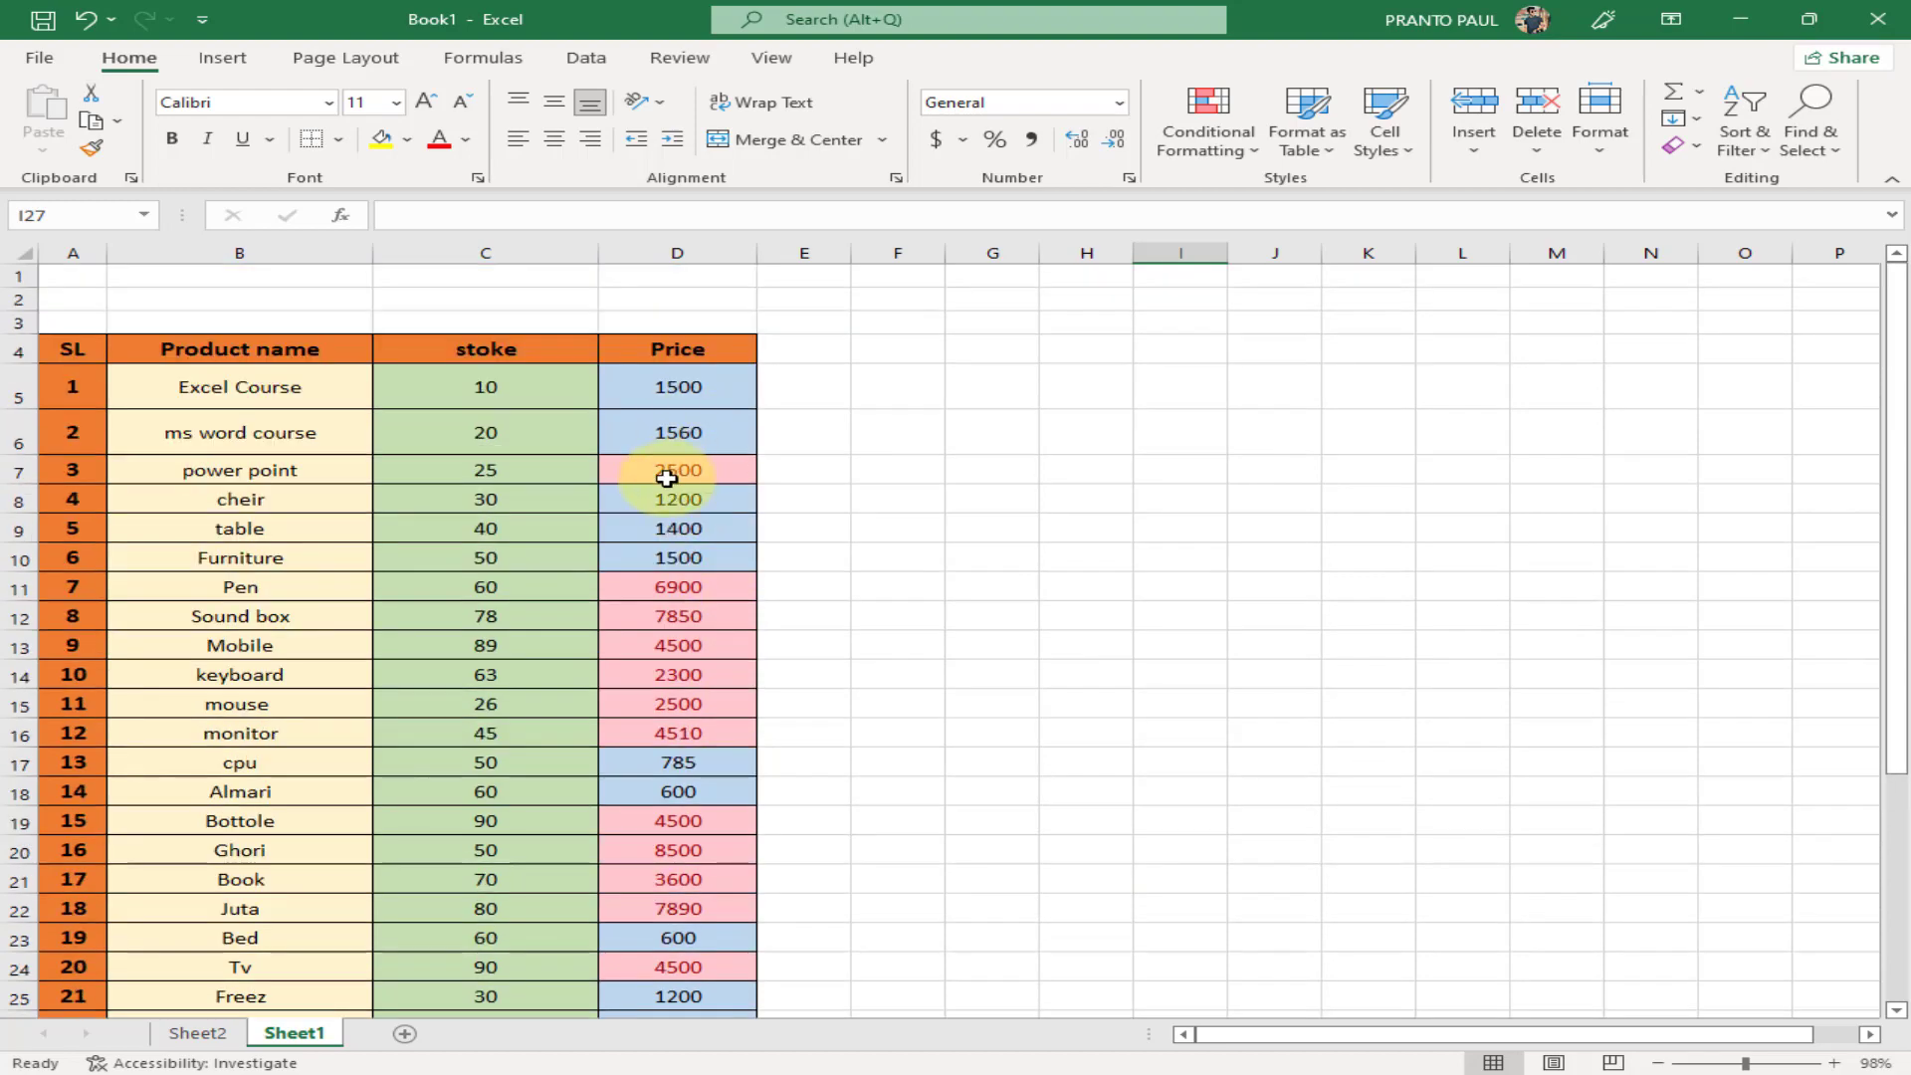
{"action": "scroll", "coordinate": [702, 647], "scroll_direction": "down", "scroll_amount": 6}
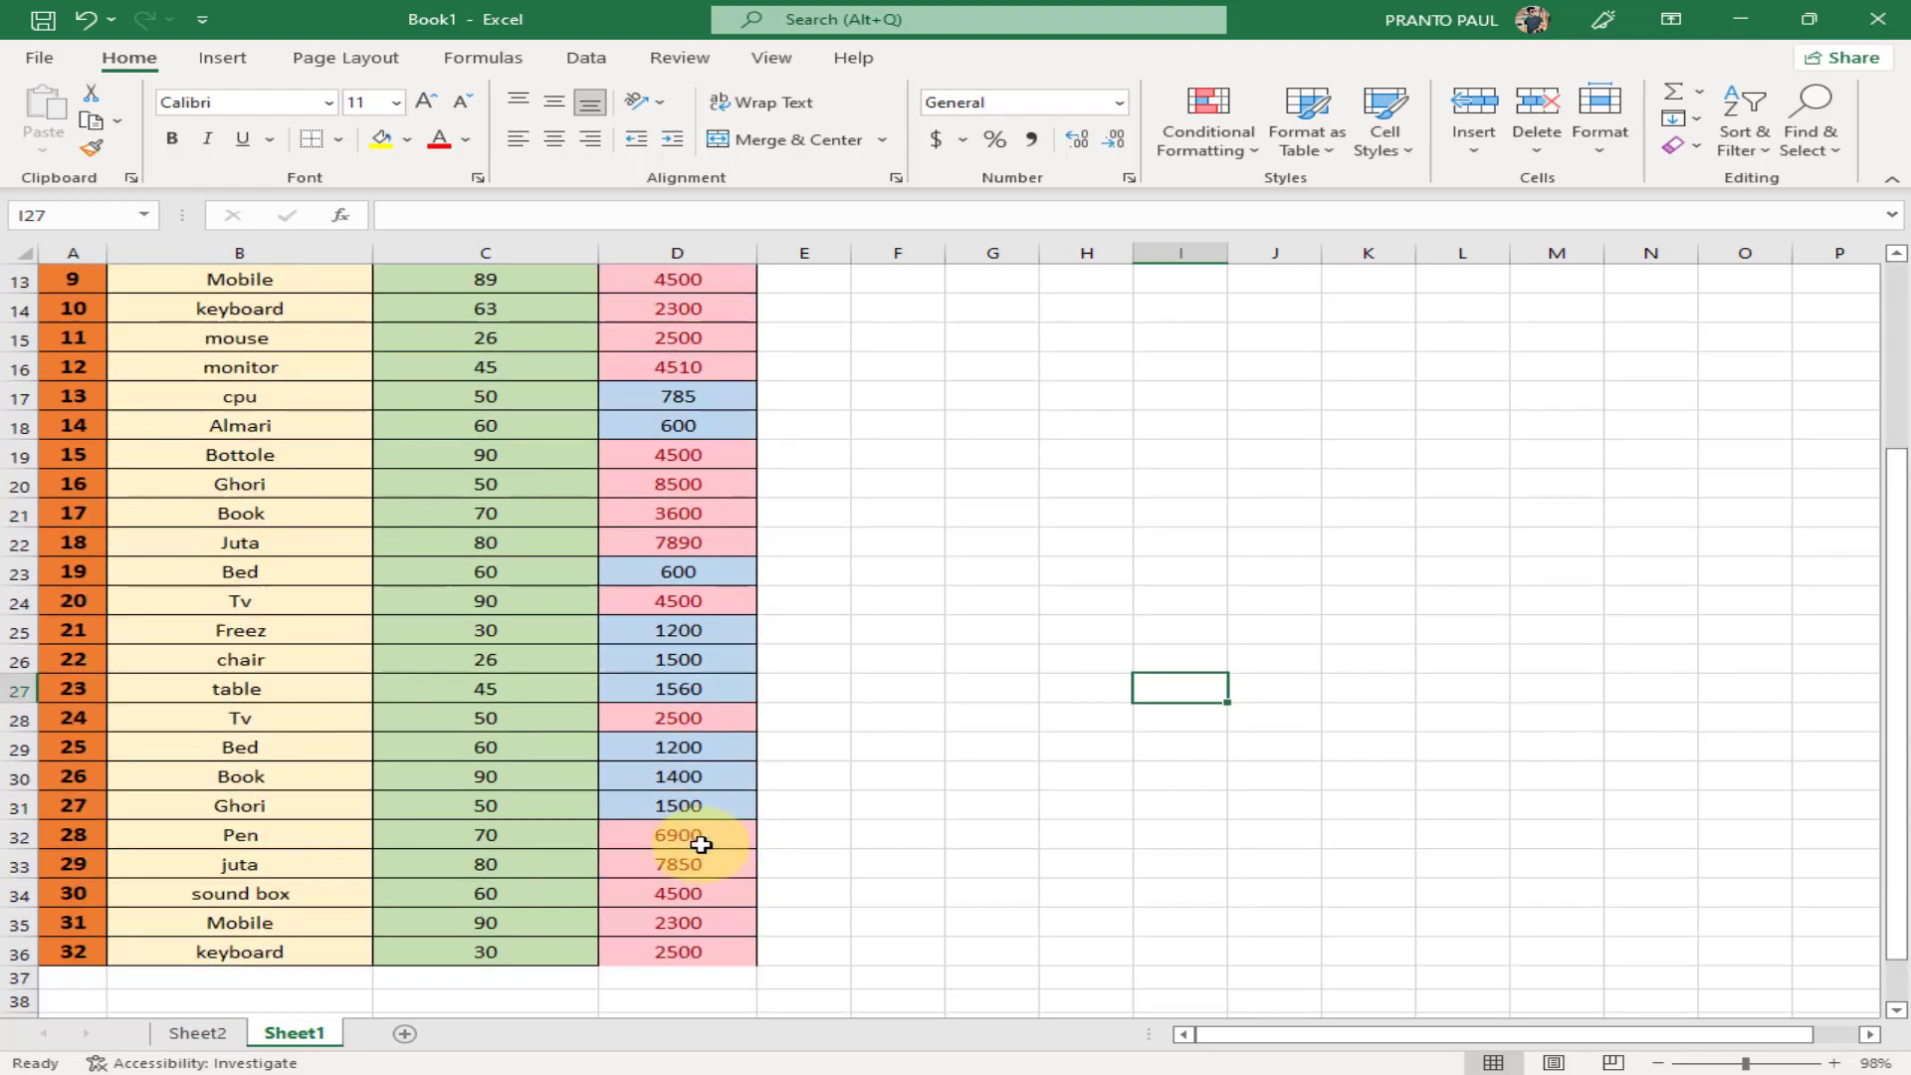
{"action": "scroll", "coordinate": [687, 858], "scroll_direction": "up", "scroll_amount": 7}
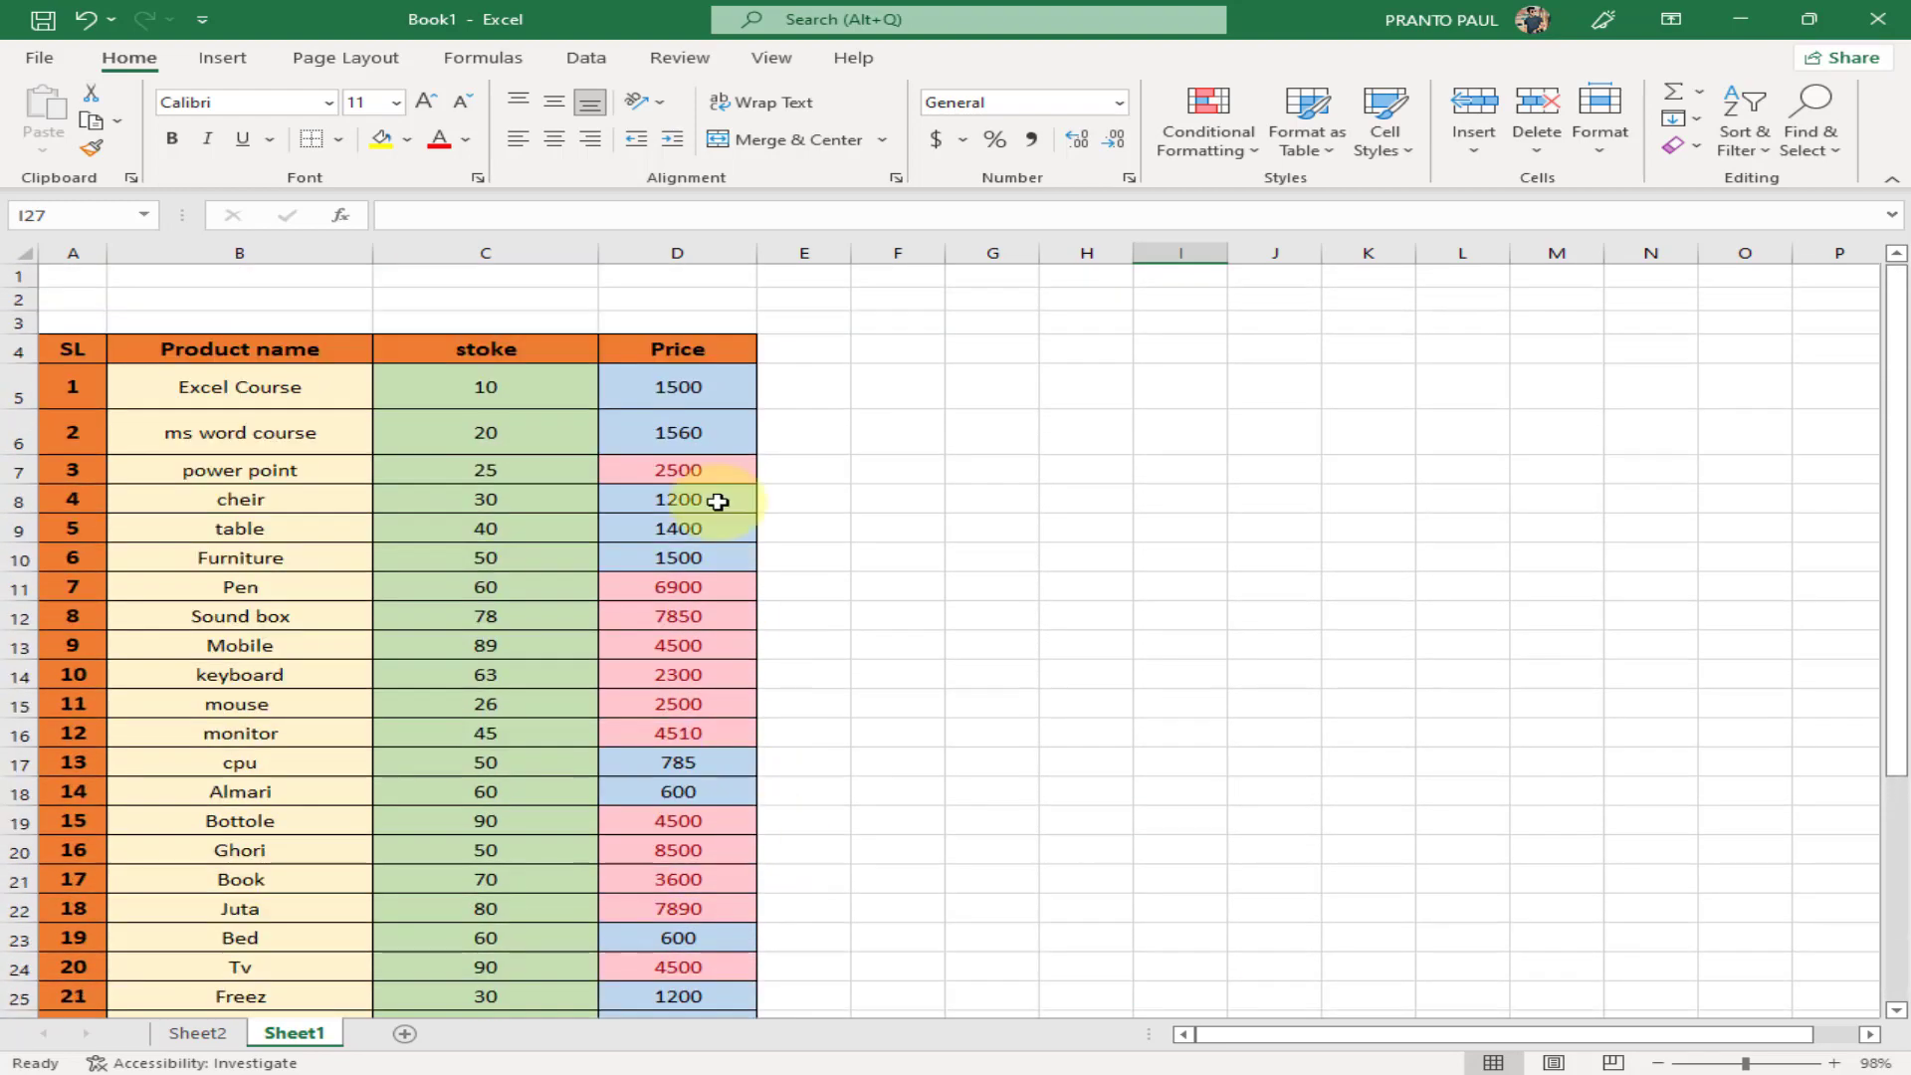
Clear the conditional formatting rules from the Price values D5:D36
{"action": "left_click_drag", "start_coordinate": [637, 388], "coordinate": [687, 973]}
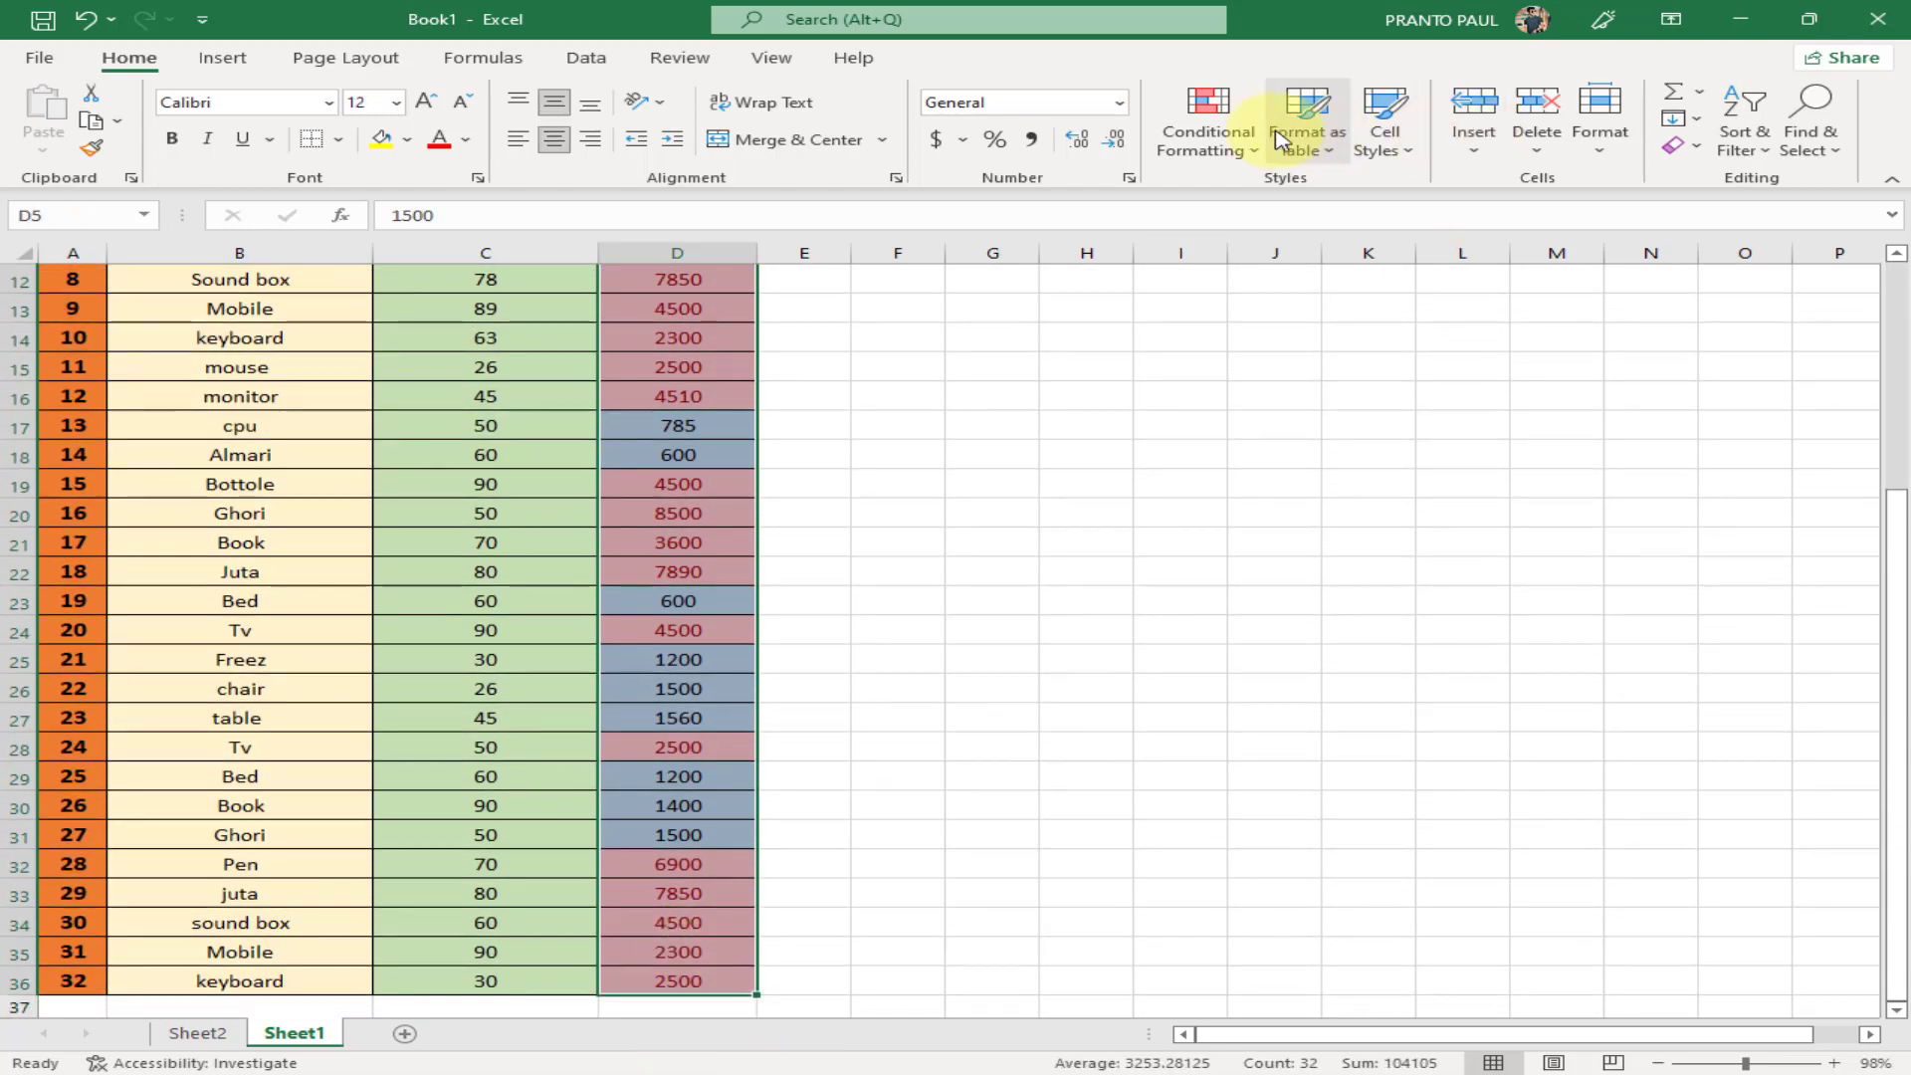
{"action": "left_click", "coordinate": [1235, 167]}
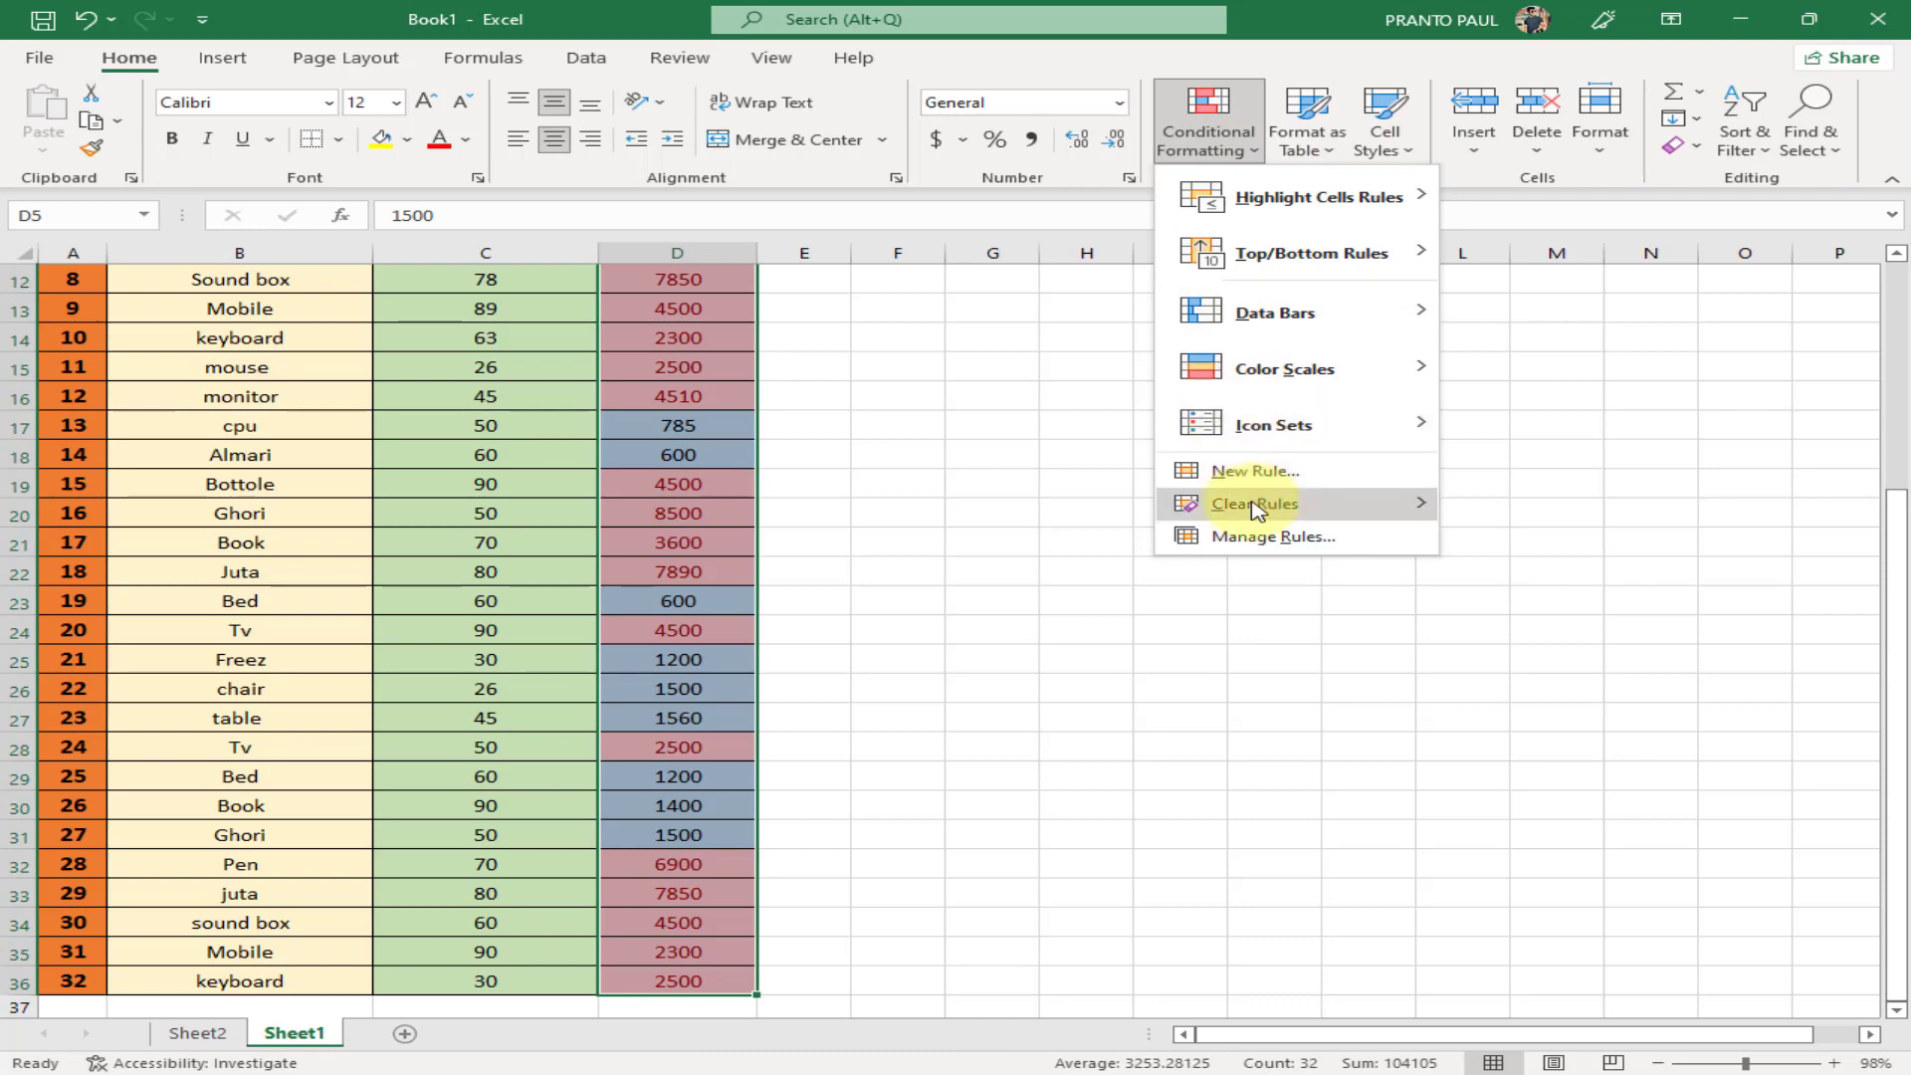
{"action": "mouse_move", "coordinate": [1224, 504]}
{"action": "left_click", "coordinate": [1593, 506]}
{"action": "left_click", "coordinate": [1231, 570]}
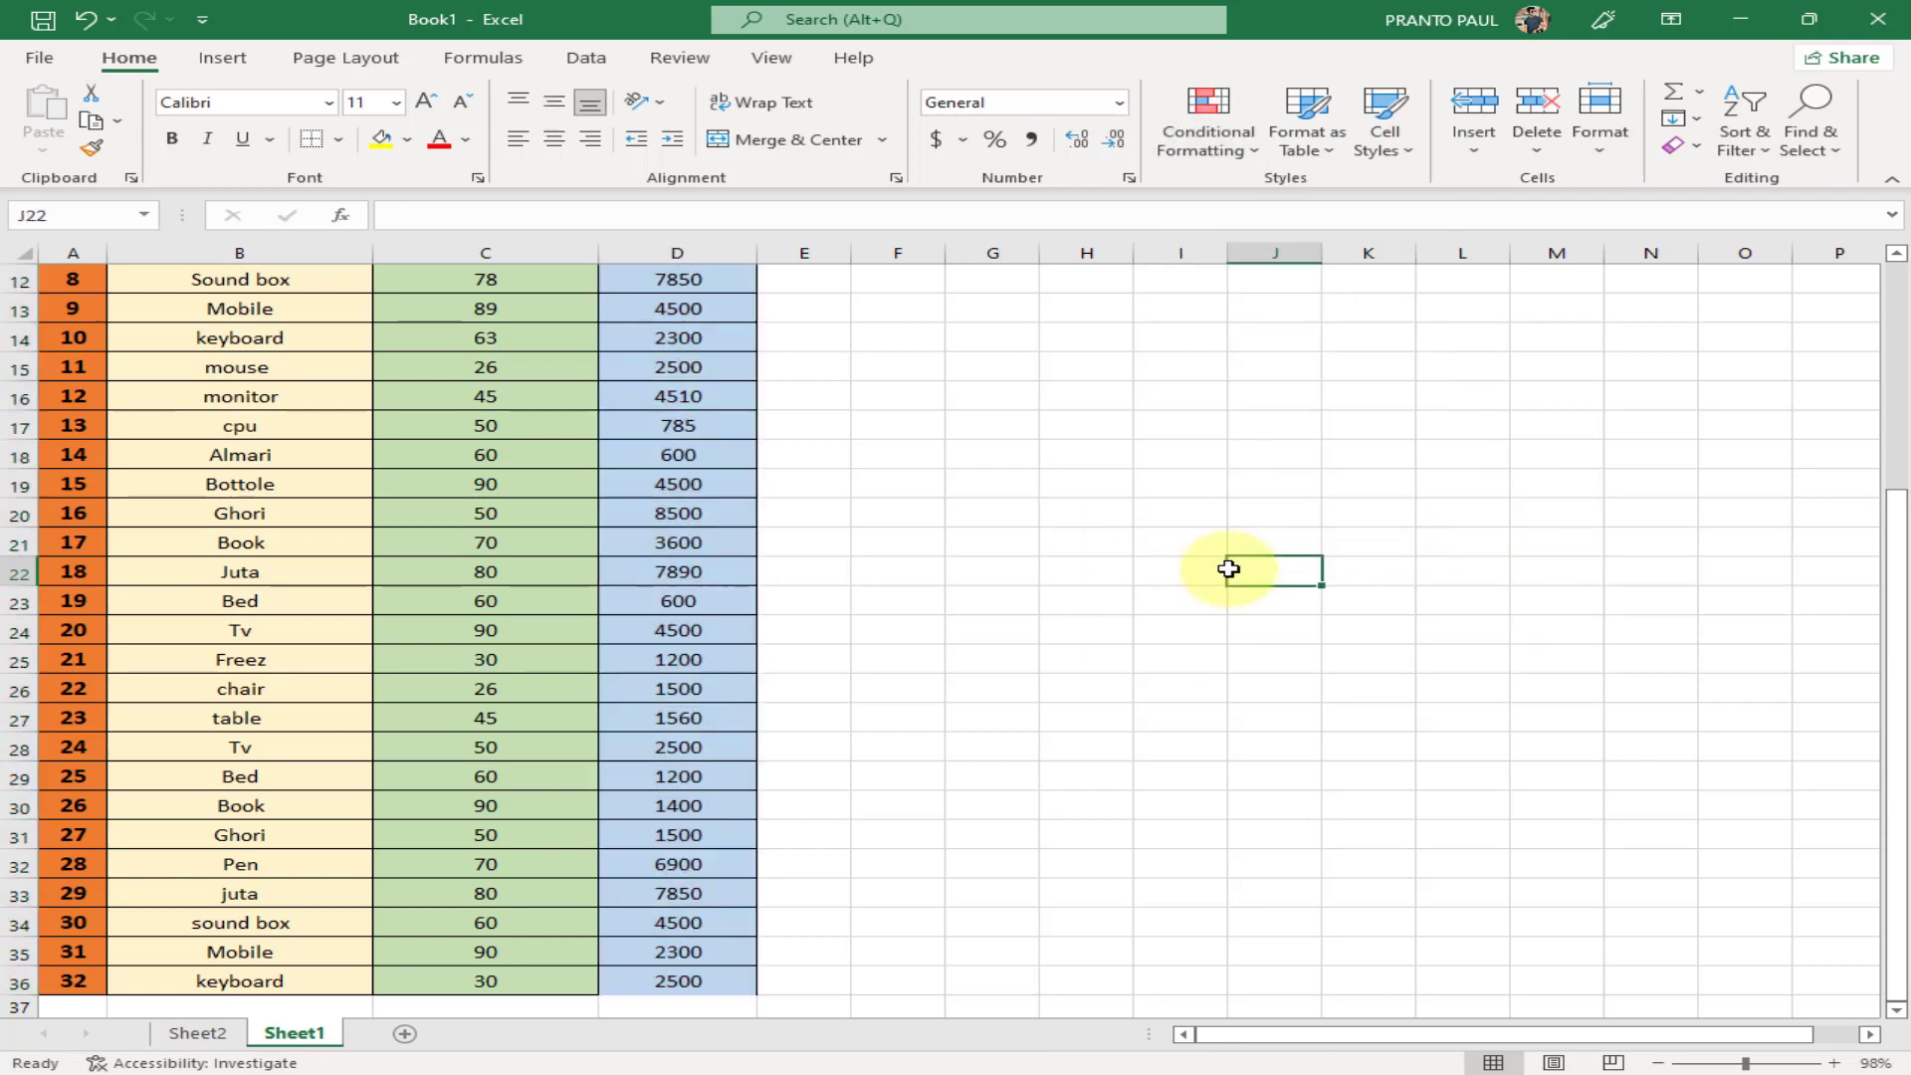
Highlight values less than 1000 in the stoke and Price data C5:D36 with Light Red Fill with Dark Red Text
{"action": "scroll", "coordinate": [973, 504], "scroll_direction": "up", "scroll_amount": 4}
{"action": "left_click_drag", "start_coordinate": [484, 382], "coordinate": [732, 984]}
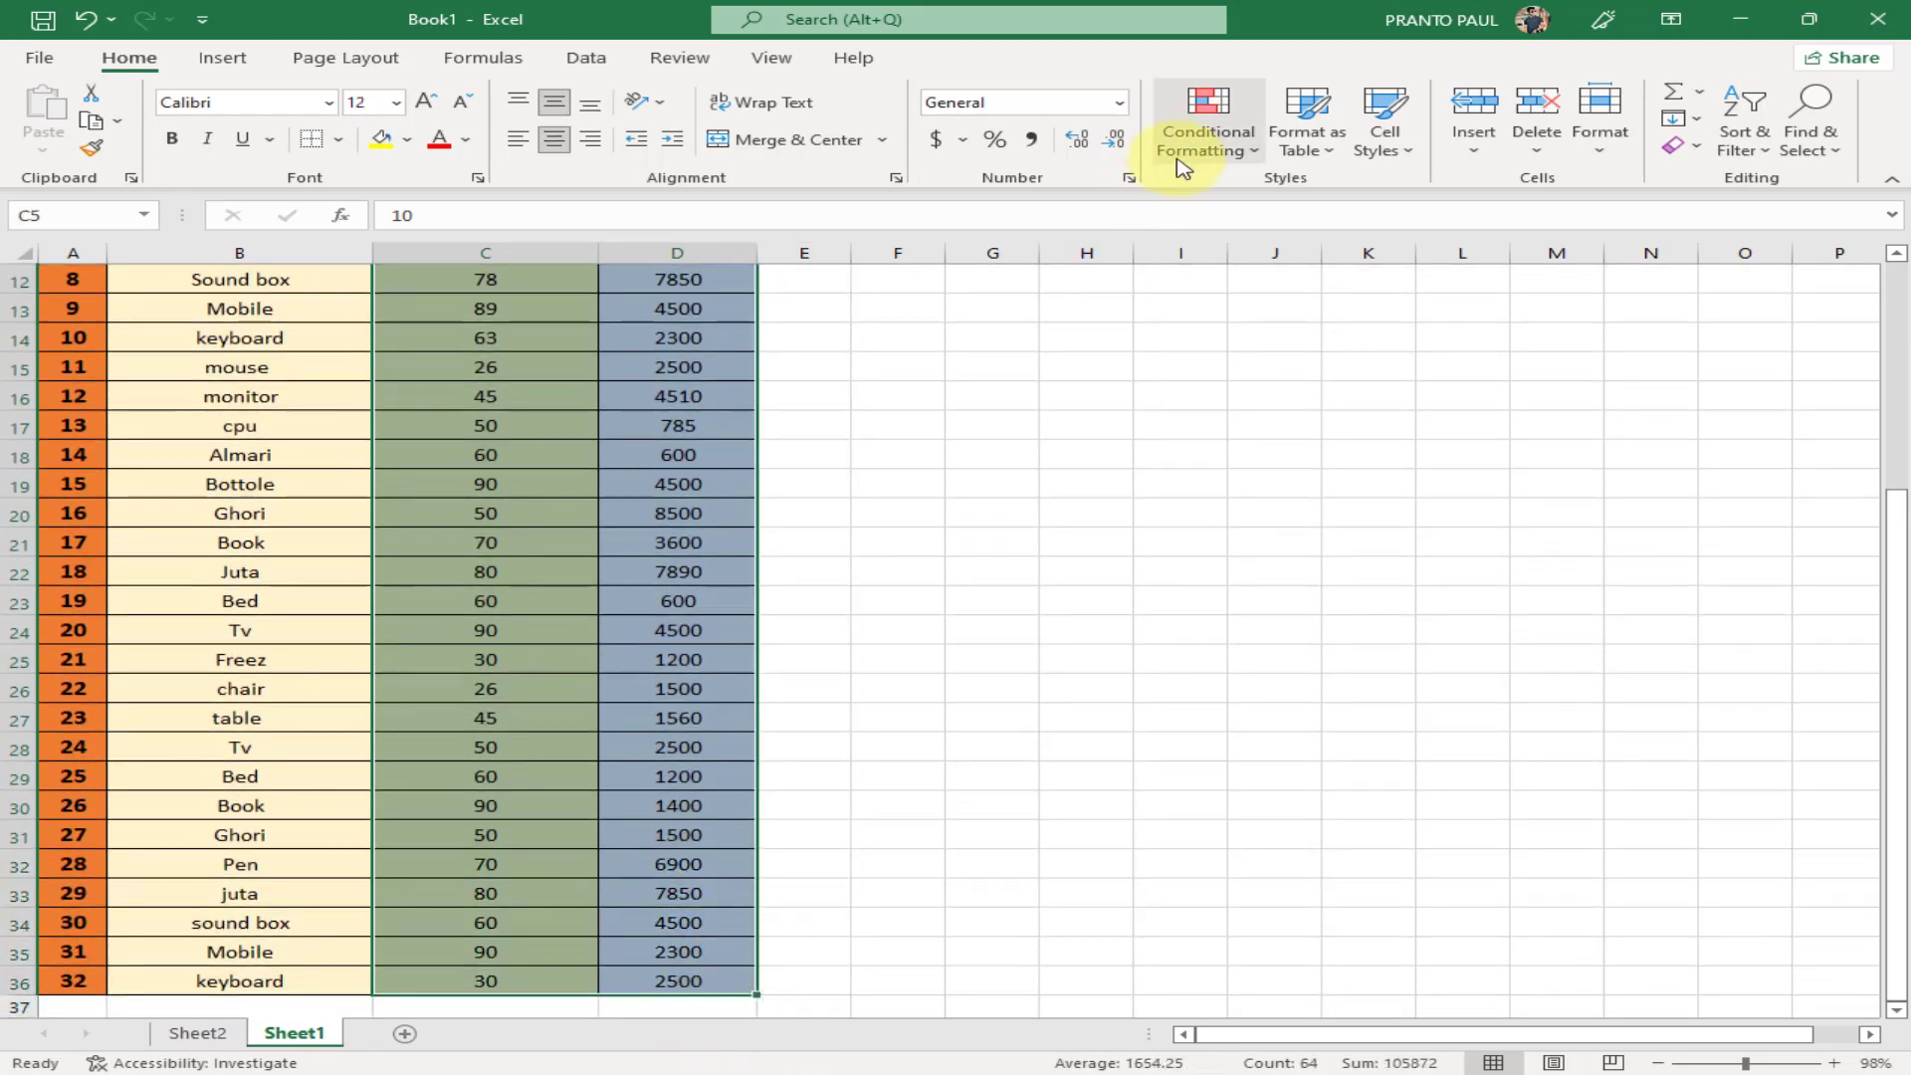
{"action": "left_click", "coordinate": [1201, 149]}
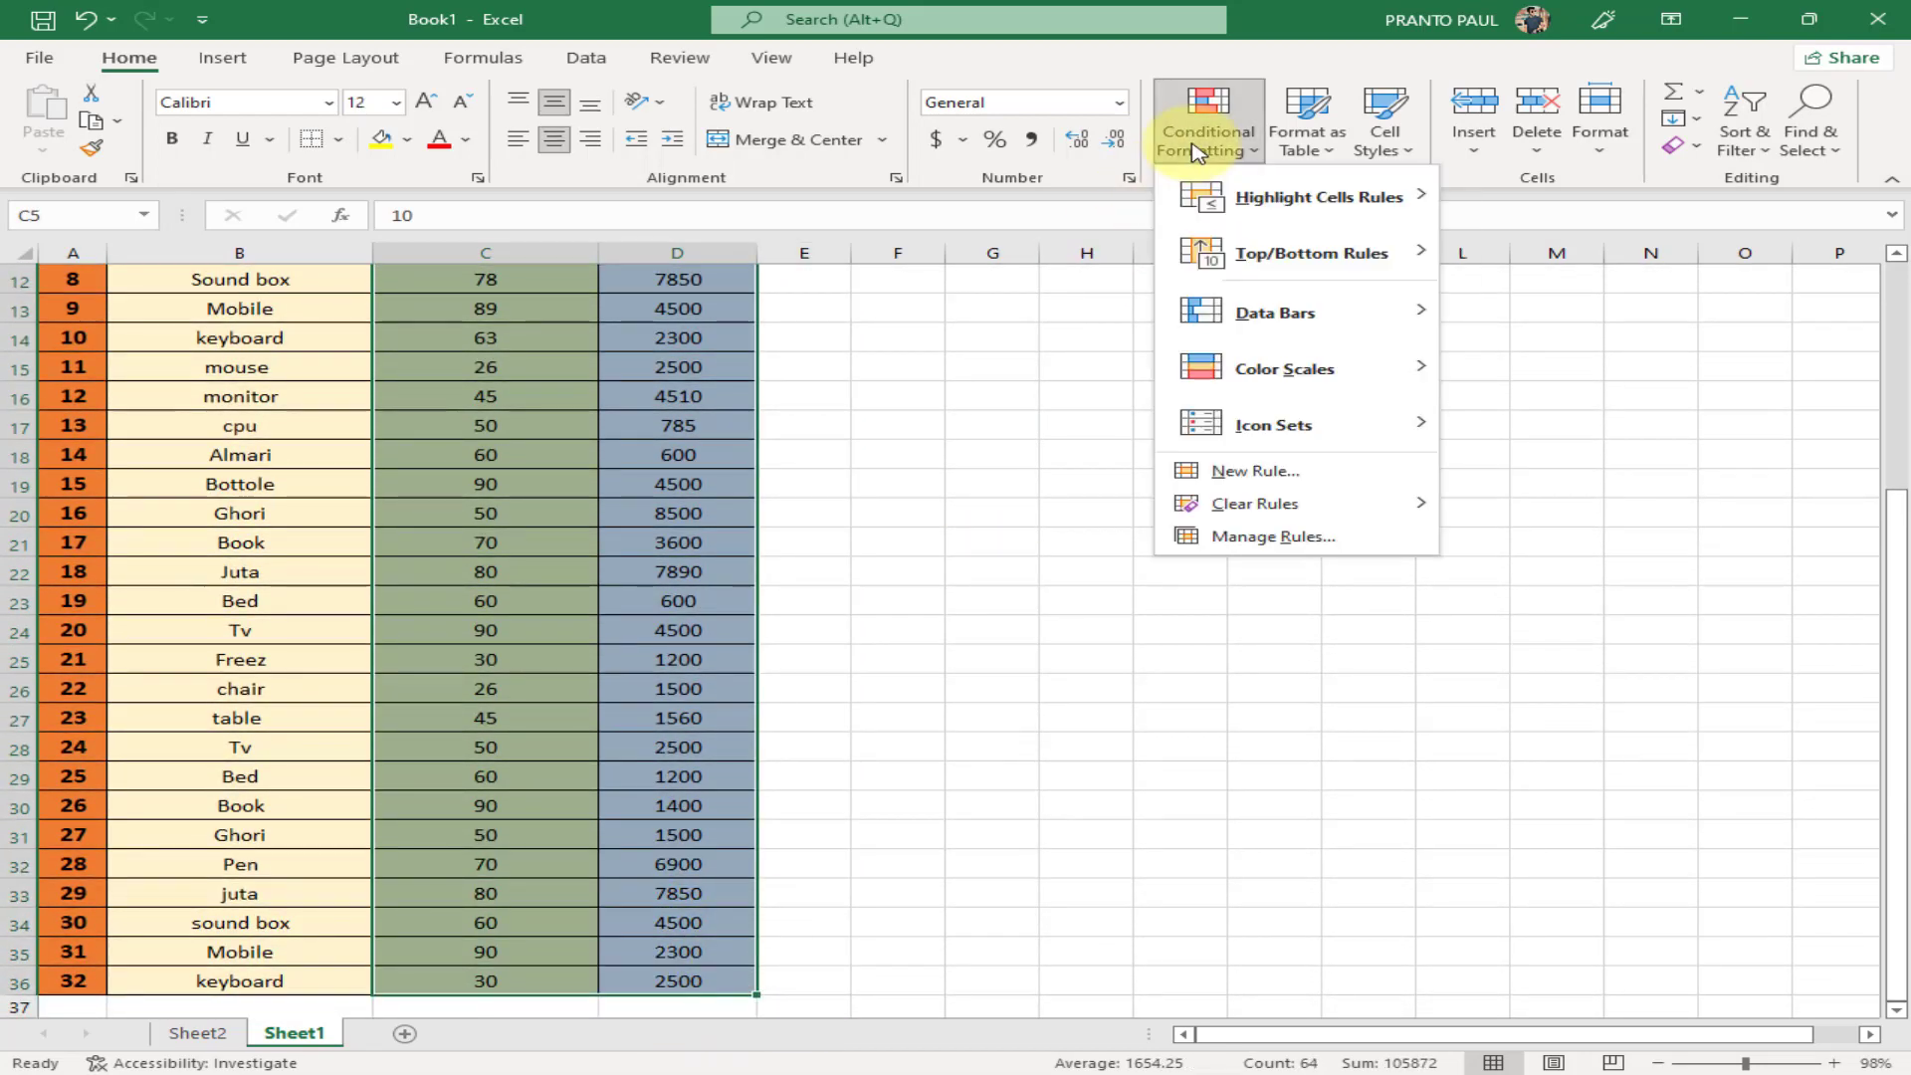
{"action": "mouse_move", "coordinate": [1264, 197]}
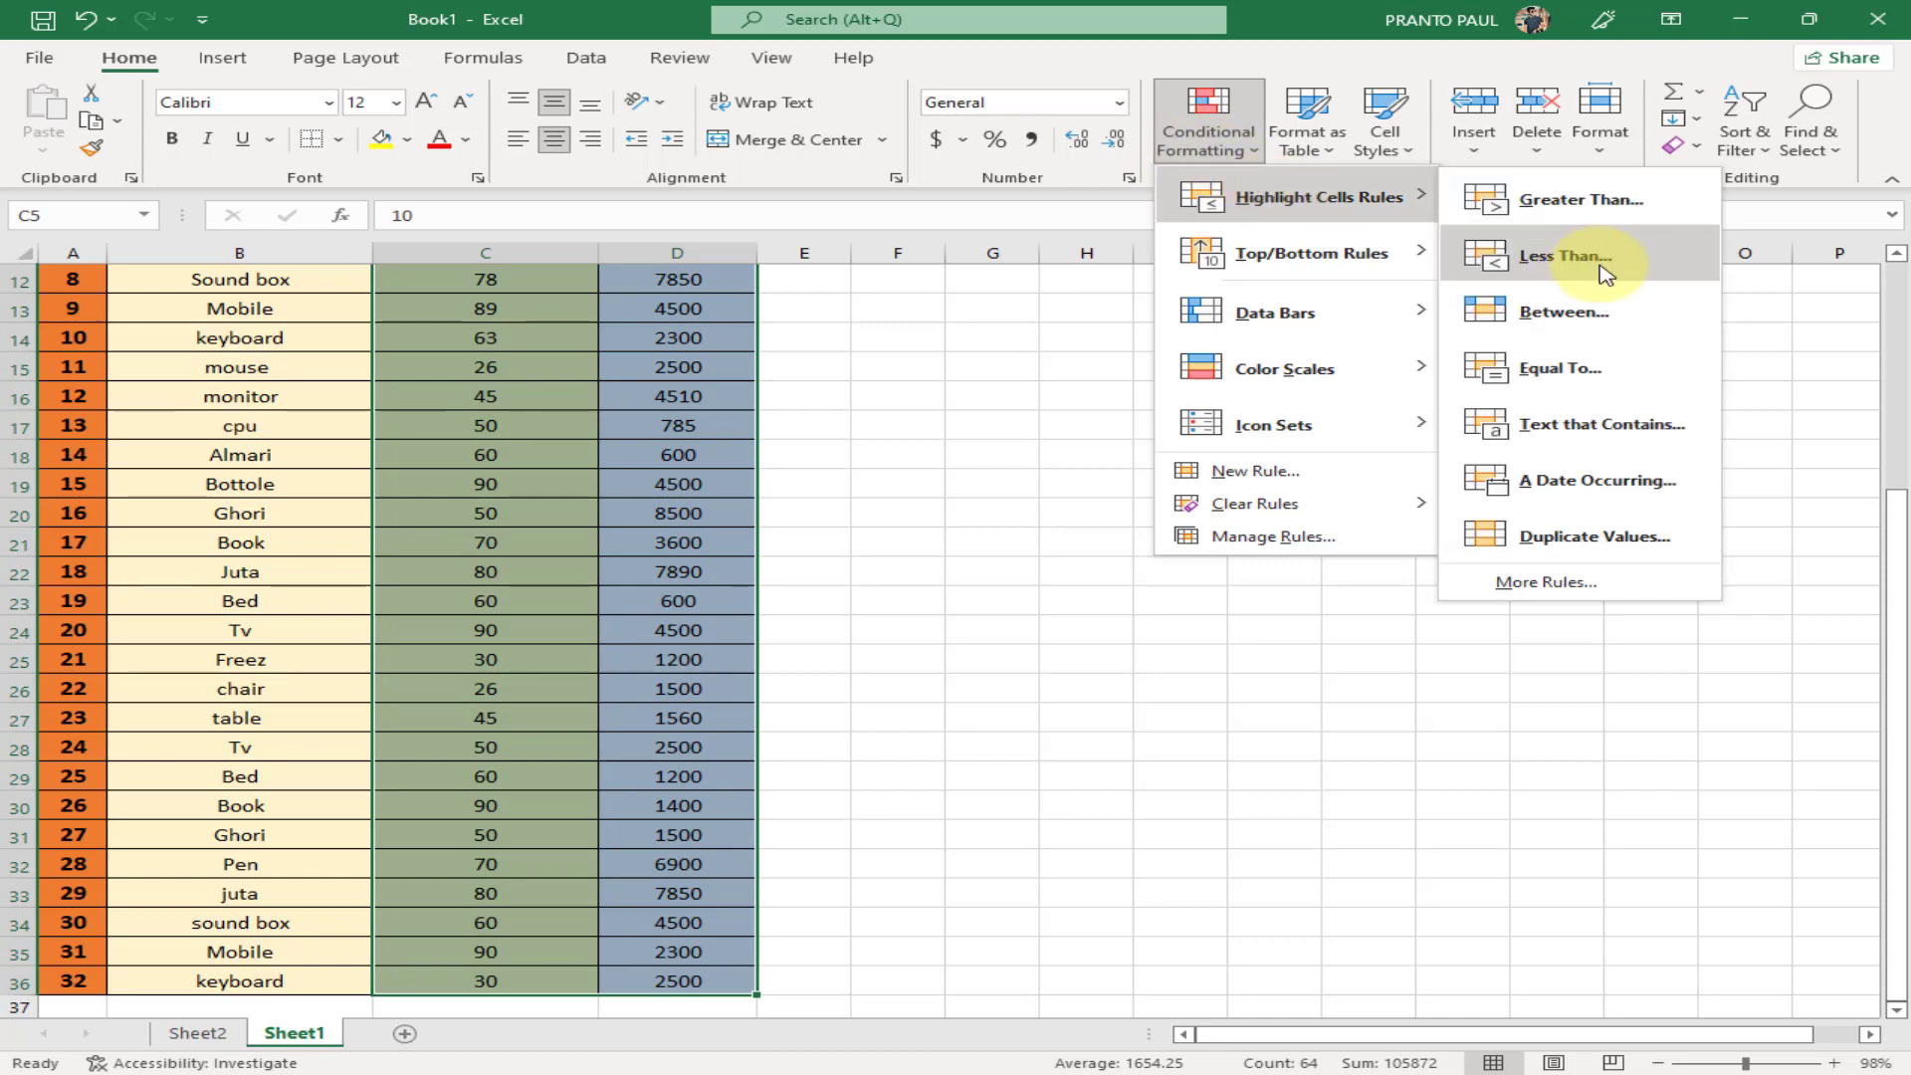
{"action": "left_click", "coordinate": [1571, 257]}
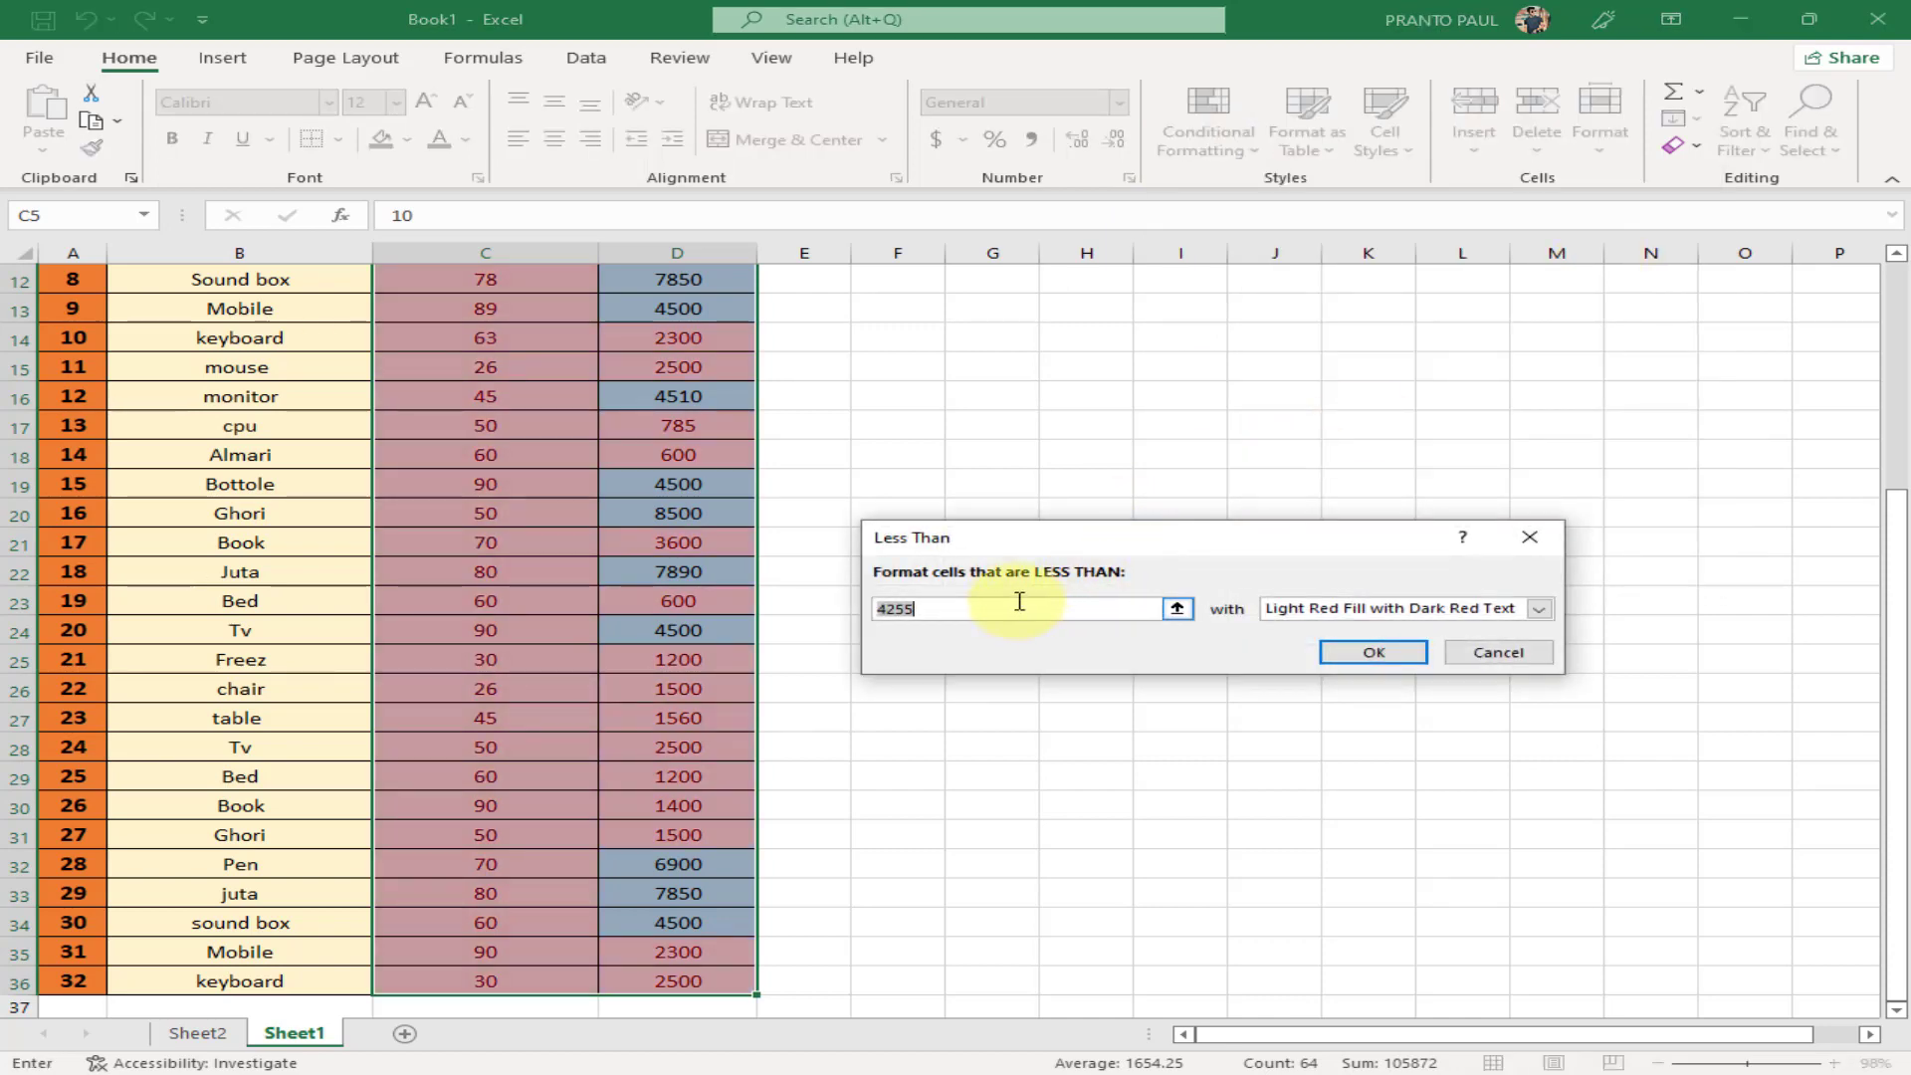
{"action": "type", "text": "10"}
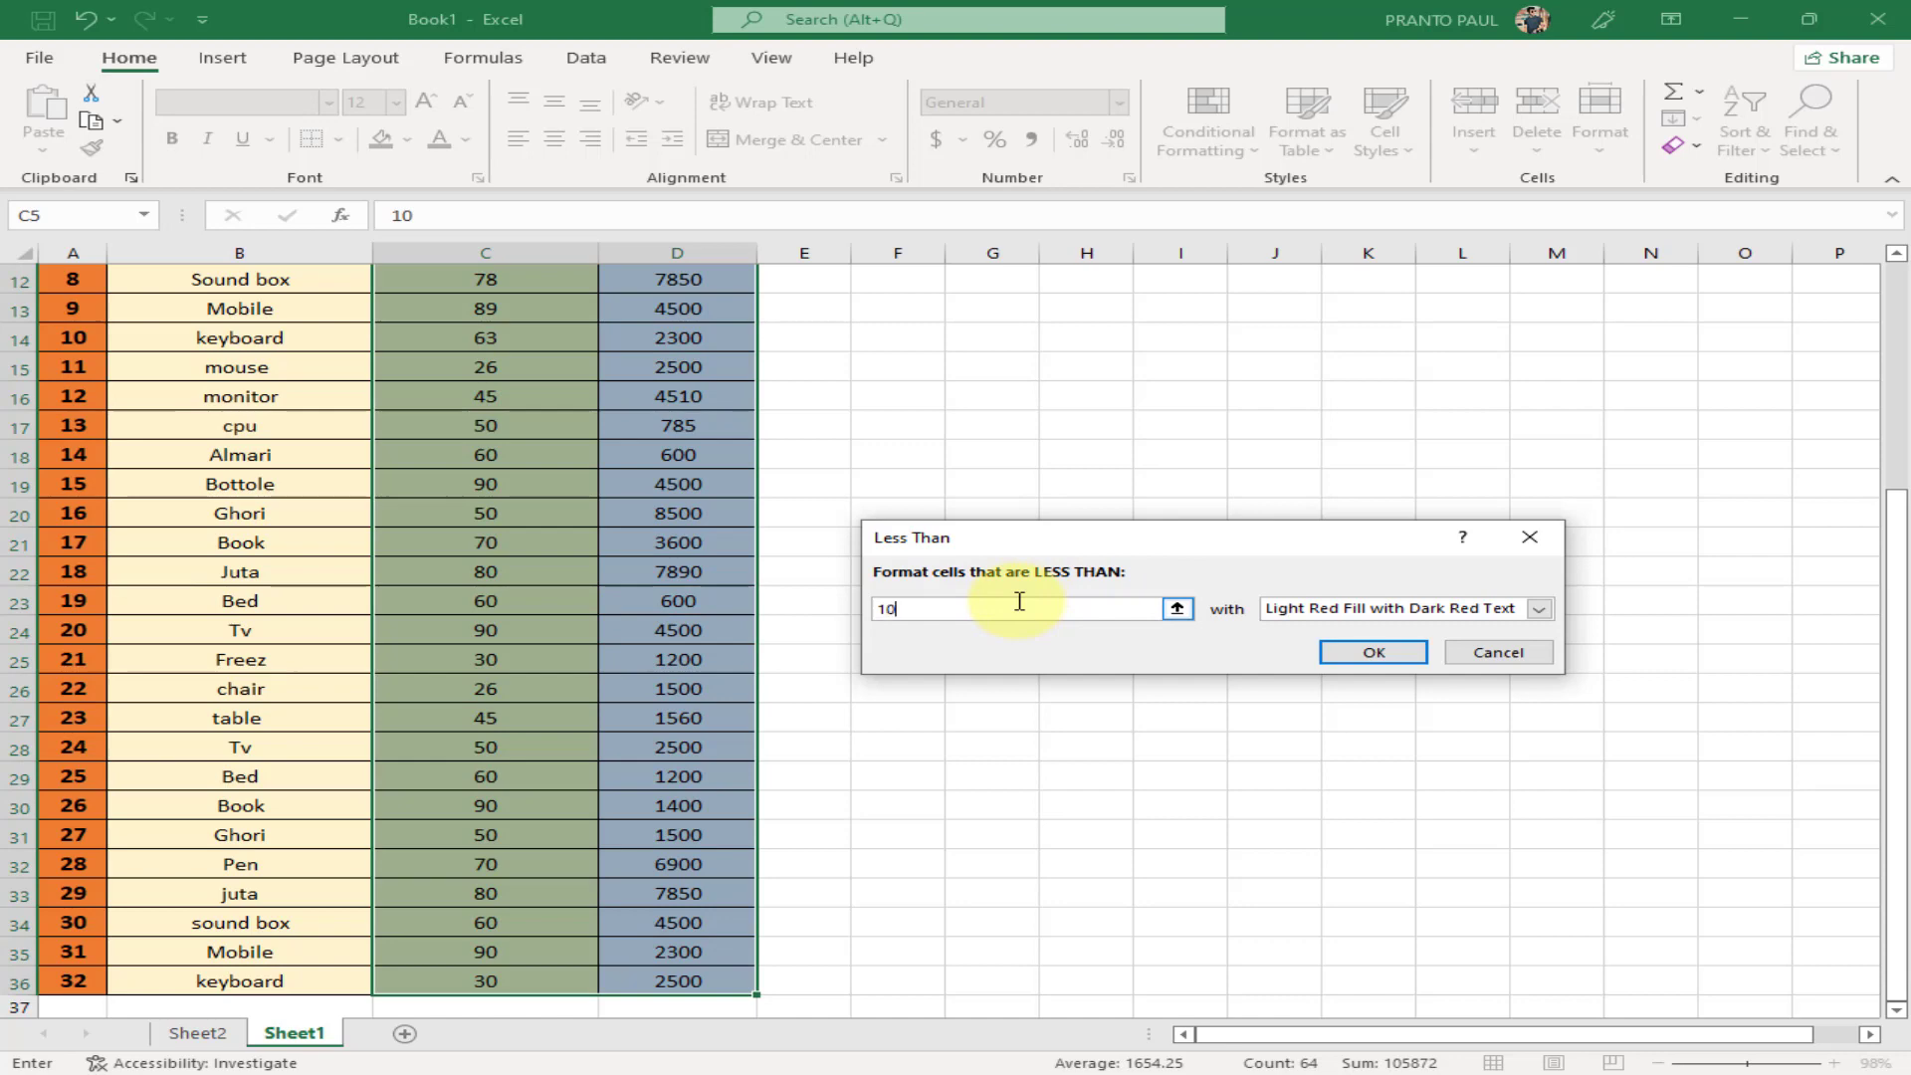
{"action": "type", "text": "00"}
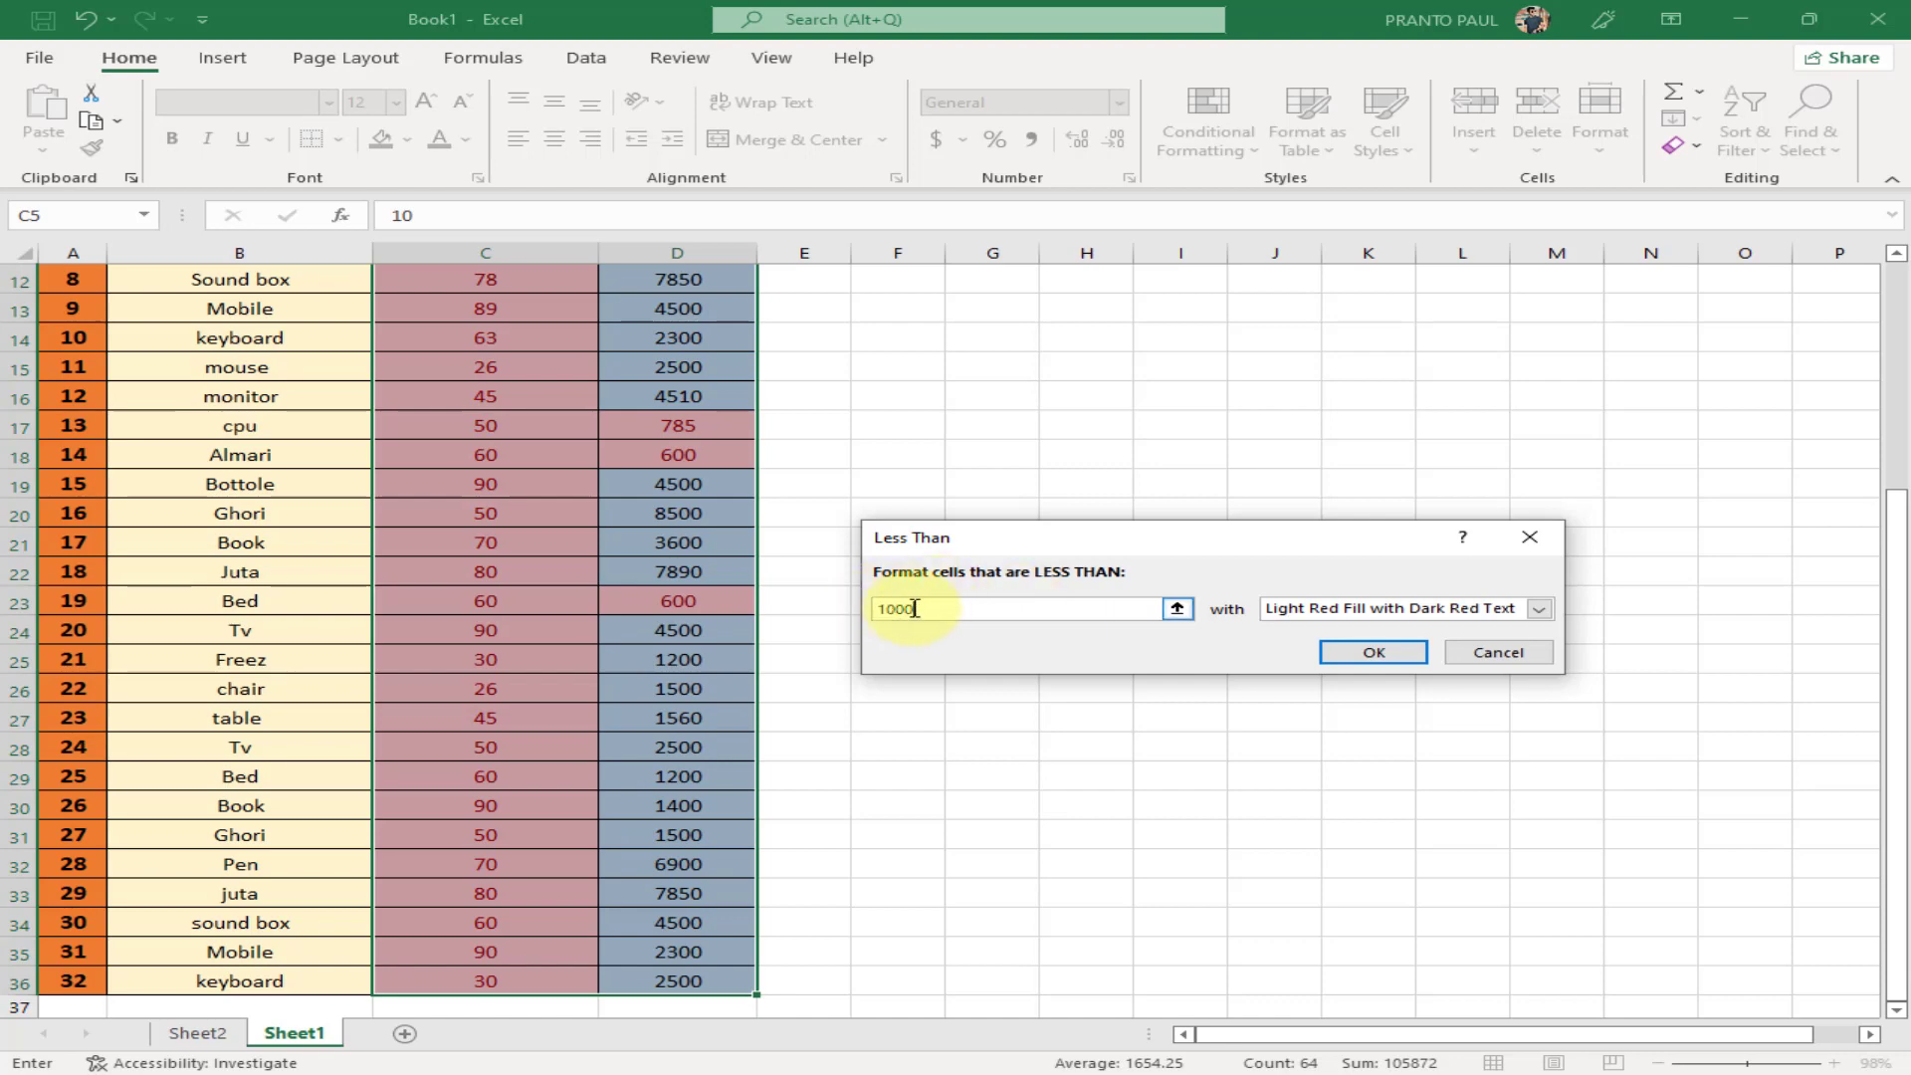
{"action": "left_click", "coordinate": [1379, 653]}
{"action": "left_click", "coordinate": [1056, 601]}
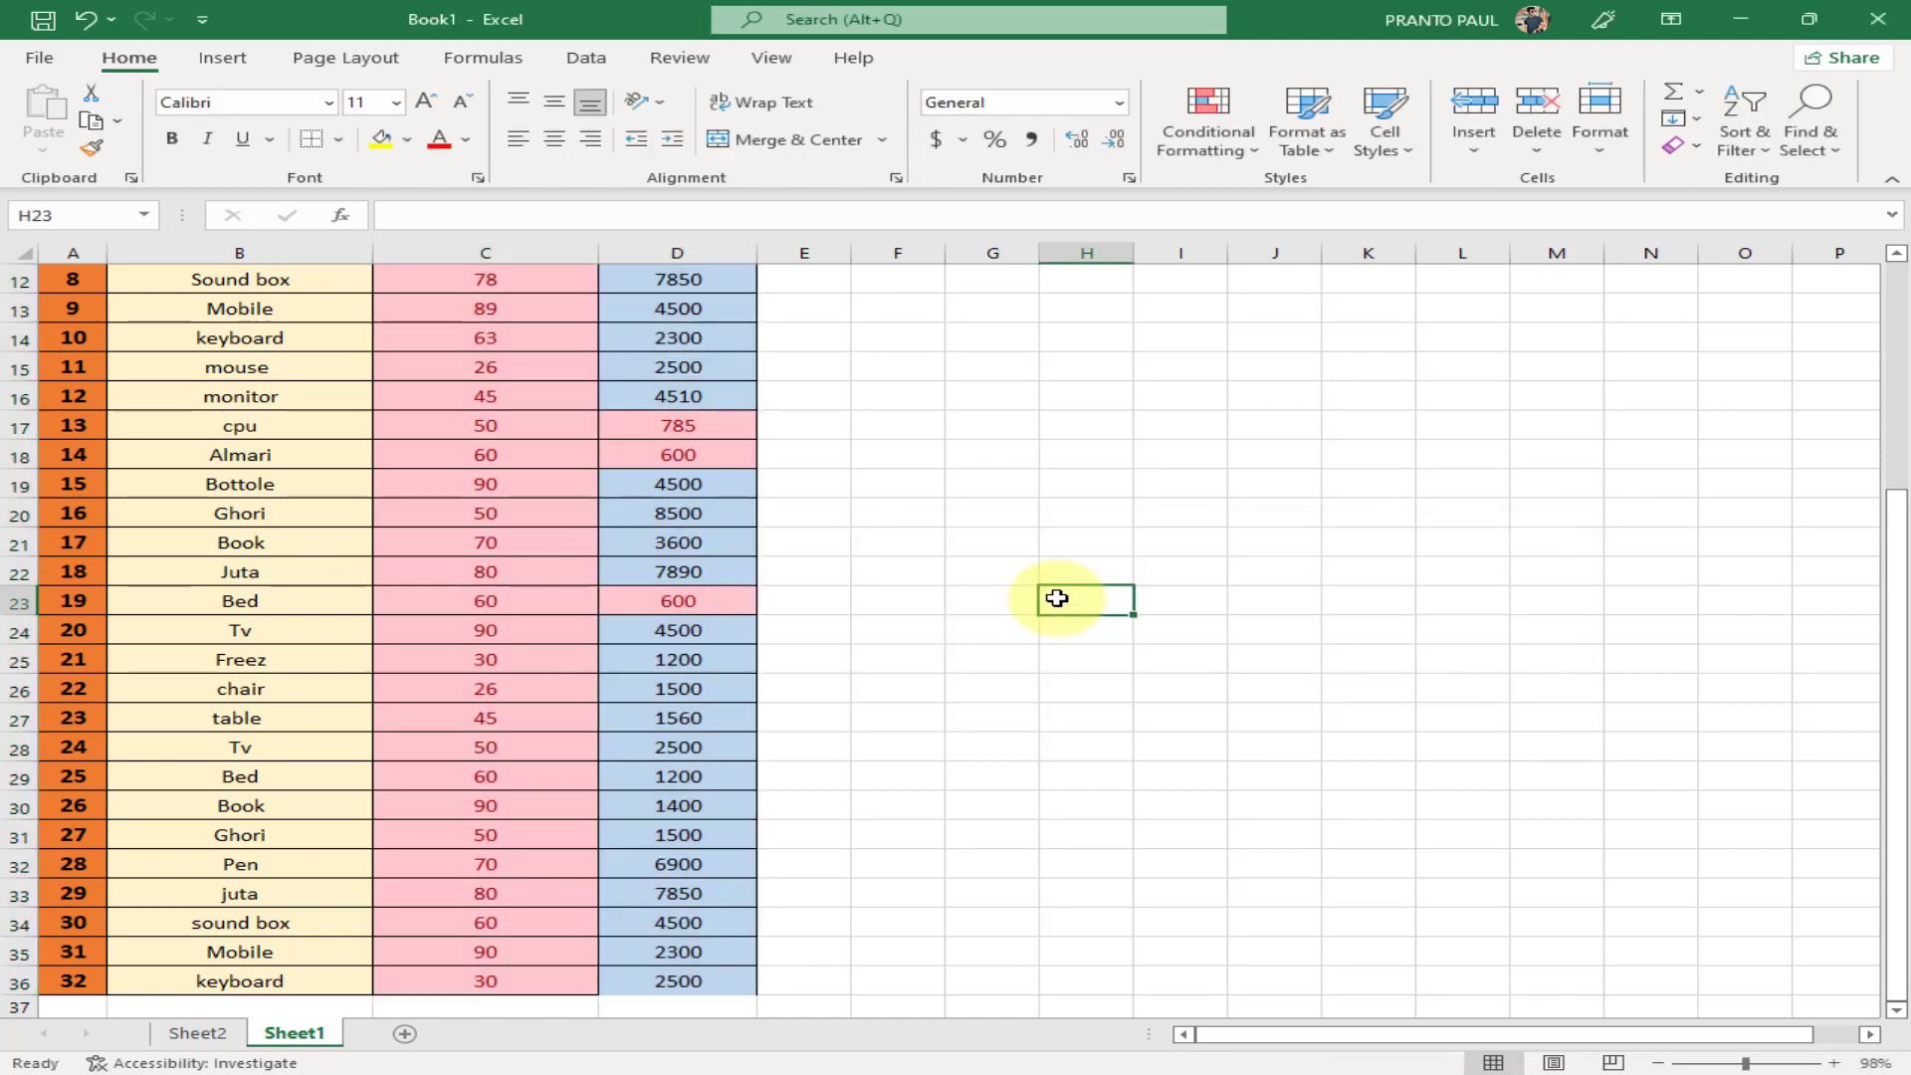
{"action": "scroll", "coordinate": [782, 575], "scroll_direction": "up", "scroll_amount": 3}
{"action": "scroll", "coordinate": [658, 438], "scroll_direction": "down", "scroll_amount": 3}
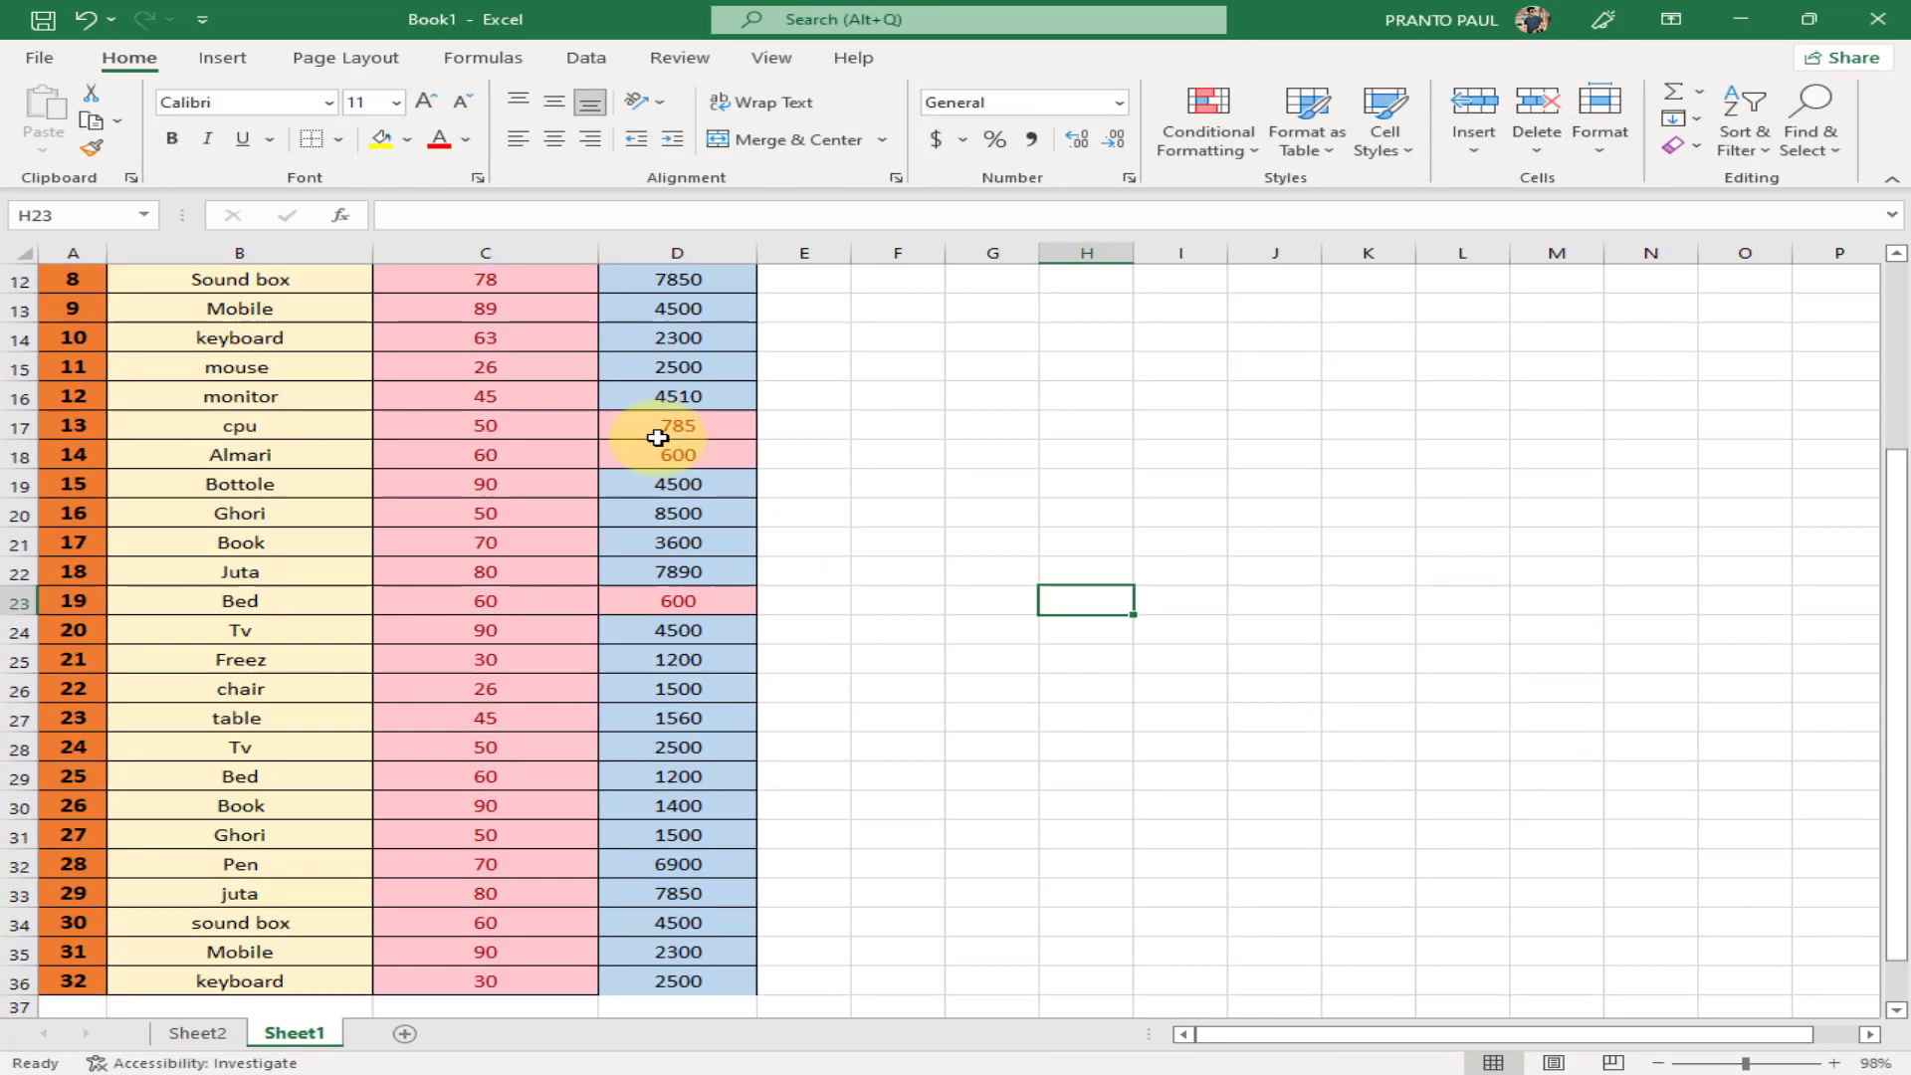
{"action": "scroll", "coordinate": [652, 434], "scroll_direction": "up", "scroll_amount": 3}
{"action": "scroll", "coordinate": [714, 583], "scroll_direction": "down", "scroll_amount": 2}
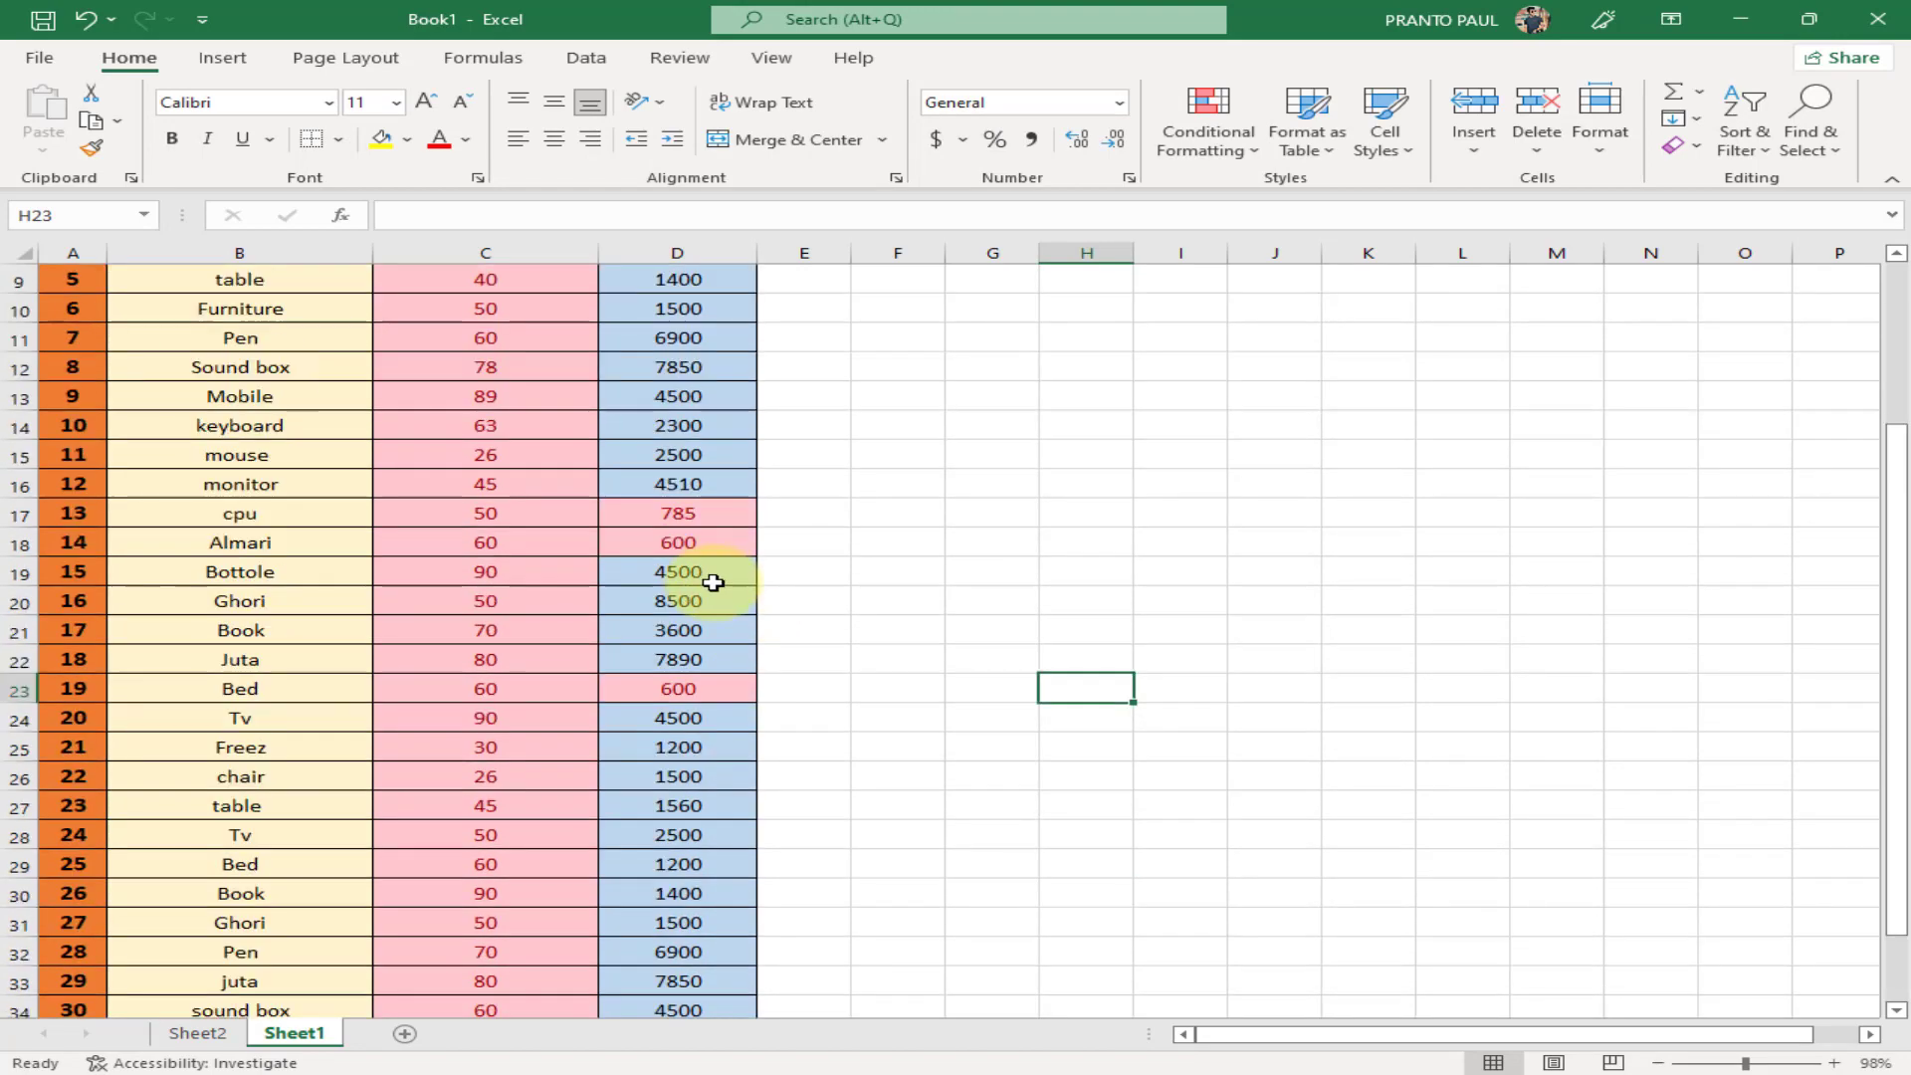
Clear the conditional formatting rules from the stoke and Price values C5:D36
{"action": "scroll", "coordinate": [705, 595], "scroll_direction": "up", "scroll_amount": 2}
{"action": "left_click_drag", "start_coordinate": [464, 331], "coordinate": [704, 947]}
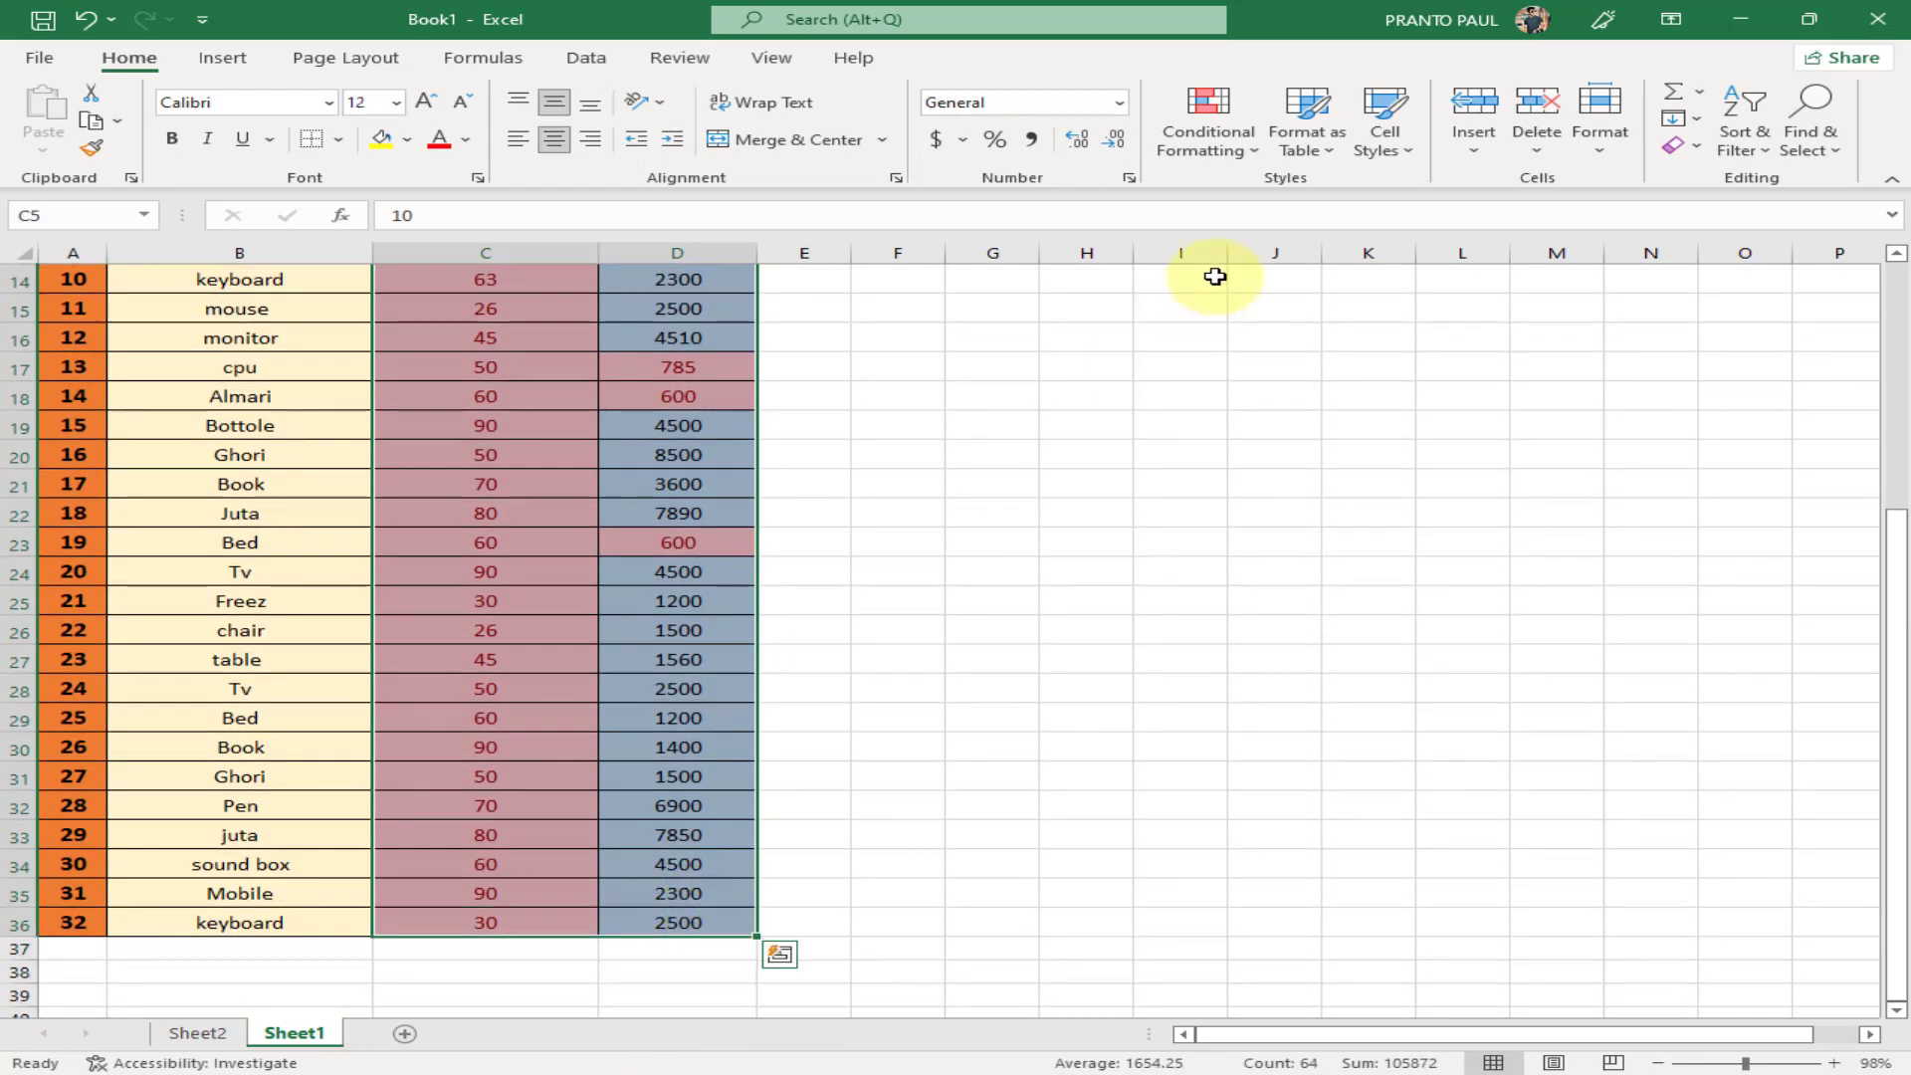
{"action": "left_click", "coordinate": [1208, 140]}
{"action": "mouse_move", "coordinate": [1314, 510]}
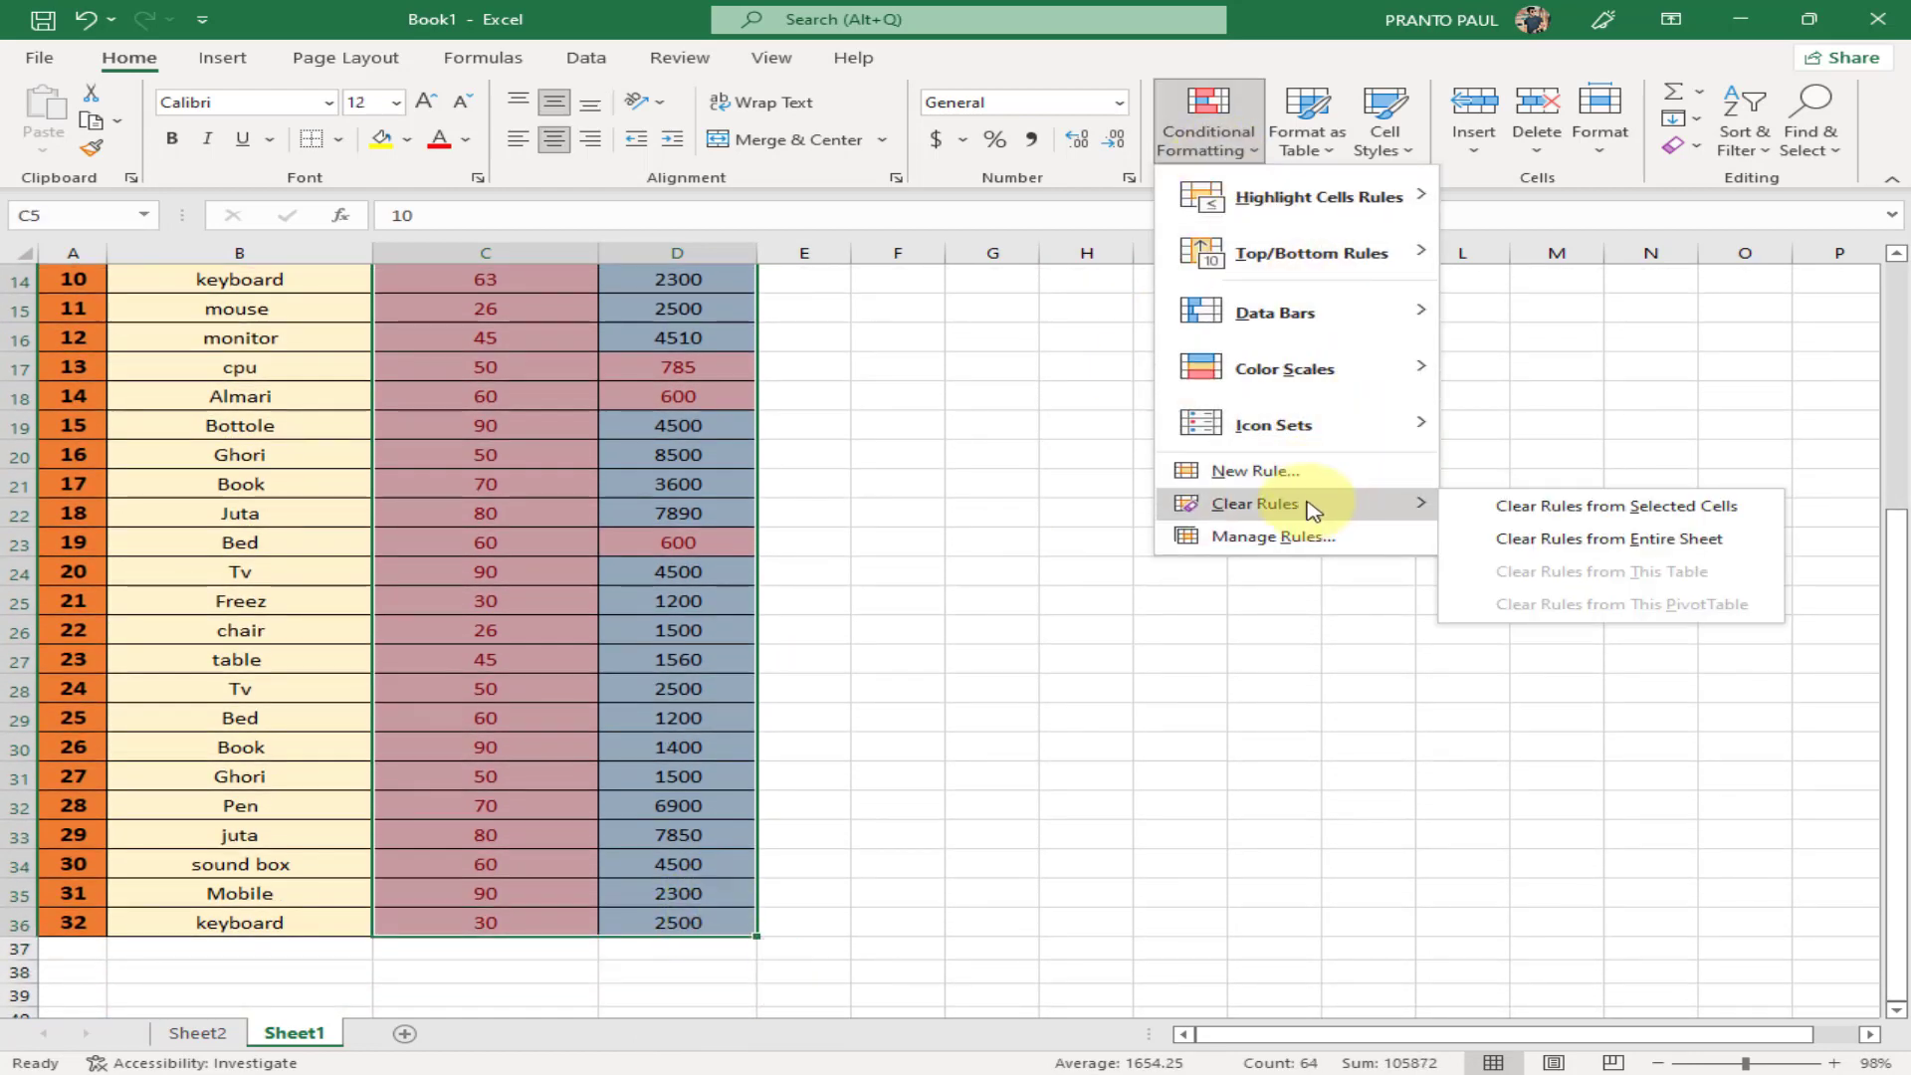
{"action": "left_click", "coordinate": [1501, 509]}
{"action": "left_click", "coordinate": [1175, 512]}
Format the product range A4:D36 as a table with headers, using a gold Medium table style
{"action": "scroll", "coordinate": [853, 469], "scroll_direction": "up", "scroll_amount": 4}
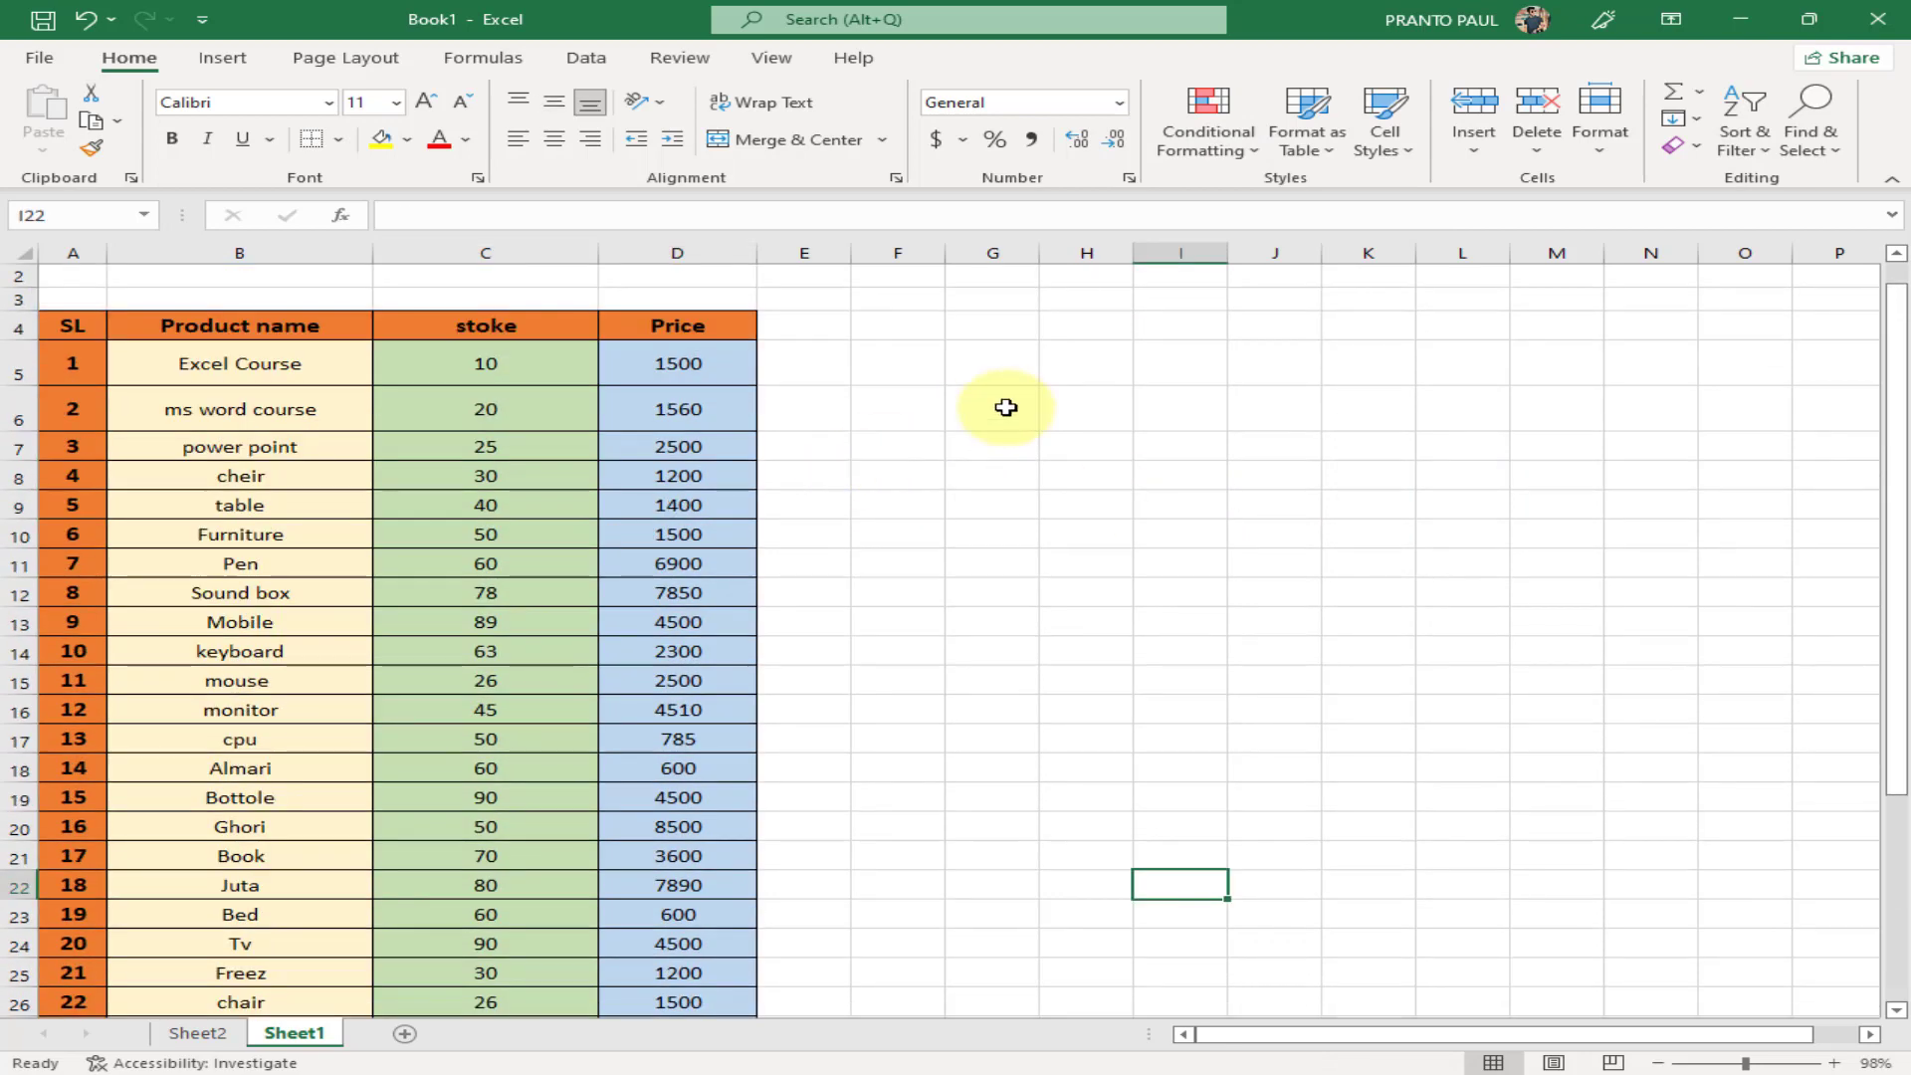
{"action": "left_click_drag", "start_coordinate": [51, 332], "coordinate": [704, 981]}
{"action": "left_click", "coordinate": [1305, 139]}
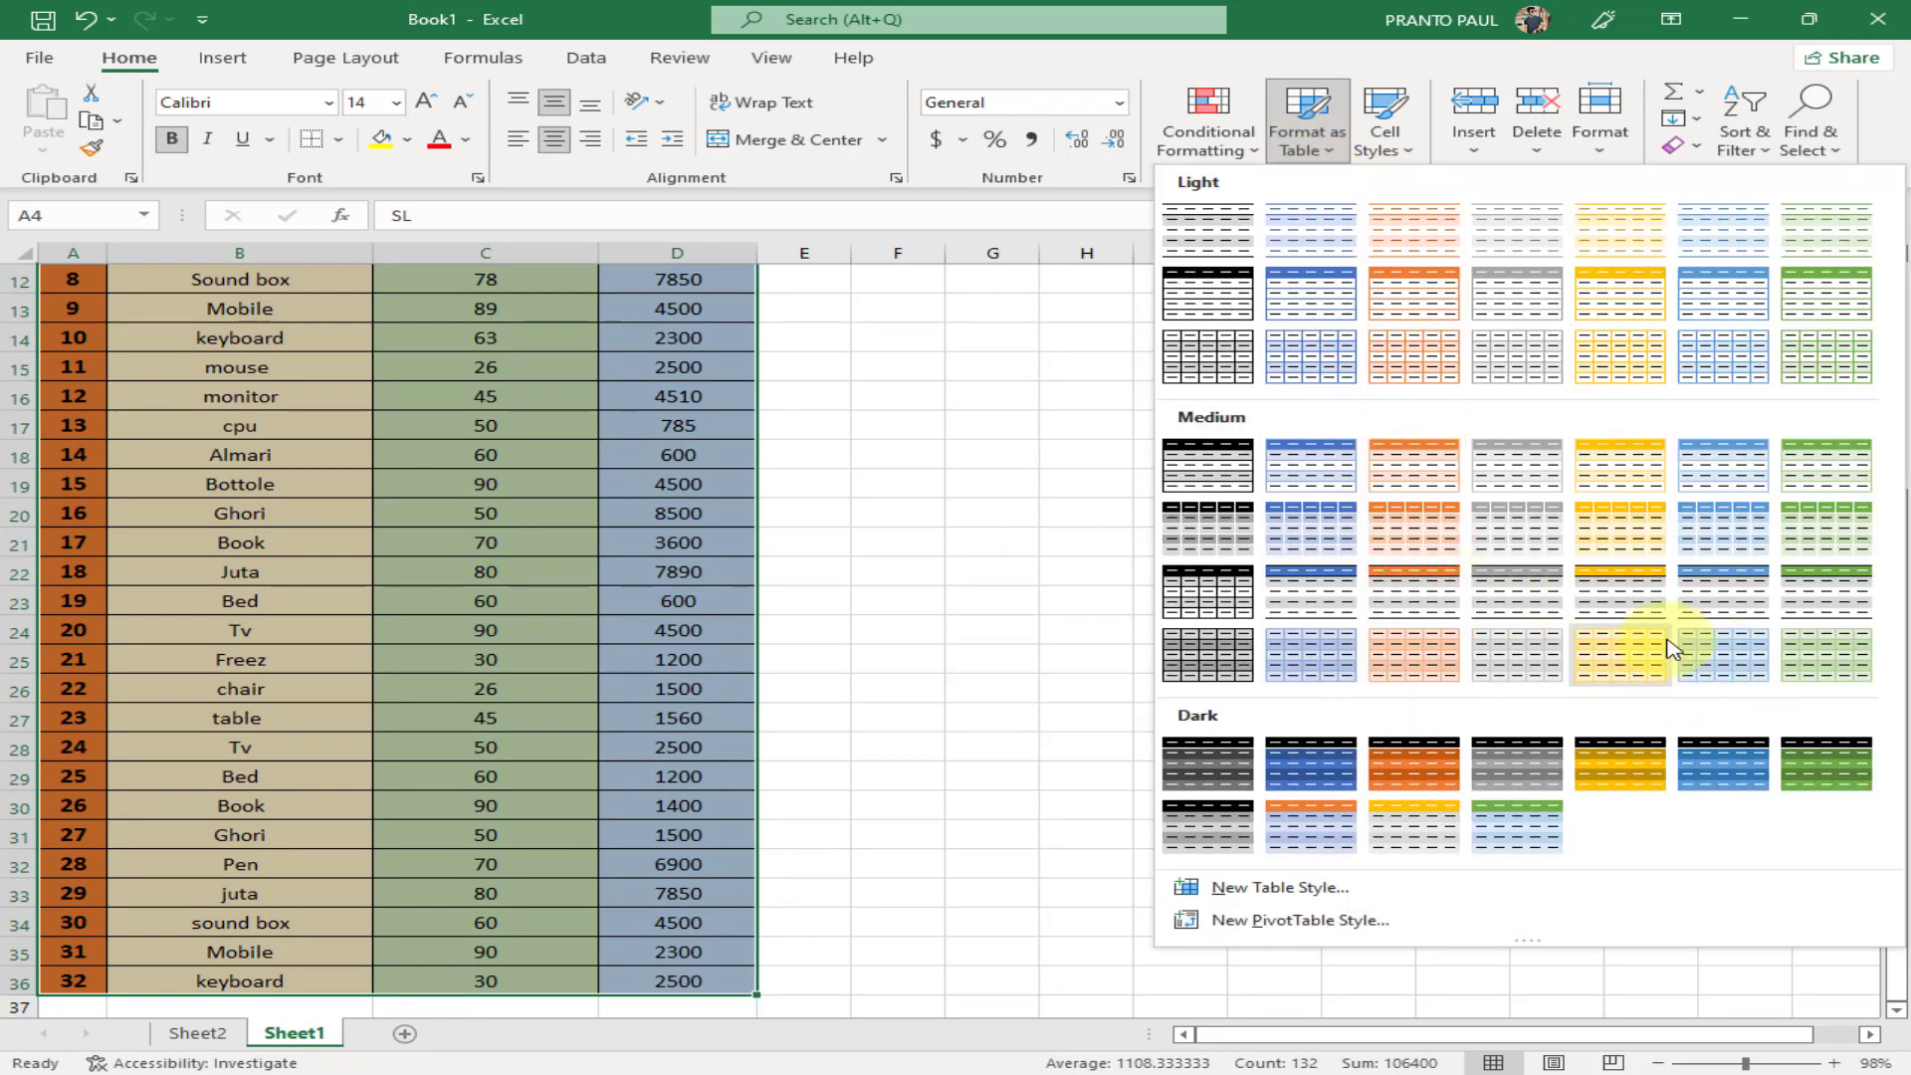
{"action": "left_click", "coordinate": [1639, 614]}
{"action": "left_click", "coordinate": [1177, 649]}
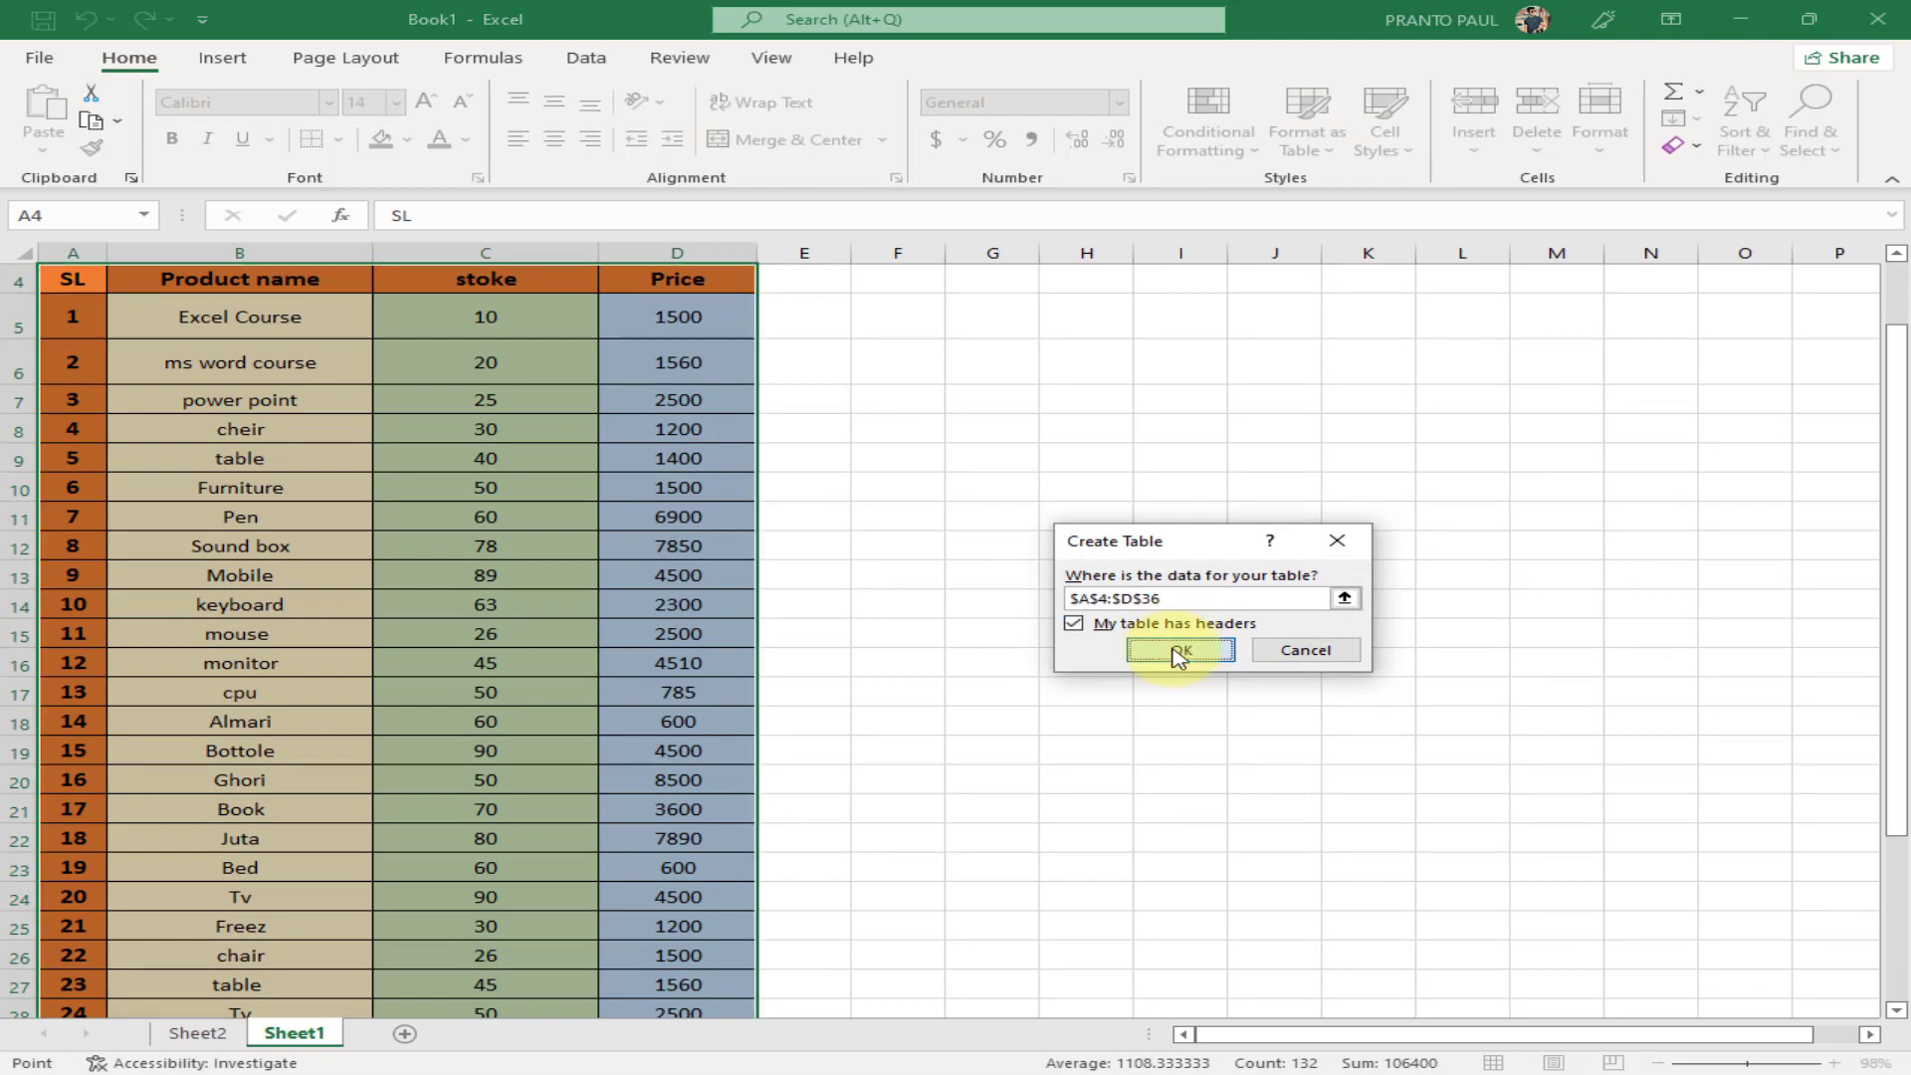
{"action": "left_click", "coordinate": [1074, 603]}
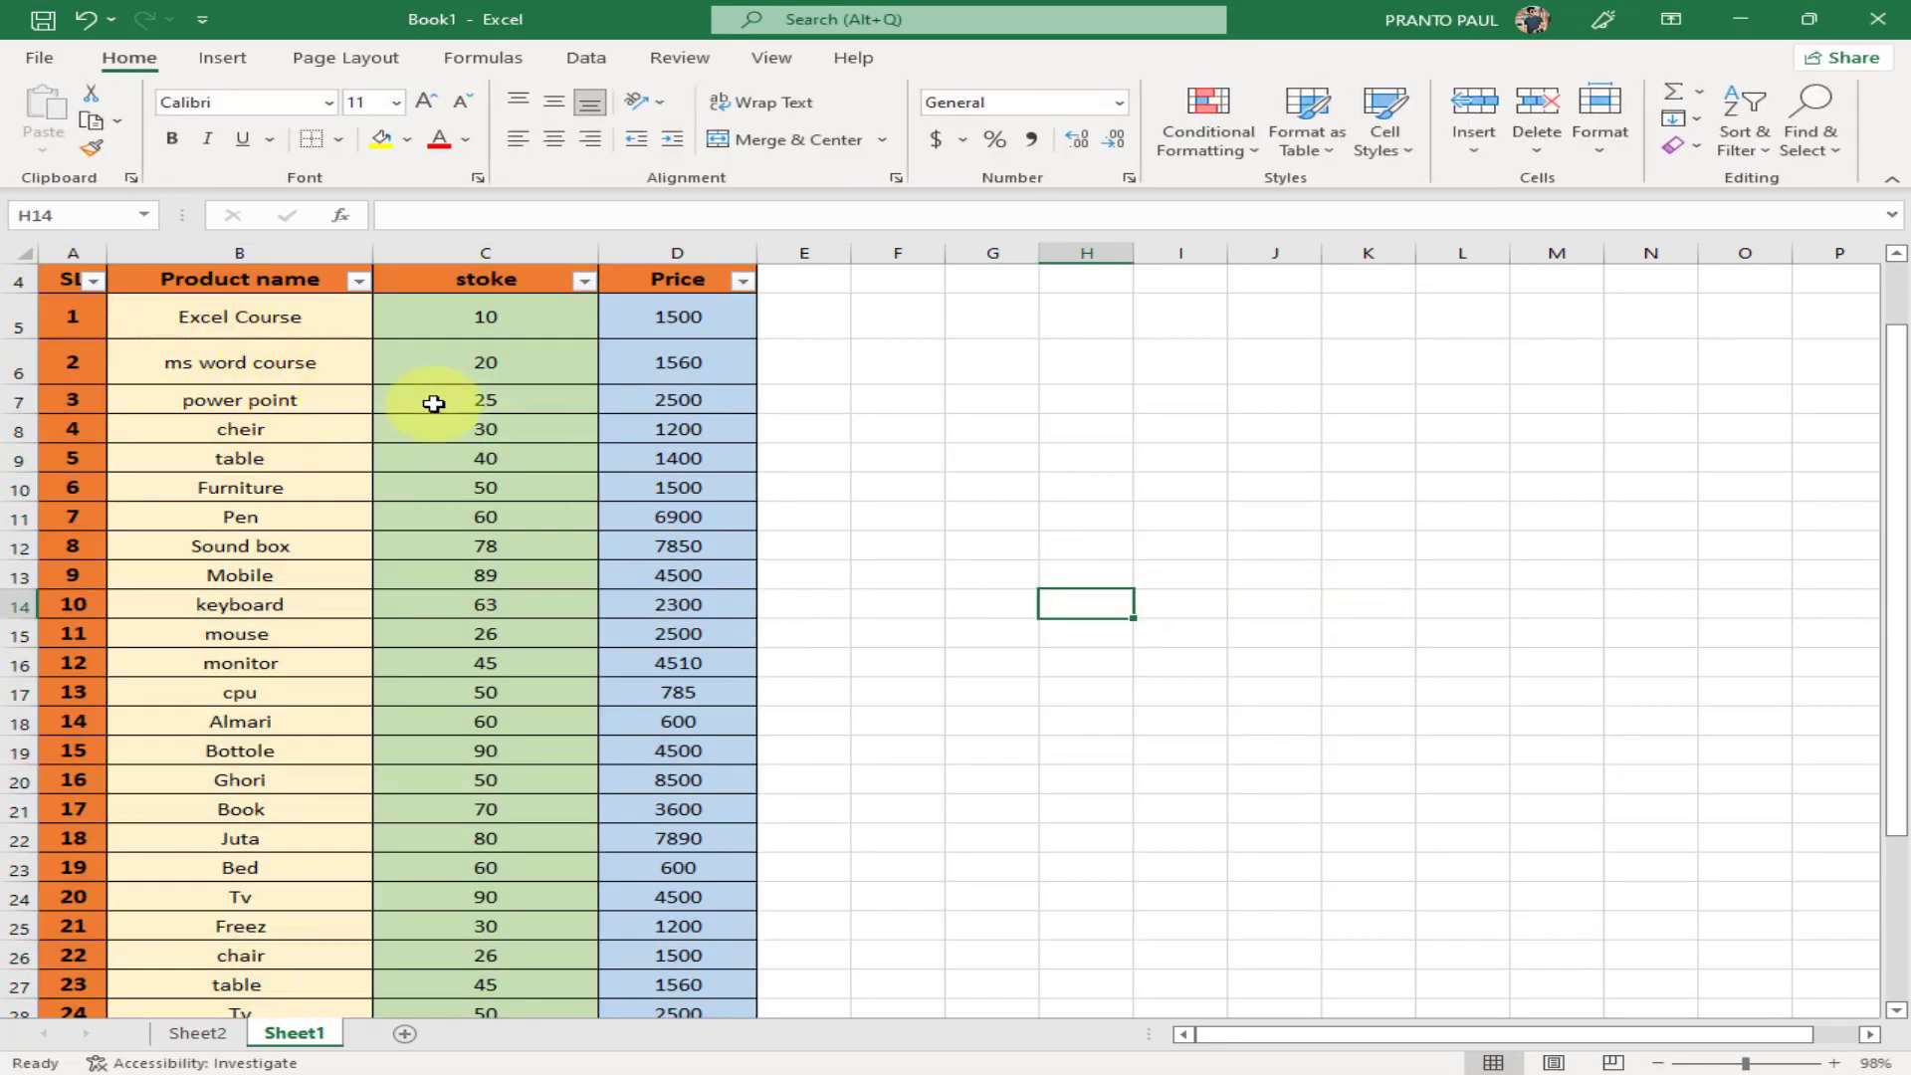
Apply the Accent1 cell style to the whole product table A4:D36
{"action": "left_click_drag", "start_coordinate": [87, 282], "coordinate": [733, 938]}
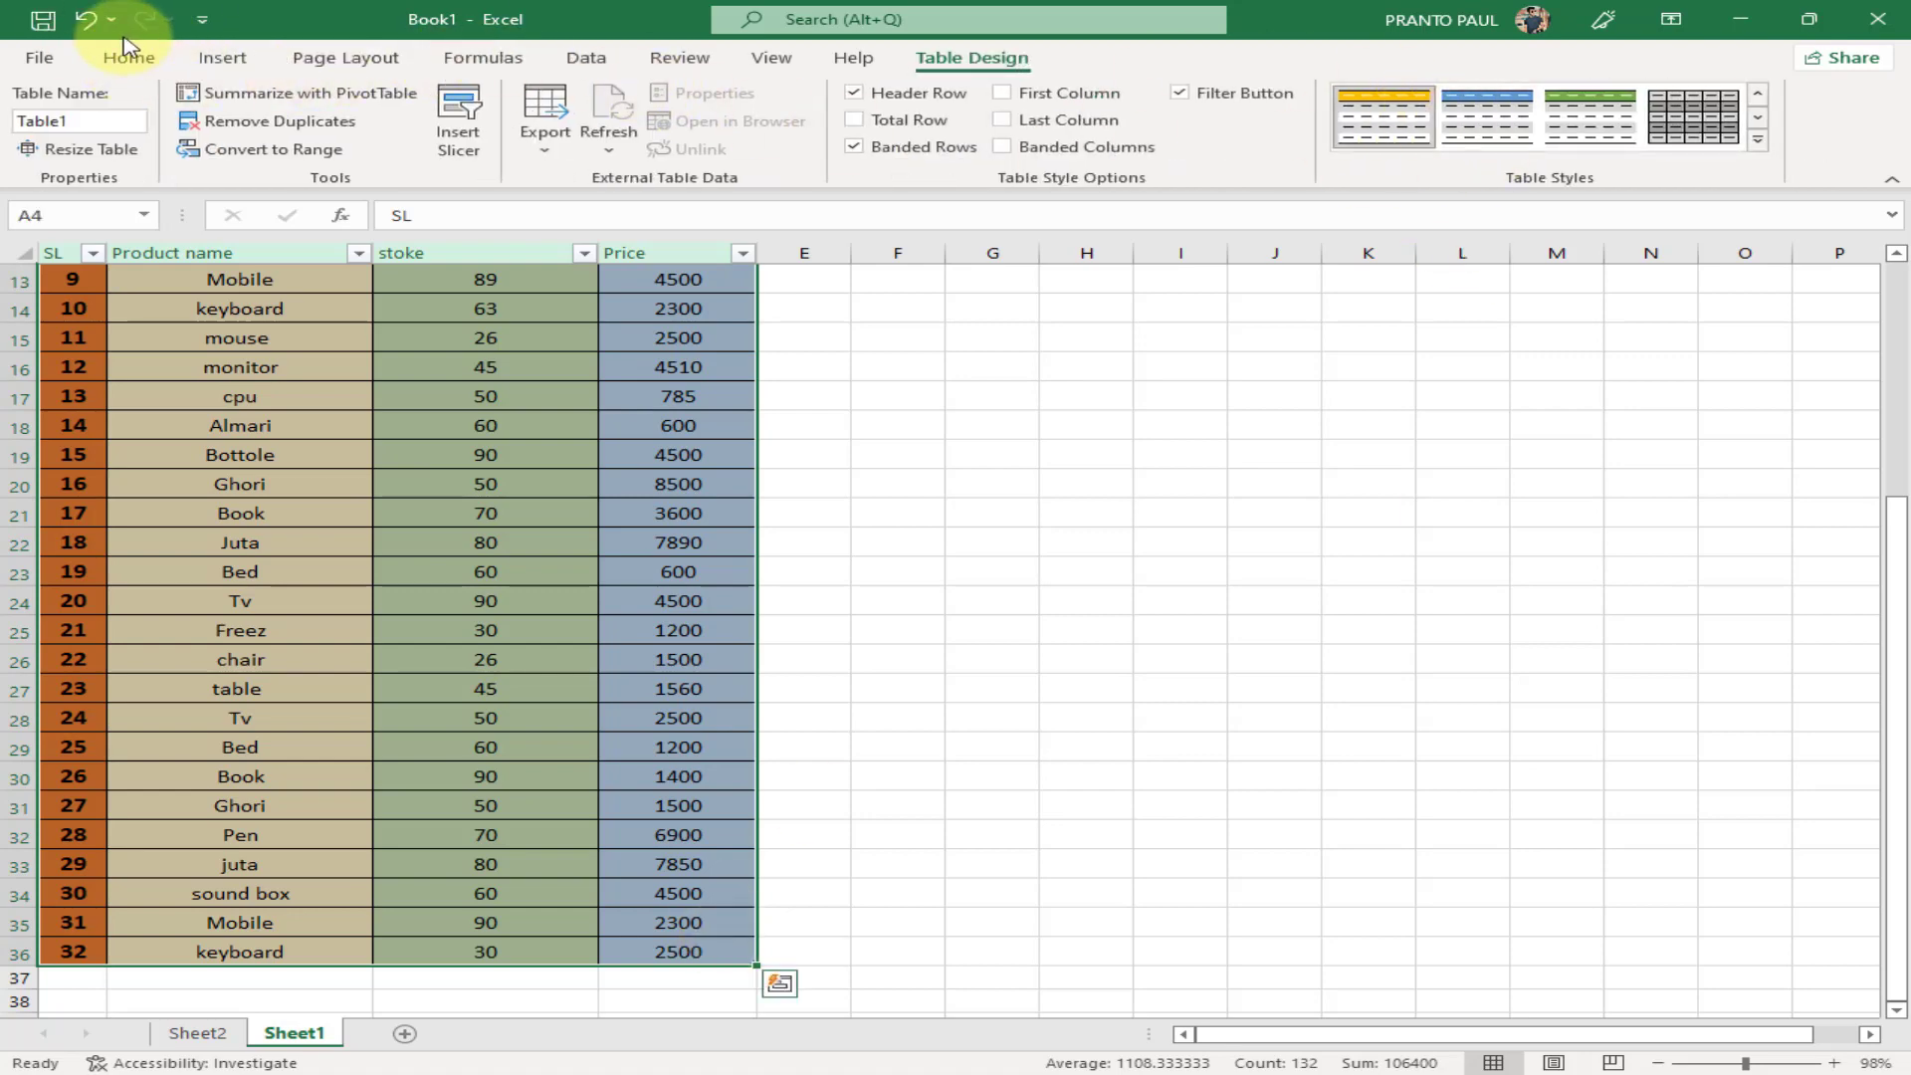
{"action": "left_click", "coordinate": [128, 57]}
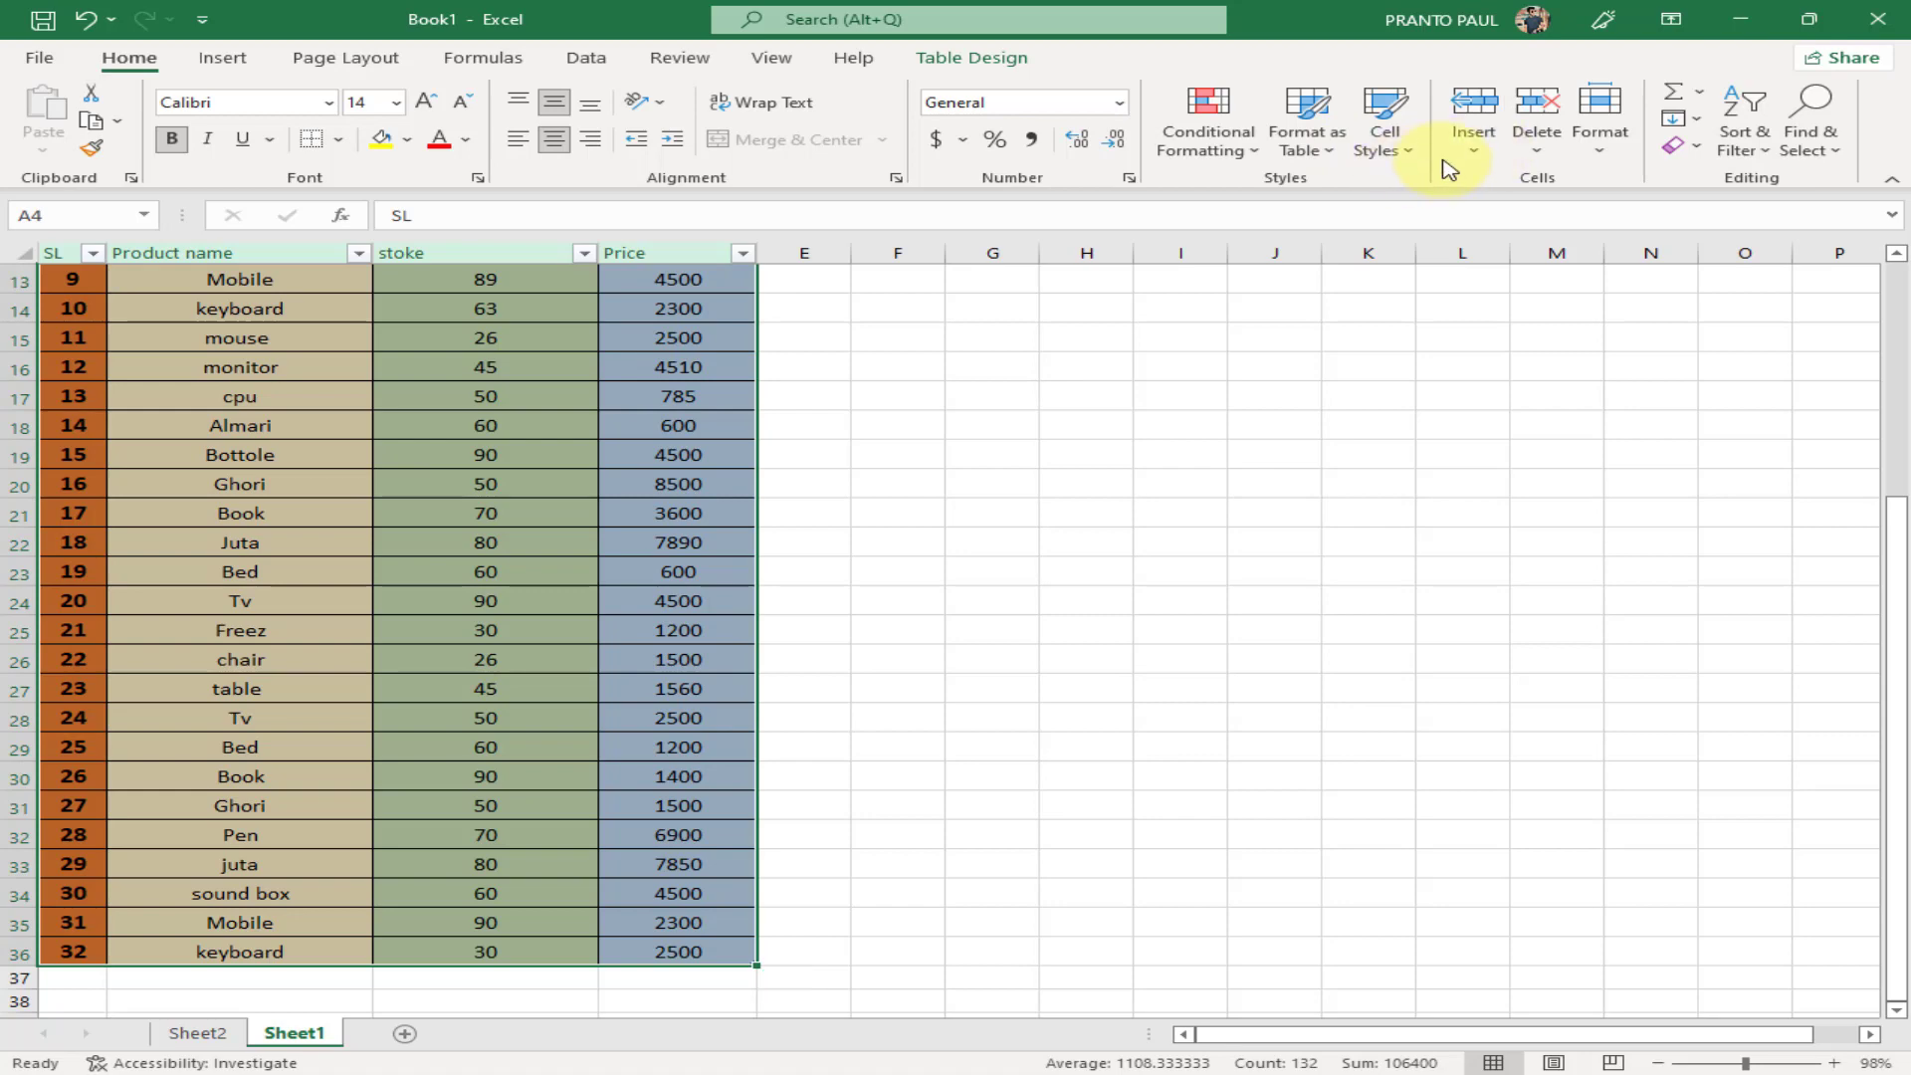
{"action": "left_click", "coordinate": [1384, 149]}
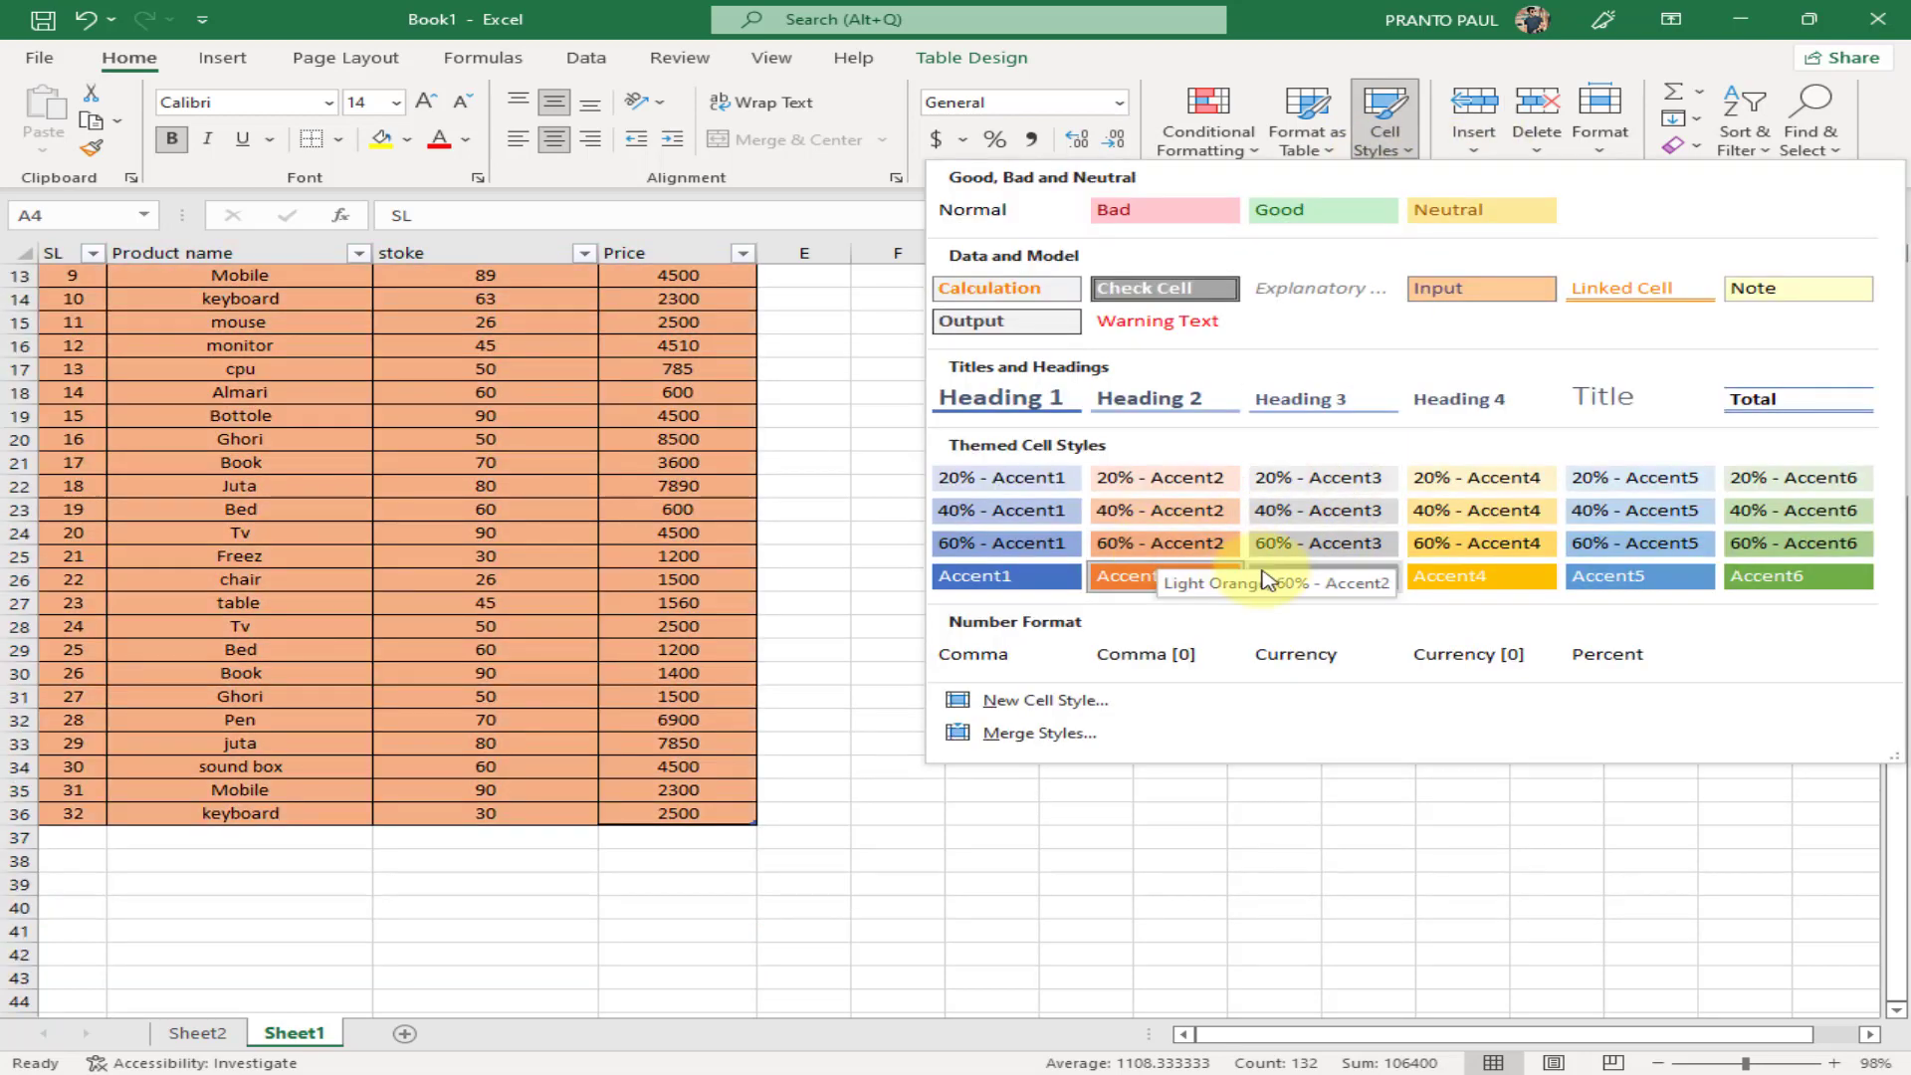
{"action": "left_click", "coordinate": [1063, 586]}
{"action": "scroll", "coordinate": [1066, 581], "scroll_direction": "up", "scroll_amount": 4}
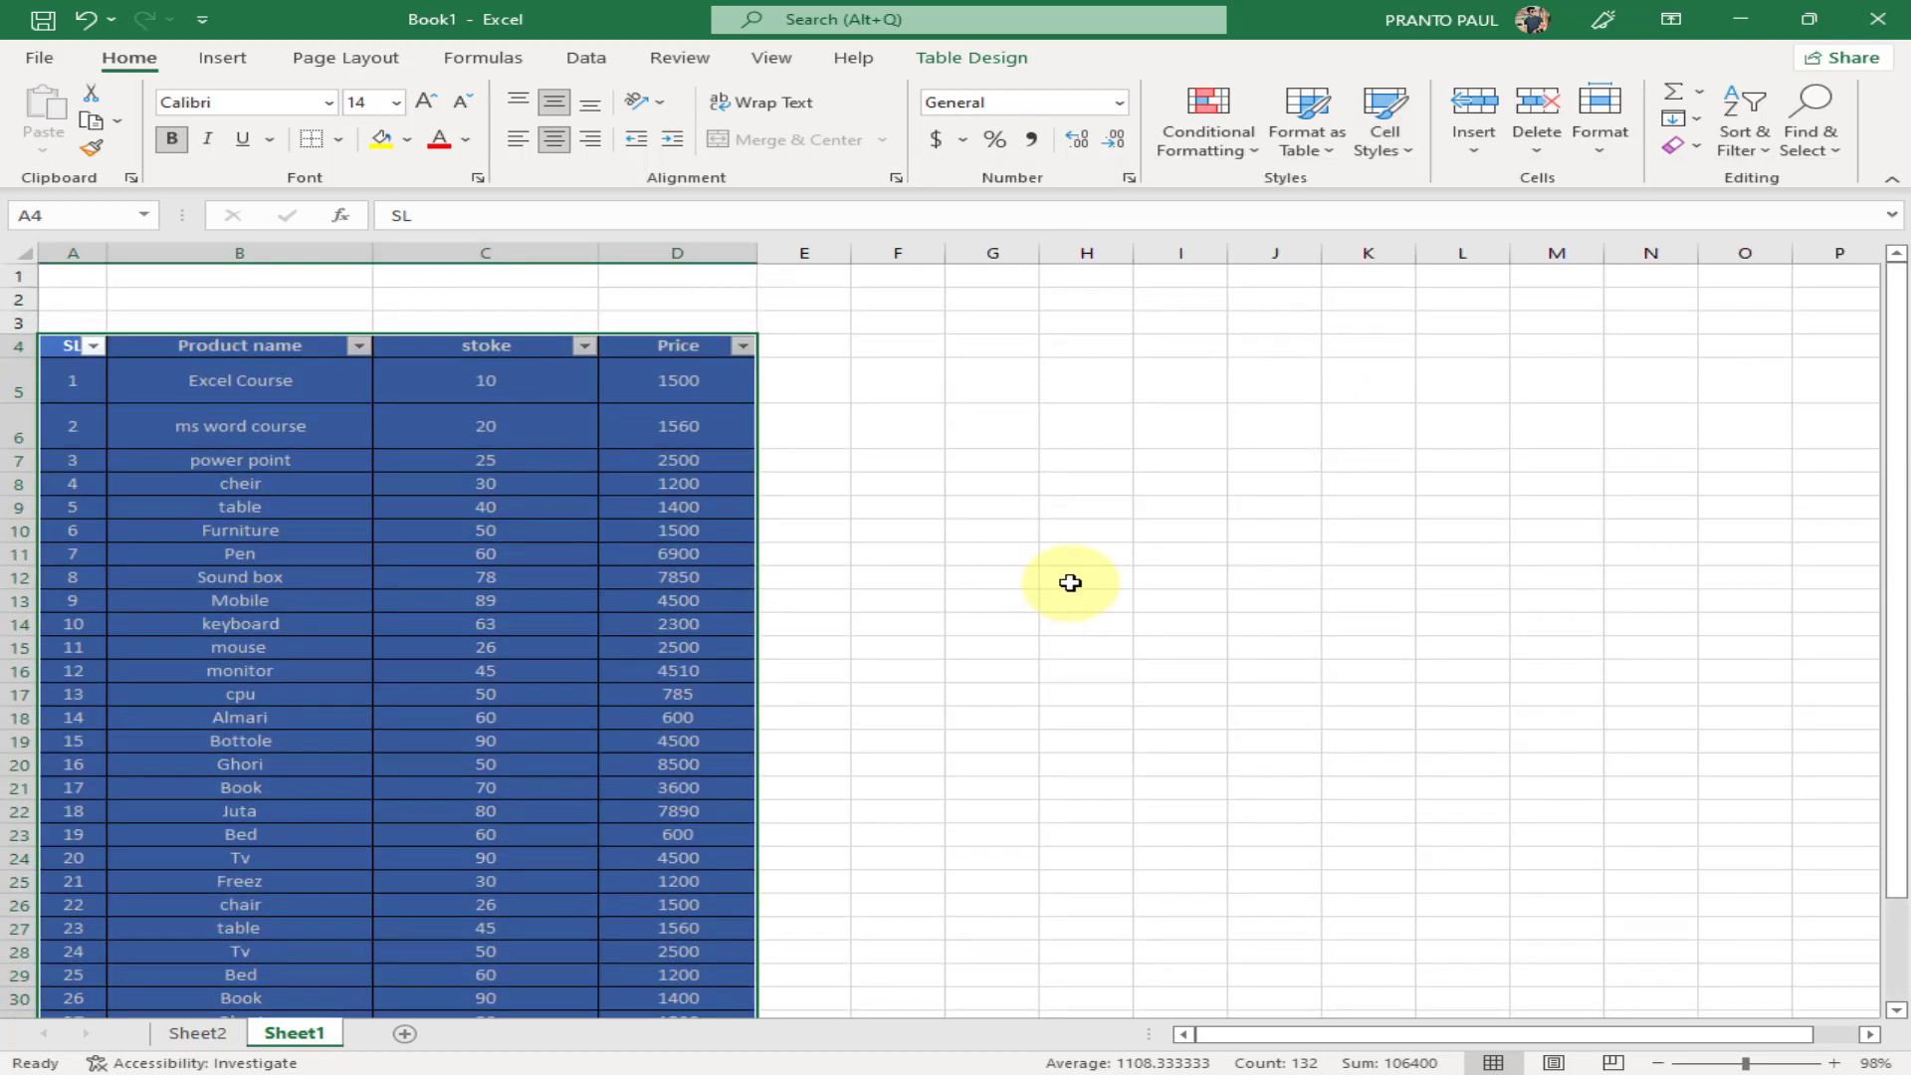
{"action": "left_click", "coordinate": [1055, 577]}
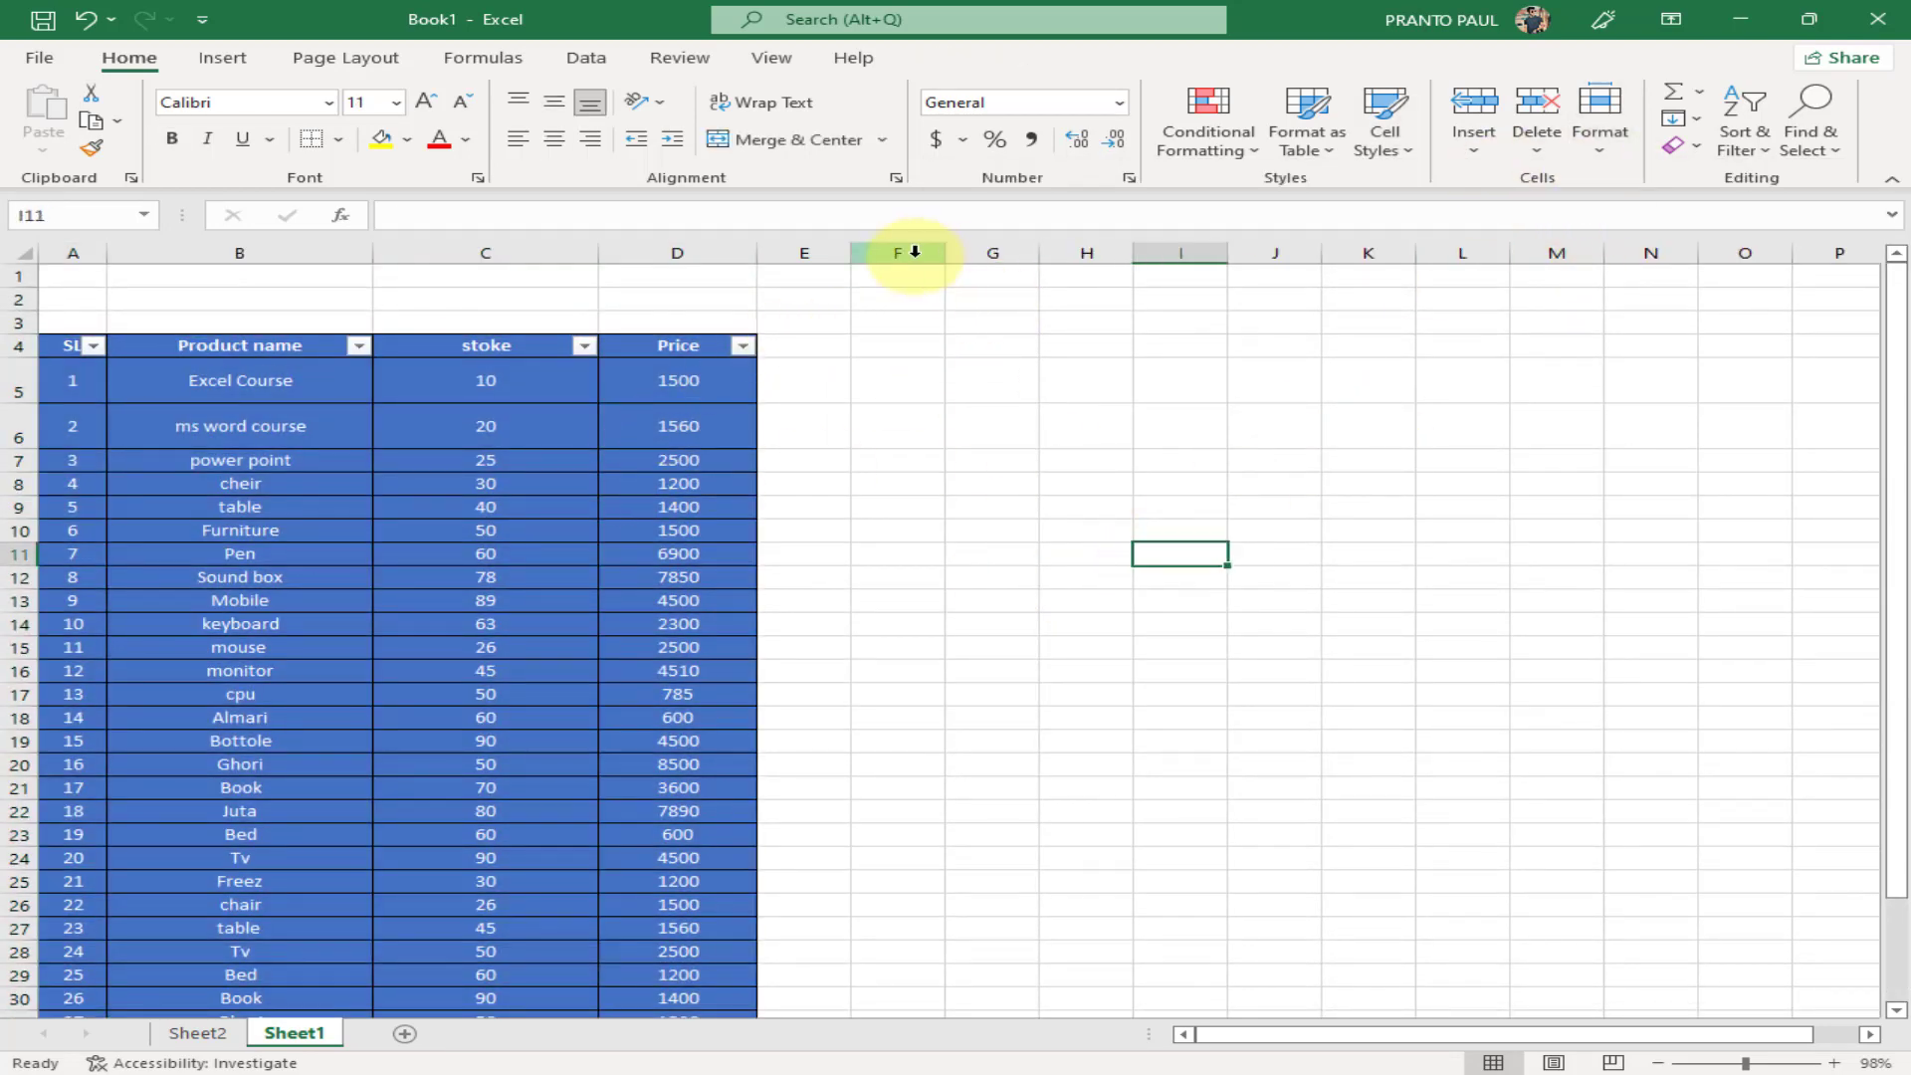
Insert blank cells across the full height of columns F and G
{"action": "left_click_drag", "start_coordinate": [904, 252], "coordinate": [1006, 256]}
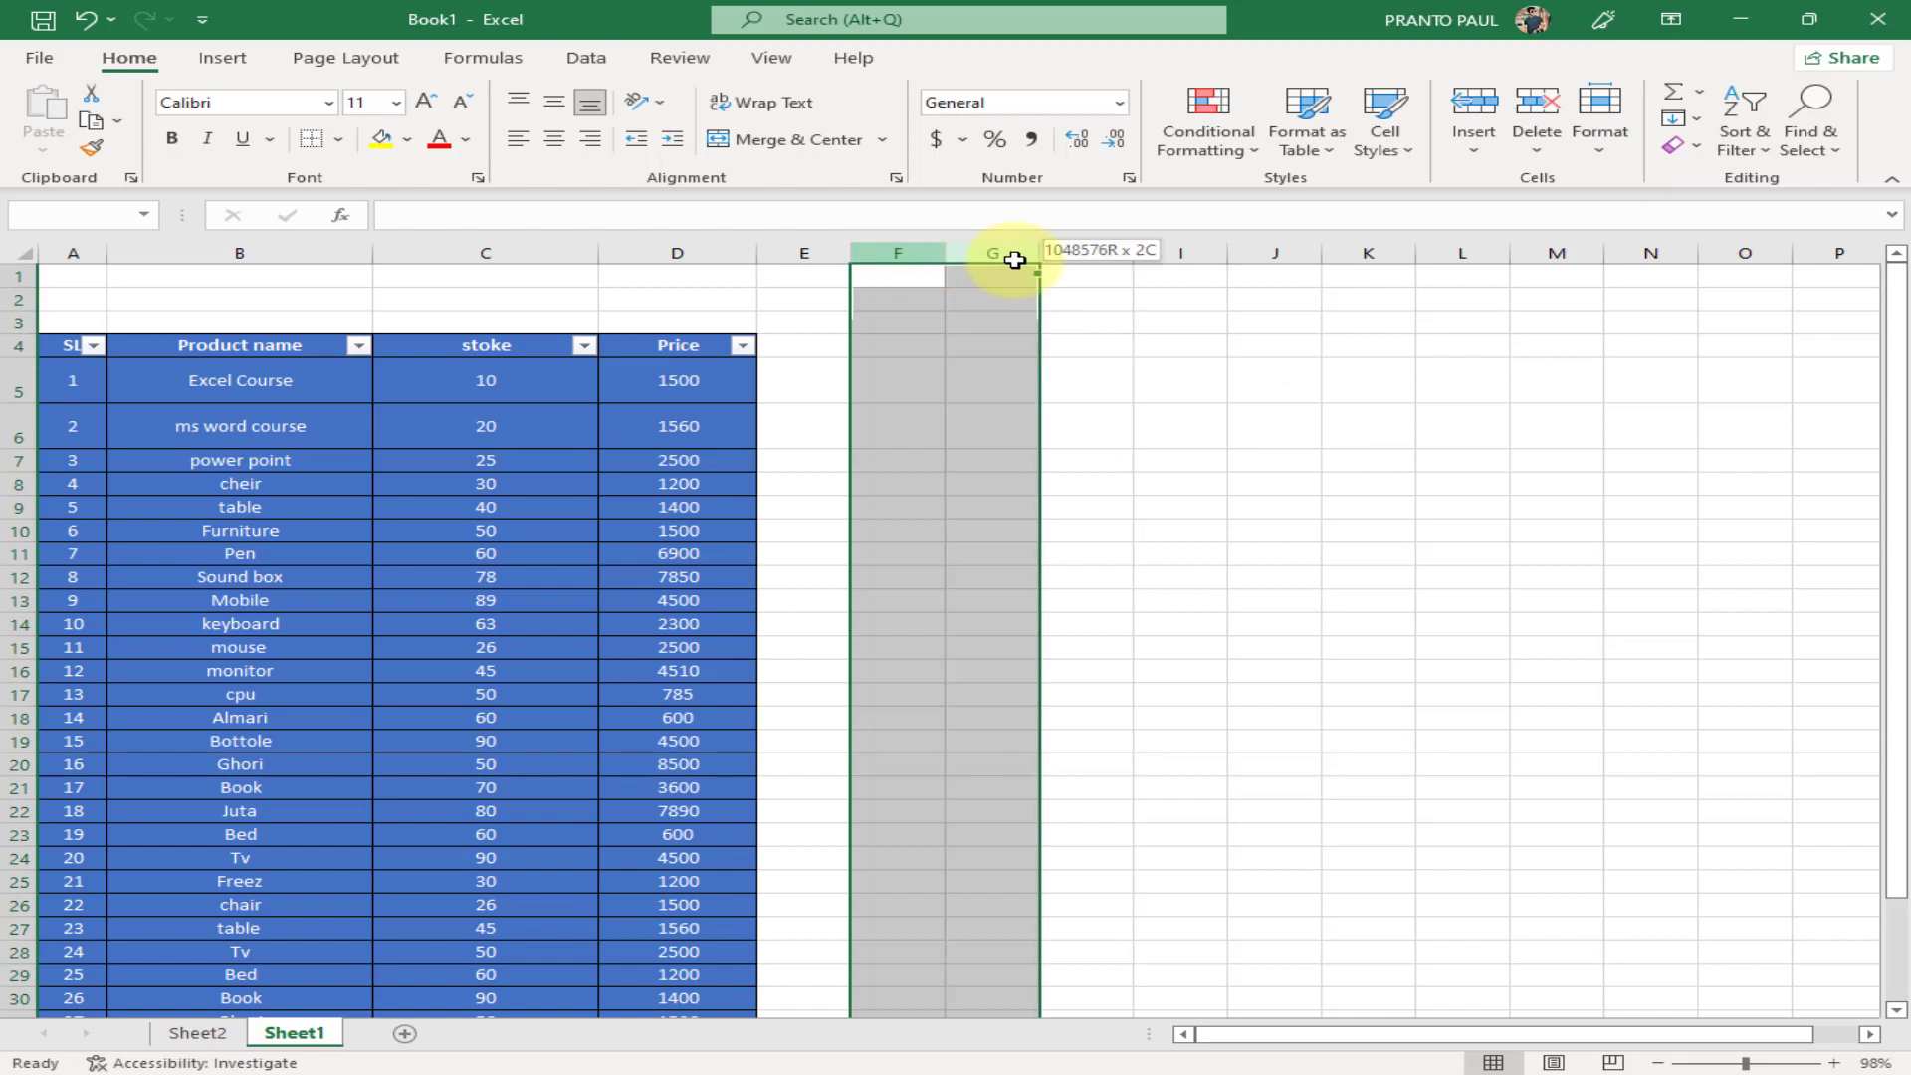
{"action": "left_click", "coordinate": [1485, 156]}
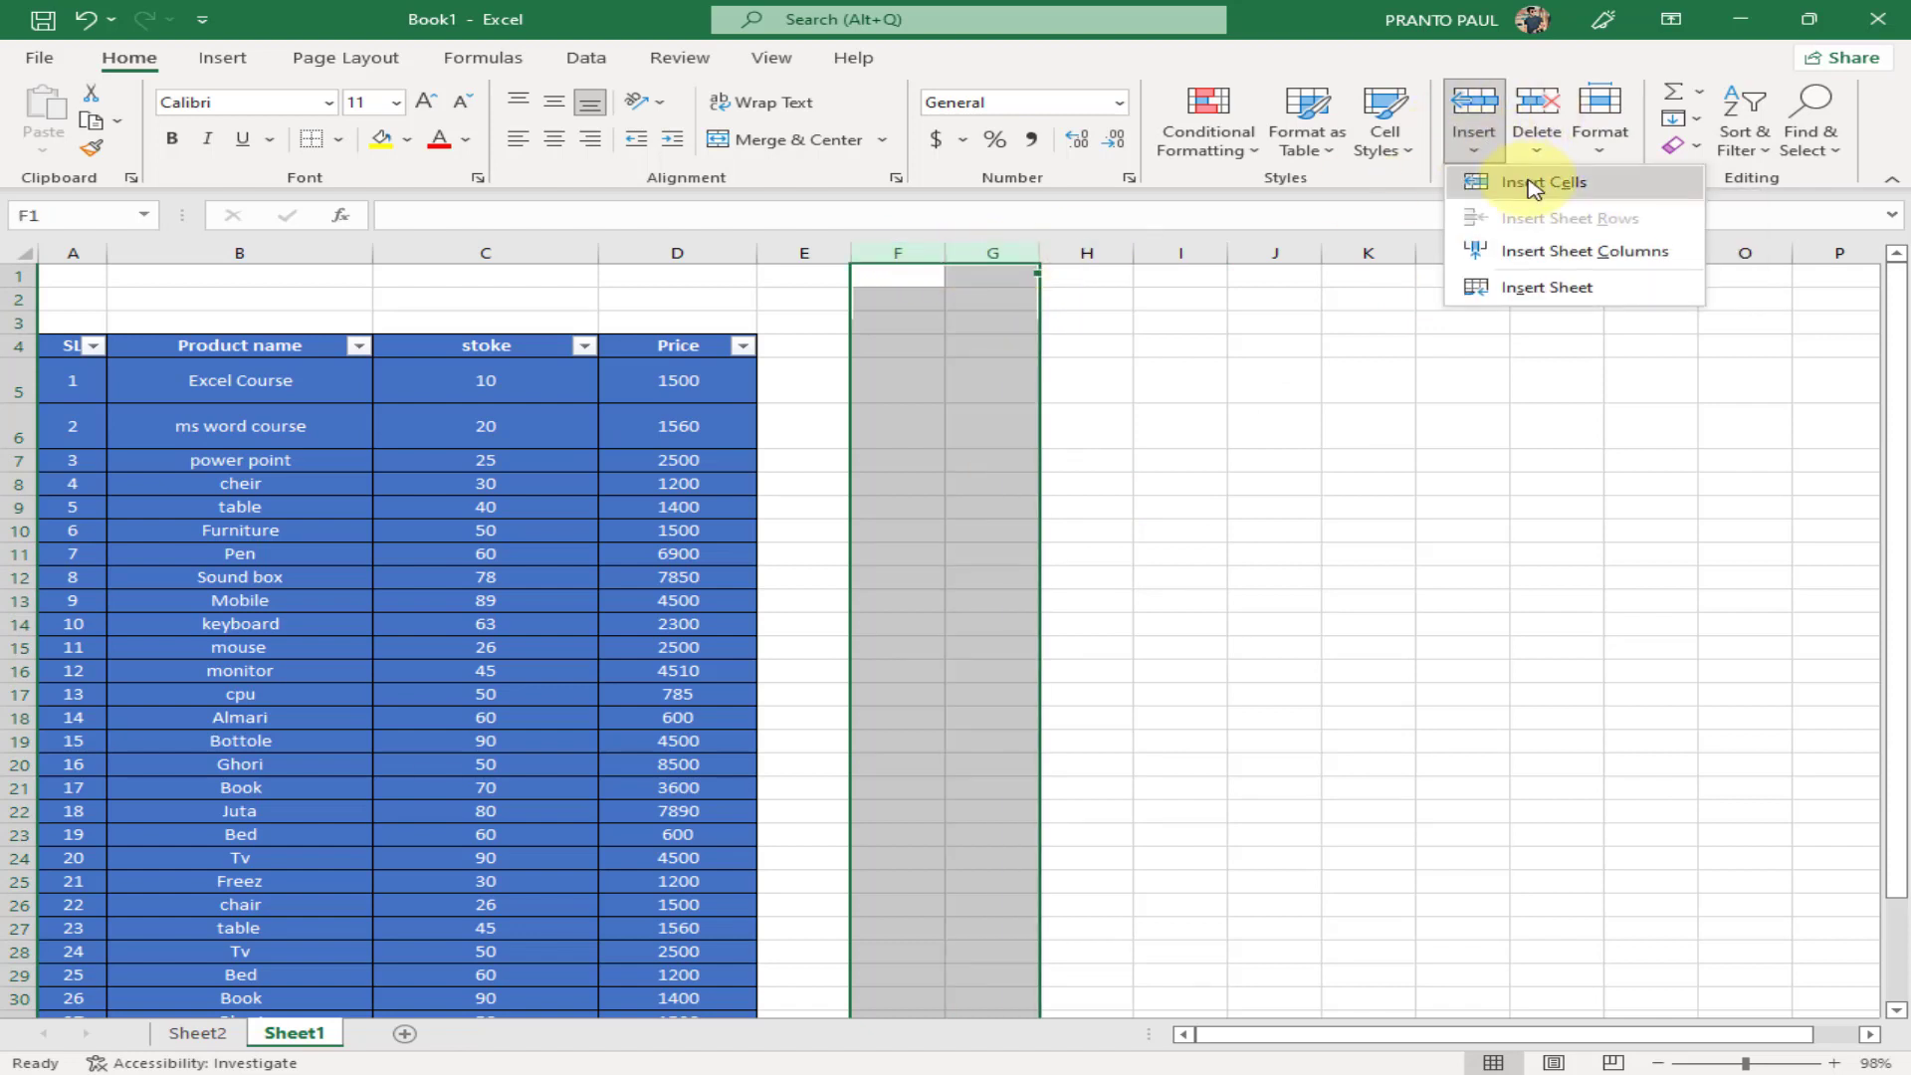
{"action": "left_click", "coordinate": [1534, 185]}
{"action": "left_click", "coordinate": [1474, 119]}
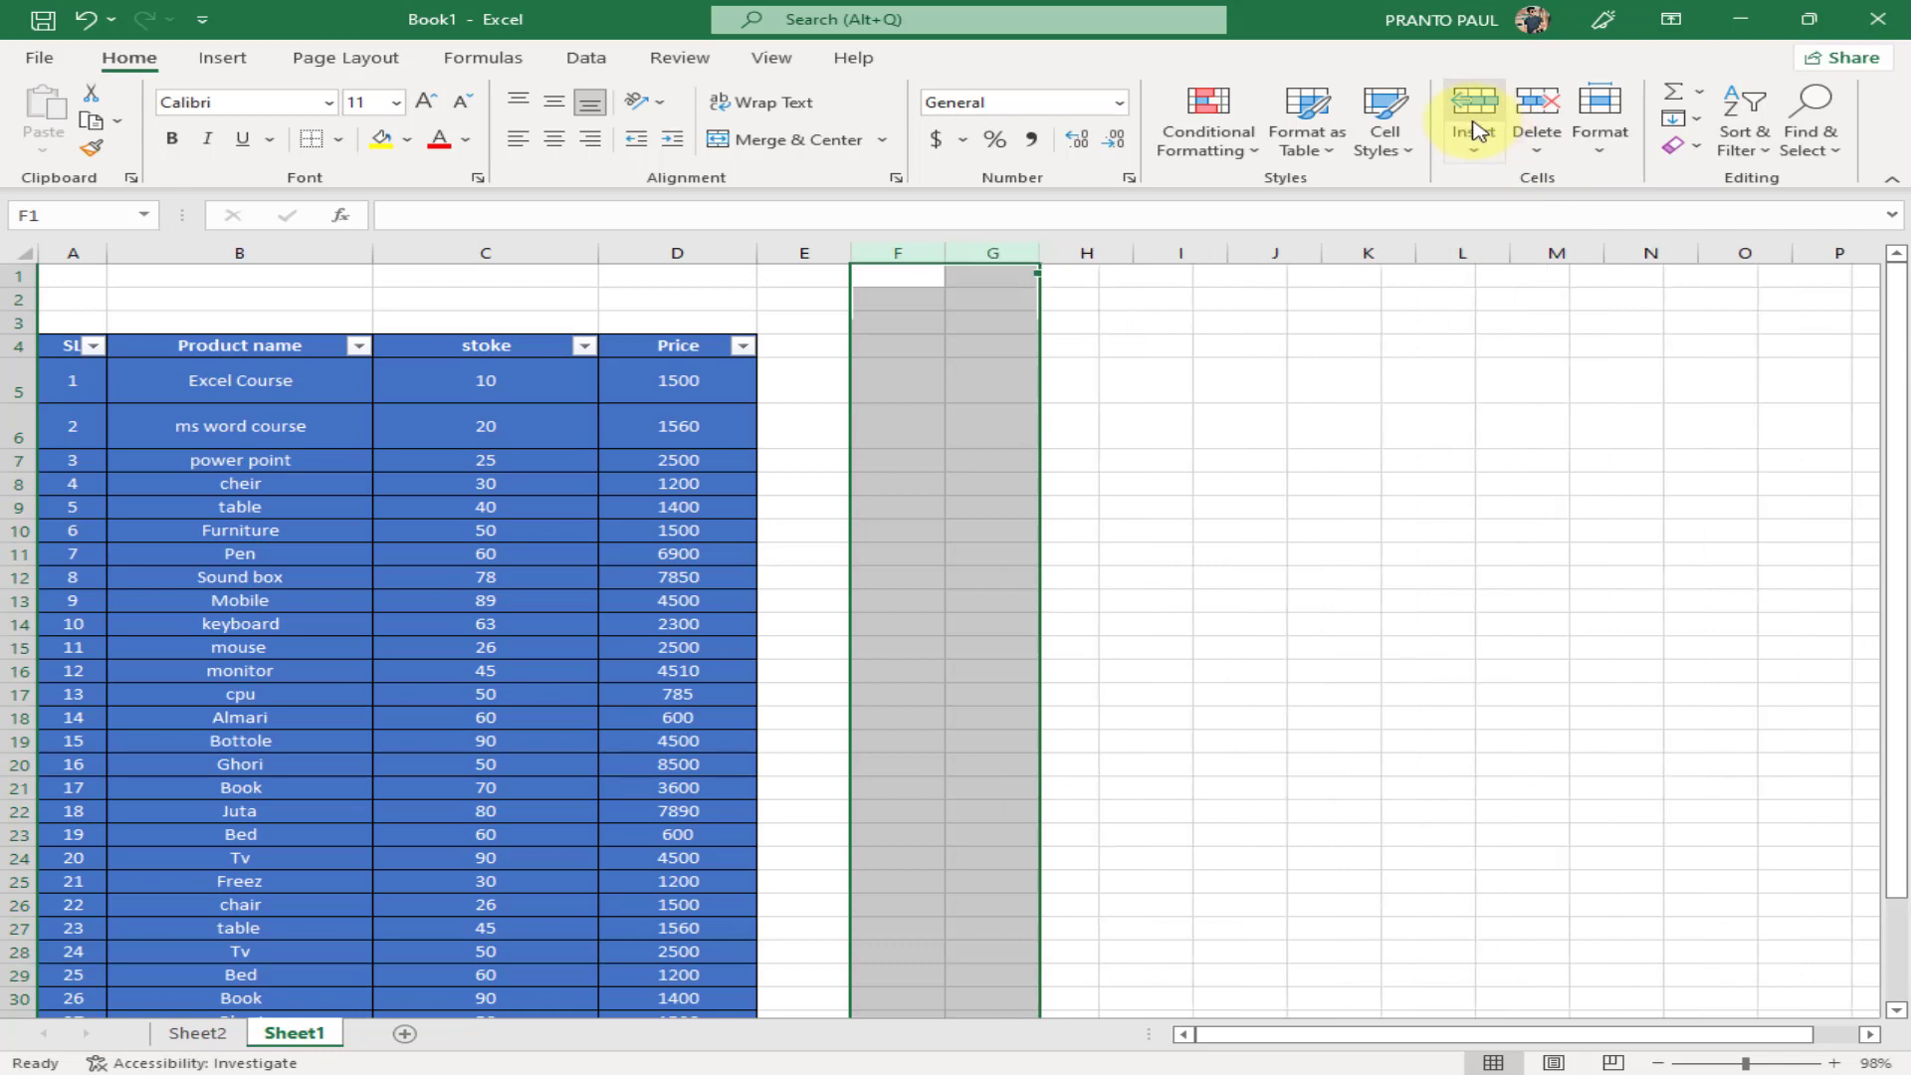
Insert more blank cells across the full height of the selected columns F and G
{"action": "left_click", "coordinate": [1473, 119]}
{"action": "left_click", "coordinate": [1473, 119]}
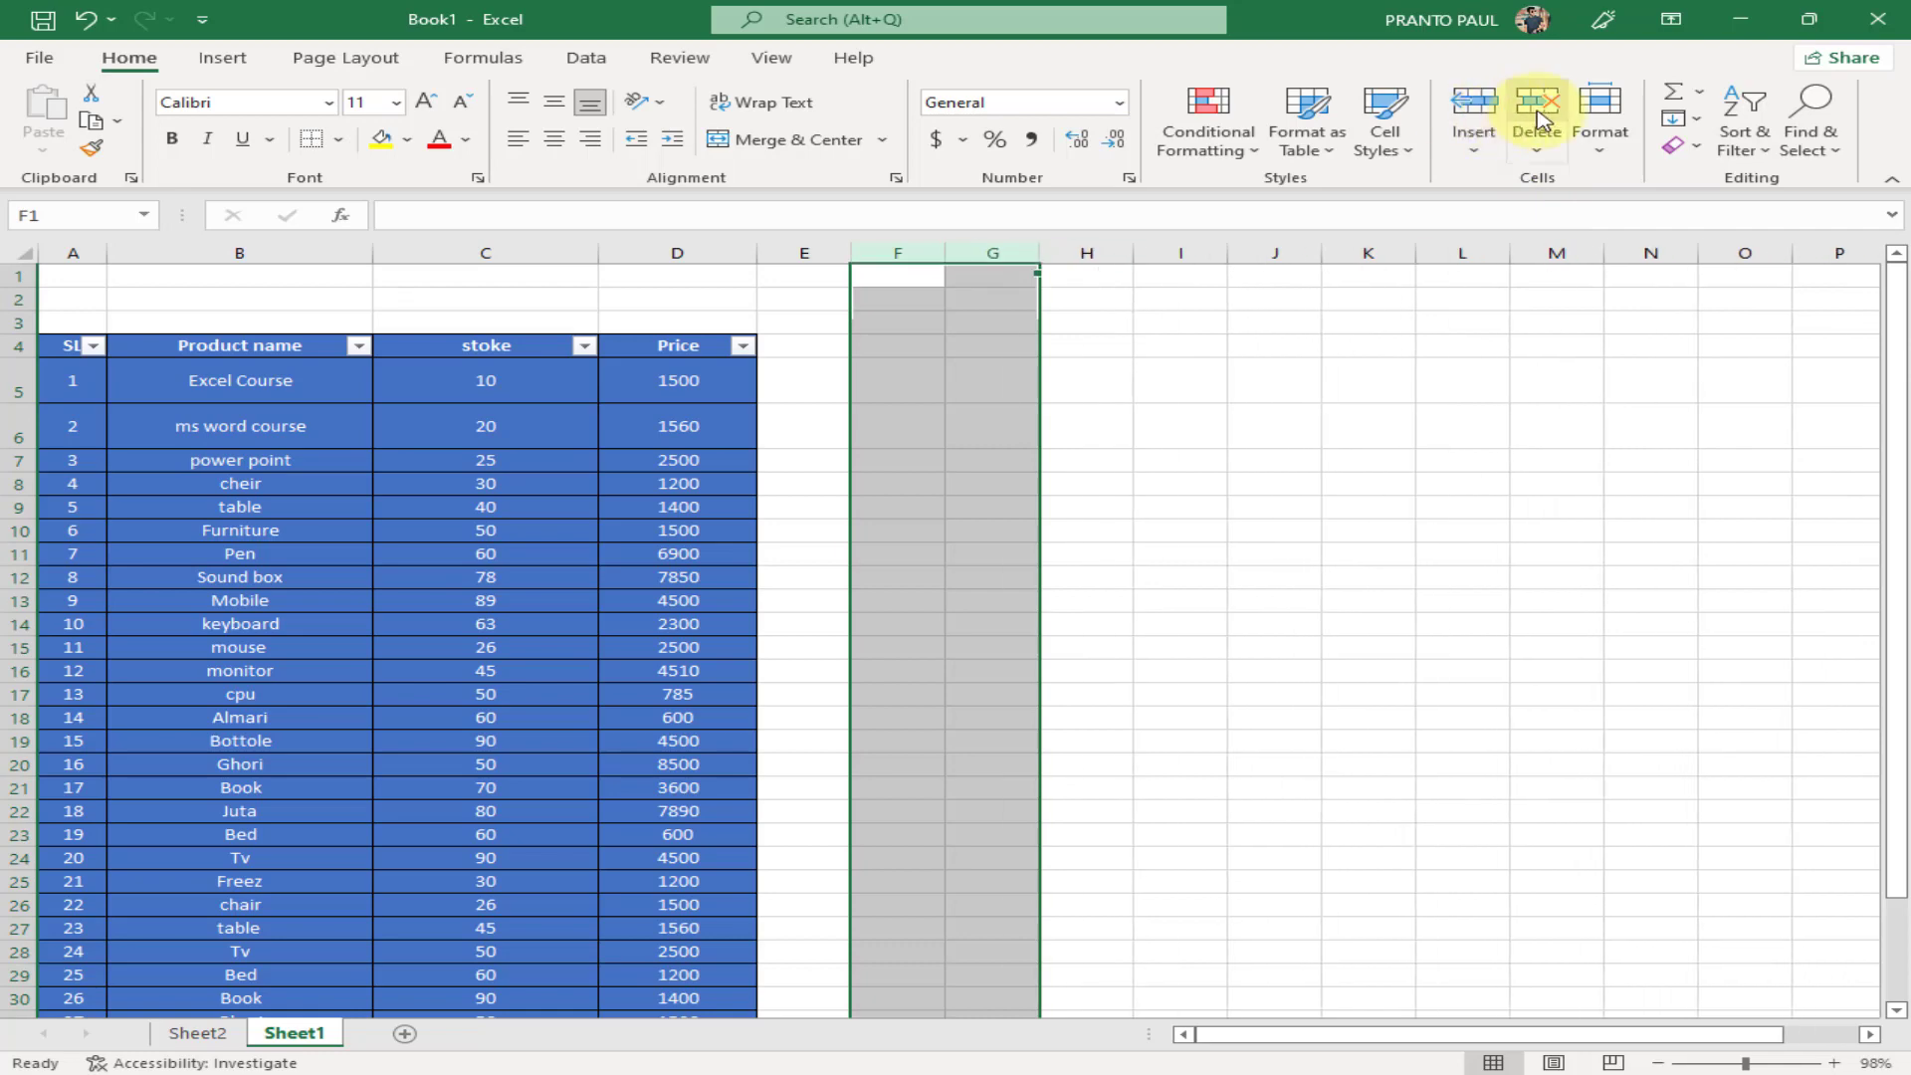
{"action": "left_click", "coordinate": [1383, 593]}
{"action": "scroll", "coordinate": [1315, 555], "scroll_direction": "down", "scroll_amount": 2}
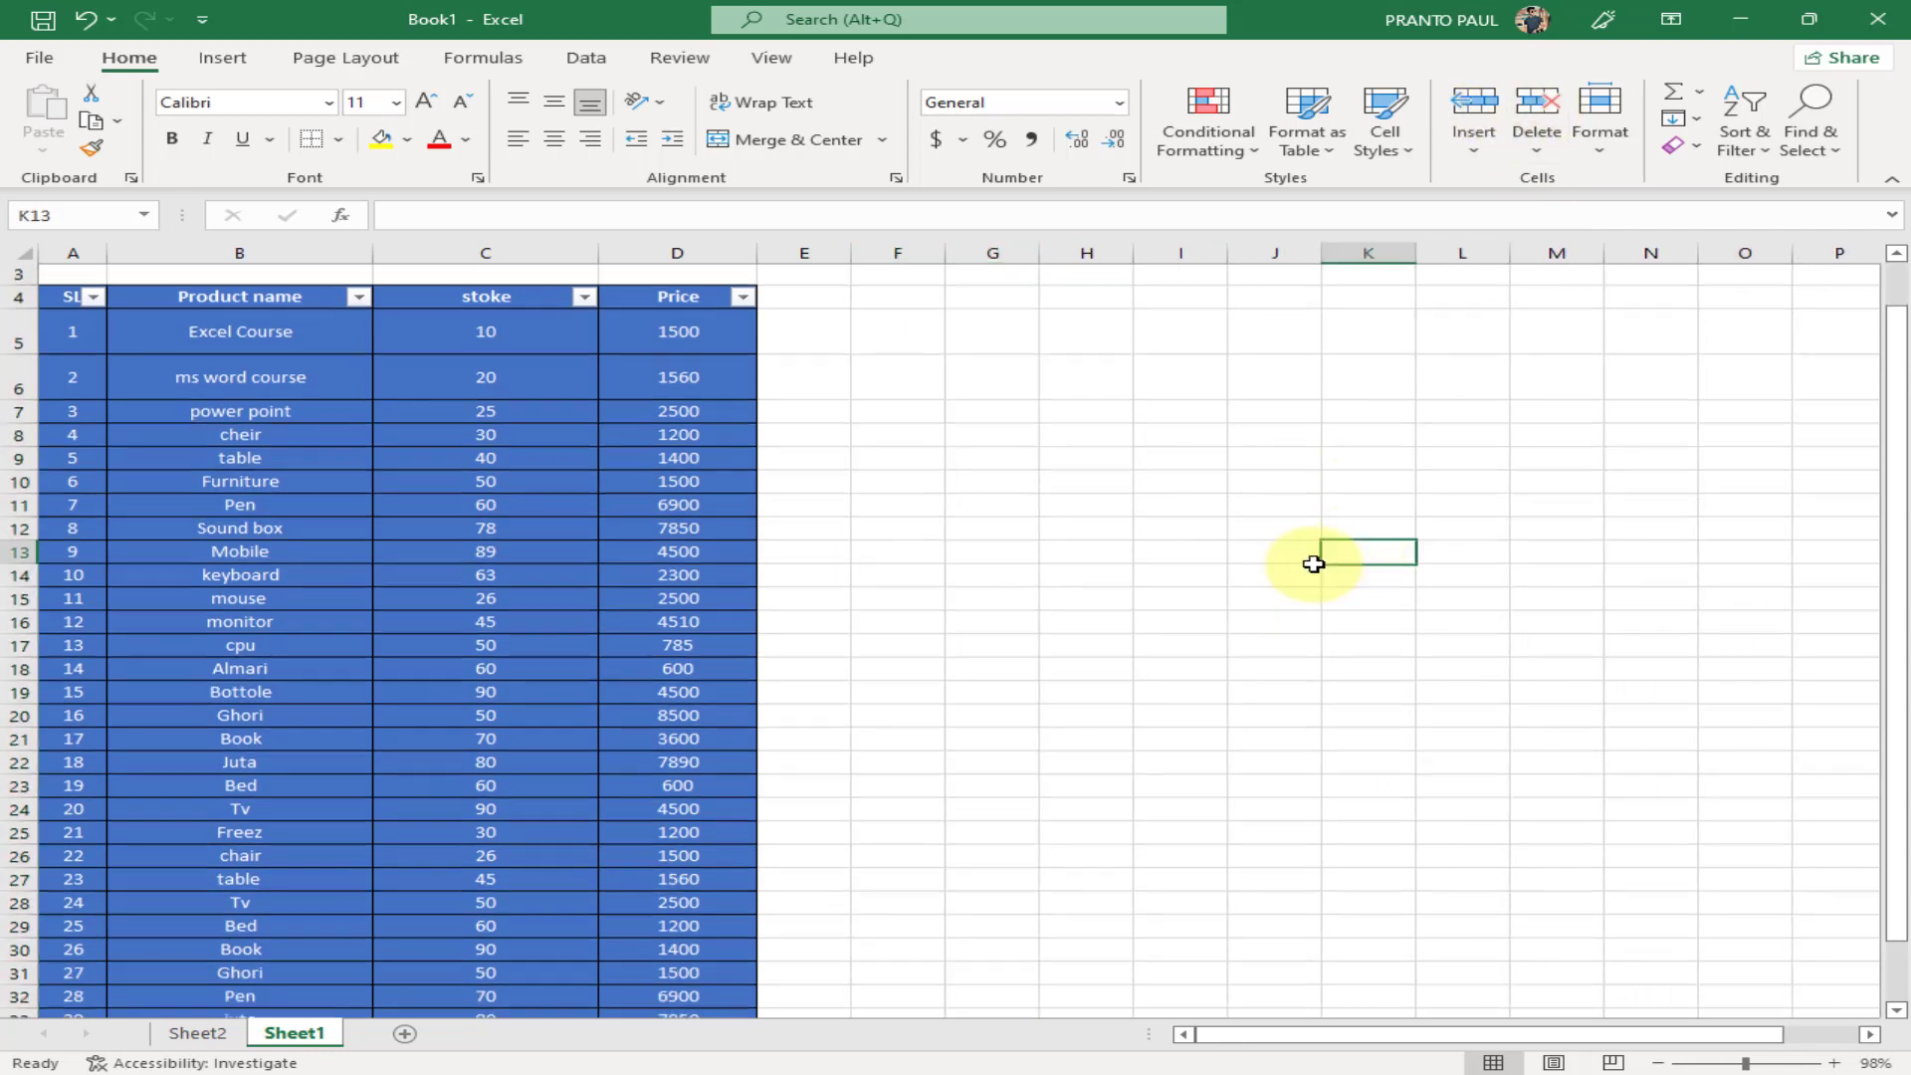
Undo the blank cell insertions, the Accent1 cell style and the table formatting on the product range
{"action": "key", "text": "ctrl+z"}
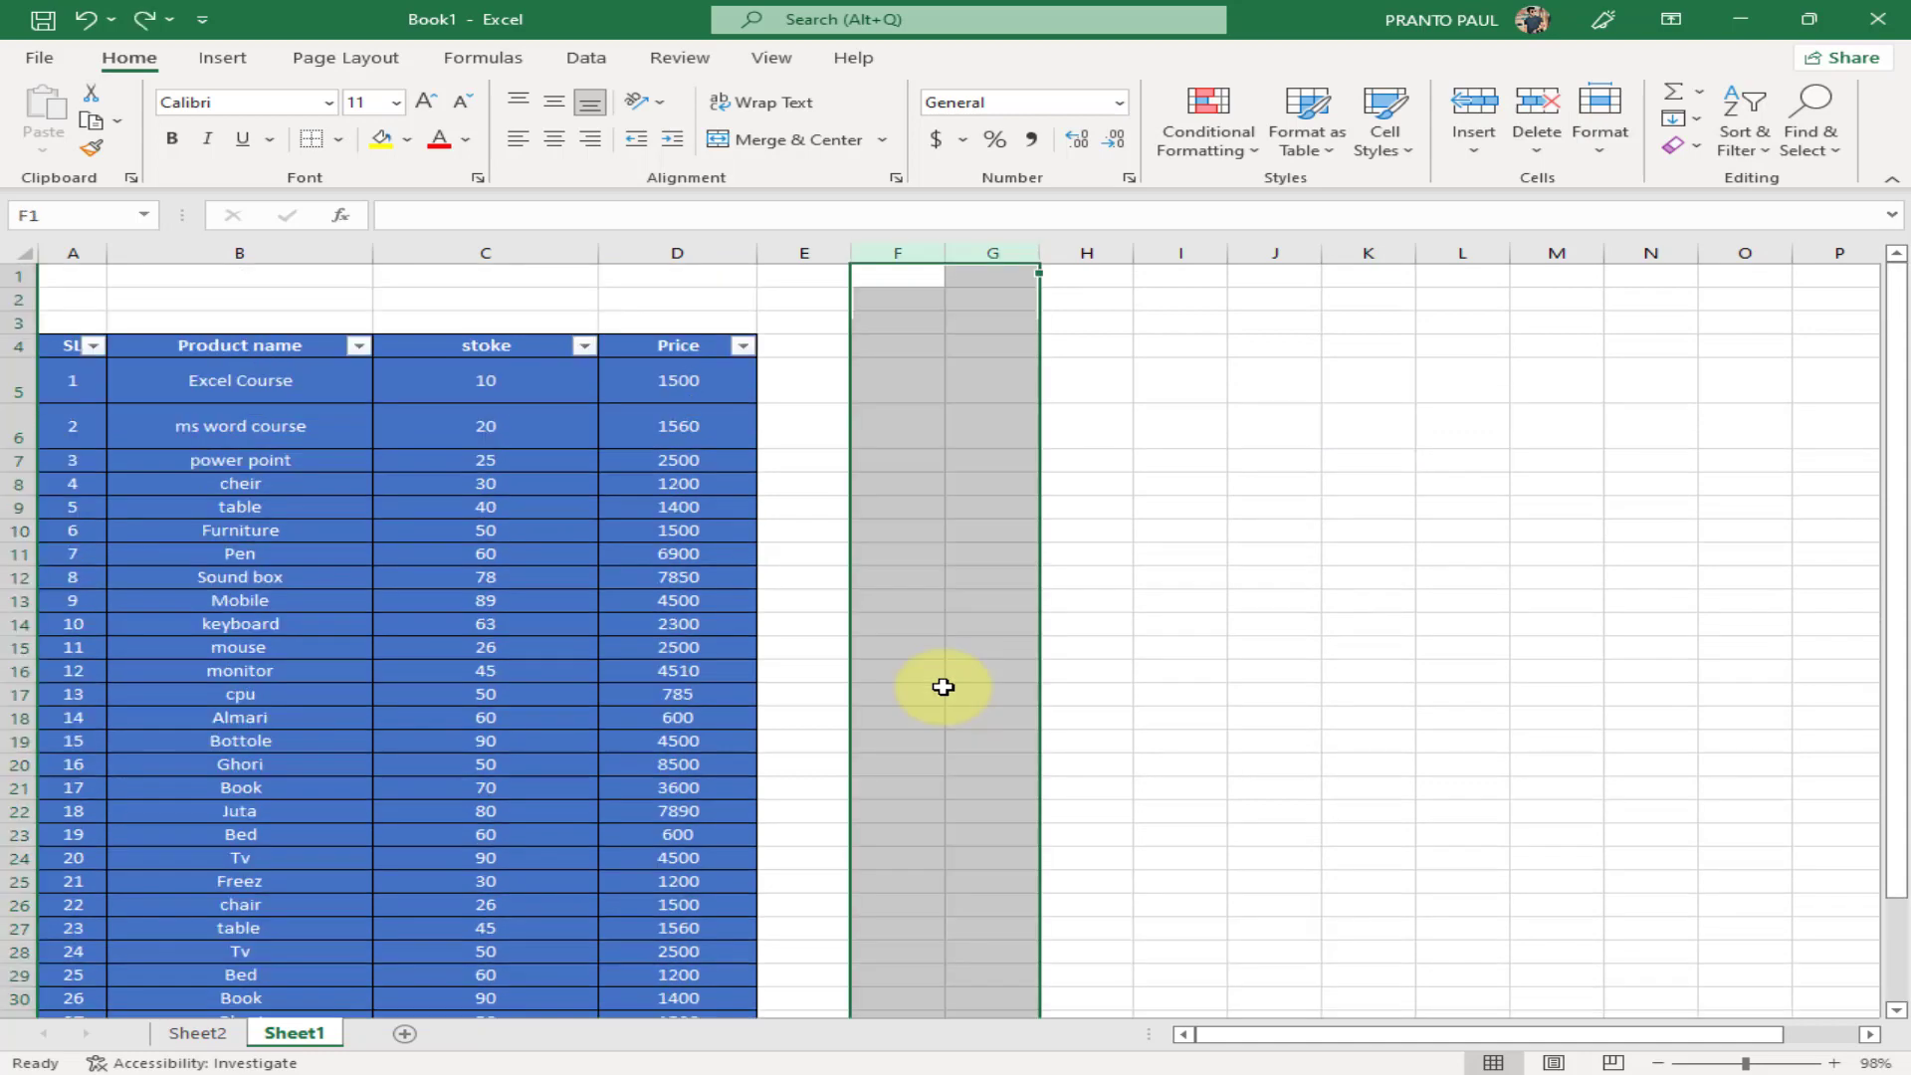
{"action": "key", "text": "ctrl+z"}
{"action": "key", "text": "ctrl+z"}
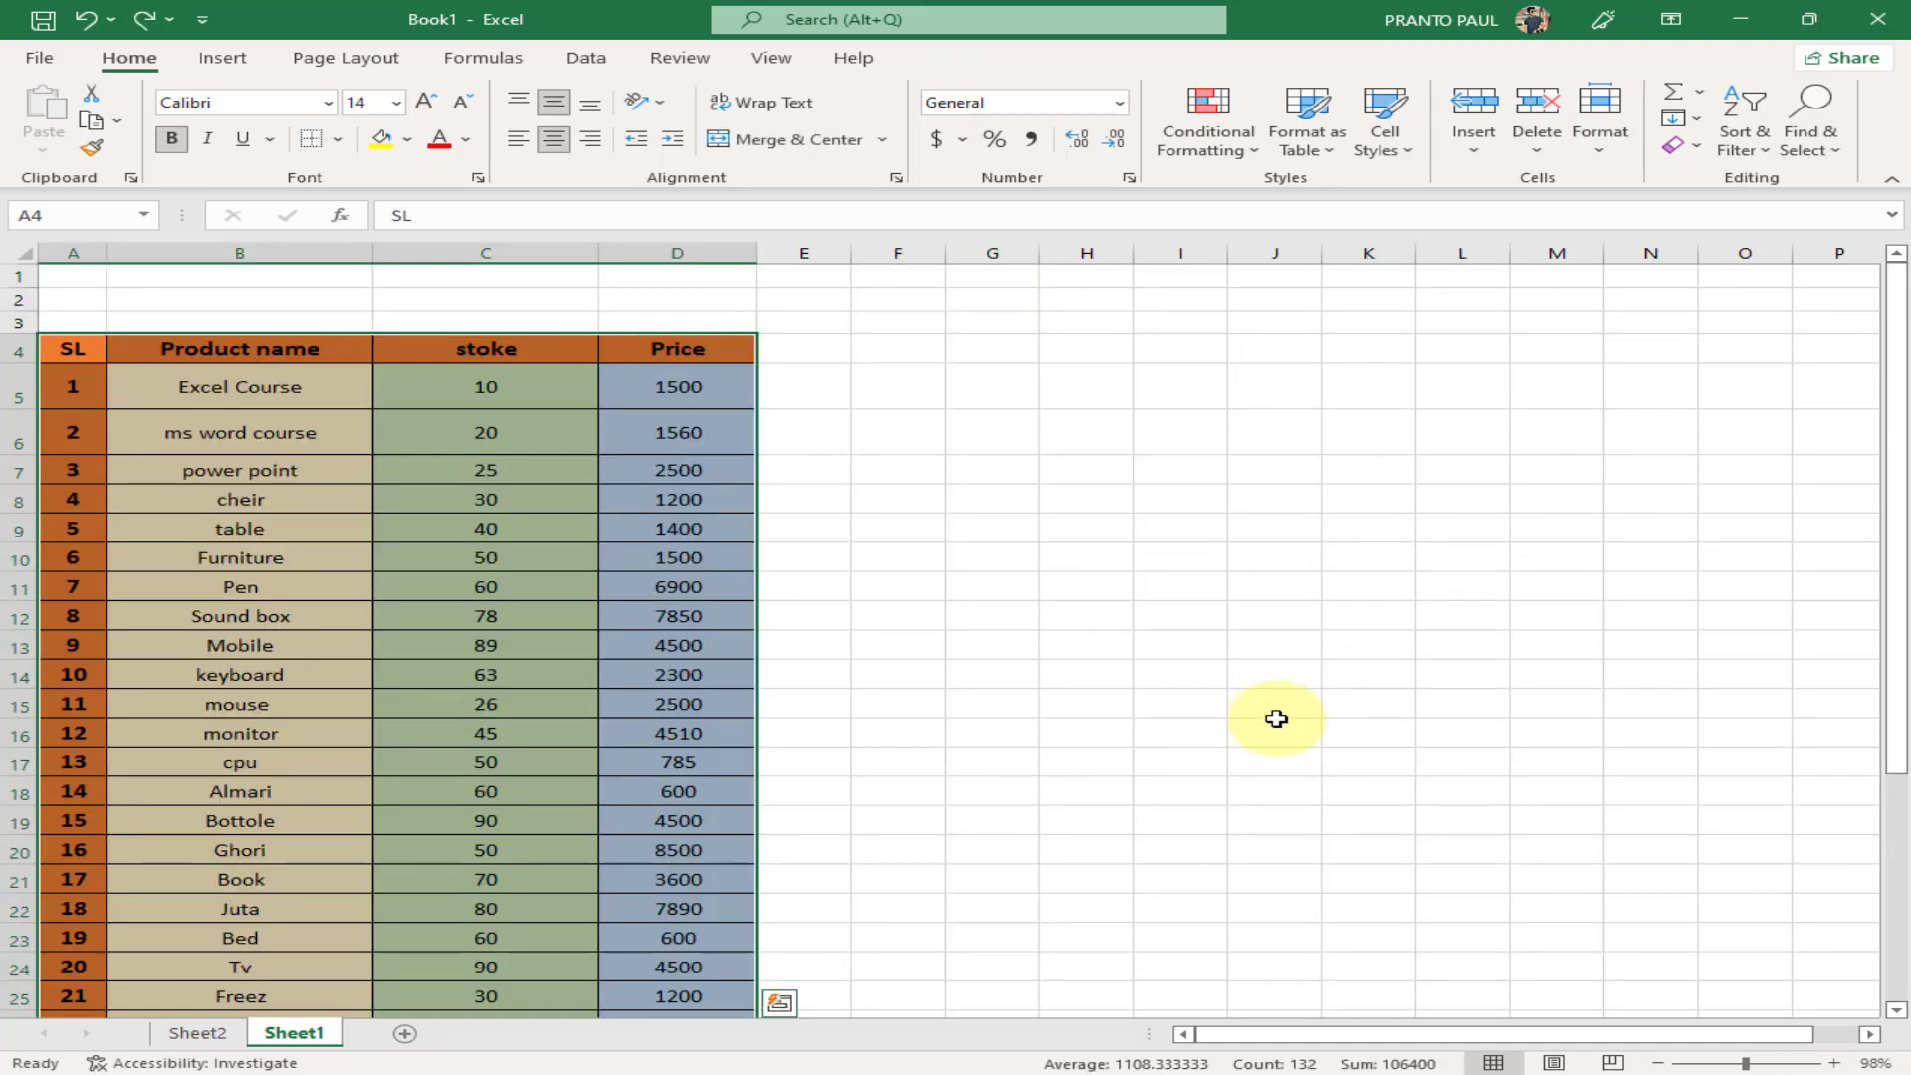
{"action": "left_click", "coordinate": [1277, 717]}
Total the stoke values C5:C36 in cell C37 with AutoSum
{"action": "scroll", "coordinate": [1294, 686], "scroll_direction": "down", "scroll_amount": 4}
{"action": "left_click", "coordinate": [1701, 94]}
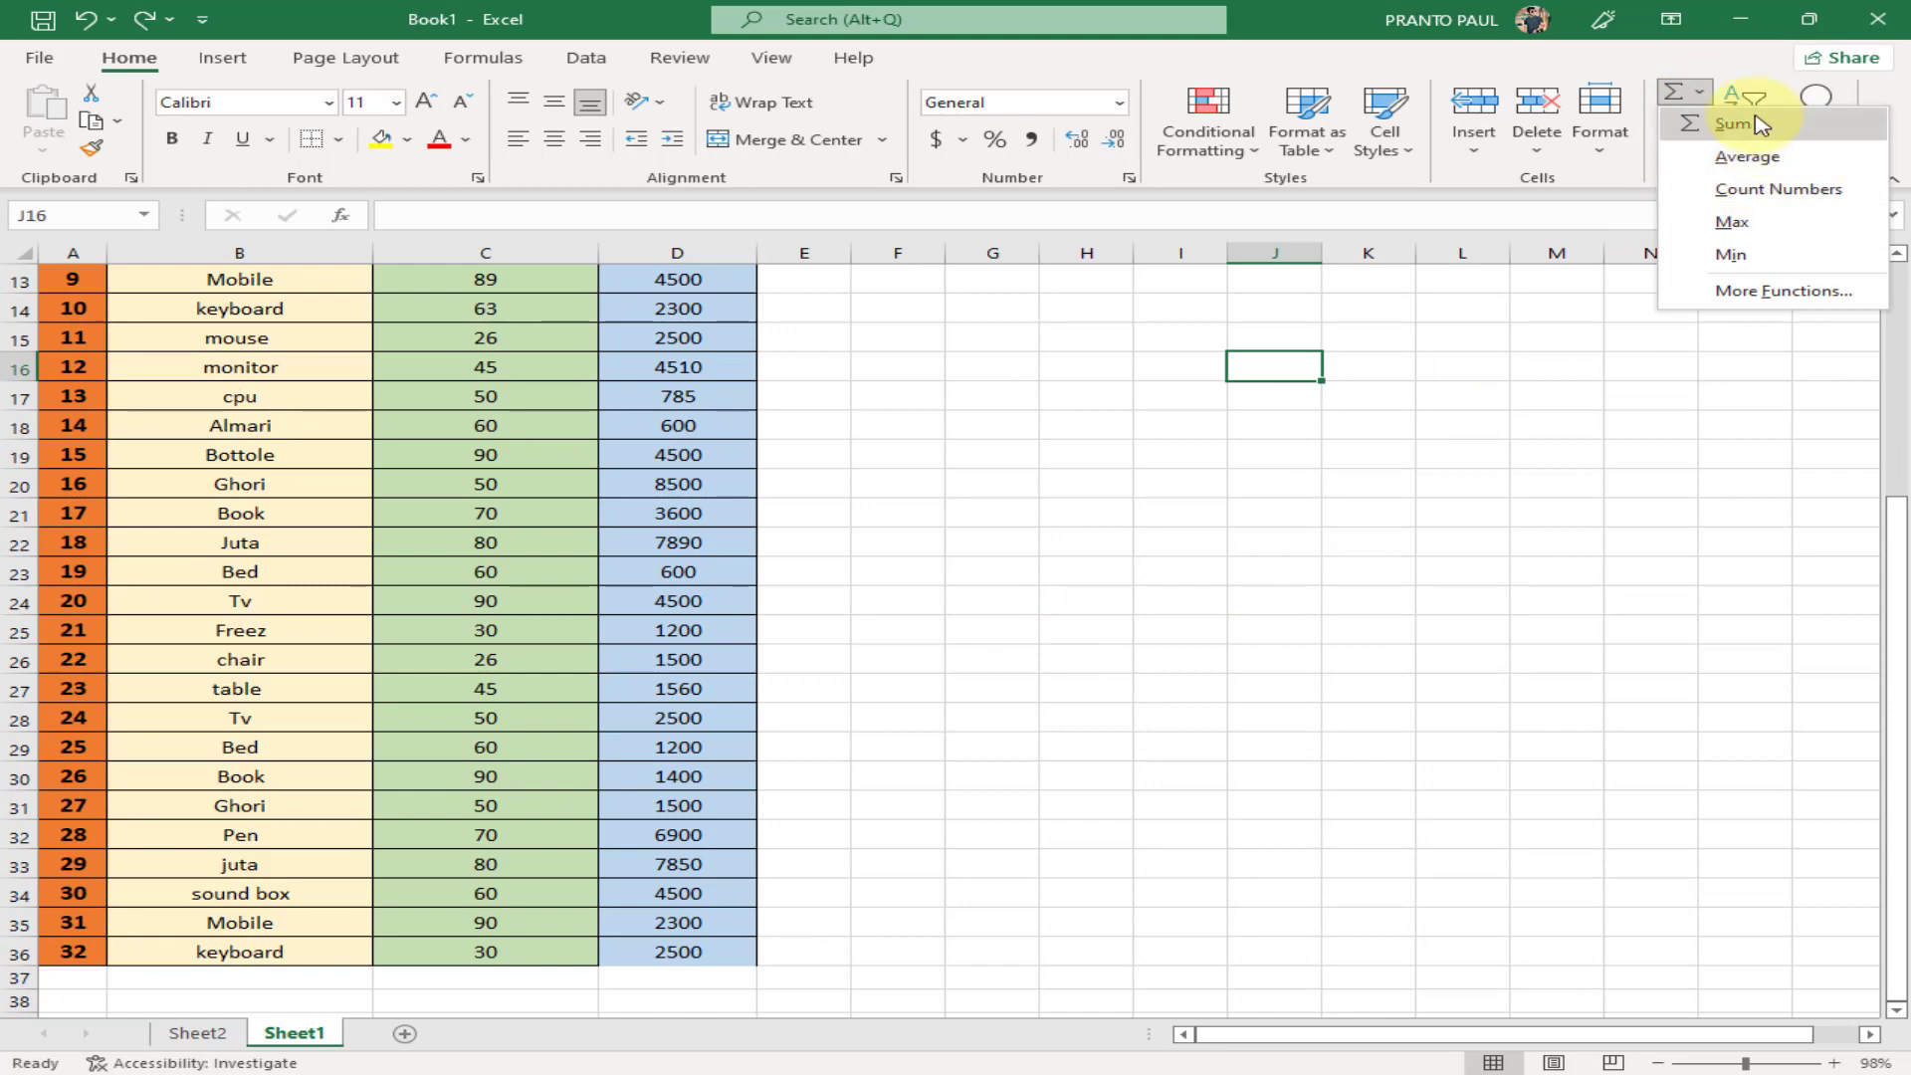
{"action": "scroll", "coordinate": [1024, 713], "scroll_direction": "down", "scroll_amount": 2}
{"action": "scroll", "coordinate": [414, 567], "scroll_direction": "up", "scroll_amount": 6}
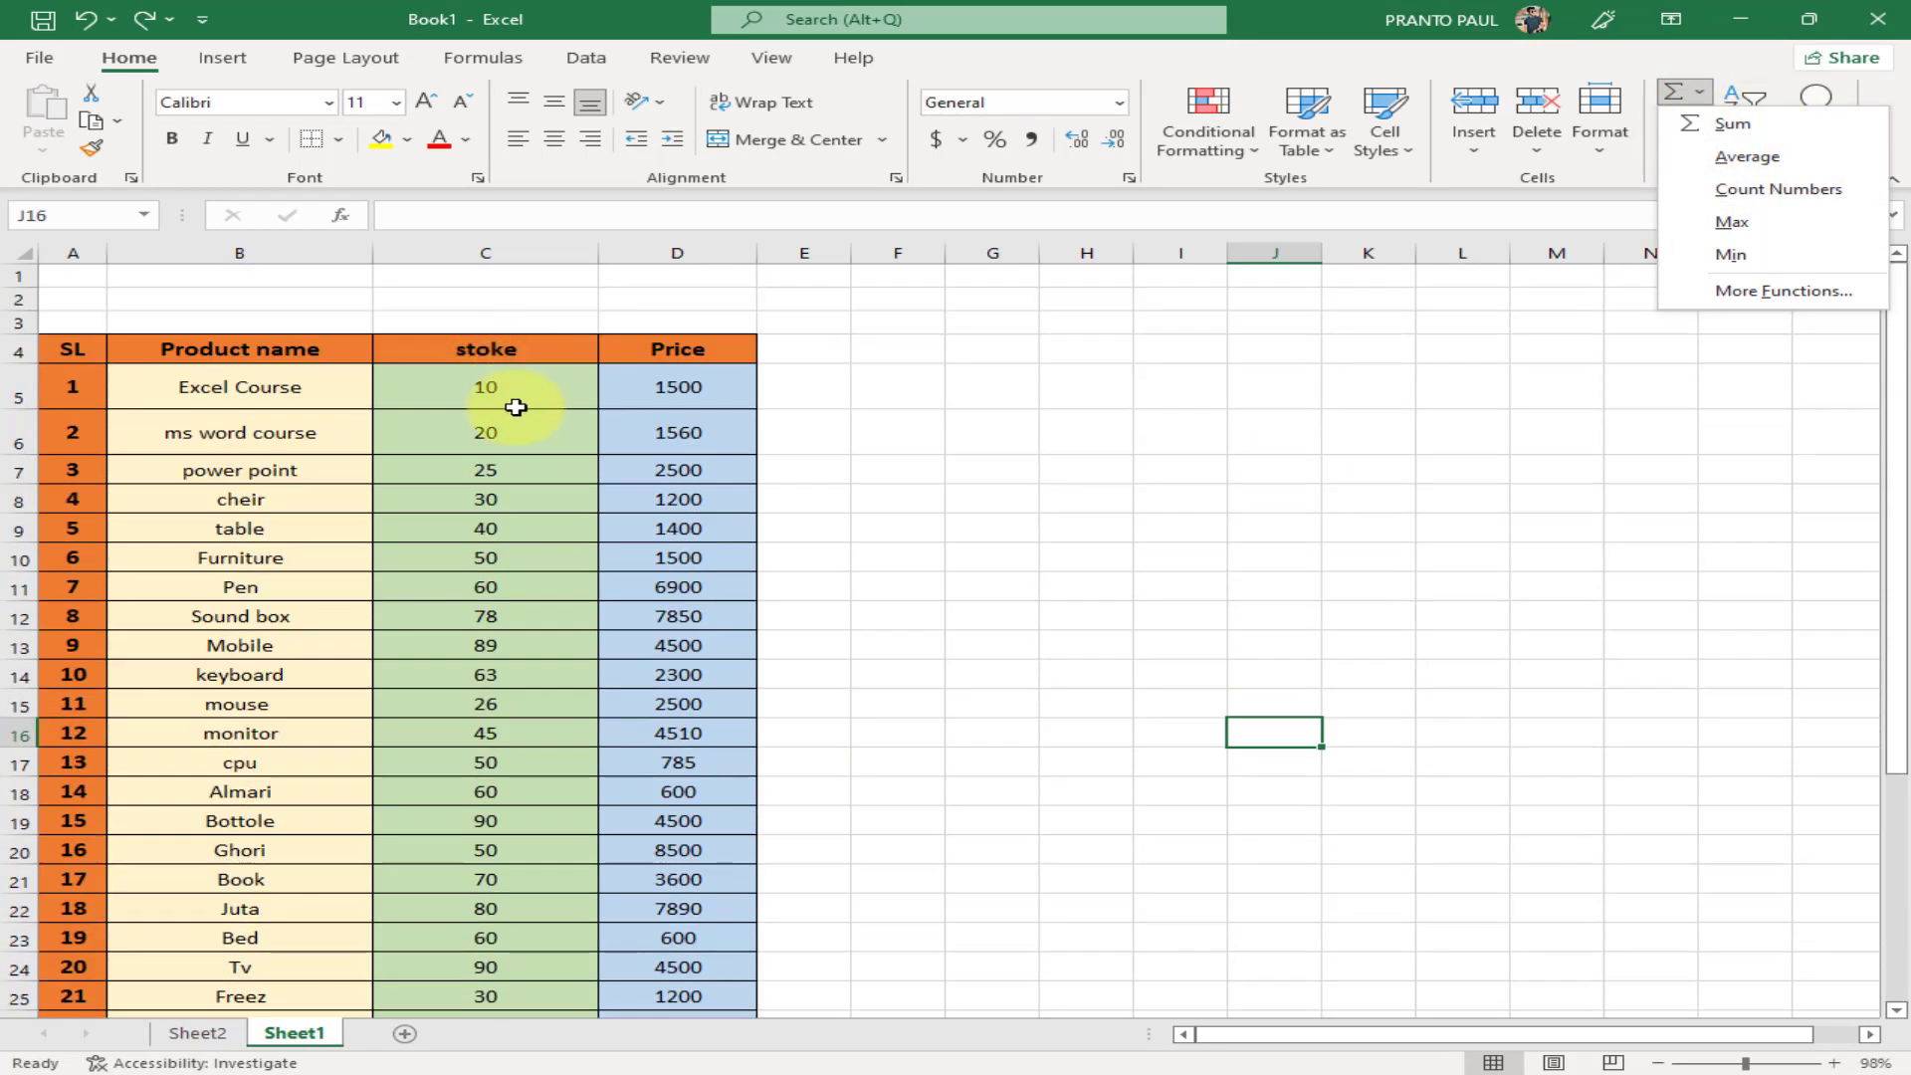
{"action": "left_click_drag", "start_coordinate": [510, 400], "coordinate": [512, 802]}
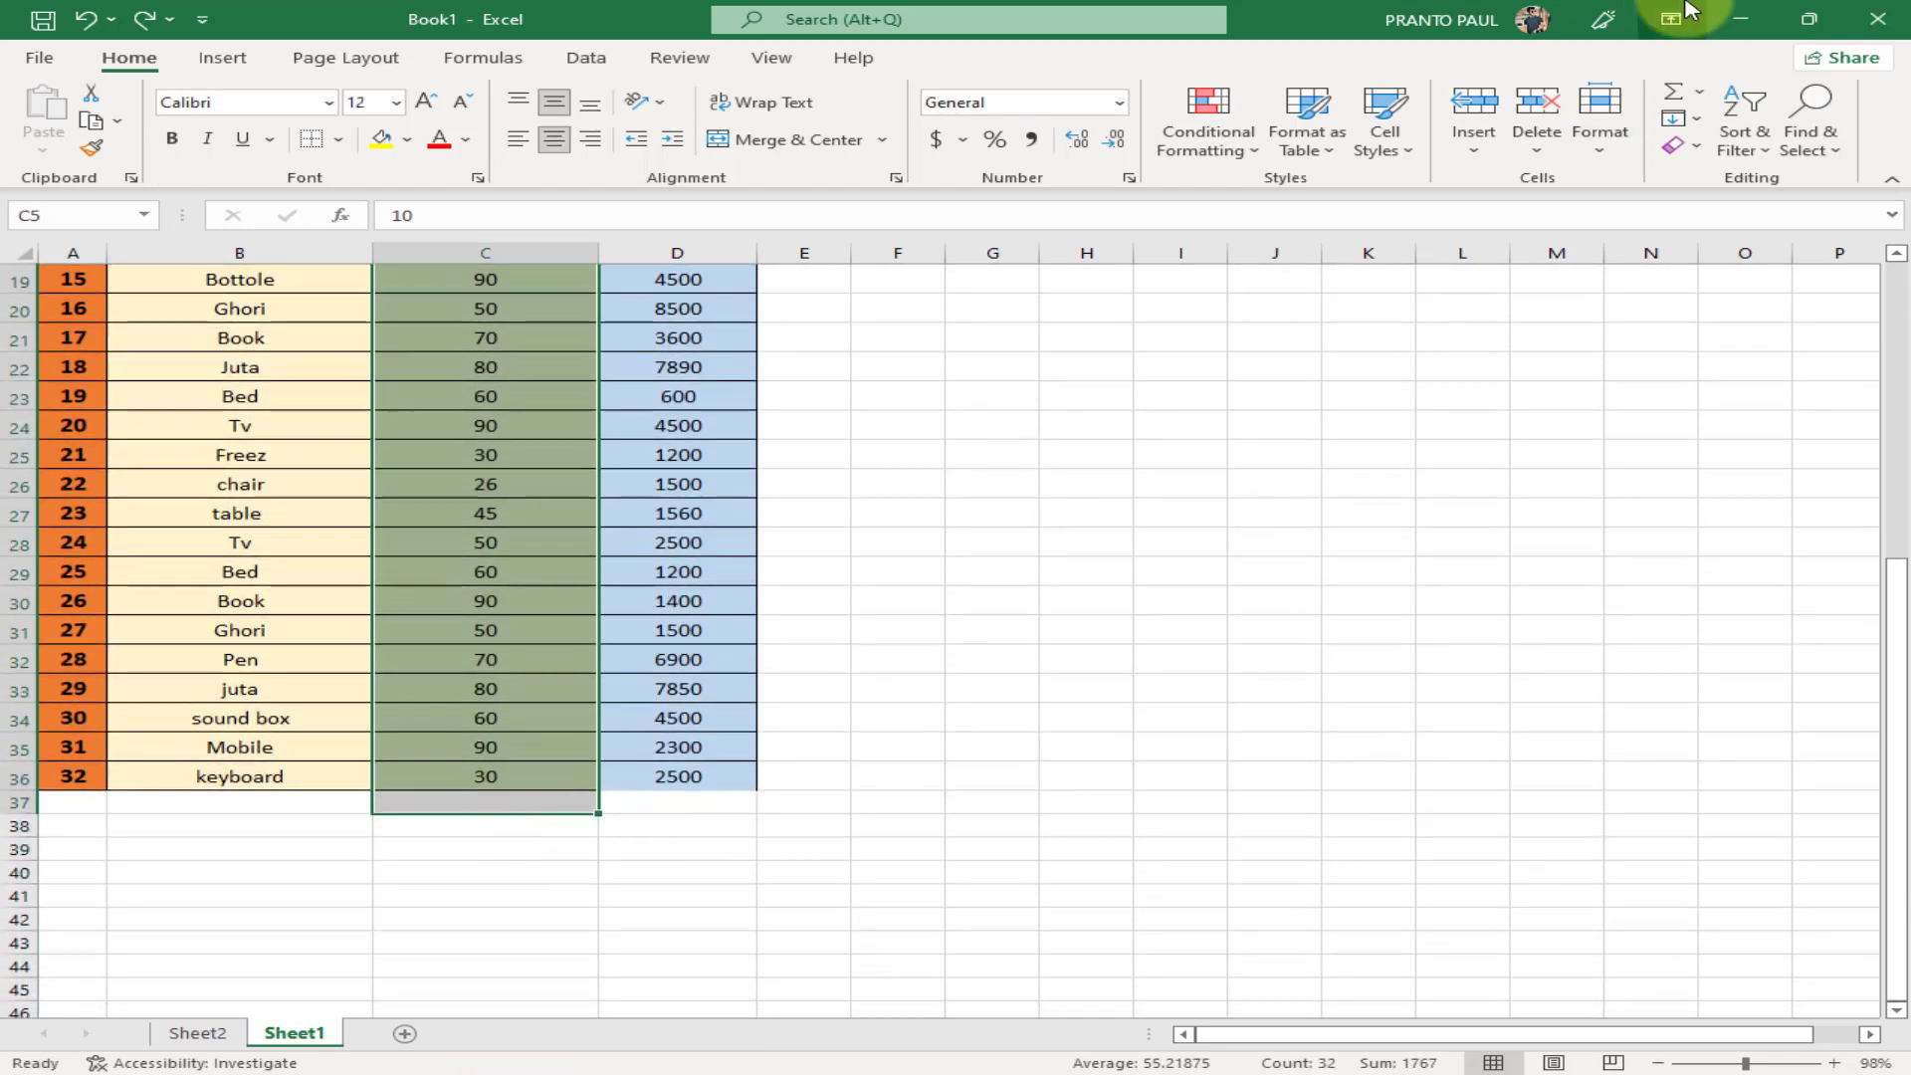
{"action": "left_click", "coordinate": [1676, 103]}
{"action": "scroll", "coordinate": [697, 677], "scroll_direction": "down", "scroll_amount": 2}
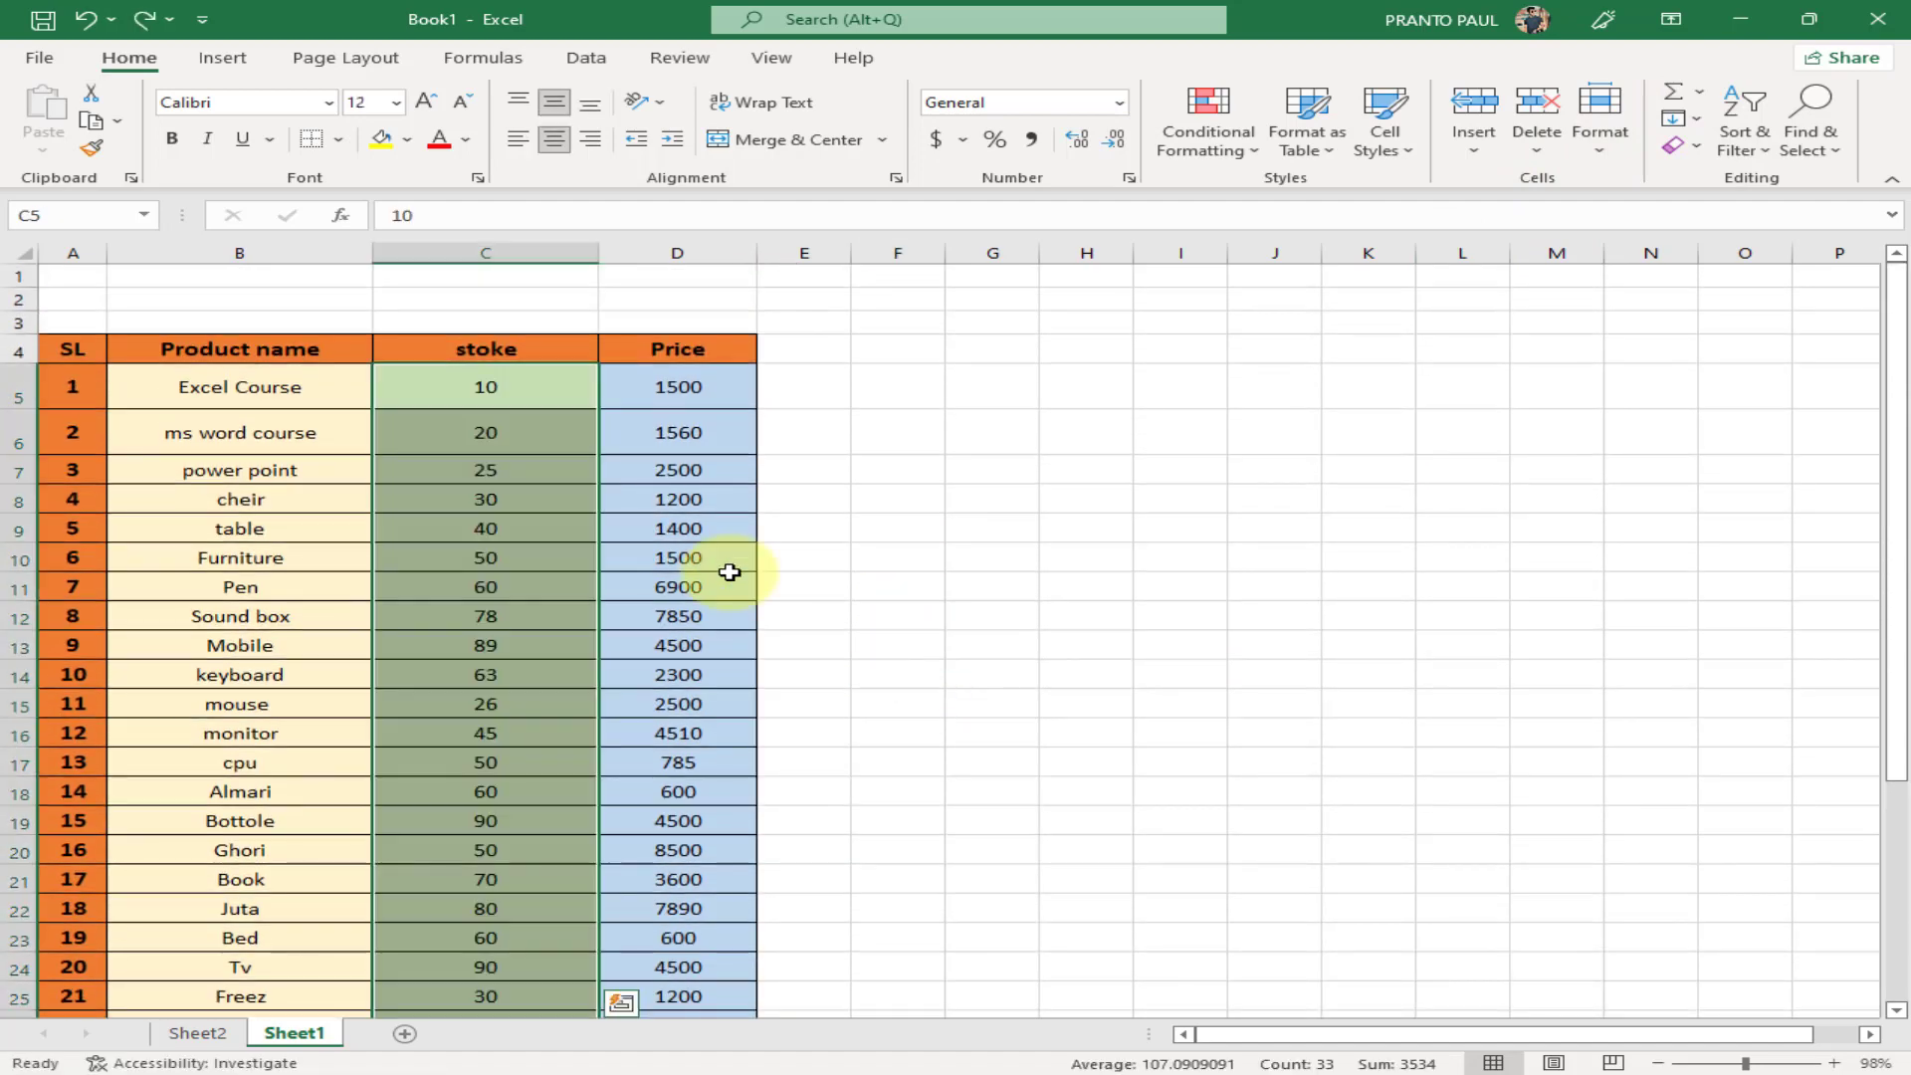
{"action": "scroll", "coordinate": [511, 388], "scroll_direction": "down", "scroll_amount": 5}
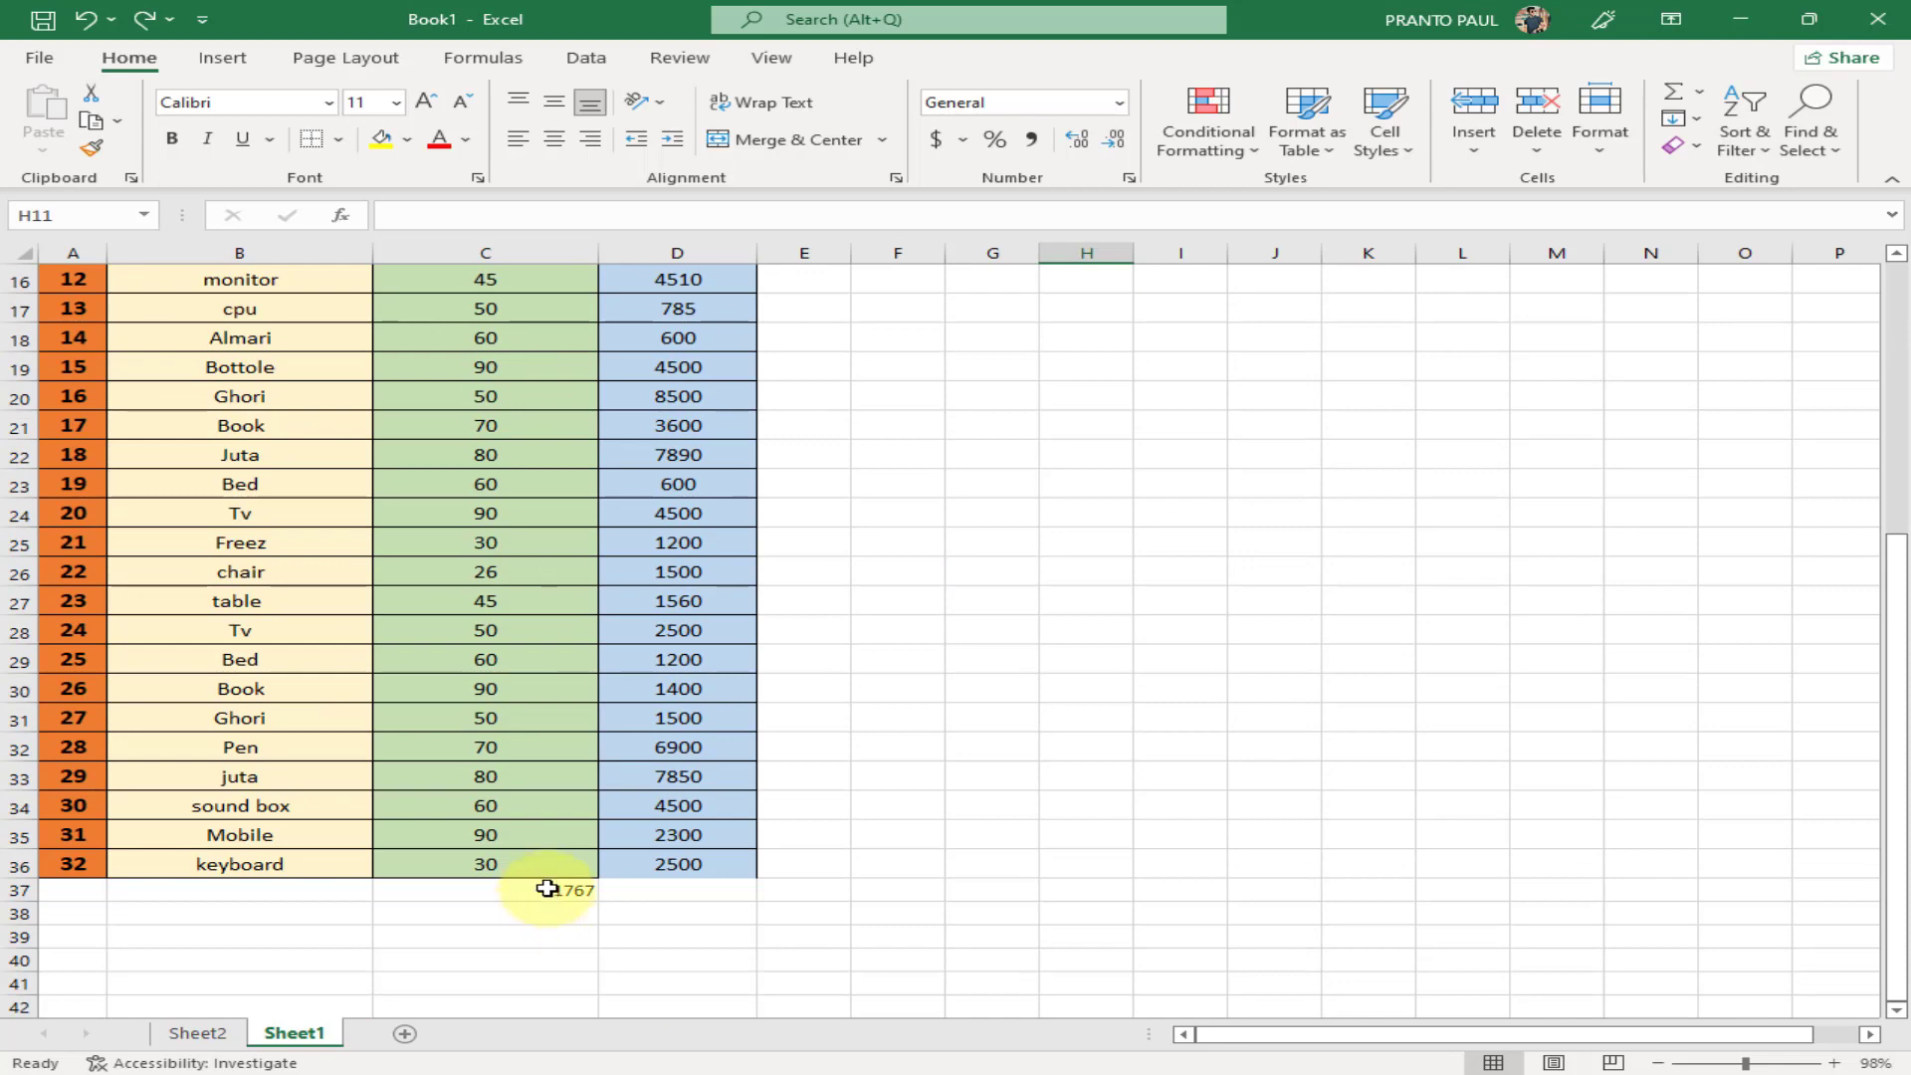
Clear the stoke total from cell C37
{"action": "left_click", "coordinate": [547, 888]}
{"action": "left_click", "coordinate": [990, 749]}
Calculate the average of the stoke values C5:C36 in cell C37
{"action": "scroll", "coordinate": [611, 436], "scroll_direction": "up", "scroll_amount": 5}
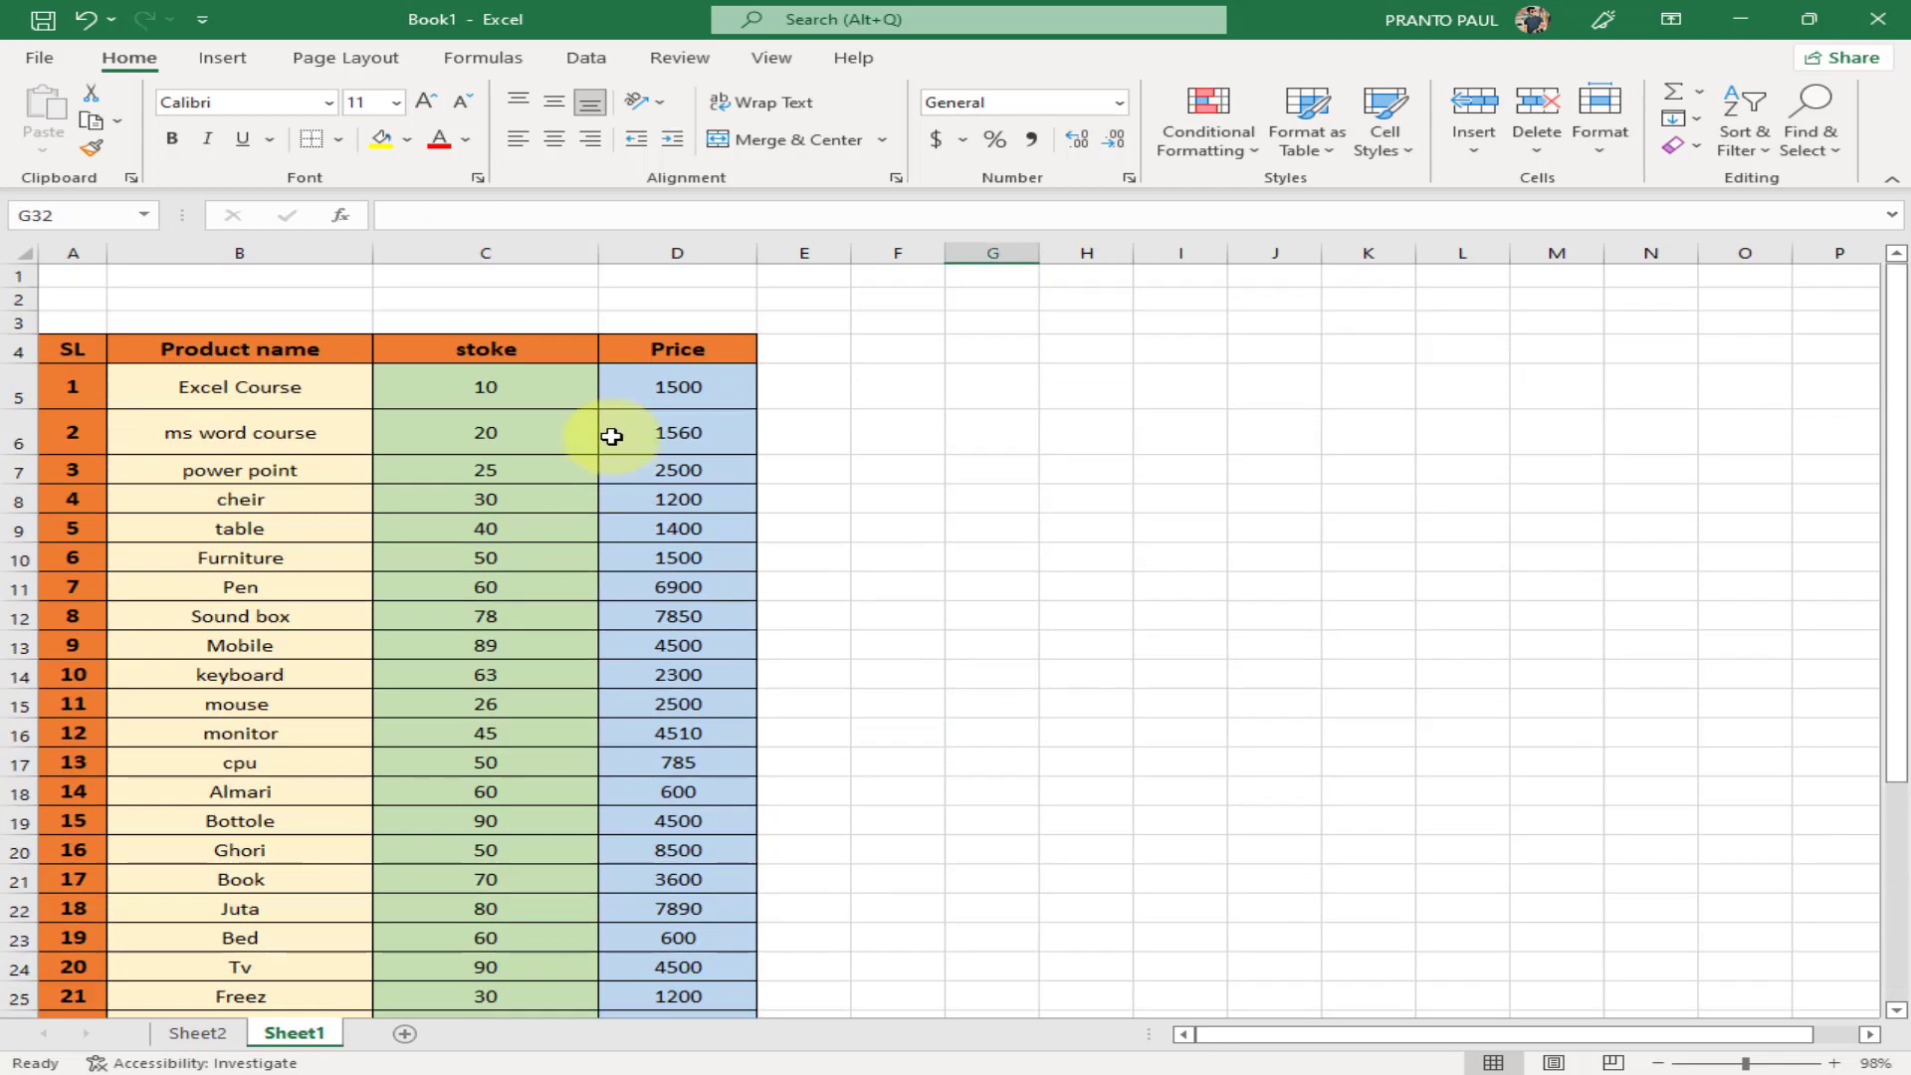
{"action": "left_click_drag", "start_coordinate": [556, 383], "coordinate": [546, 1012]}
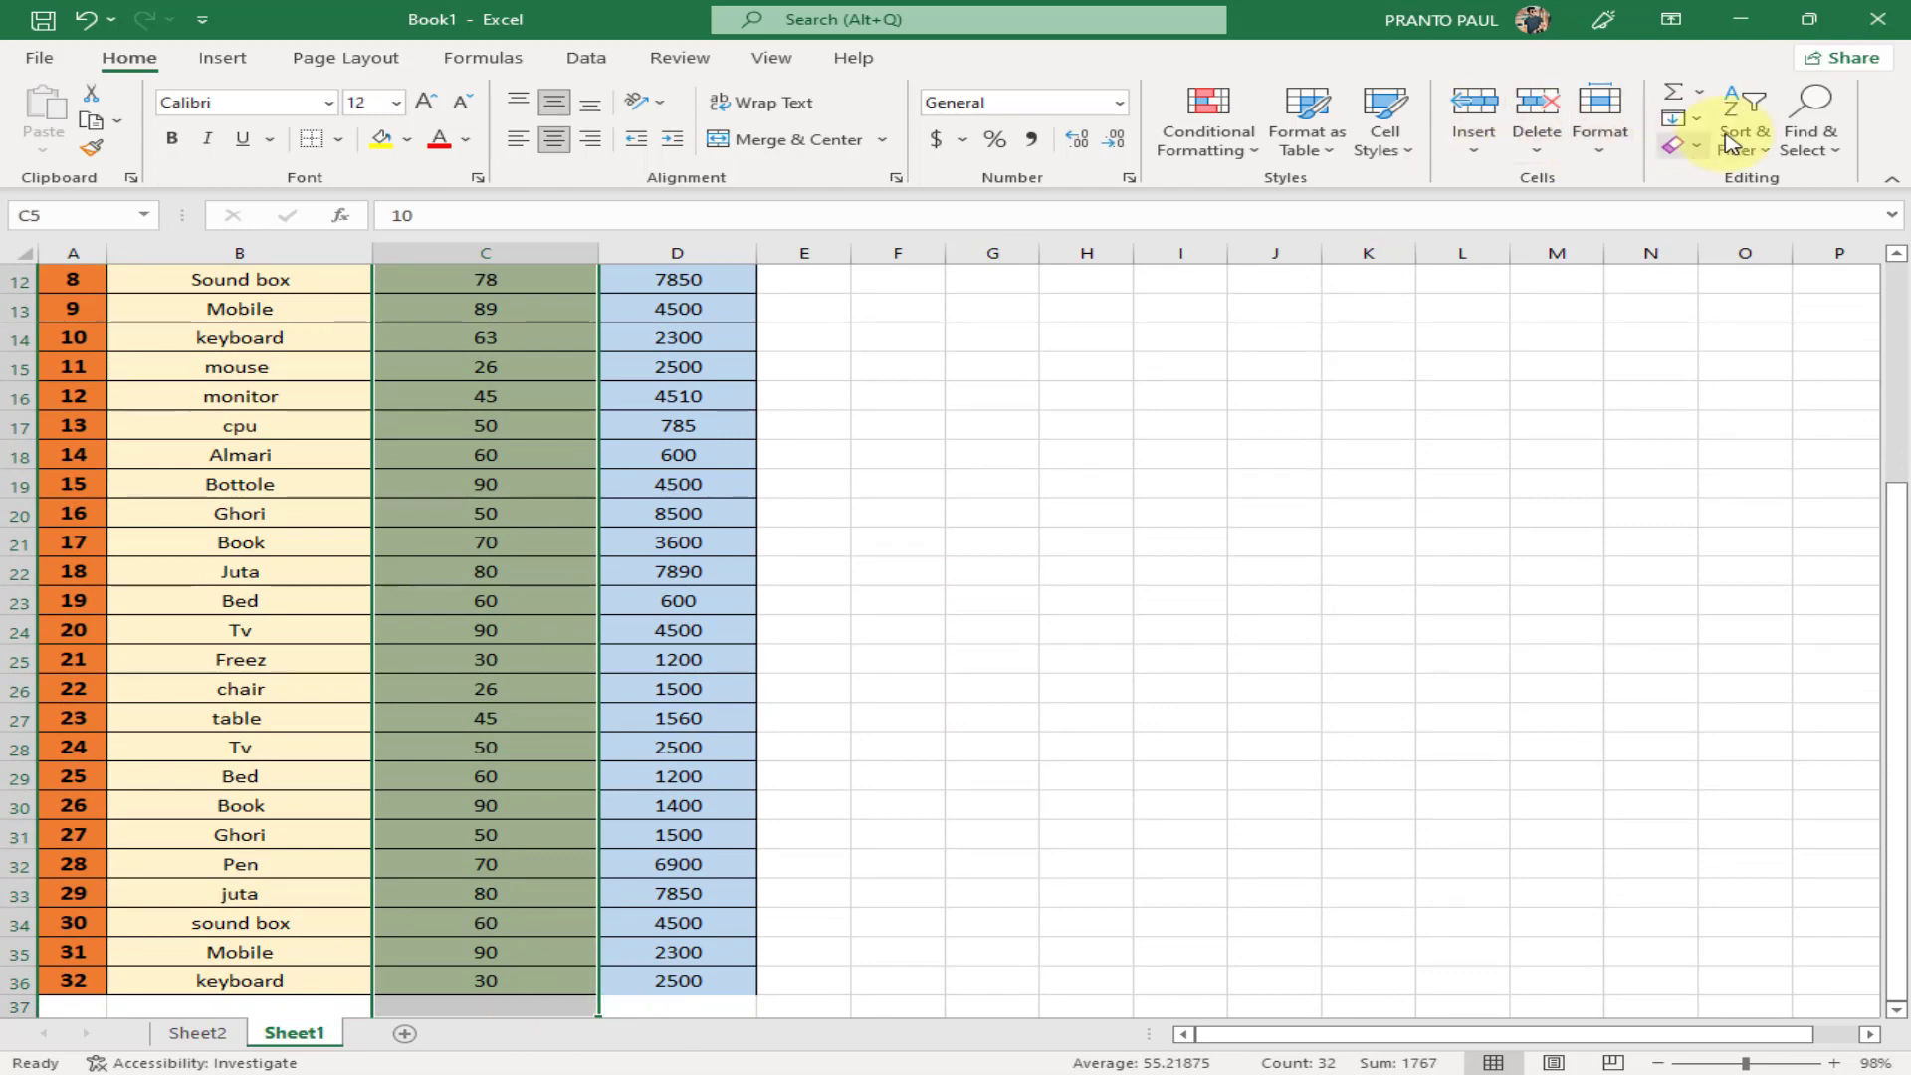
{"action": "left_click", "coordinate": [1703, 97]}
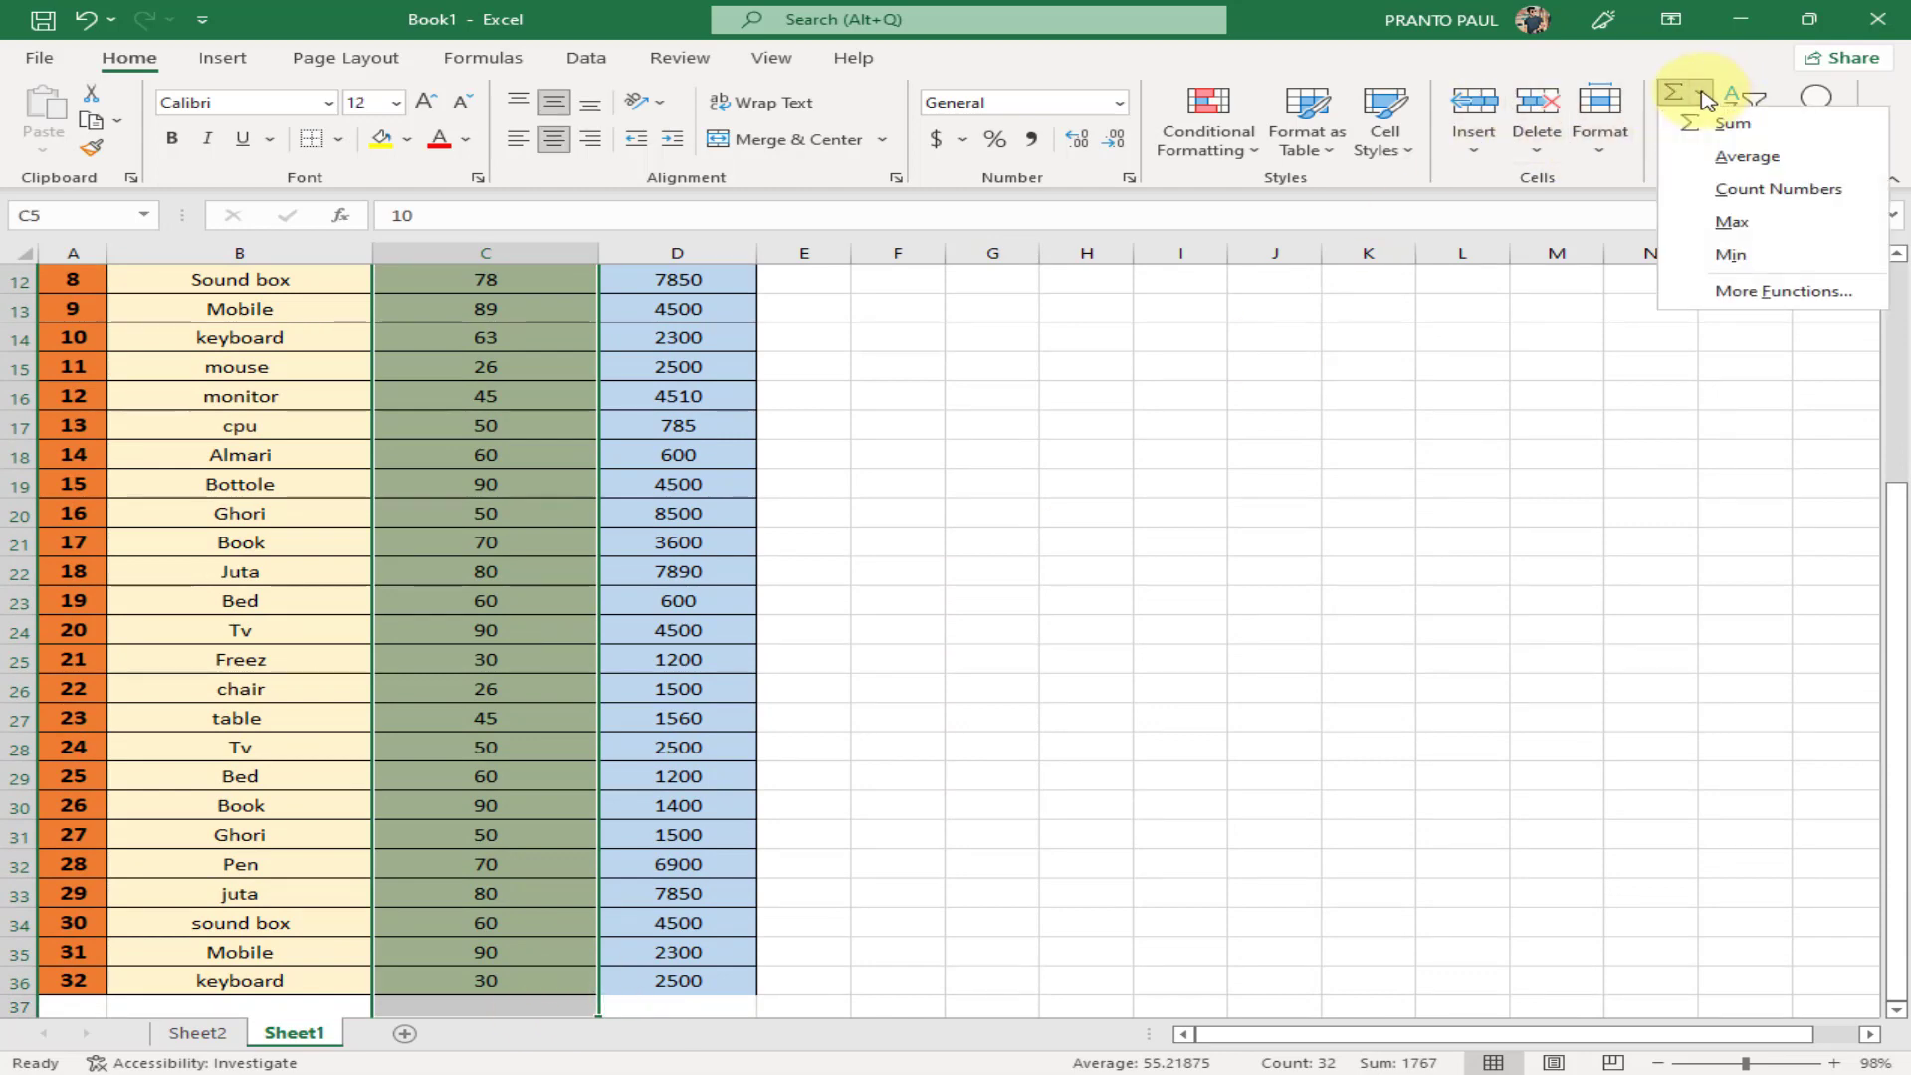
{"action": "left_click", "coordinate": [1693, 153]}
{"action": "scroll", "coordinate": [707, 637], "scroll_direction": "down", "scroll_amount": 6}
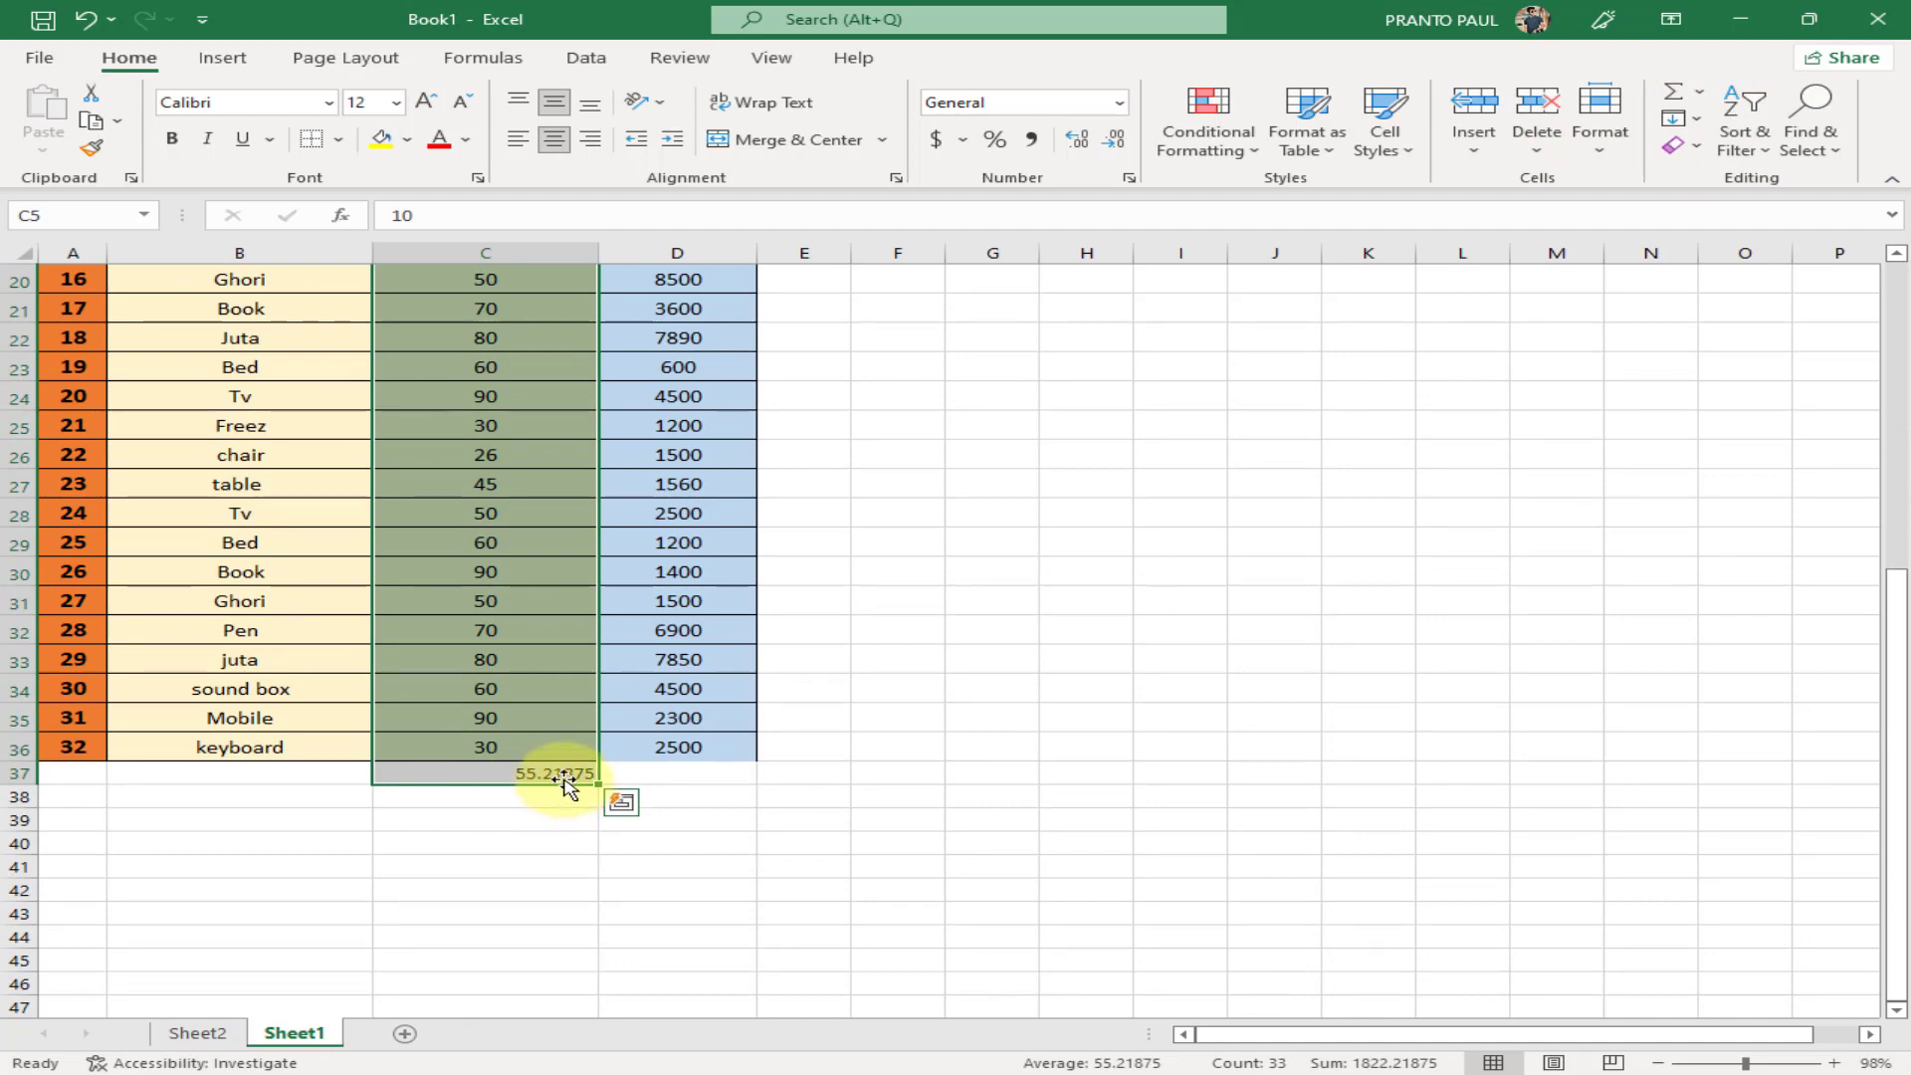
{"action": "key", "text": "Delete"}
{"action": "scroll", "coordinate": [563, 783], "scroll_direction": "up", "scroll_amount": 7}
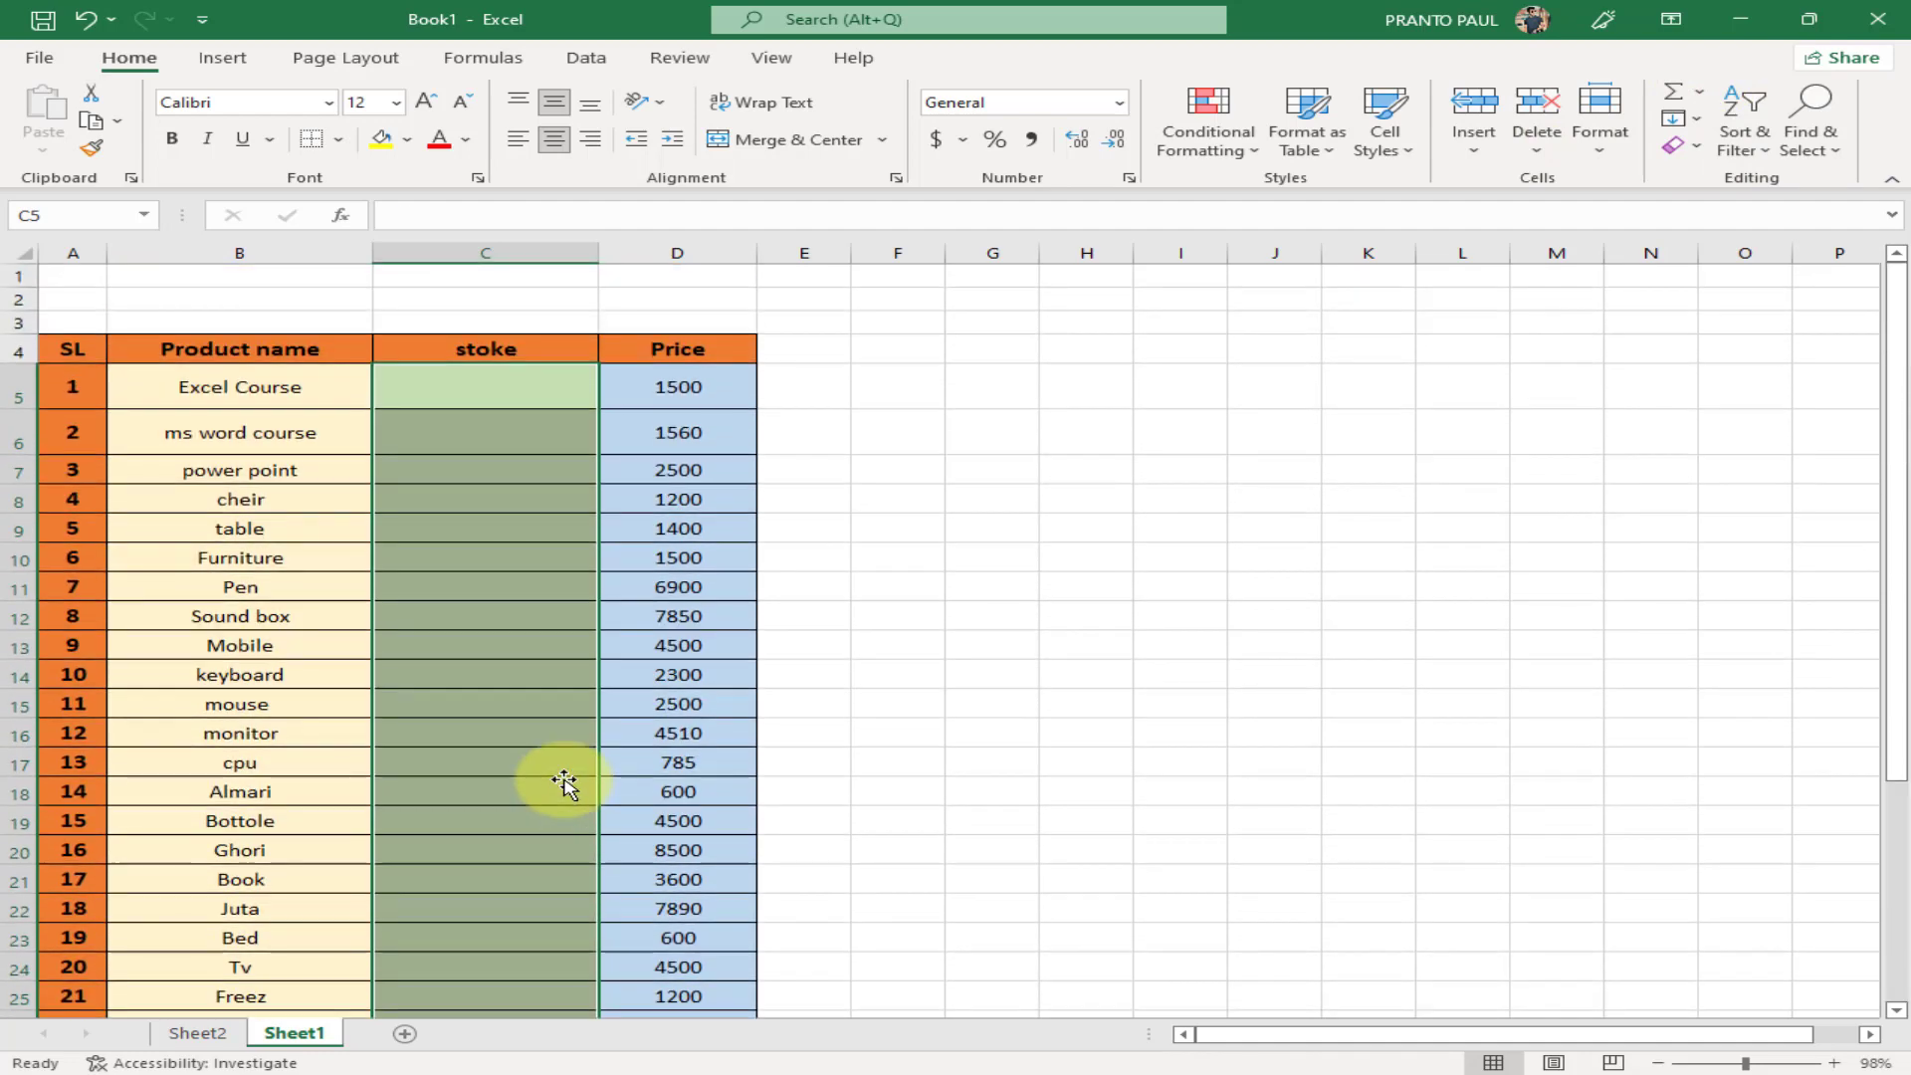
{"action": "key", "text": "ctrl+z"}
Clear only the average result from cell C37 below the stoke column
{"action": "left_click", "coordinate": [951, 739]}
{"action": "scroll", "coordinate": [780, 759], "scroll_direction": "down", "scroll_amount": 8}
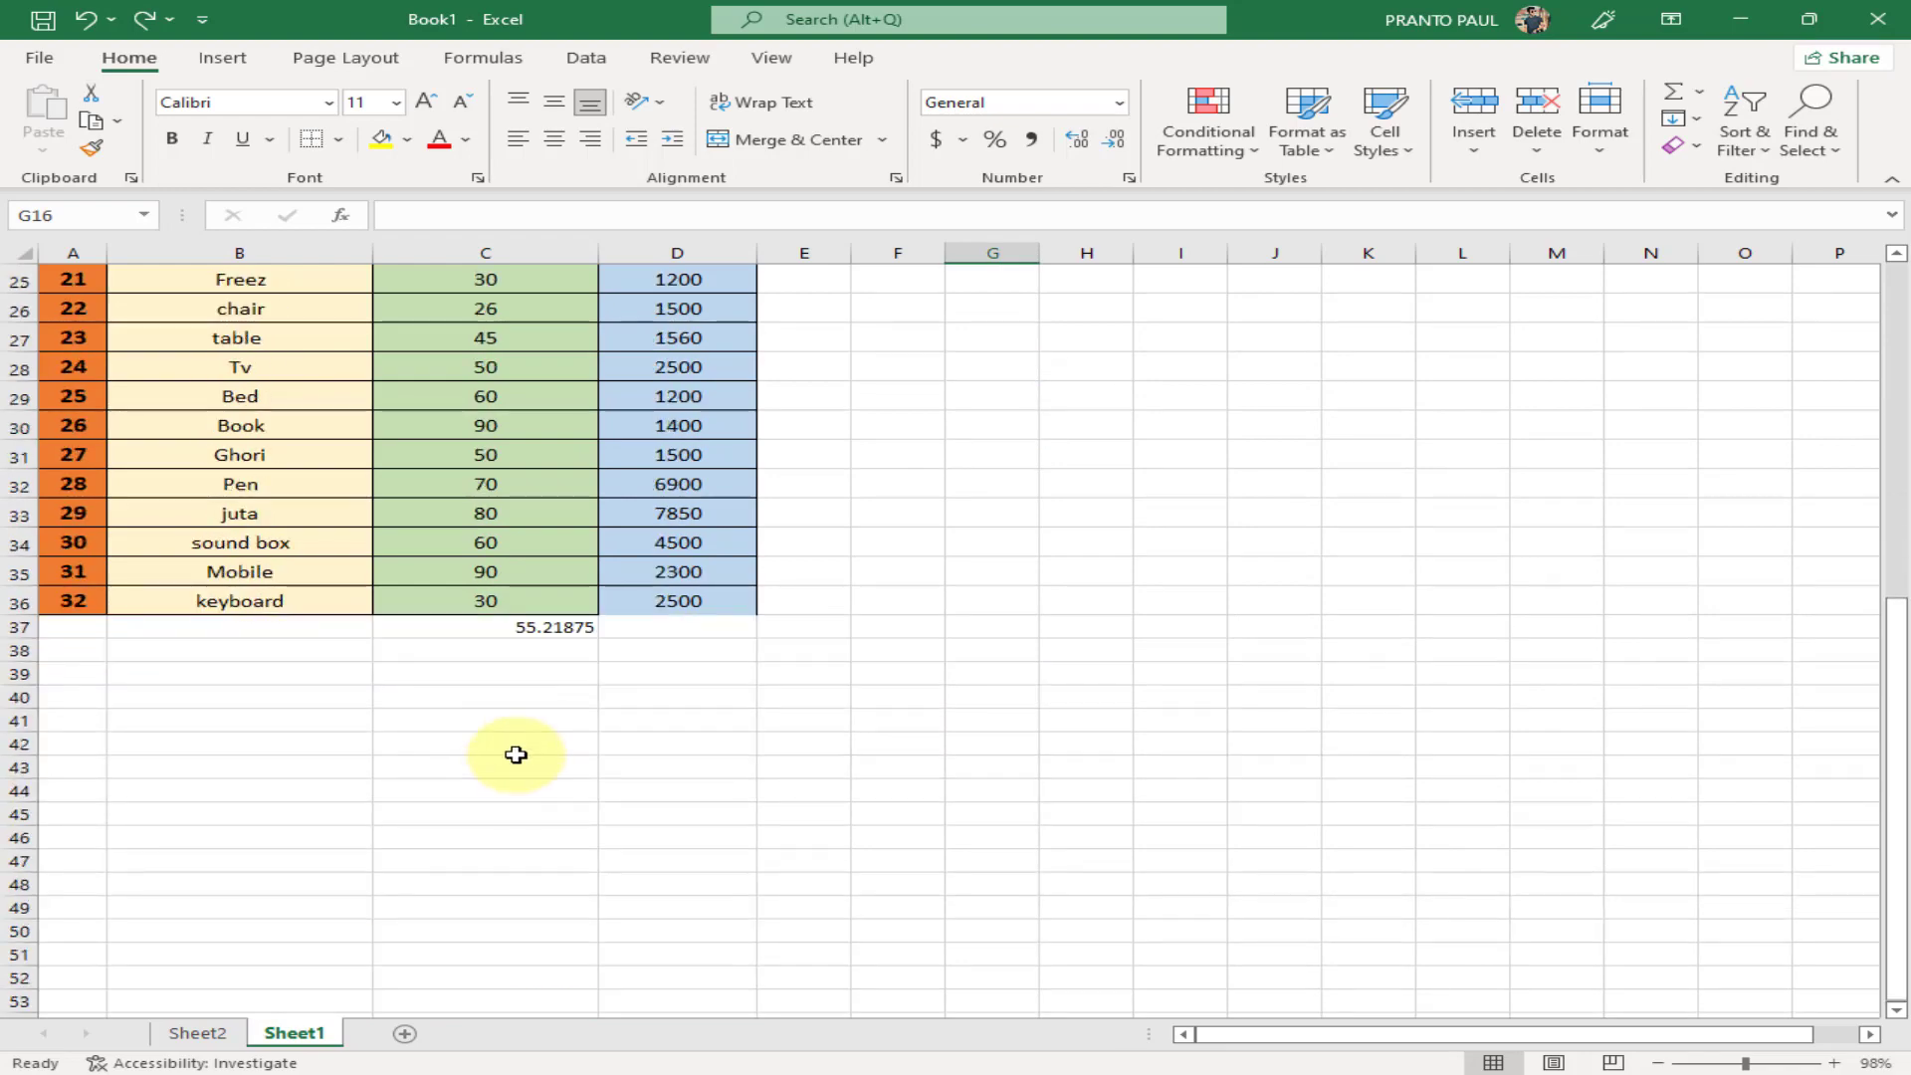
{"action": "left_click", "coordinate": [528, 634]}
{"action": "key", "text": "Delete"}
{"action": "left_click", "coordinate": [991, 648]}
Count the numeric stoke entries in C5:C36 with Count Numbers, placing the result in cell C37
{"action": "scroll", "coordinate": [580, 598], "scroll_direction": "up", "scroll_amount": 8}
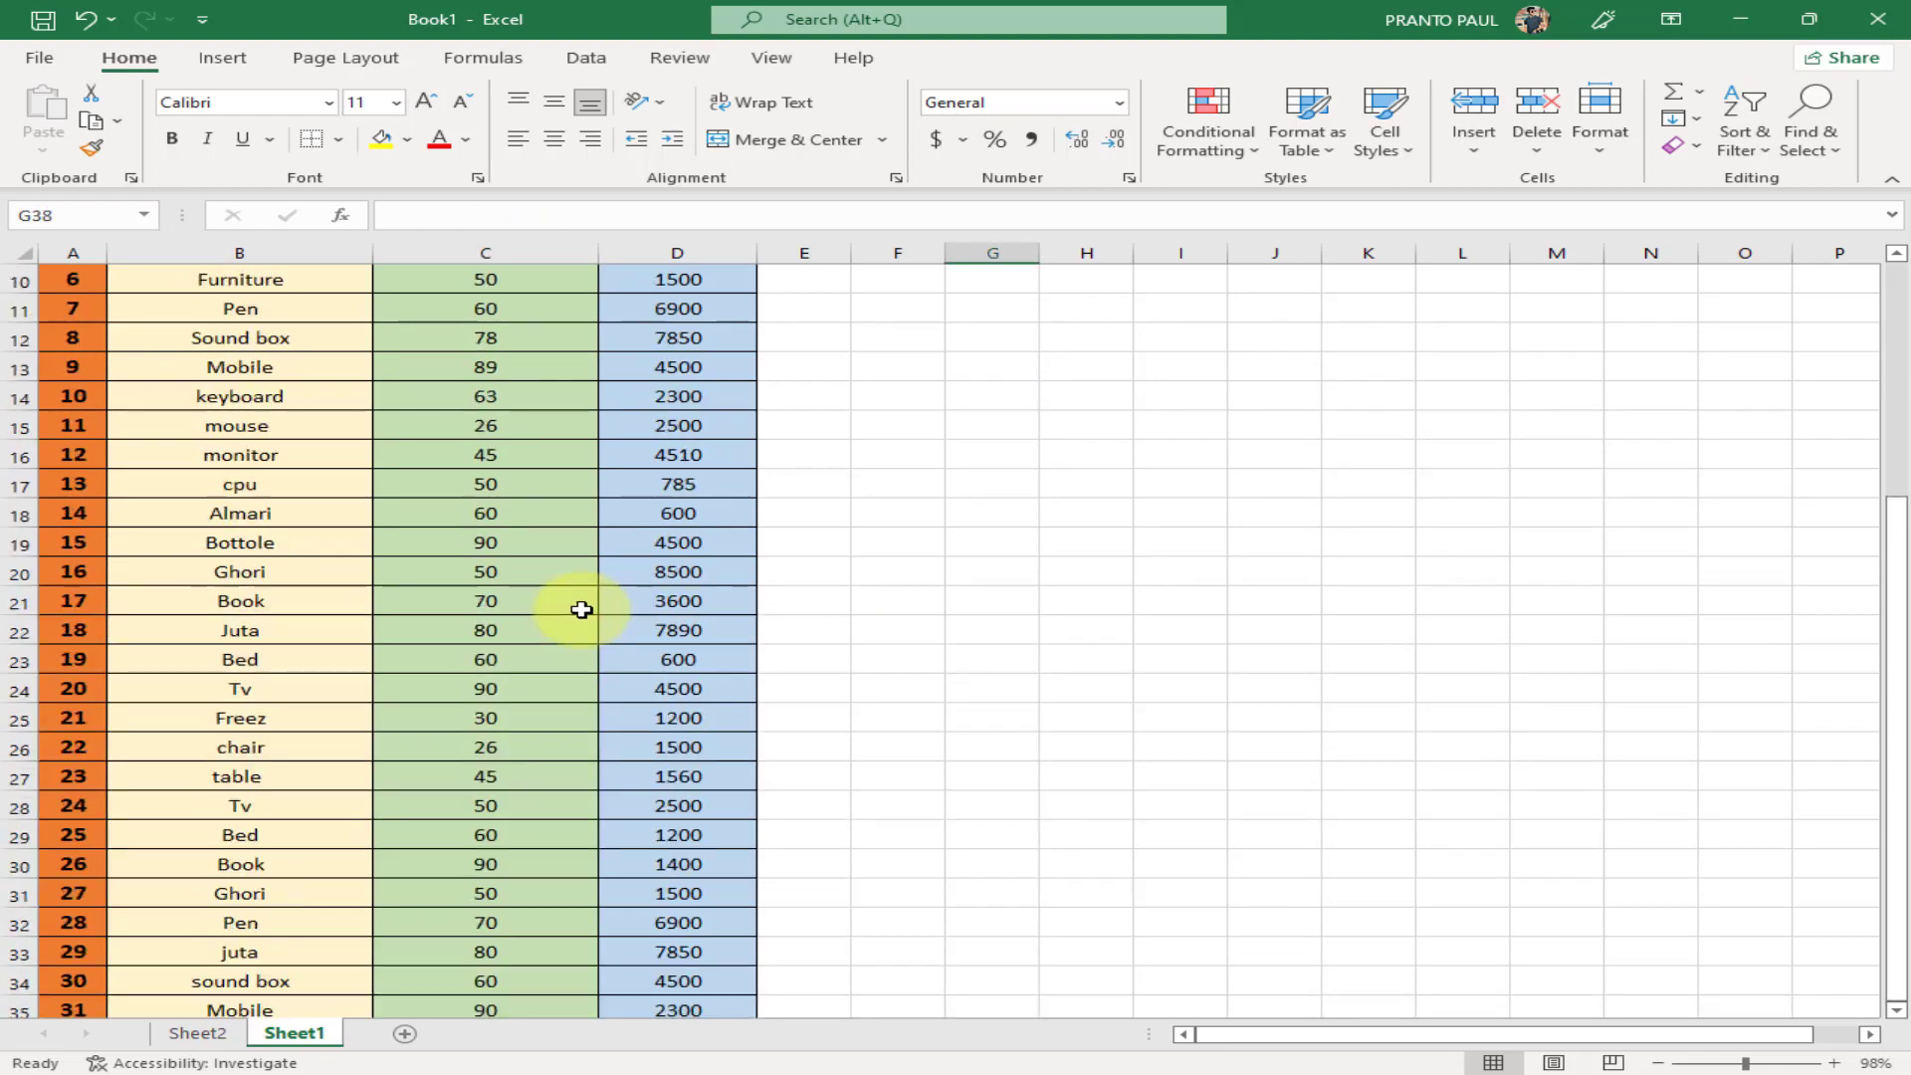
{"action": "left_click_drag", "start_coordinate": [567, 384], "coordinate": [541, 980]}
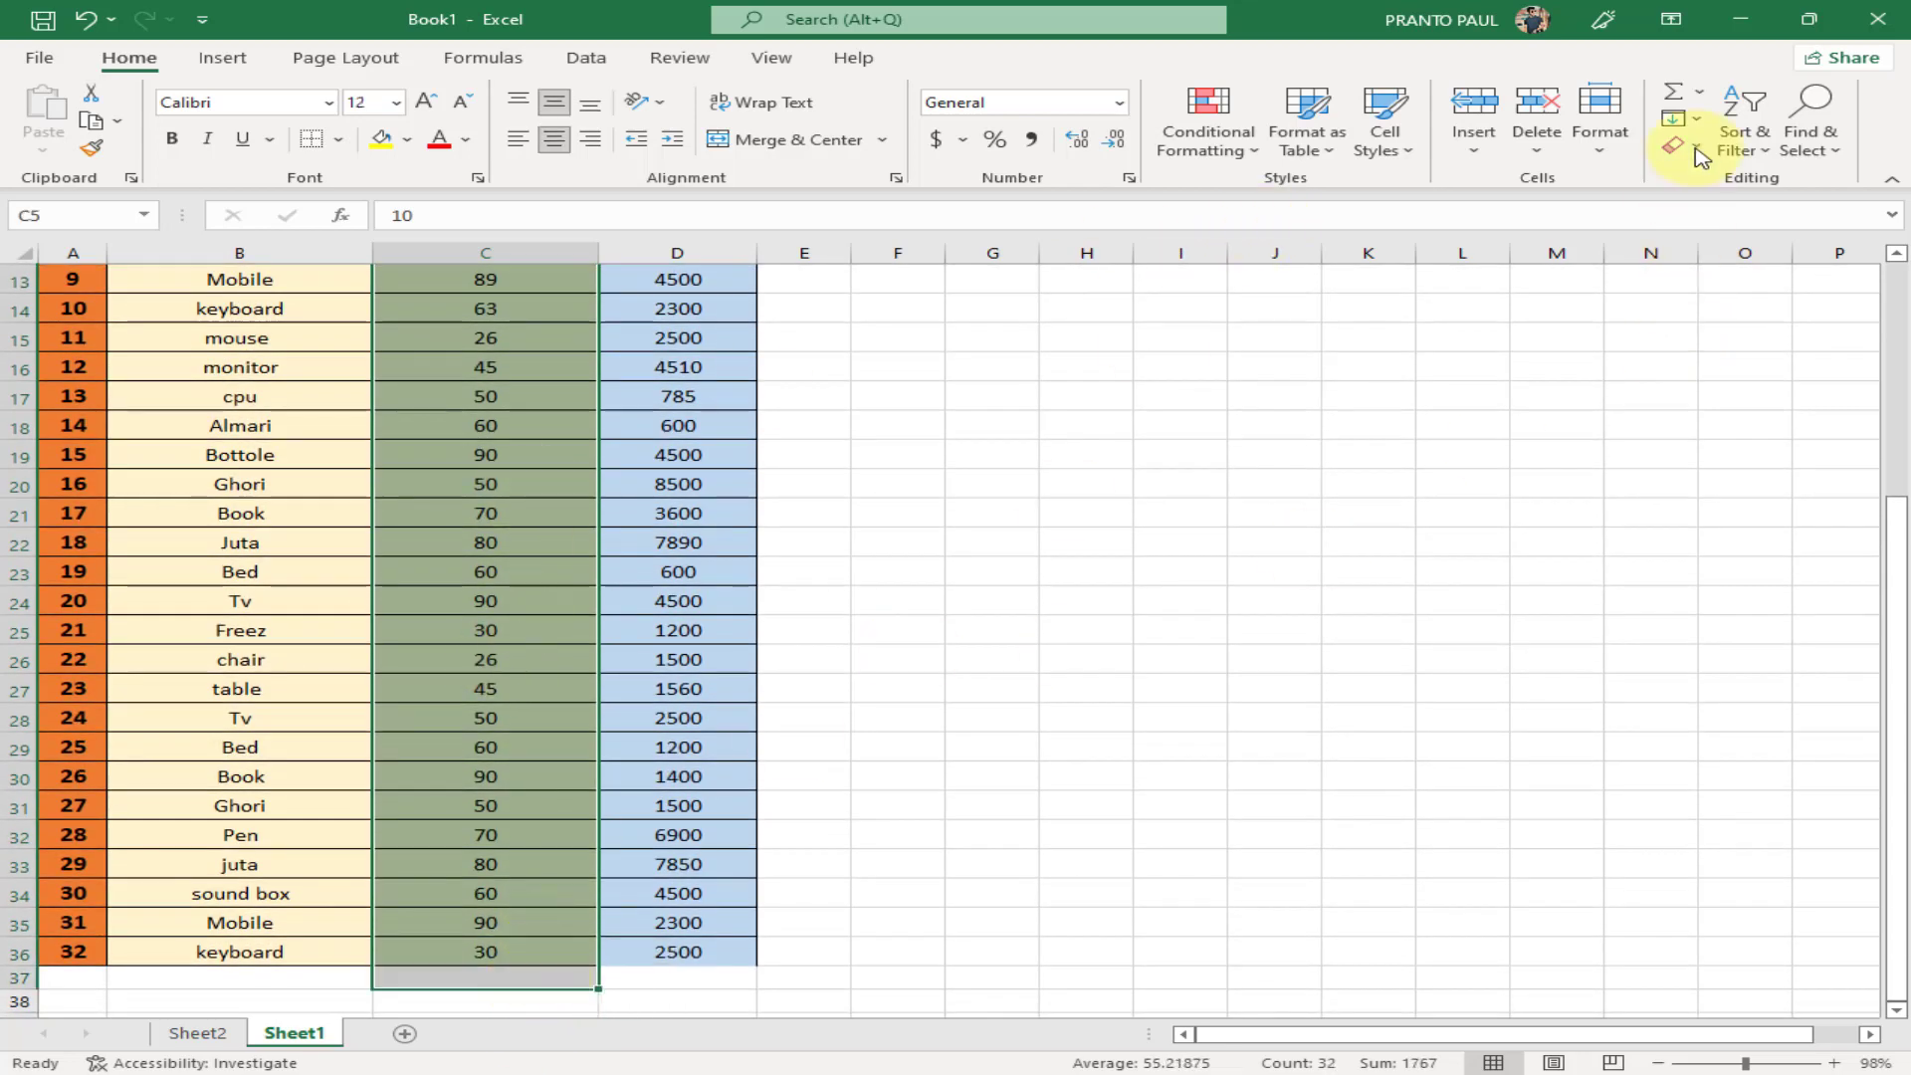
{"action": "left_click", "coordinate": [1700, 94]}
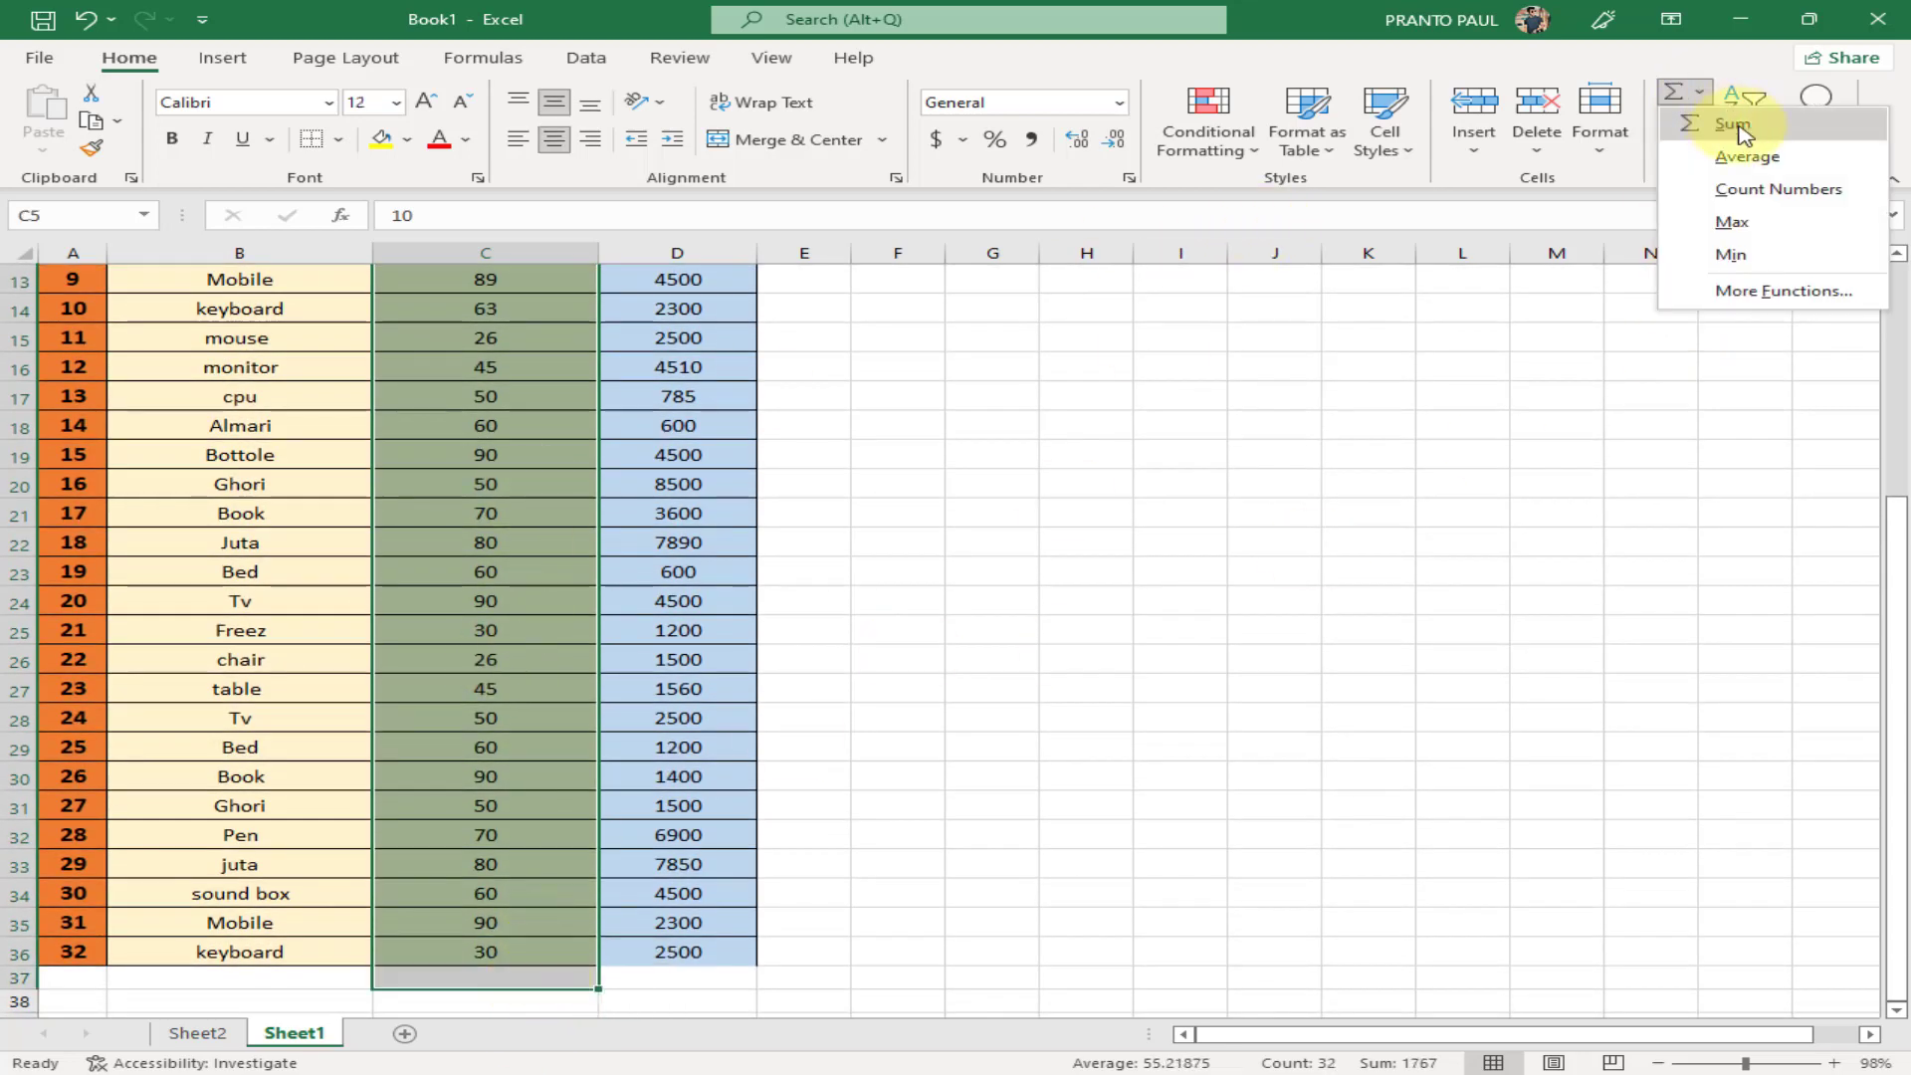
{"action": "left_click", "coordinate": [1775, 200]}
{"action": "scroll", "coordinate": [243, 661], "scroll_direction": "down", "scroll_amount": 7}
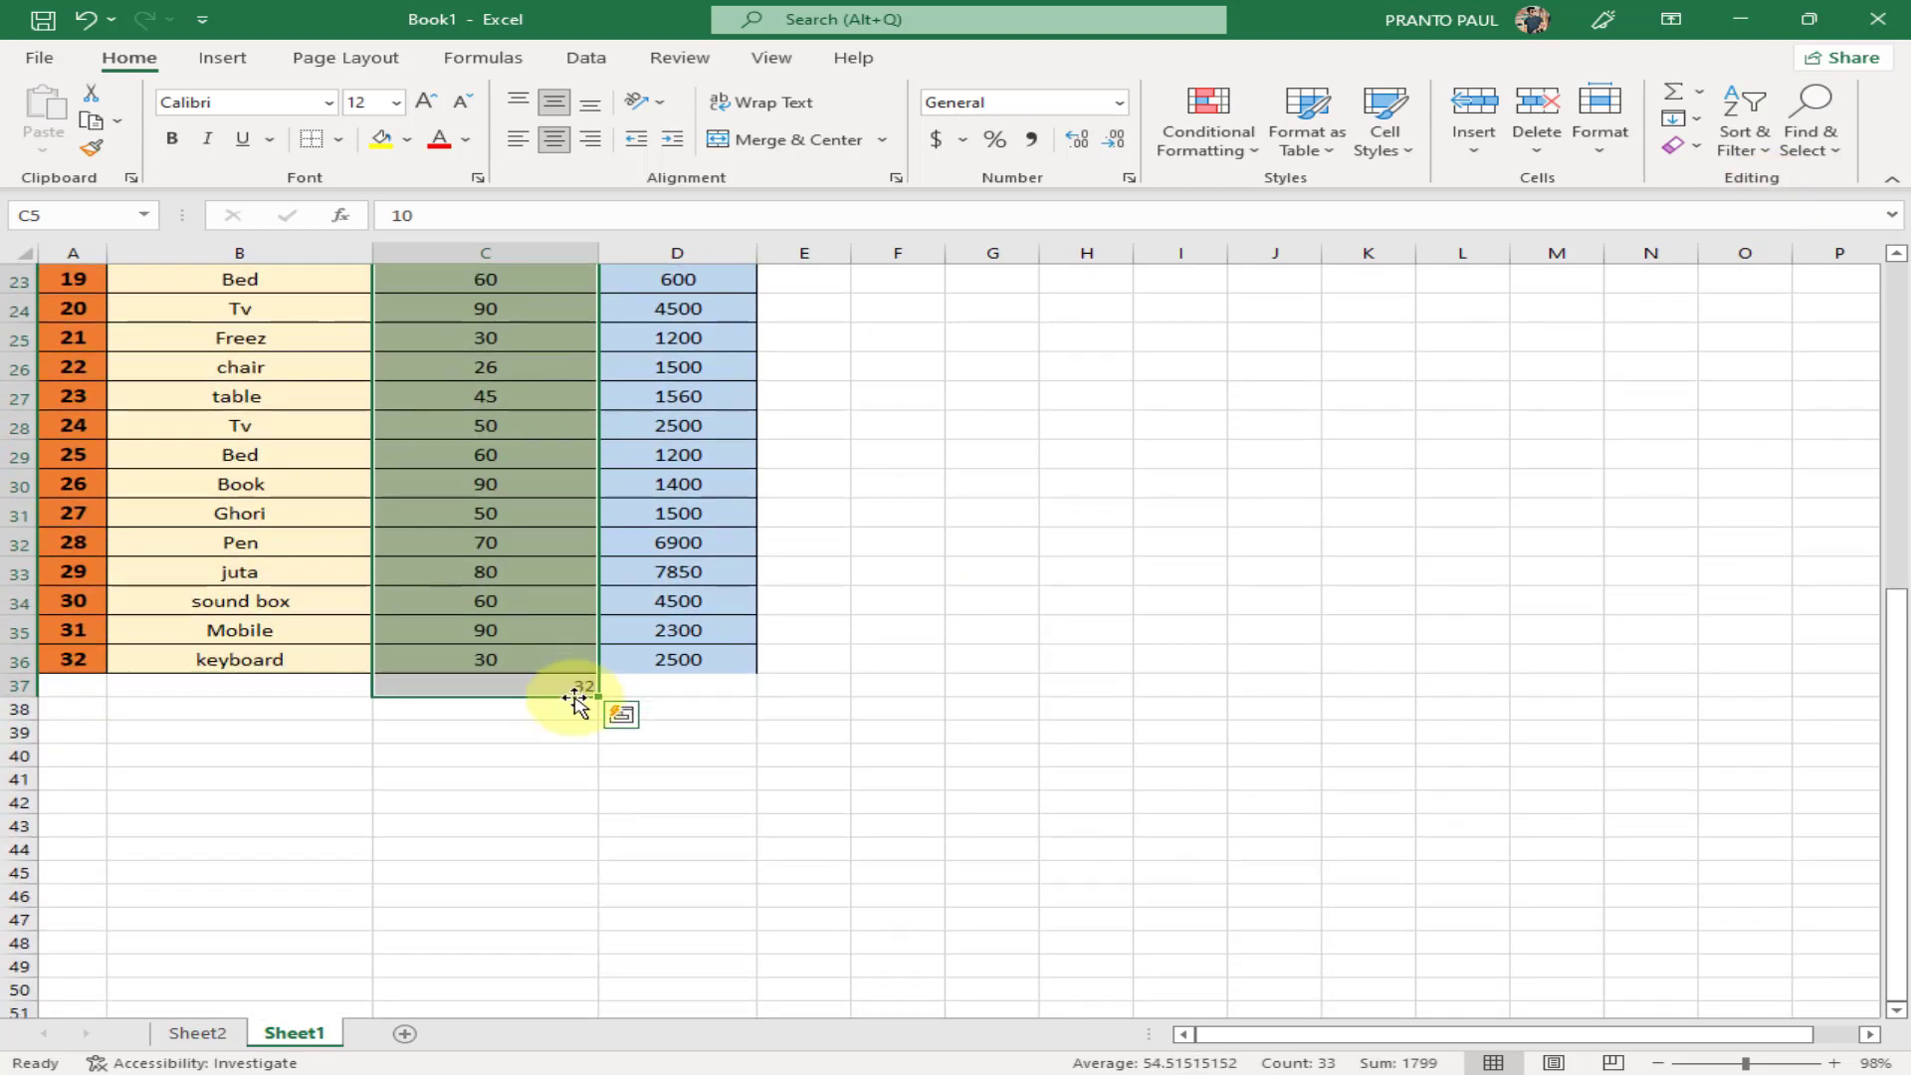
Clear the count result from cell C37
{"action": "left_click", "coordinate": [563, 755]}
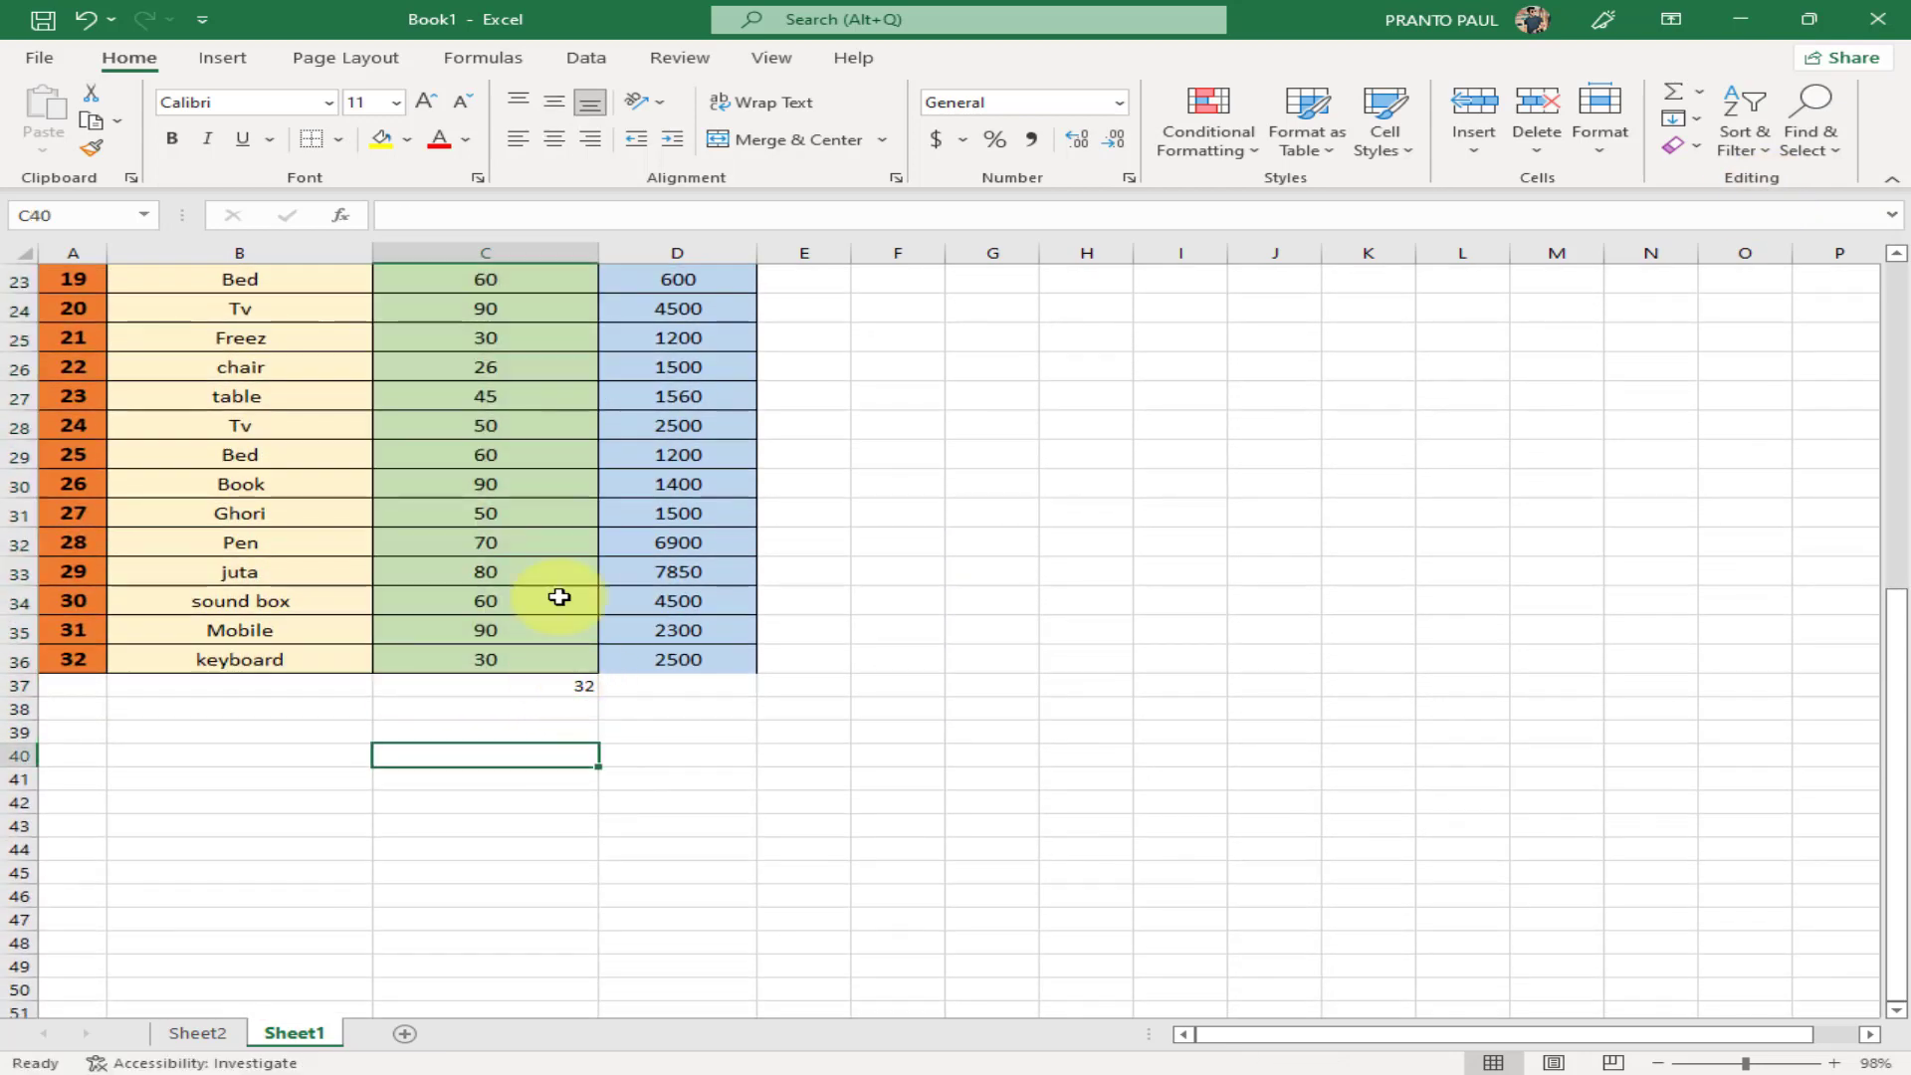
{"action": "left_click", "coordinate": [518, 687]}
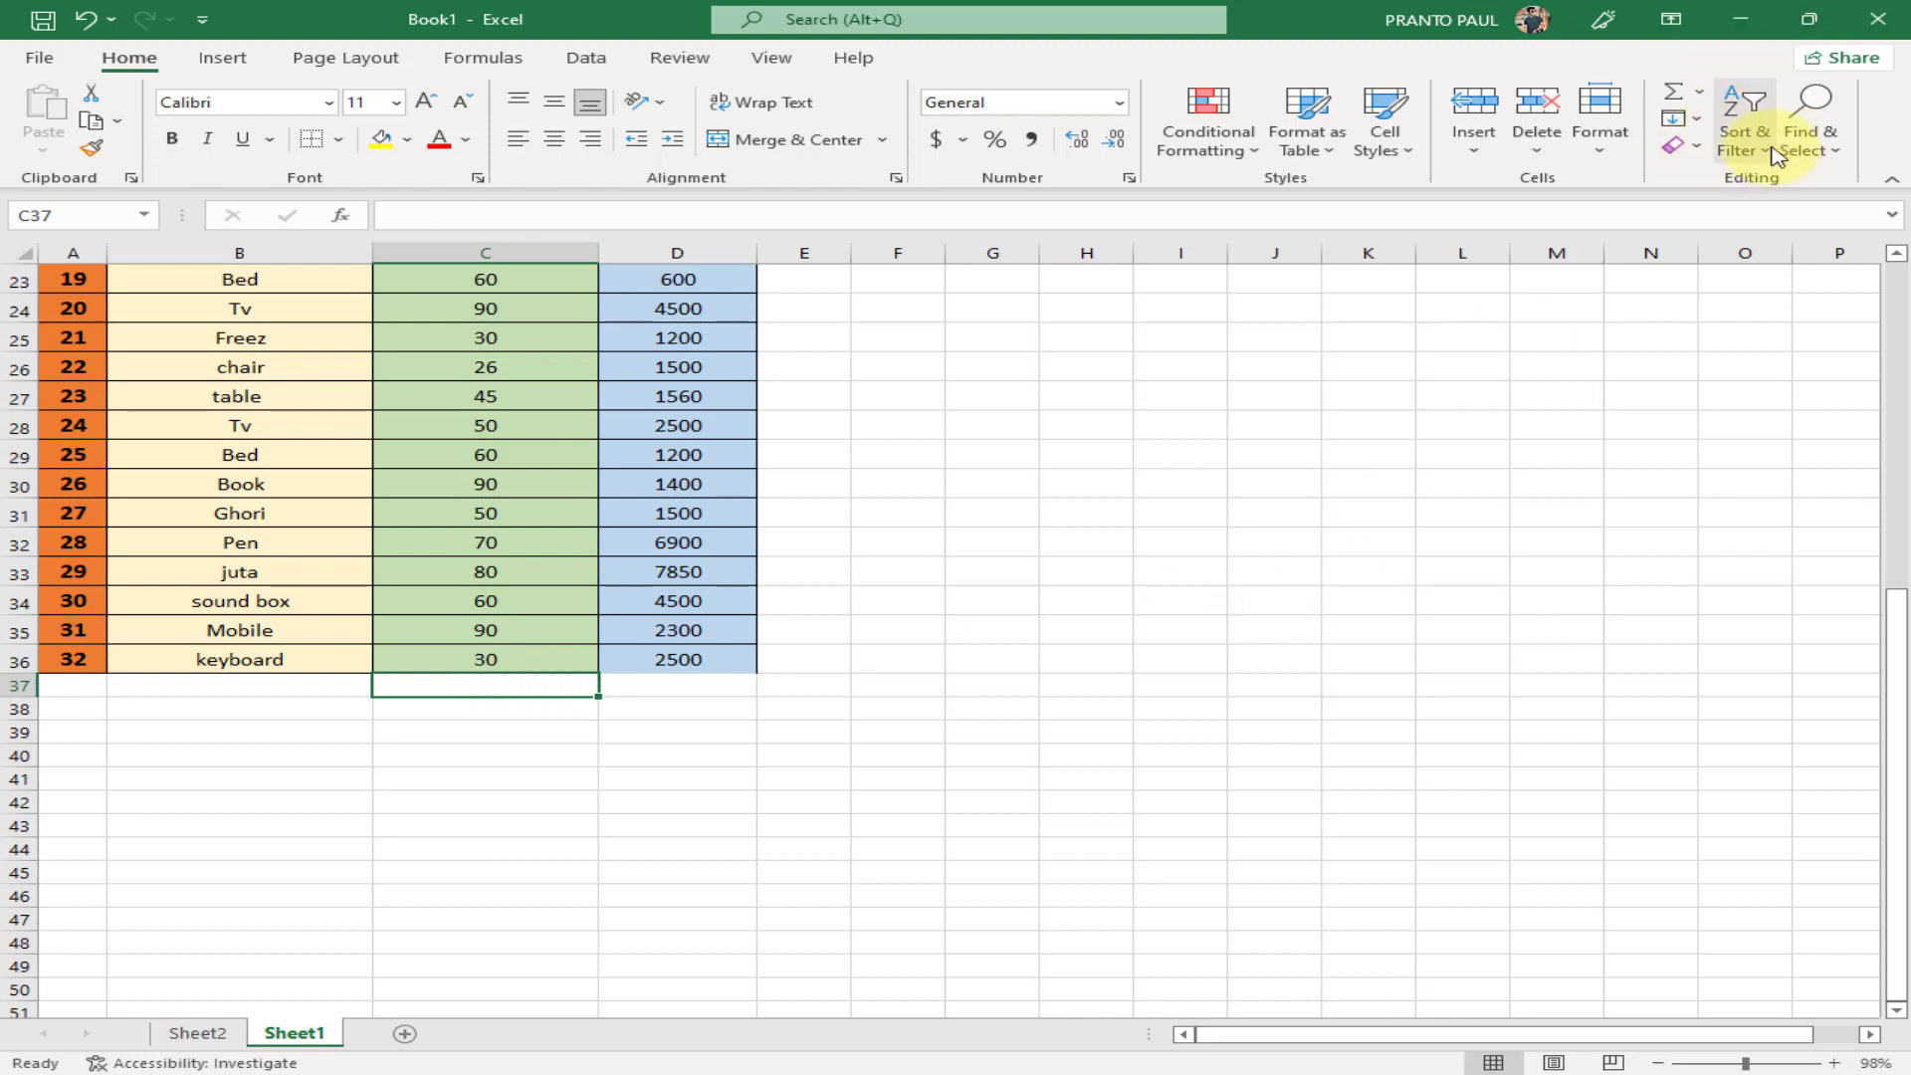
Examine the available AutoSum functions and the Sort & Filter and Find & Select options
{"action": "left_click", "coordinate": [1698, 91]}
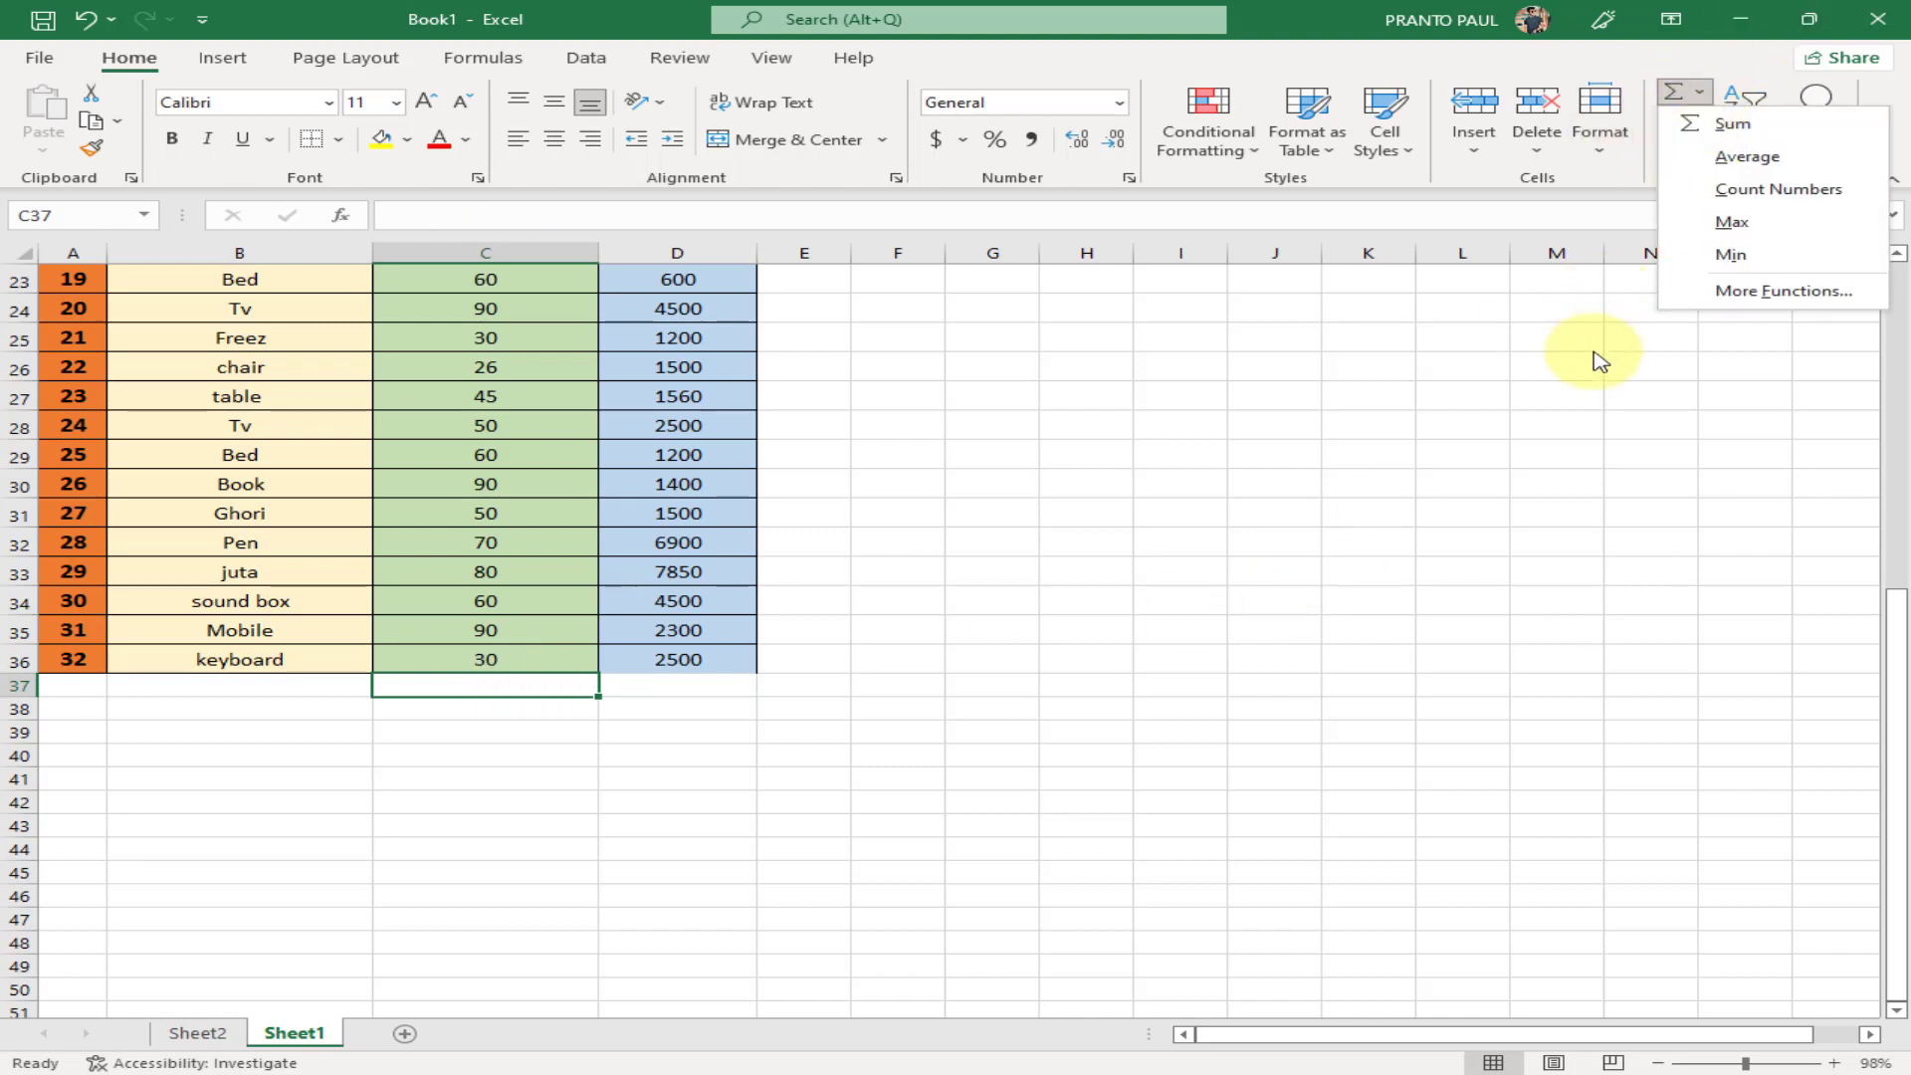
{"action": "left_click", "coordinate": [1797, 140]}
{"action": "left_click", "coordinate": [1749, 157]}
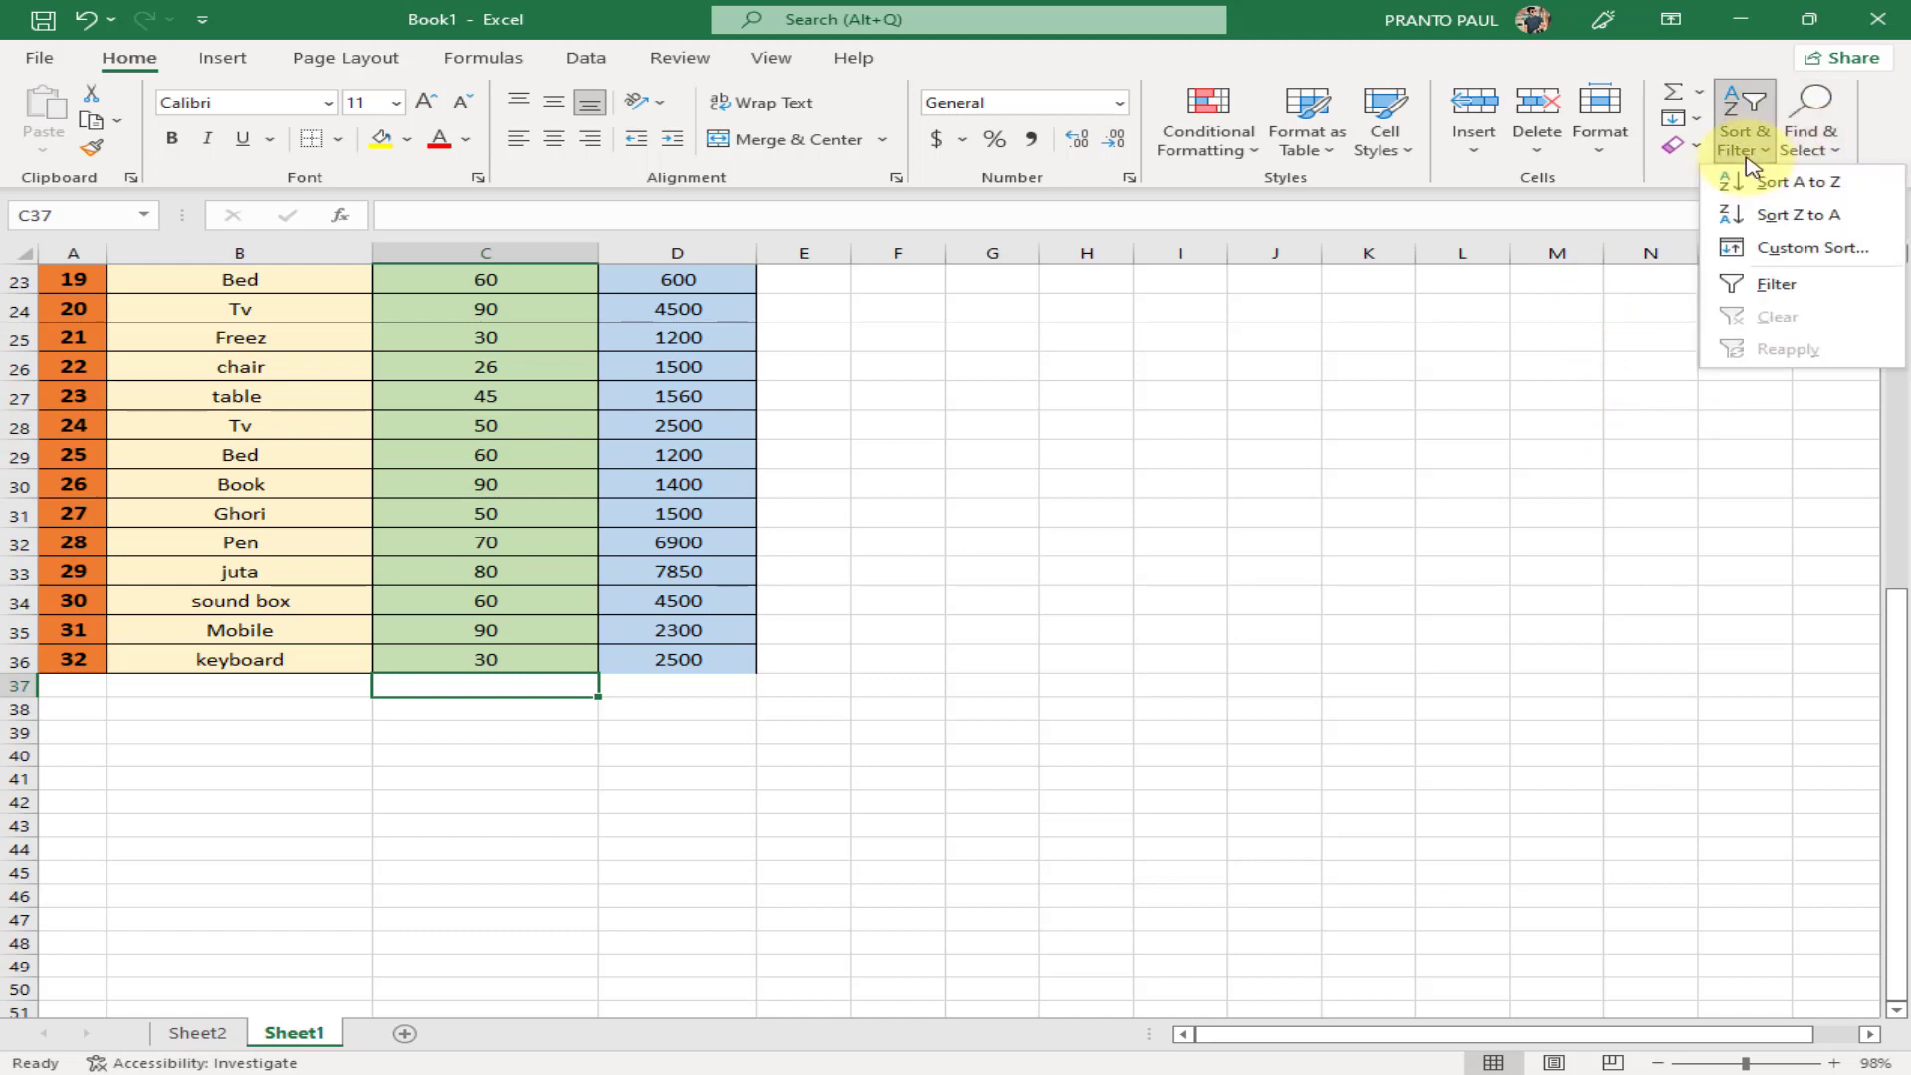
{"action": "left_click", "coordinate": [1578, 371]}
{"action": "left_click", "coordinate": [1823, 145]}
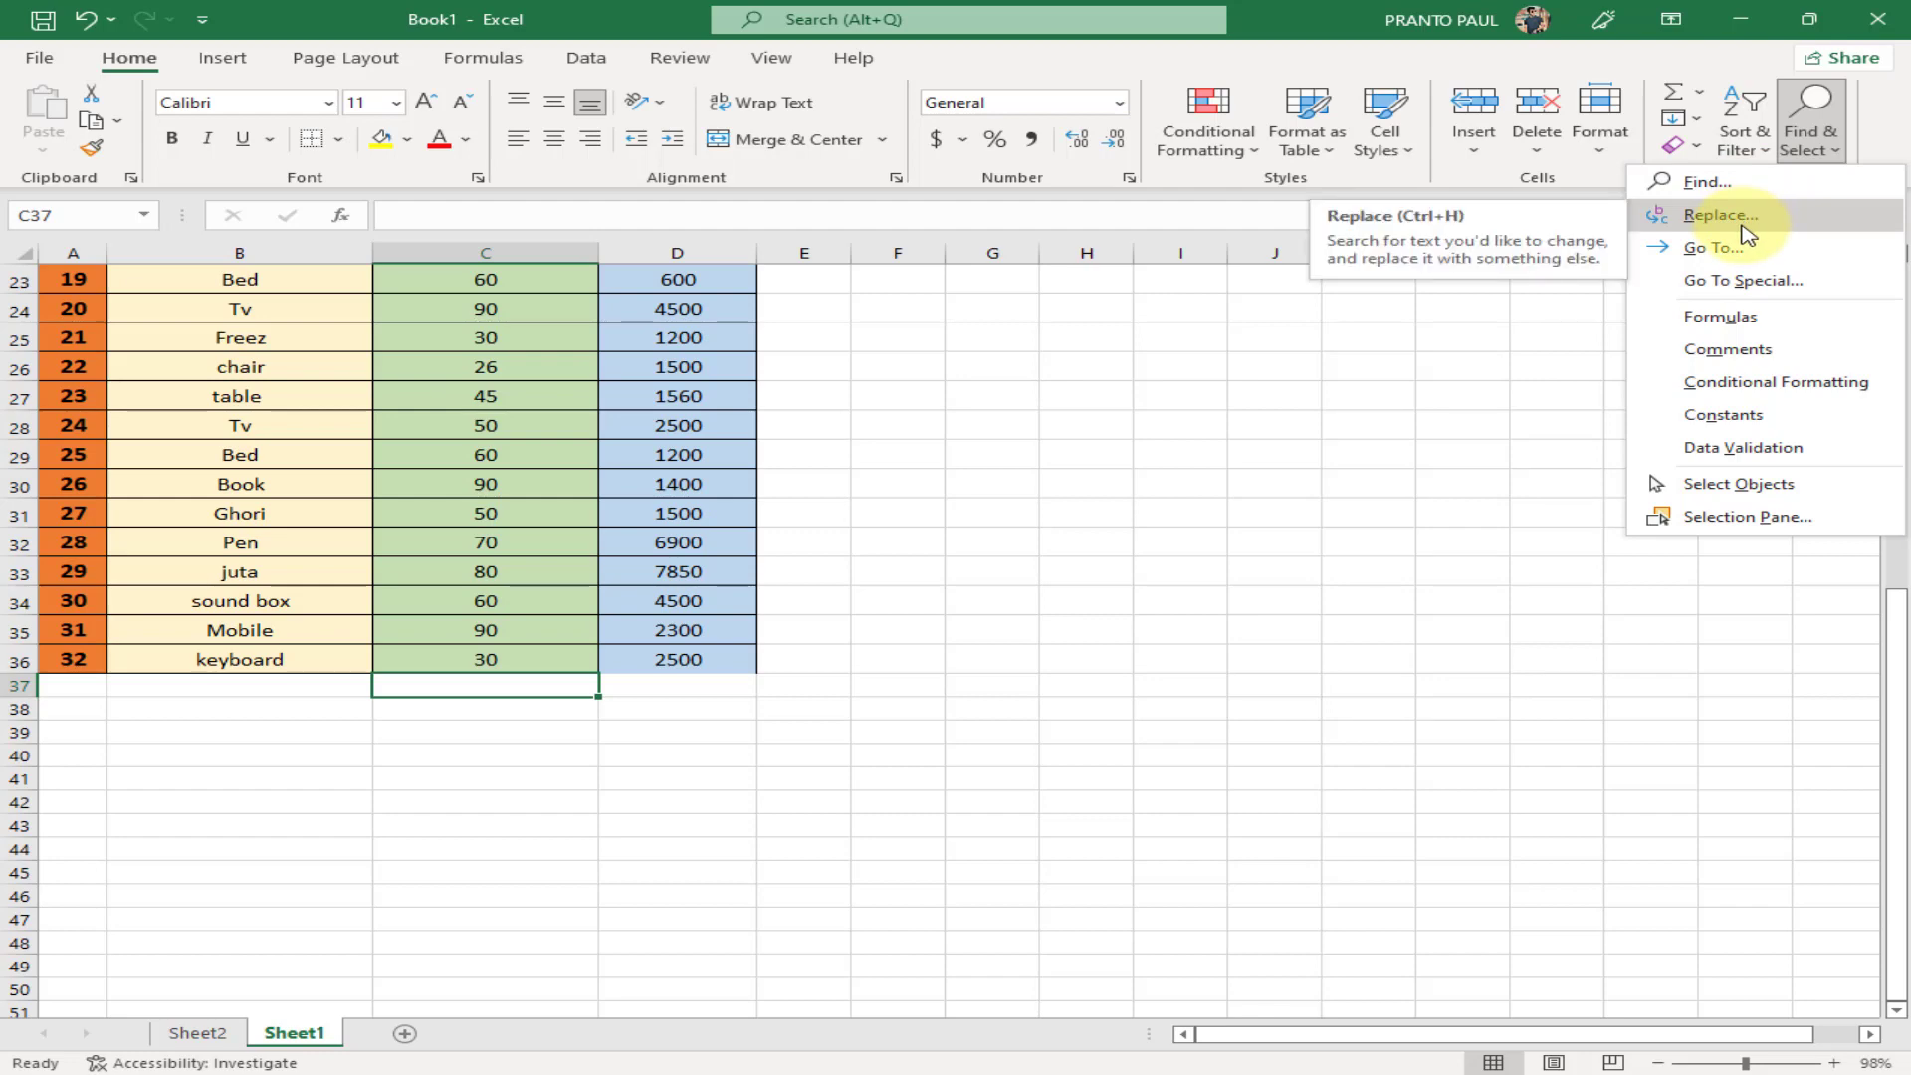
{"action": "scroll", "coordinate": [1256, 516], "scroll_direction": "up", "scroll_amount": 7}
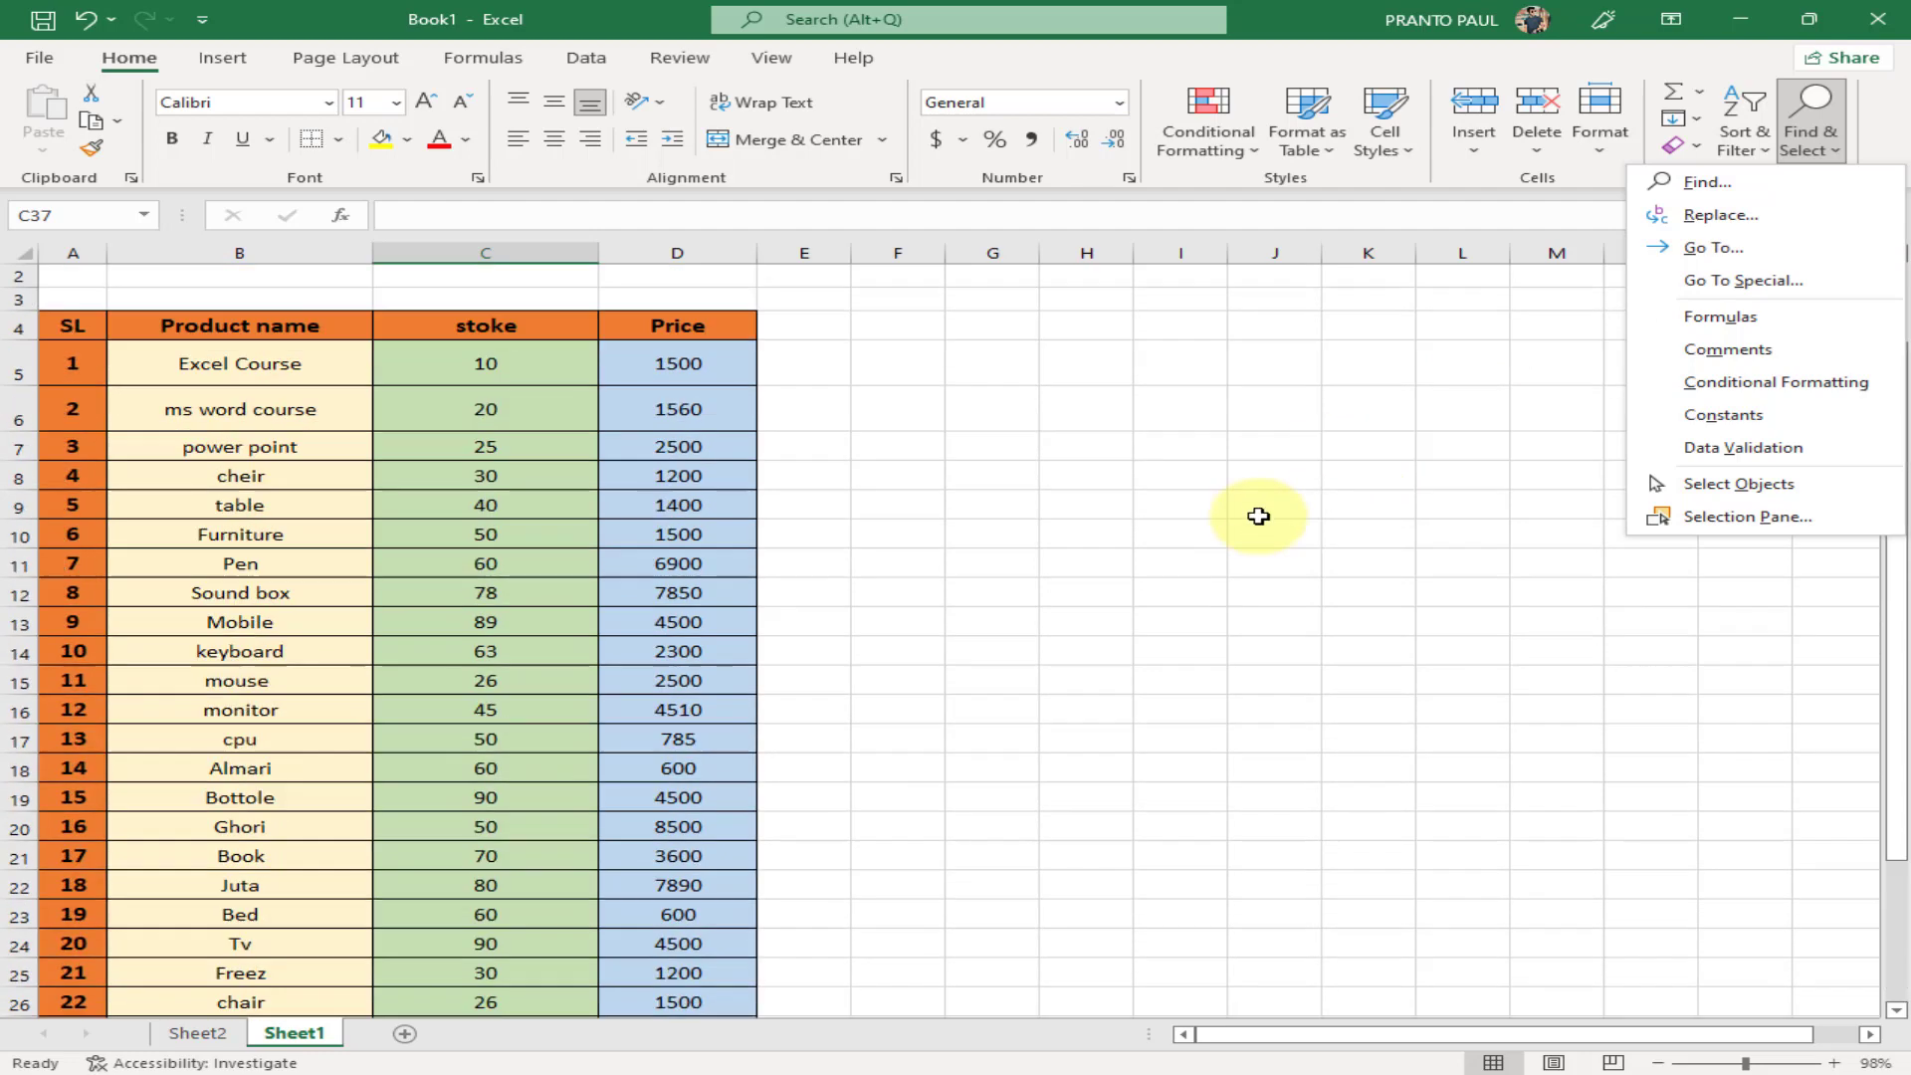
{"action": "scroll", "coordinate": [1259, 516], "scroll_direction": "up", "scroll_amount": 1}
{"action": "left_click", "coordinate": [1259, 516]}
{"action": "scroll", "coordinate": [1038, 561], "scroll_direction": "down", "scroll_amount": 4}
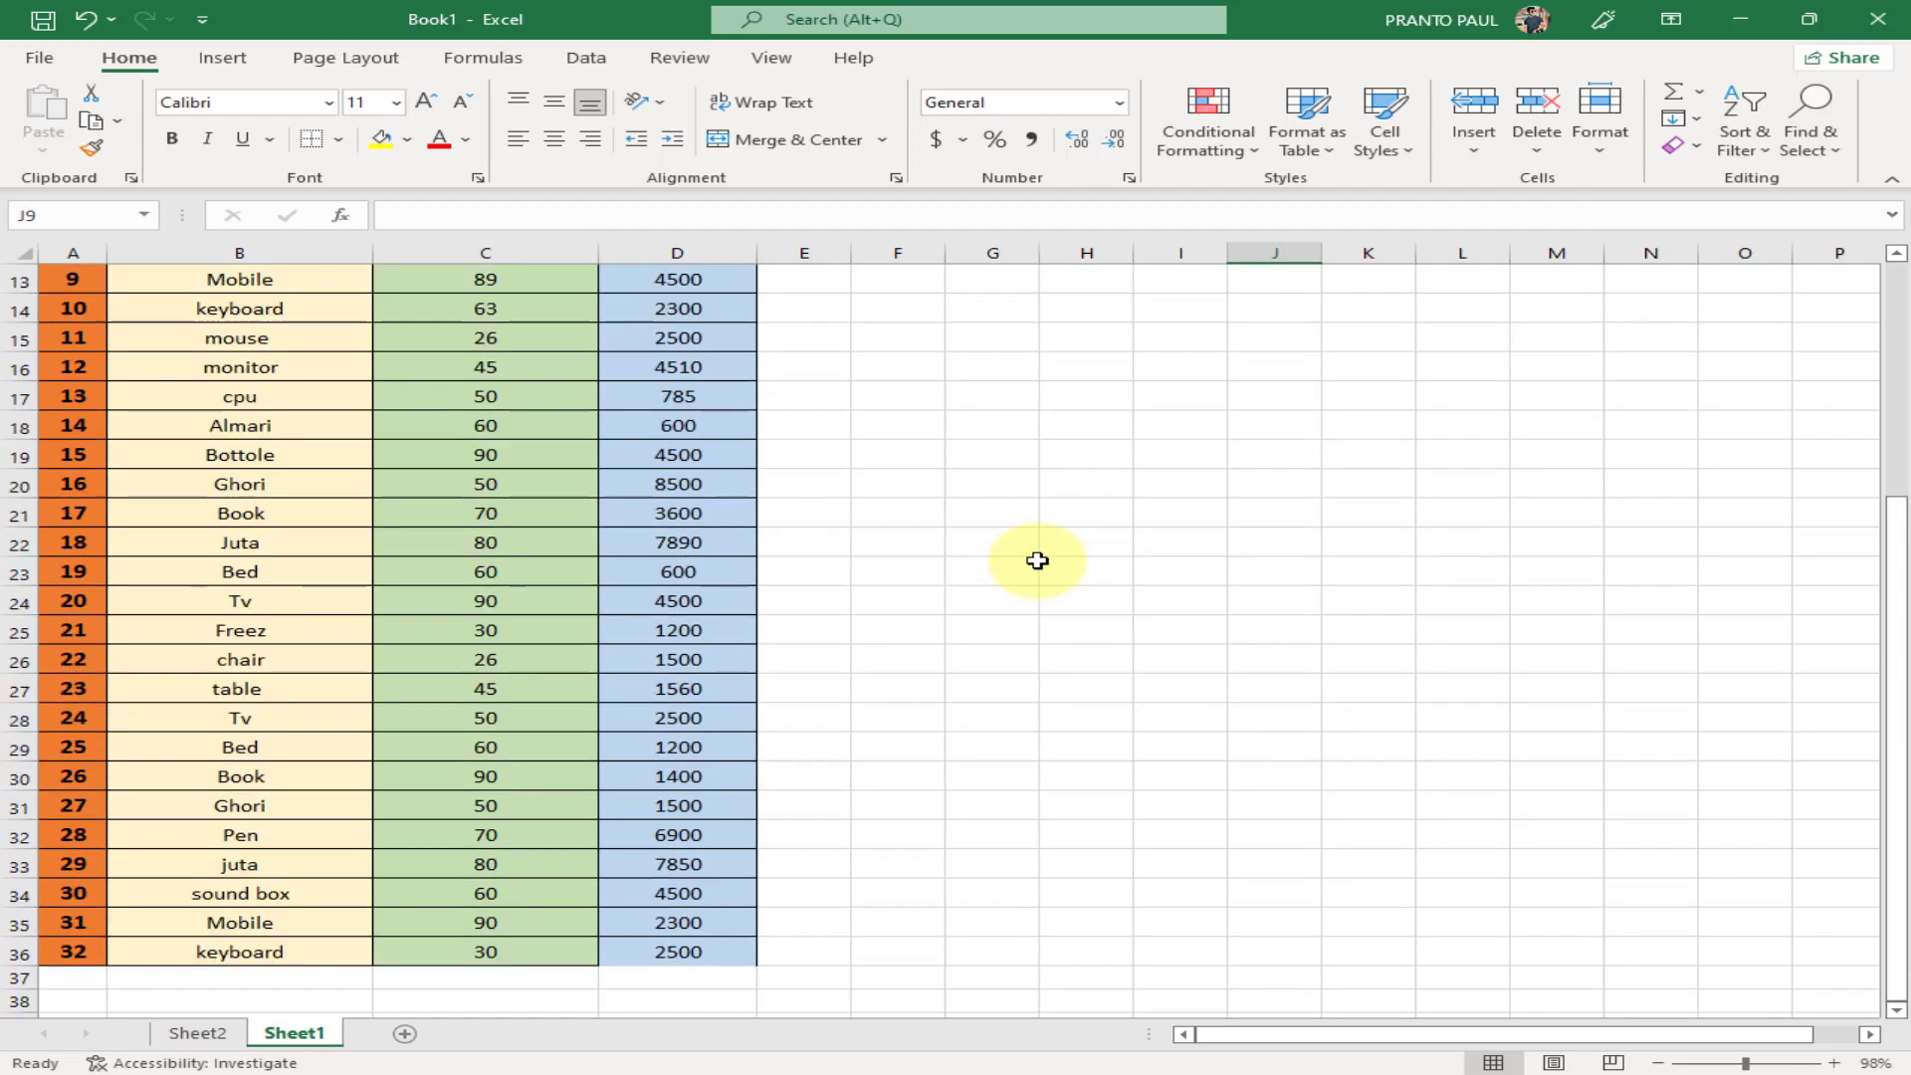
{"action": "left_click", "coordinate": [1051, 791]}
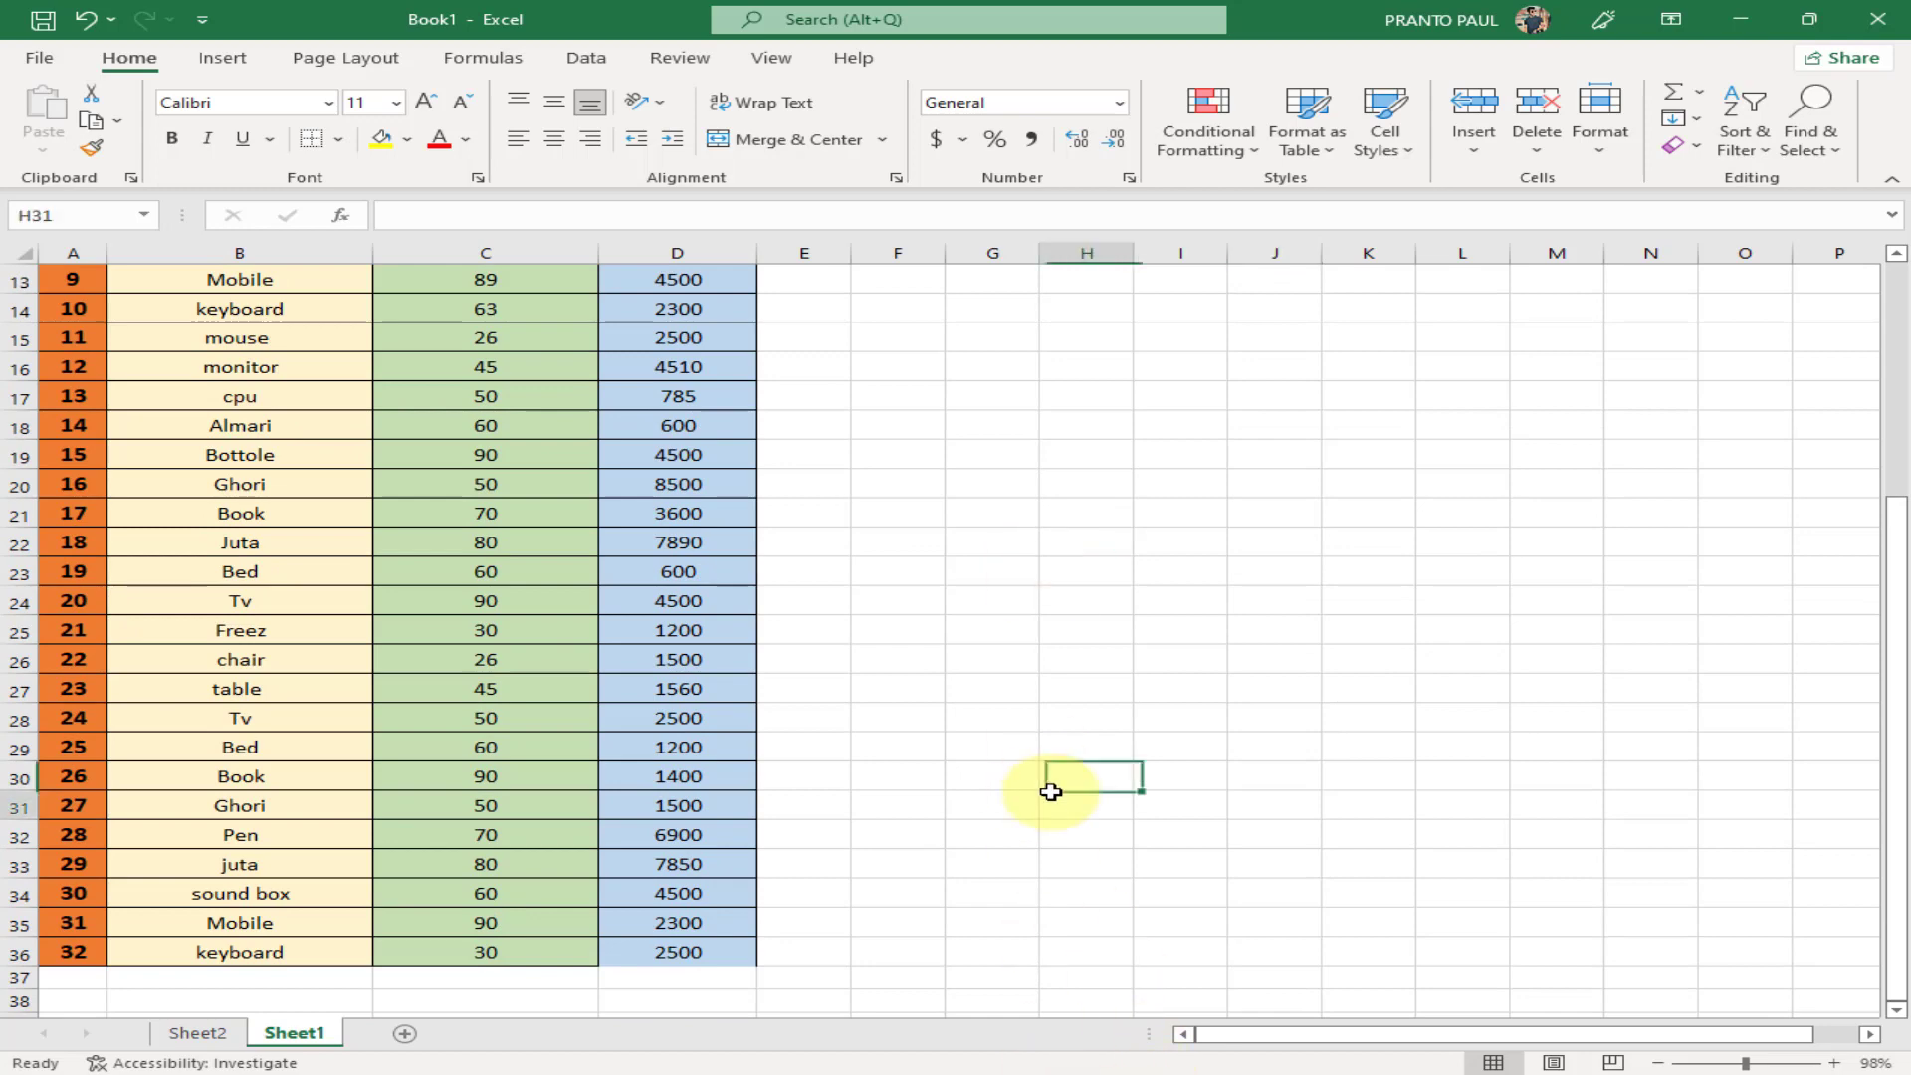
{"action": "scroll", "coordinate": [891, 633], "scroll_direction": "up", "scroll_amount": 3}
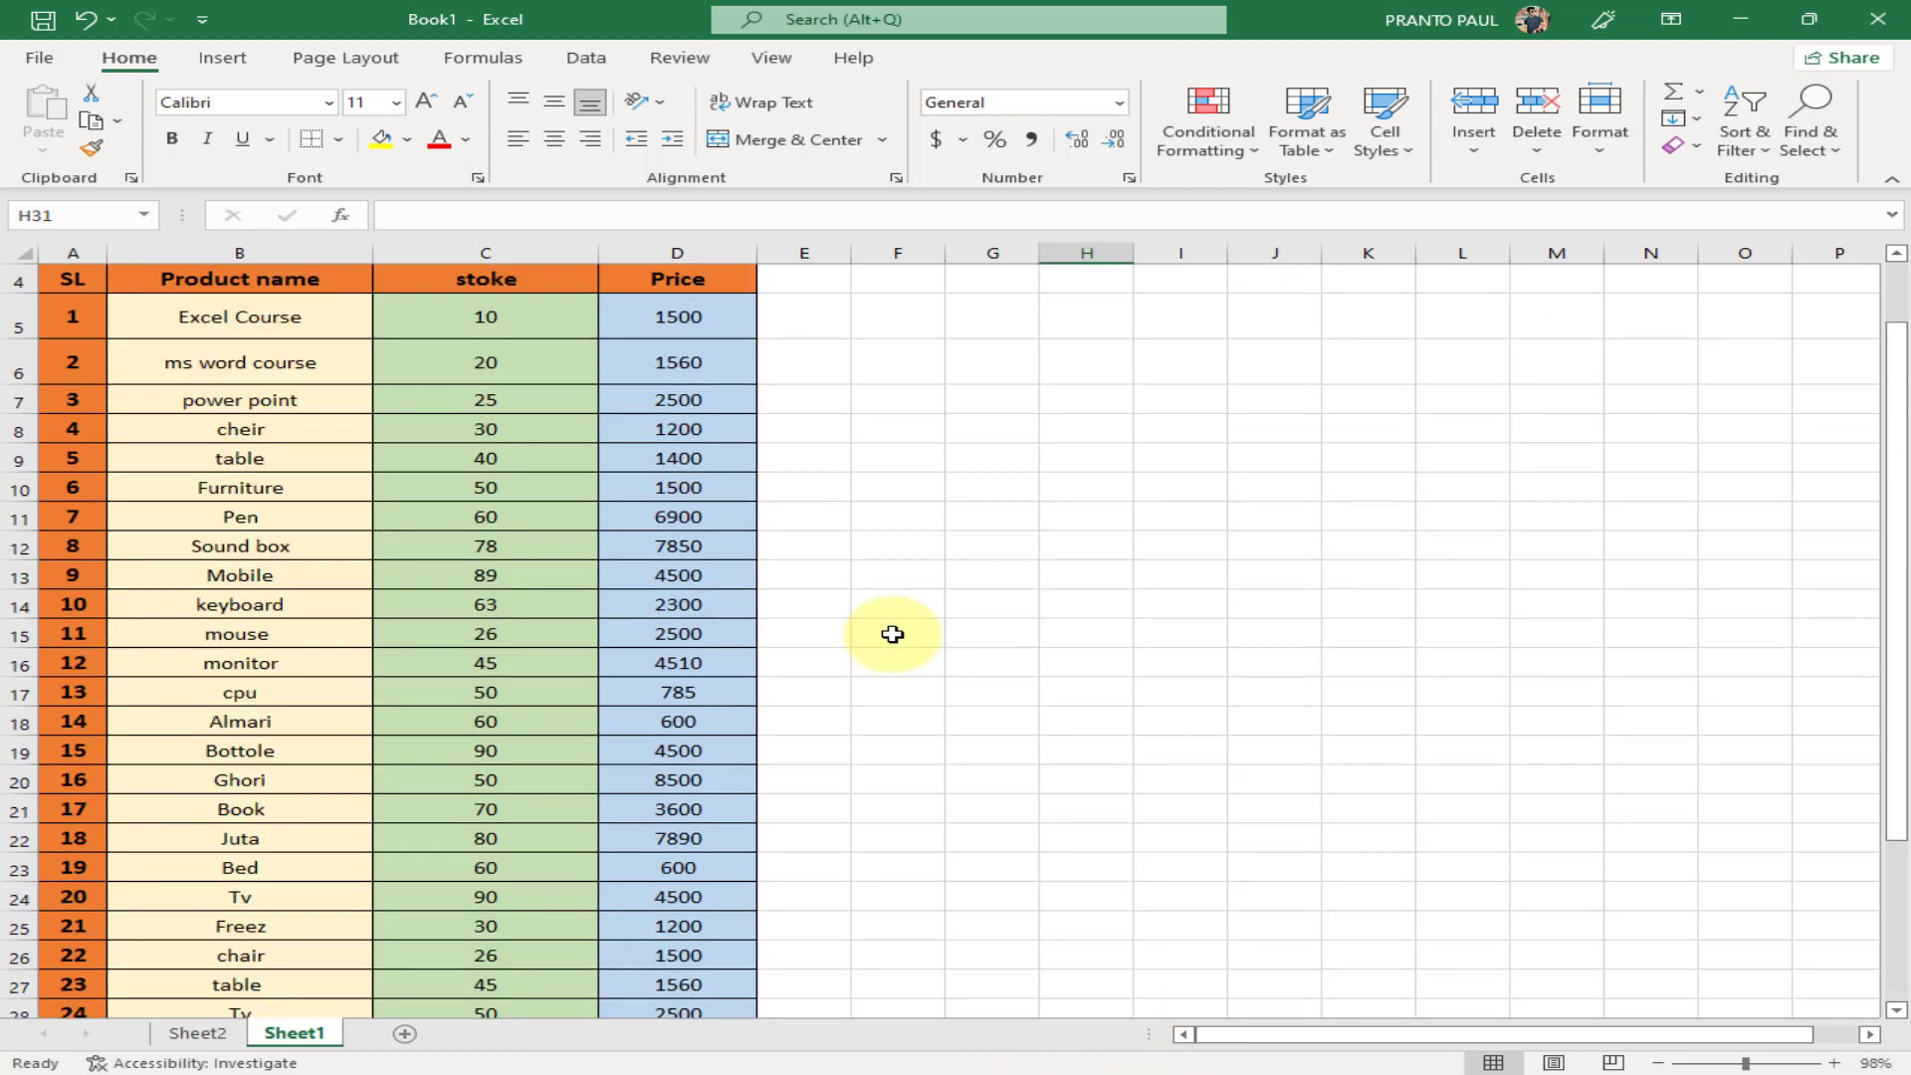
{"action": "left_click", "coordinate": [993, 692]}
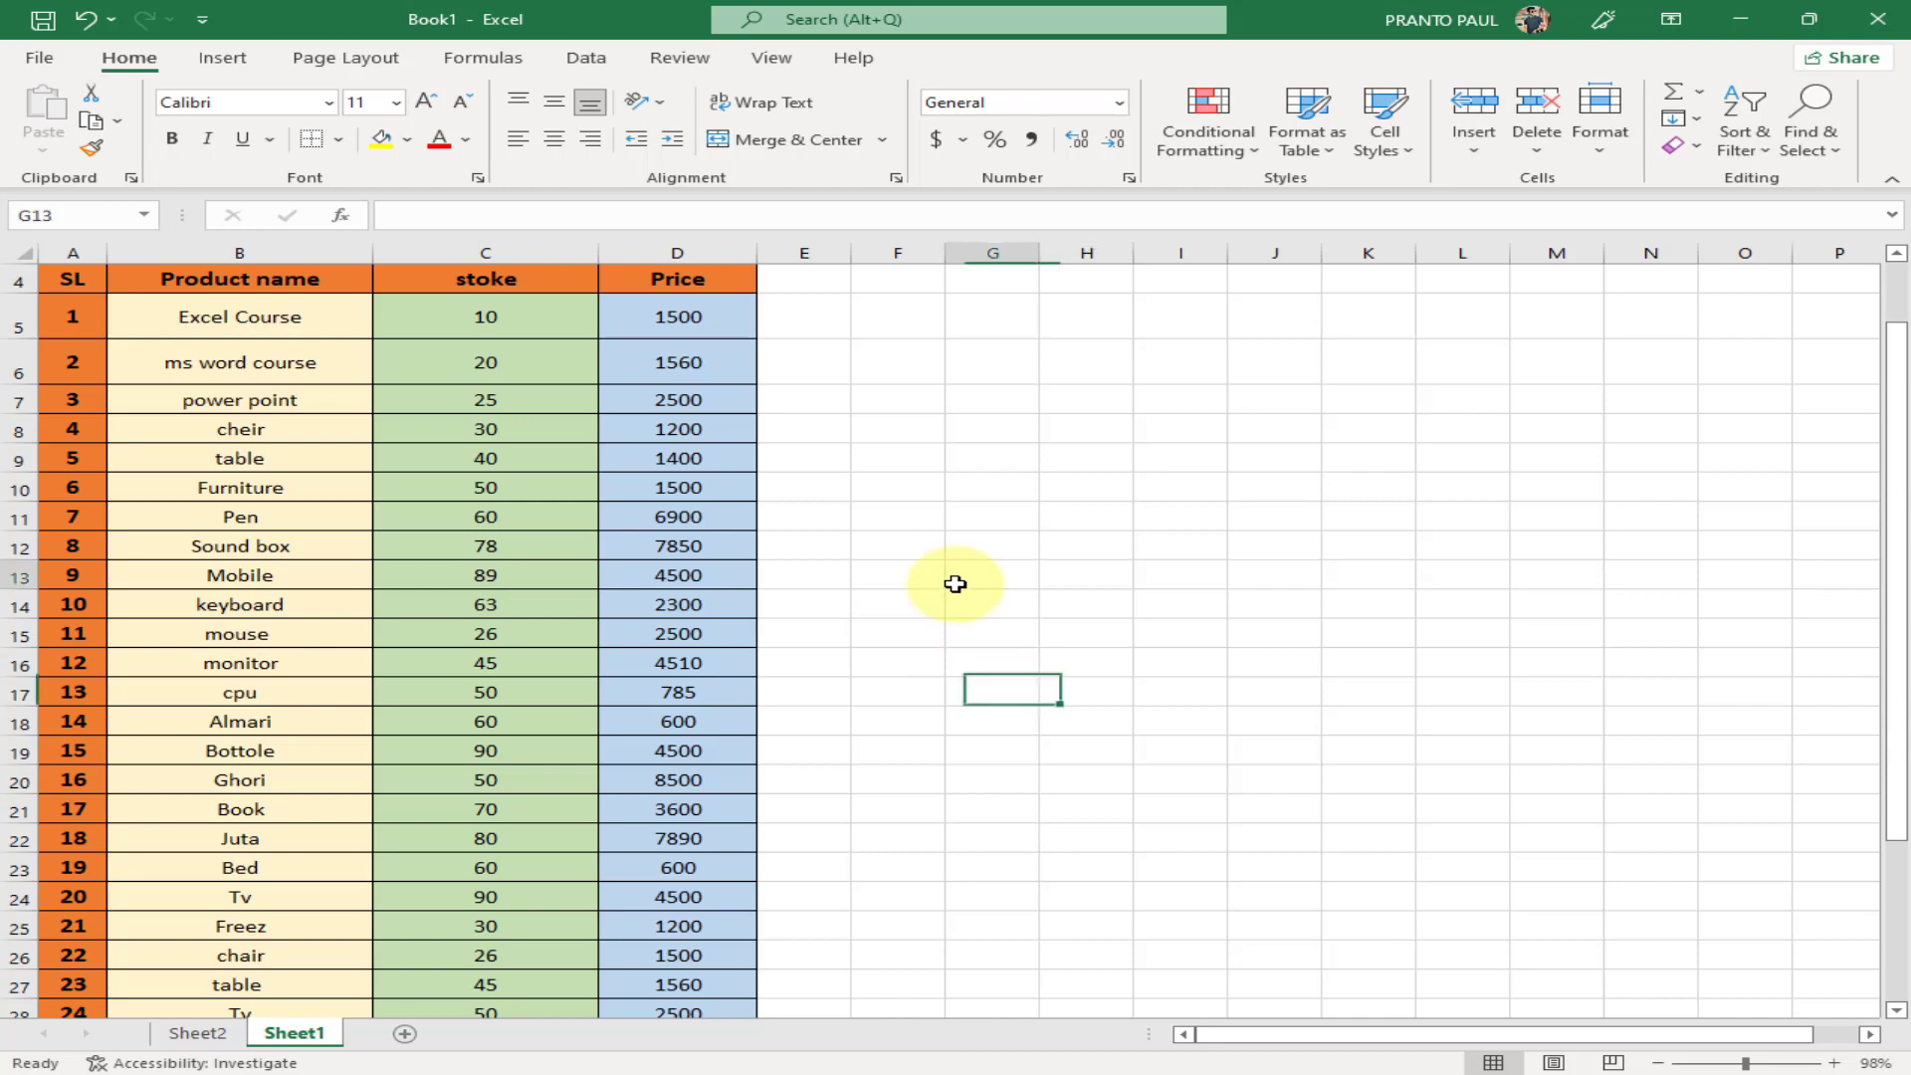
{"action": "left_click", "coordinate": [956, 577]}
{"action": "scroll", "coordinate": [956, 582], "scroll_direction": "down", "scroll_amount": 2}
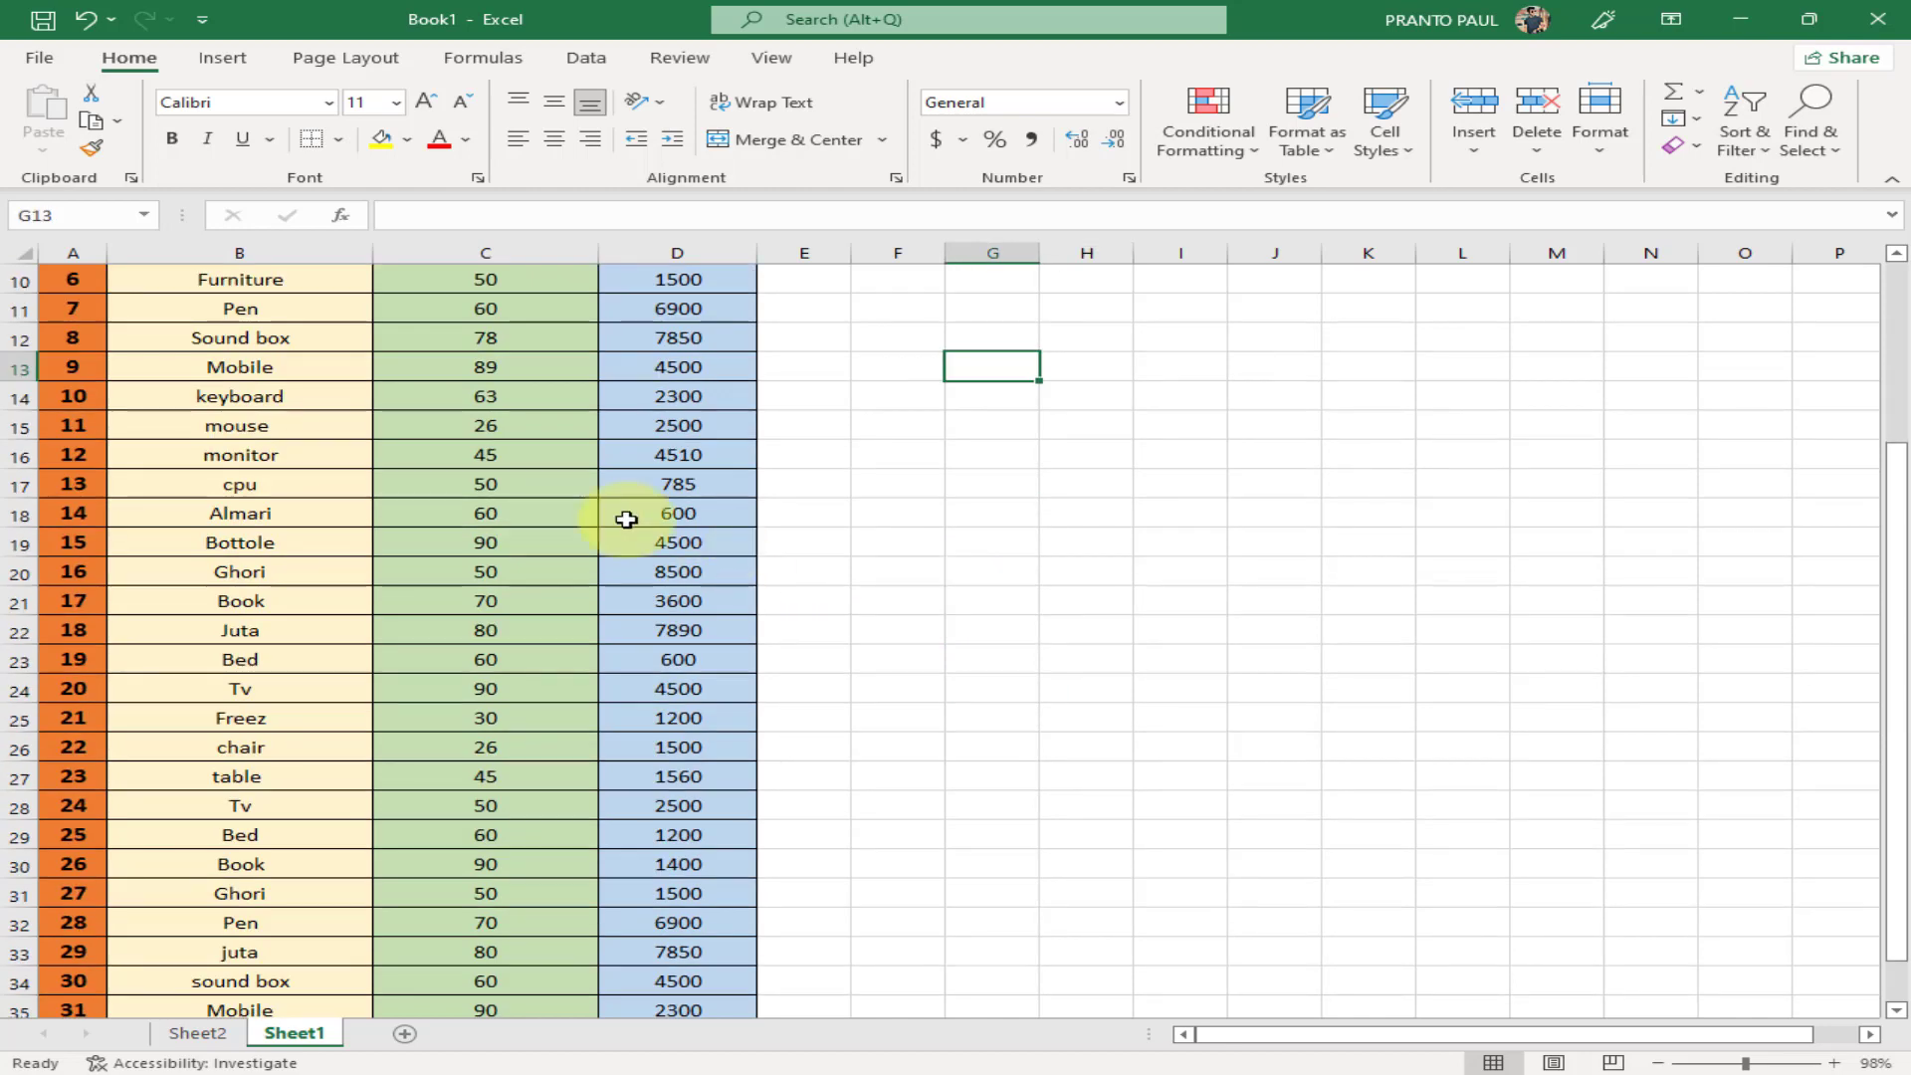